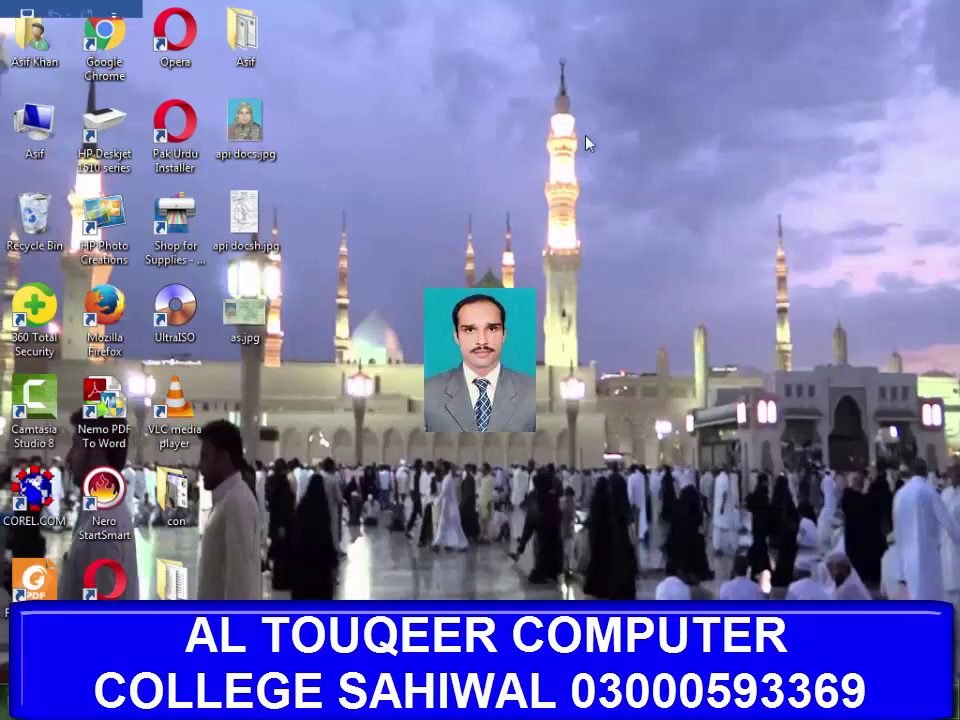
Inspect the No Spacing style settings and the header edit option, closing both unchanged
{"action": "right_click", "coordinate": [678, 122]}
{"action": "left_click", "coordinate": [690, 150]}
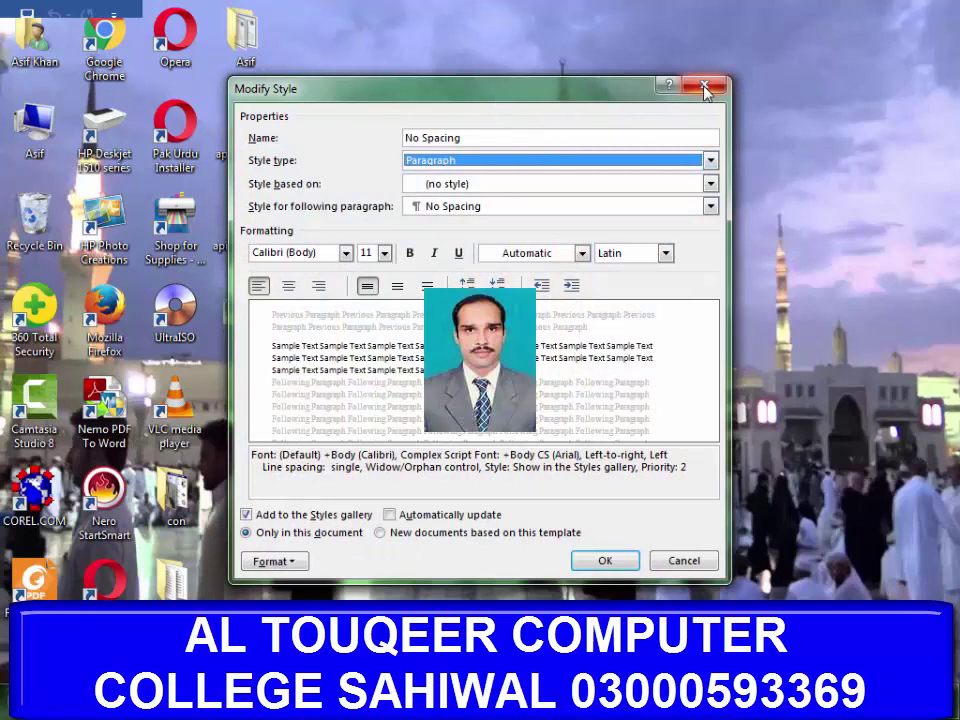
{"action": "left_click", "coordinate": [706, 89]}
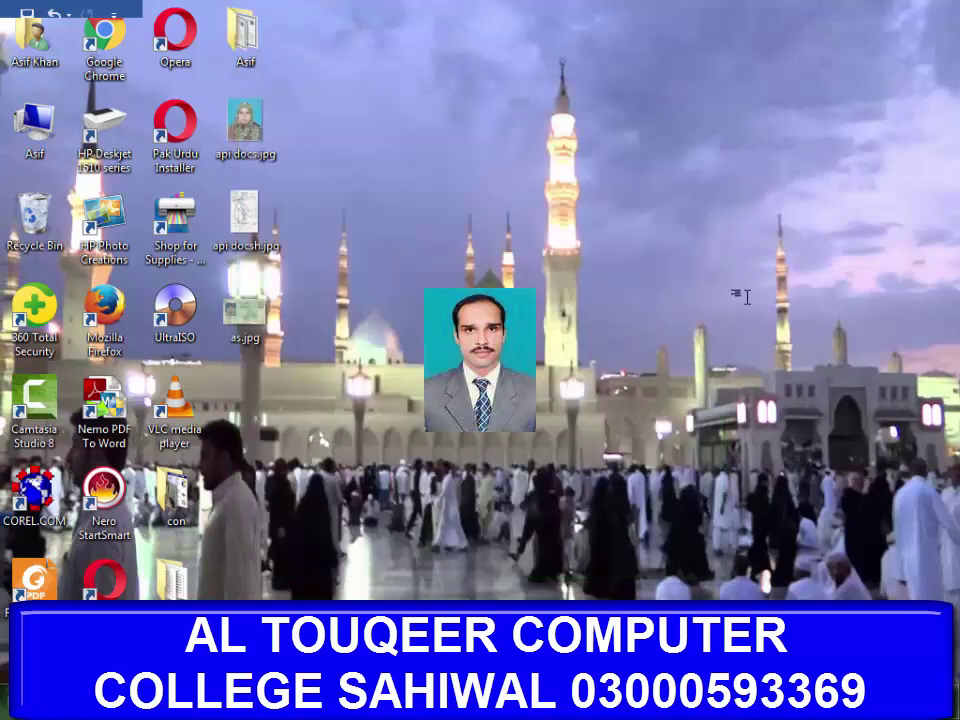
{"action": "right_click", "coordinate": [770, 264]}
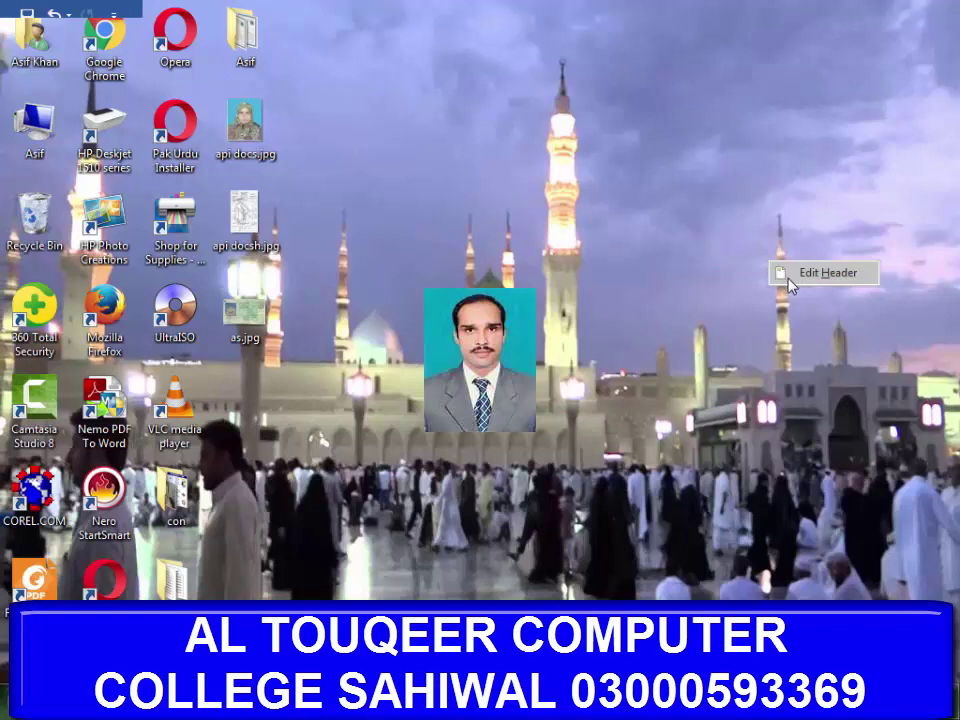
{"action": "left_click", "coordinate": [610, 337]}
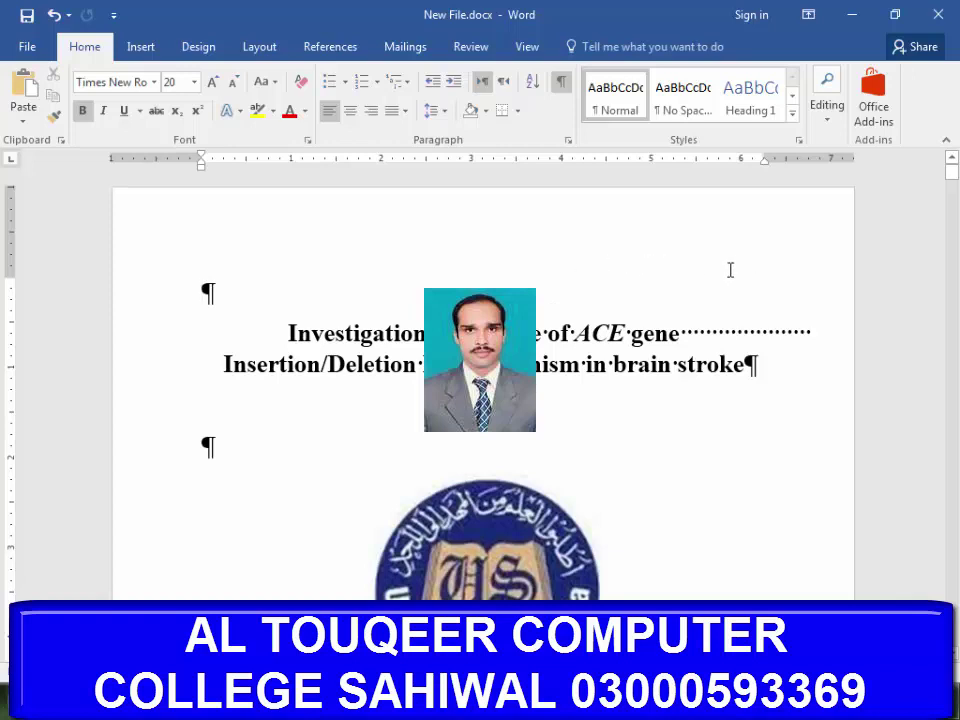
Select parts of the ACE gene title, then turn off paragraph and formatting marks
{"action": "left_click_drag", "start_coordinate": [202, 294], "coordinate": [221, 296]}
{"action": "left_click_drag", "start_coordinate": [515, 333], "coordinate": [680, 333]}
{"action": "left_click", "coordinate": [757, 365]}
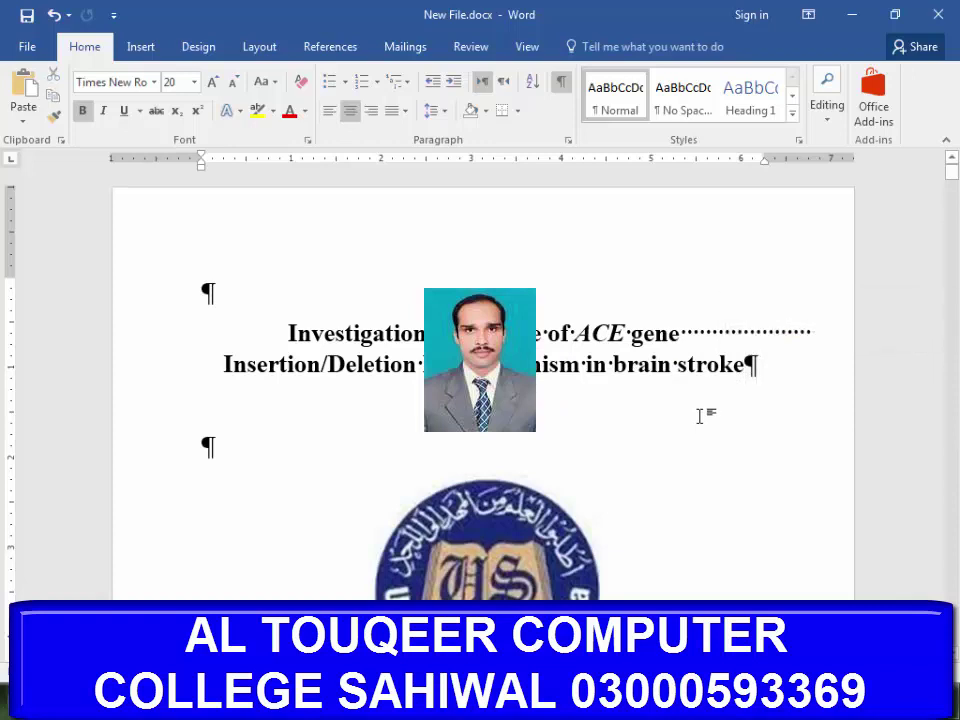
{"action": "left_click", "coordinate": [560, 88]}
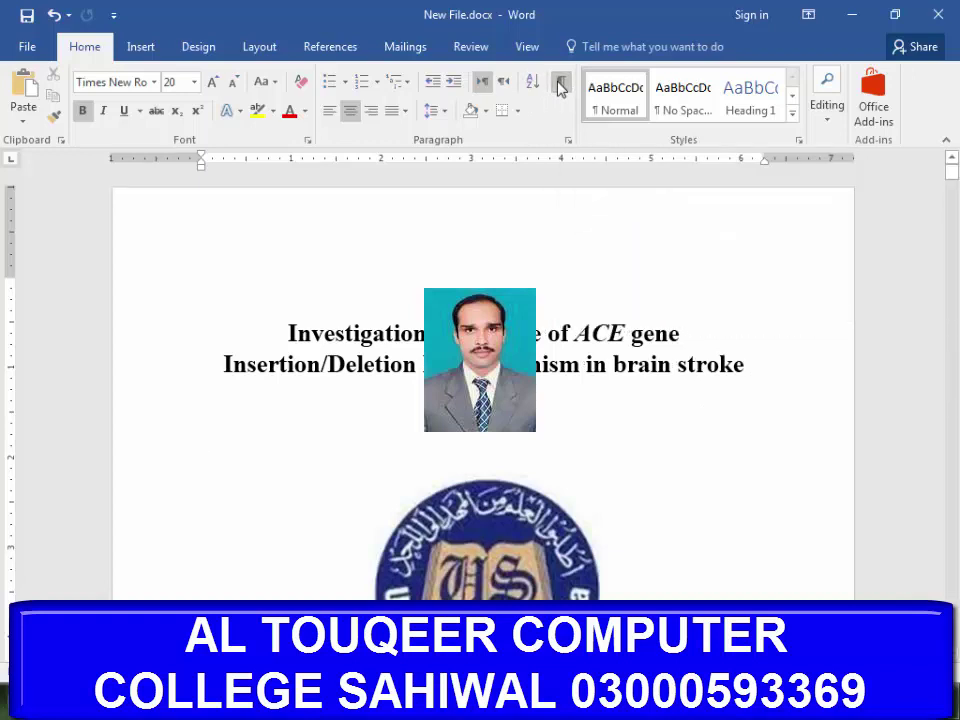
{"action": "scroll", "coordinate": [476, 171], "scroll_direction": "down", "scroll_amount": 1}
{"action": "scroll", "coordinate": [552, 512], "scroll_direction": "down", "scroll_amount": 8}
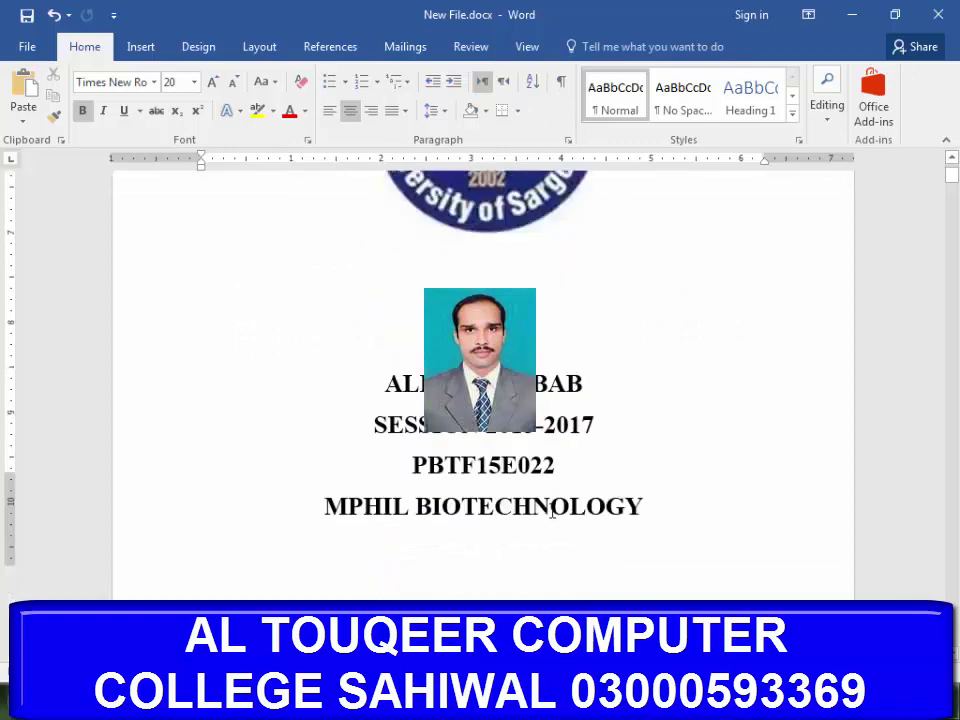
{"action": "scroll", "coordinate": [552, 512], "scroll_direction": "down", "scroll_amount": 5}
{"action": "scroll", "coordinate": [555, 510], "scroll_direction": "down", "scroll_amount": 2}
{"action": "scroll", "coordinate": [553, 510], "scroll_direction": "down", "scroll_amount": 2}
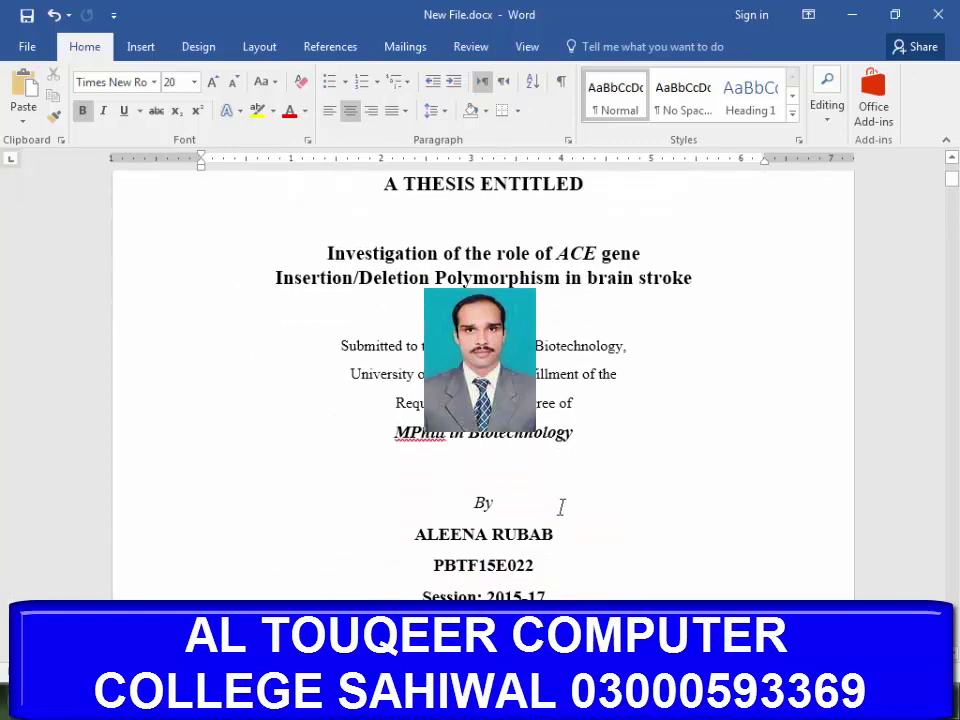
{"action": "scroll", "coordinate": [568, 426], "scroll_direction": "down", "scroll_amount": 5}
{"action": "scroll", "coordinate": [568, 430], "scroll_direction": "down", "scroll_amount": 5}
{"action": "scroll", "coordinate": [569, 430], "scroll_direction": "down", "scroll_amount": 4}
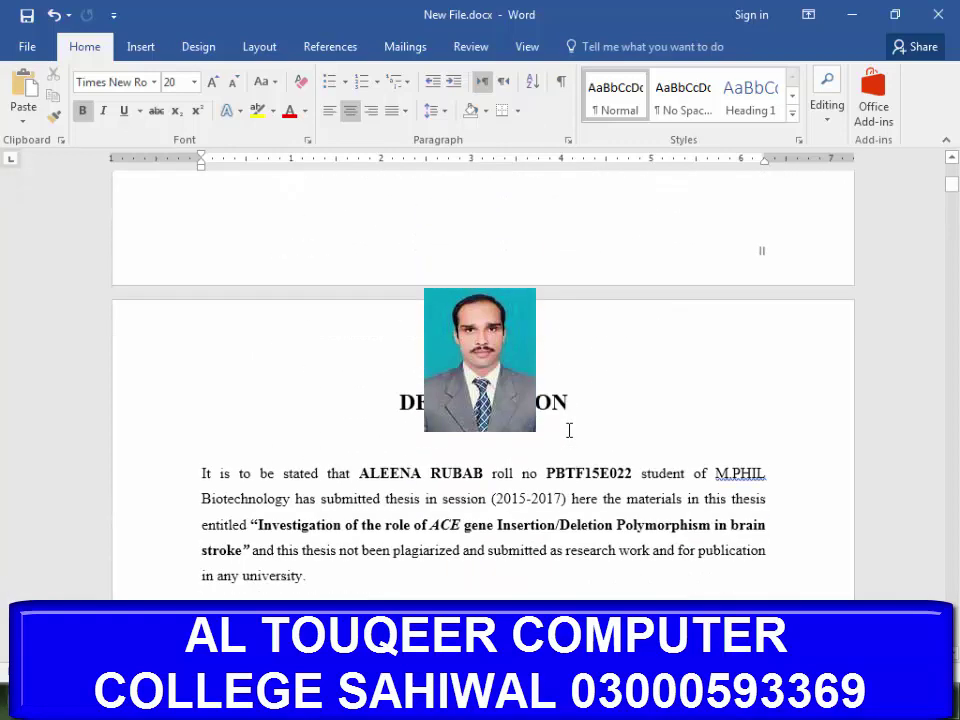
{"action": "scroll", "coordinate": [569, 430], "scroll_direction": "down", "scroll_amount": 4}
{"action": "scroll", "coordinate": [570, 430], "scroll_direction": "down", "scroll_amount": 4}
{"action": "scroll", "coordinate": [571, 430], "scroll_direction": "down", "scroll_amount": 2}
{"action": "scroll", "coordinate": [573, 430], "scroll_direction": "down", "scroll_amount": 3}
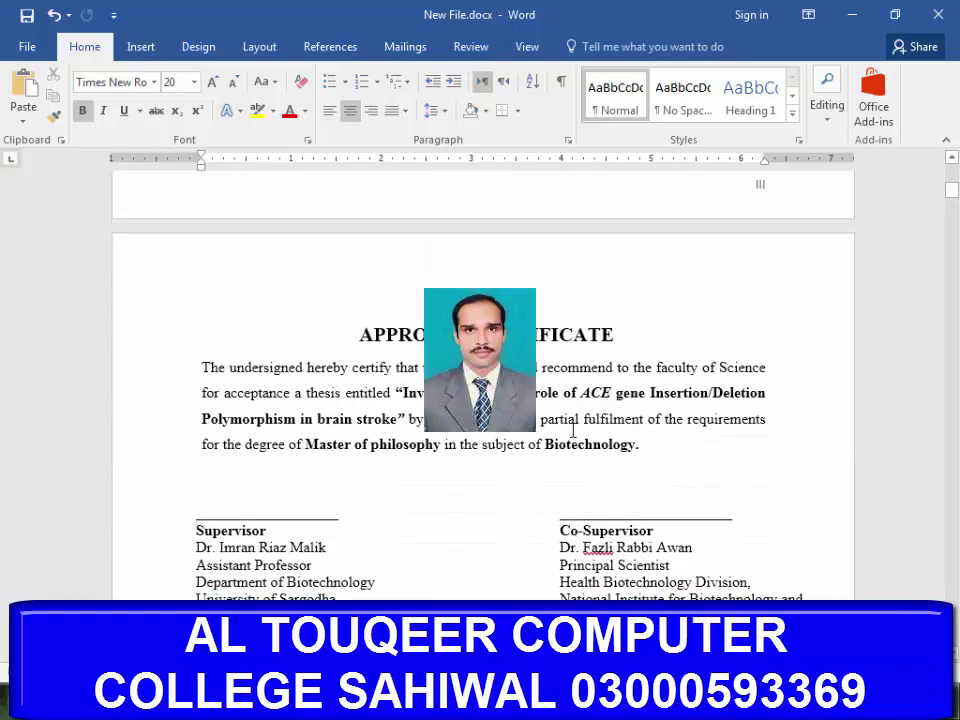
{"action": "scroll", "coordinate": [805, 293], "scroll_direction": "up", "scroll_amount": 2}
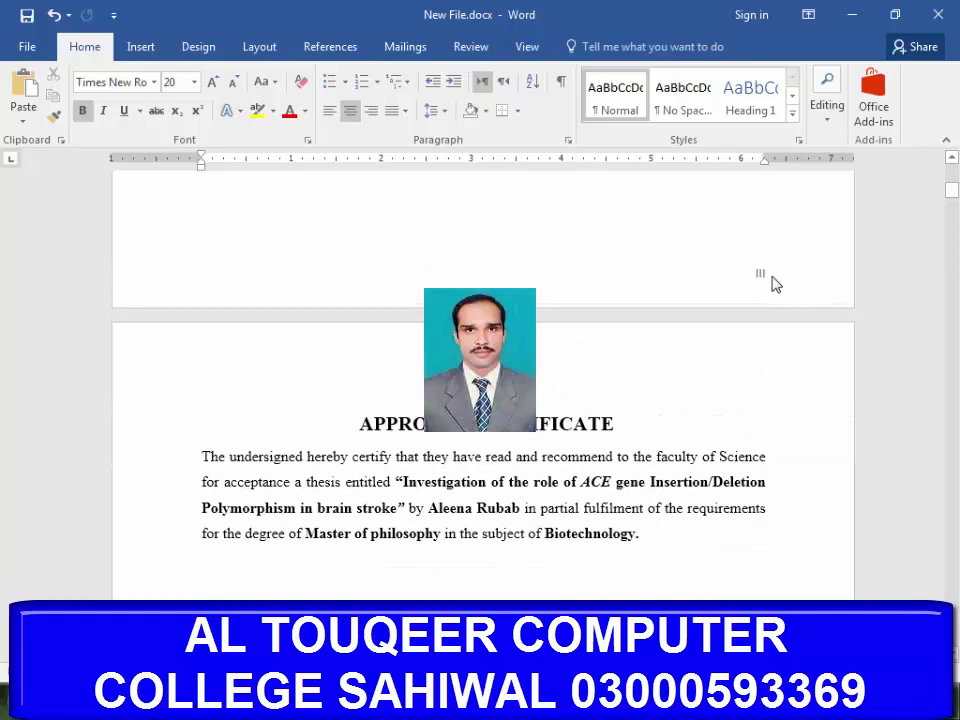
{"action": "scroll", "coordinate": [760, 290], "scroll_direction": "down", "scroll_amount": 4}
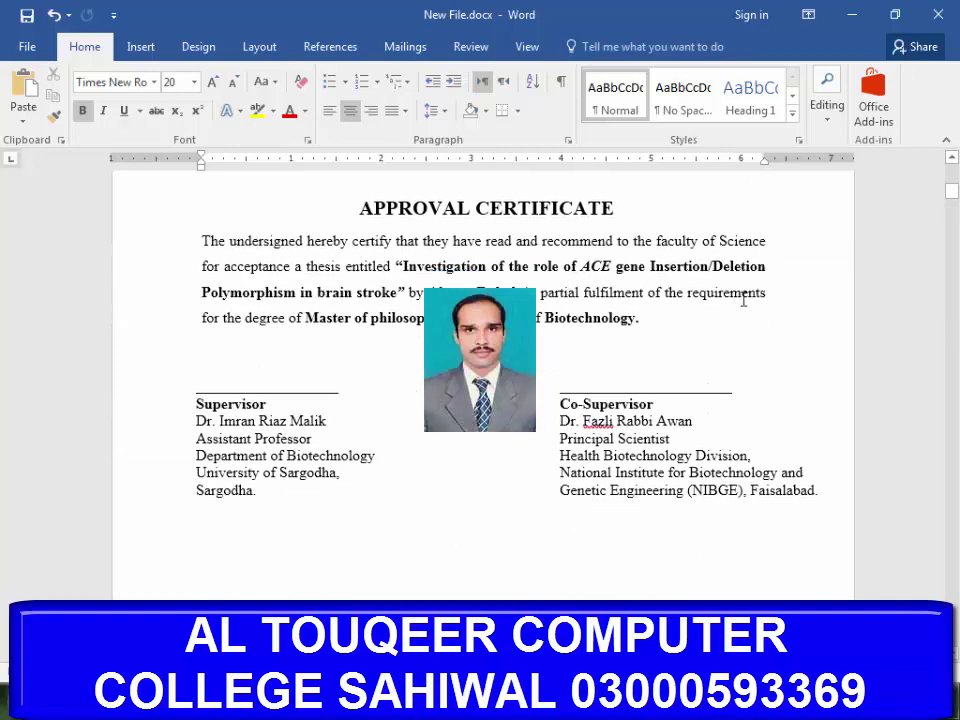
{"action": "scroll", "coordinate": [686, 454], "scroll_direction": "down", "scroll_amount": 5}
{"action": "scroll", "coordinate": [690, 456], "scroll_direction": "down", "scroll_amount": 5}
{"action": "scroll", "coordinate": [759, 407], "scroll_direction": "down", "scroll_amount": 4}
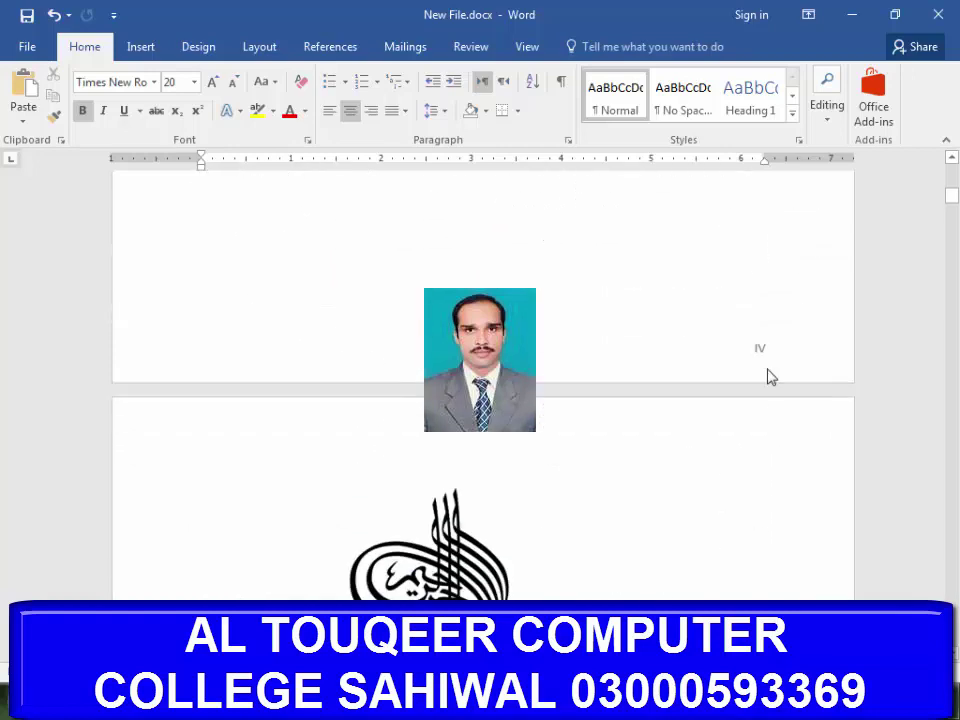
{"action": "scroll", "coordinate": [767, 377], "scroll_direction": "down", "scroll_amount": 5}
{"action": "scroll", "coordinate": [692, 469], "scroll_direction": "down", "scroll_amount": 5}
{"action": "scroll", "coordinate": [690, 495], "scroll_direction": "down", "scroll_amount": 5}
{"action": "scroll", "coordinate": [579, 444], "scroll_direction": "down", "scroll_amount": 5}
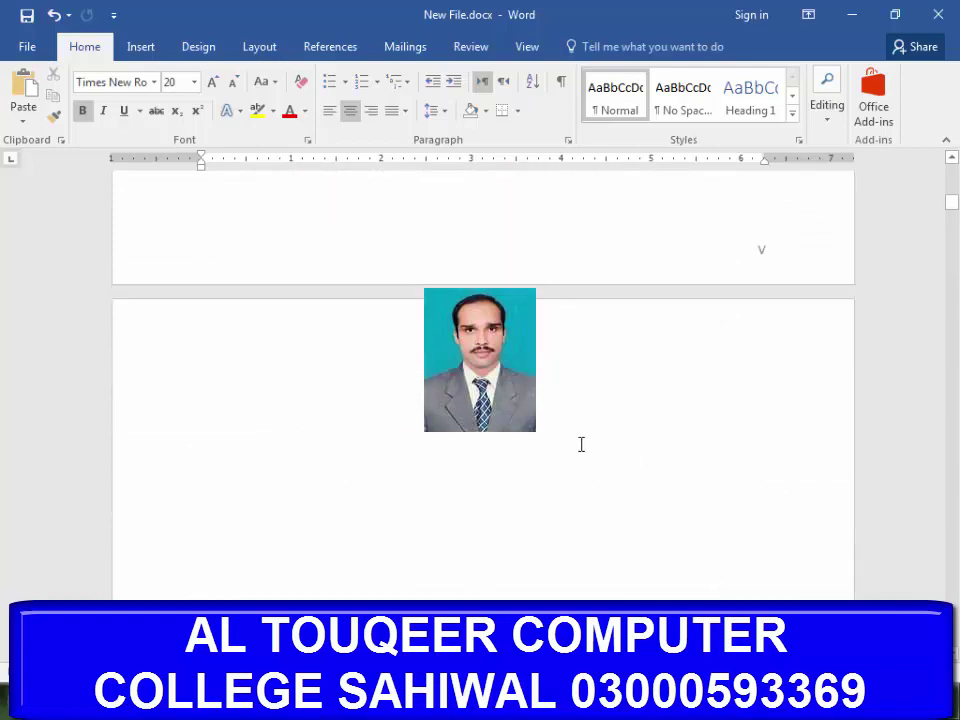
{"action": "scroll", "coordinate": [731, 465], "scroll_direction": "down", "scroll_amount": 5}
{"action": "scroll", "coordinate": [731, 465], "scroll_direction": "down", "scroll_amount": 5}
{"action": "scroll", "coordinate": [786, 517], "scroll_direction": "down", "scroll_amount": 5}
{"action": "scroll", "coordinate": [686, 471], "scroll_direction": "down", "scroll_amount": 3}
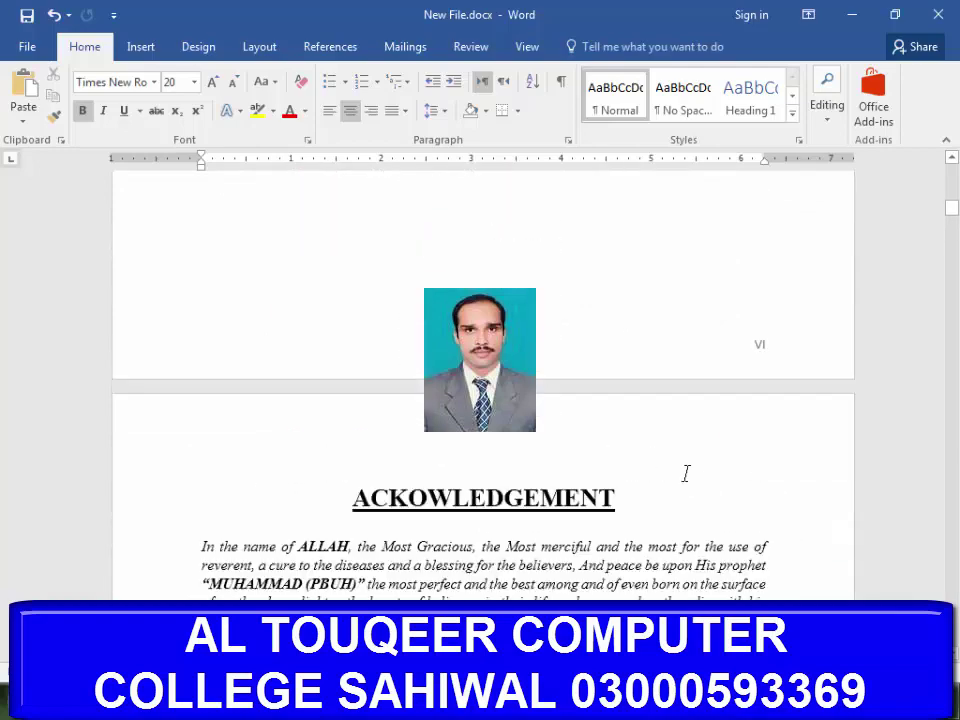
{"action": "scroll", "coordinate": [686, 471], "scroll_direction": "down", "scroll_amount": 5}
{"action": "scroll", "coordinate": [765, 510], "scroll_direction": "down", "scroll_amount": 5}
{"action": "scroll", "coordinate": [765, 513], "scroll_direction": "down", "scroll_amount": 5}
{"action": "scroll", "coordinate": [771, 503], "scroll_direction": "down", "scroll_amount": 5}
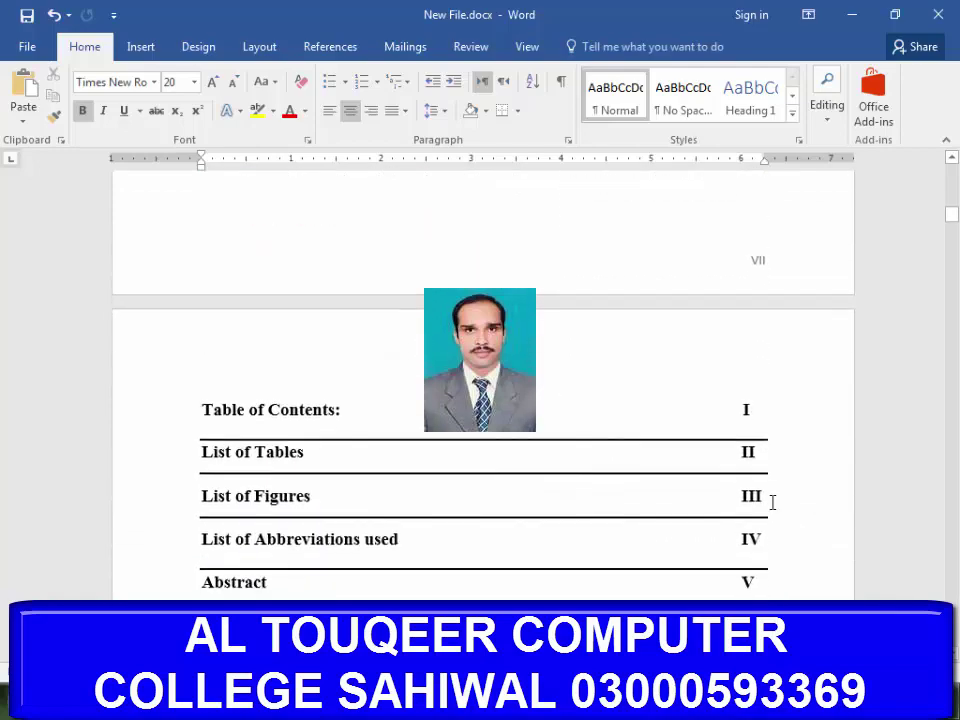
{"action": "scroll", "coordinate": [673, 580], "scroll_direction": "down", "scroll_amount": 5}
{"action": "scroll", "coordinate": [685, 578], "scroll_direction": "down", "scroll_amount": 5}
{"action": "scroll", "coordinate": [729, 564], "scroll_direction": "down", "scroll_amount": 5}
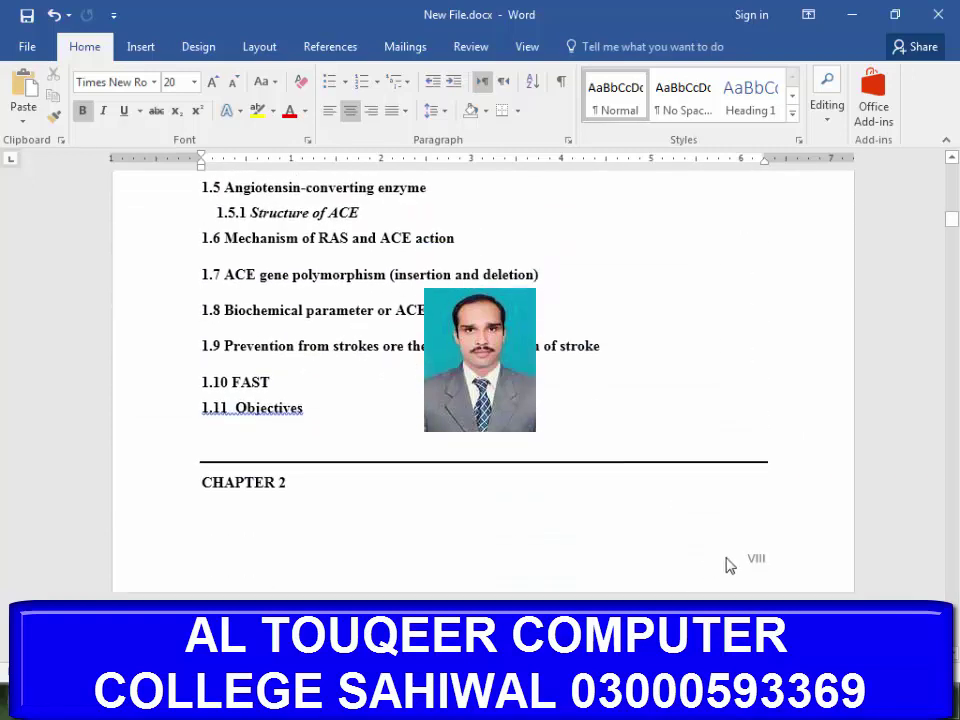
{"action": "scroll", "coordinate": [703, 527], "scroll_direction": "down", "scroll_amount": 5}
{"action": "scroll", "coordinate": [707, 523], "scroll_direction": "down", "scroll_amount": 5}
{"action": "scroll", "coordinate": [739, 518], "scroll_direction": "down", "scroll_amount": 5}
{"action": "scroll", "coordinate": [750, 510], "scroll_direction": "down", "scroll_amount": 5}
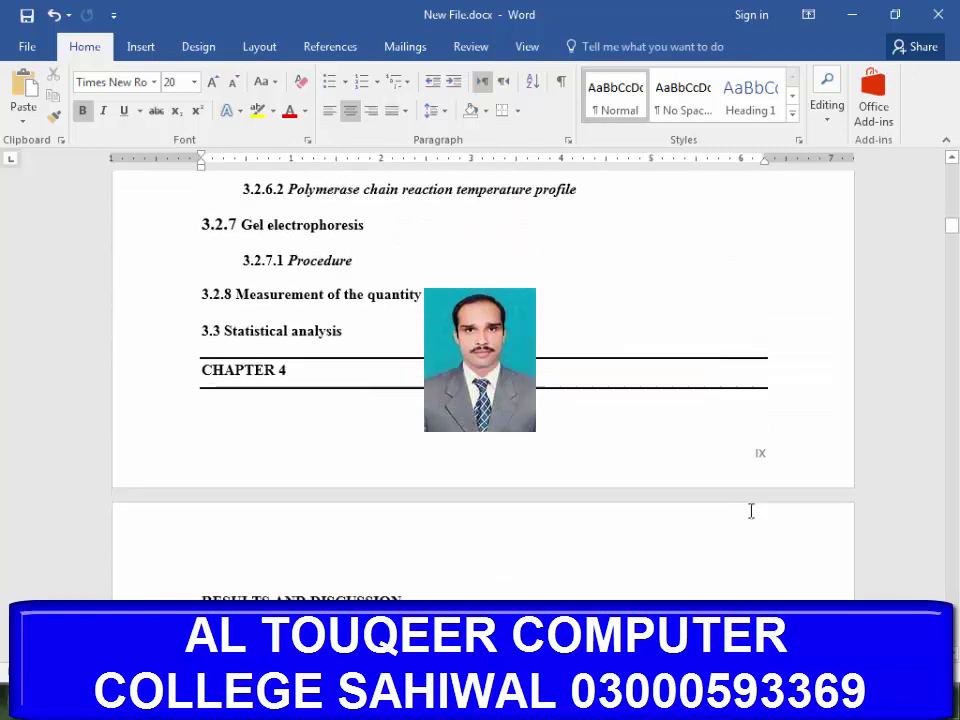
{"action": "scroll", "coordinate": [737, 360], "scroll_direction": "down", "scroll_amount": 5}
{"action": "scroll", "coordinate": [700, 563], "scroll_direction": "down", "scroll_amount": 5}
{"action": "scroll", "coordinate": [700, 563], "scroll_direction": "down", "scroll_amount": 5}
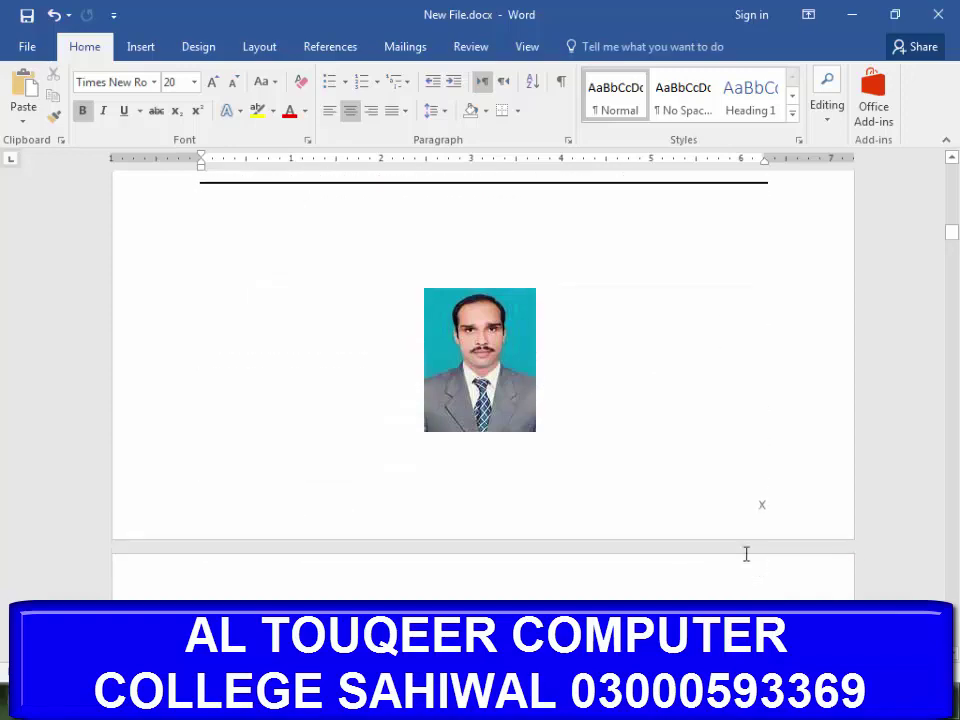
{"action": "scroll", "coordinate": [793, 489], "scroll_direction": "down", "scroll_amount": 5}
{"action": "scroll", "coordinate": [707, 506], "scroll_direction": "down", "scroll_amount": 5}
{"action": "scroll", "coordinate": [770, 545], "scroll_direction": "down", "scroll_amount": 5}
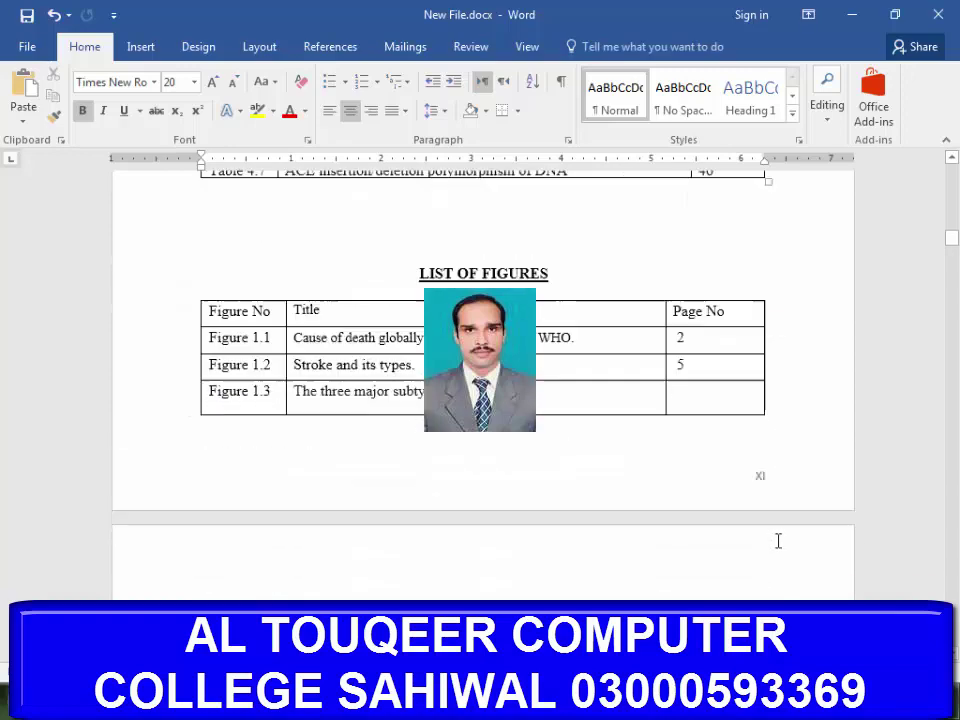
{"action": "scroll", "coordinate": [778, 540], "scroll_direction": "down", "scroll_amount": 3}
{"action": "scroll", "coordinate": [778, 540], "scroll_direction": "down", "scroll_amount": 4}
{"action": "scroll", "coordinate": [778, 541], "scroll_direction": "down", "scroll_amount": 4}
{"action": "scroll", "coordinate": [778, 540], "scroll_direction": "down", "scroll_amount": 5}
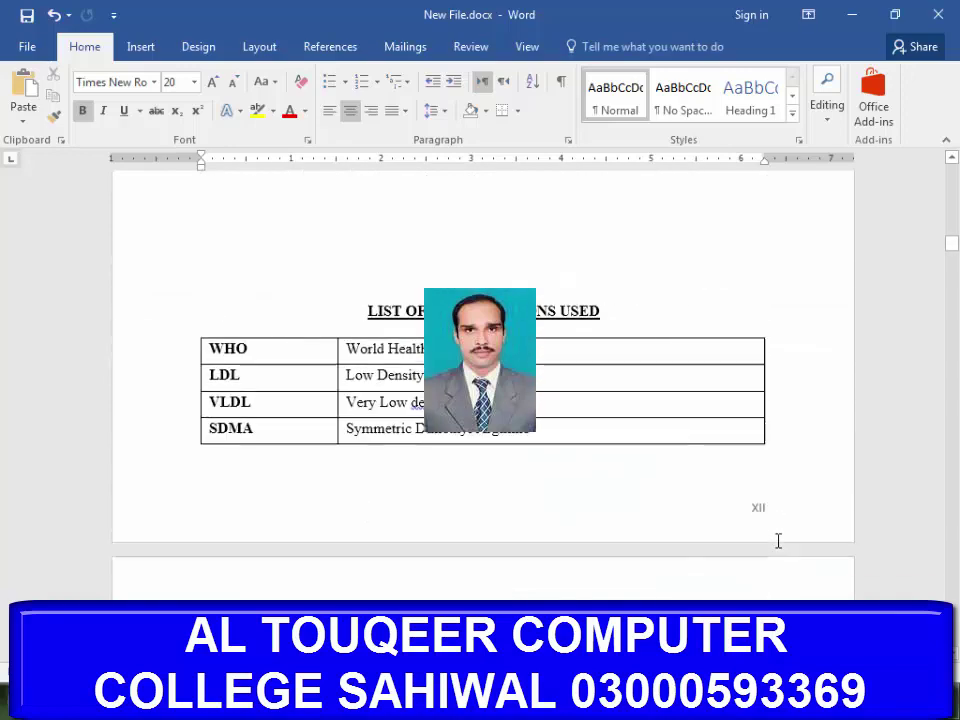
{"action": "scroll", "coordinate": [778, 540], "scroll_direction": "down", "scroll_amount": 4}
{"action": "scroll", "coordinate": [778, 540], "scroll_direction": "down", "scroll_amount": 4}
{"action": "scroll", "coordinate": [775, 541], "scroll_direction": "down", "scroll_amount": 5}
{"action": "scroll", "coordinate": [765, 551], "scroll_direction": "down", "scroll_amount": 5}
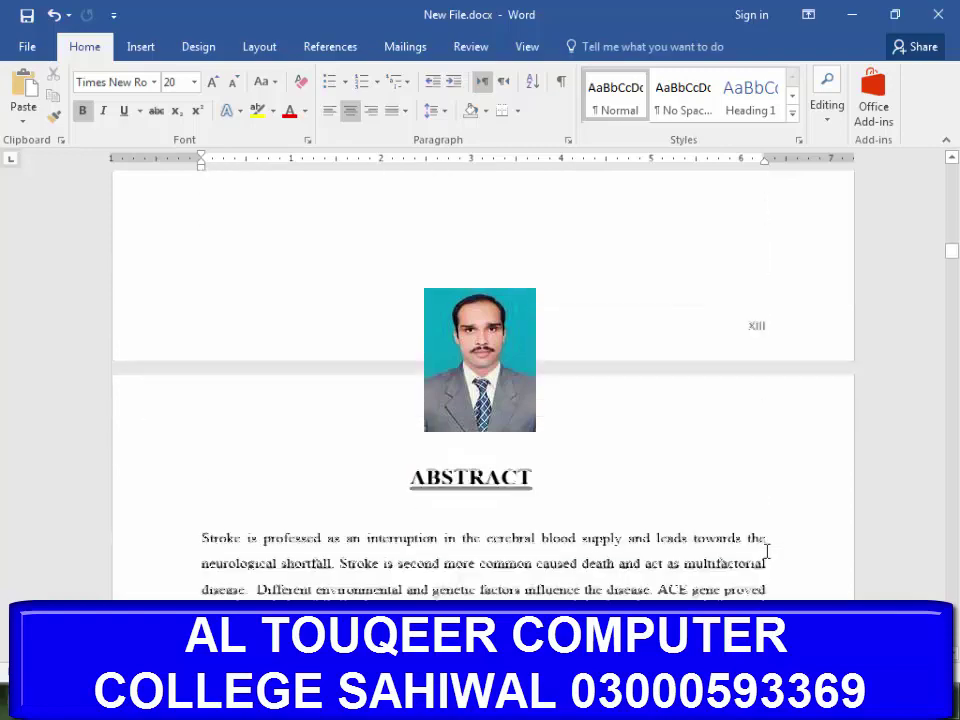
{"action": "scroll", "coordinate": [765, 548], "scroll_direction": "down", "scroll_amount": 5}
{"action": "scroll", "coordinate": [740, 552], "scroll_direction": "down", "scroll_amount": 3}
{"action": "scroll", "coordinate": [717, 556], "scroll_direction": "down", "scroll_amount": 5}
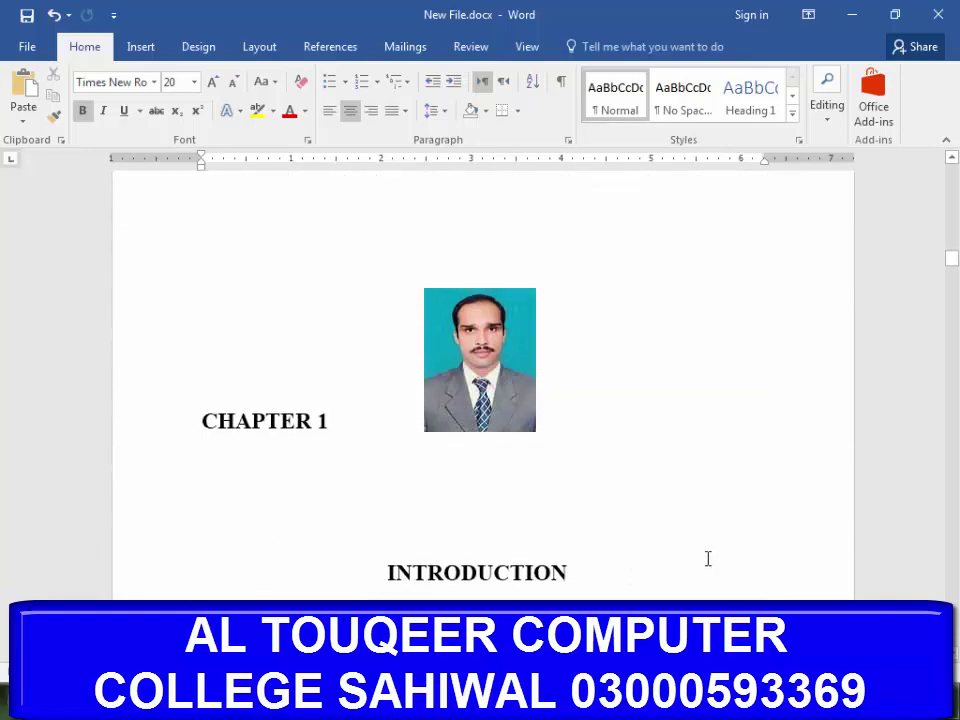
{"action": "scroll", "coordinate": [707, 559], "scroll_direction": "down", "scroll_amount": 4}
{"action": "scroll", "coordinate": [707, 559], "scroll_direction": "down", "scroll_amount": 3}
{"action": "scroll", "coordinate": [708, 558], "scroll_direction": "down", "scroll_amount": 4}
{"action": "scroll", "coordinate": [708, 558], "scroll_direction": "down", "scroll_amount": 5}
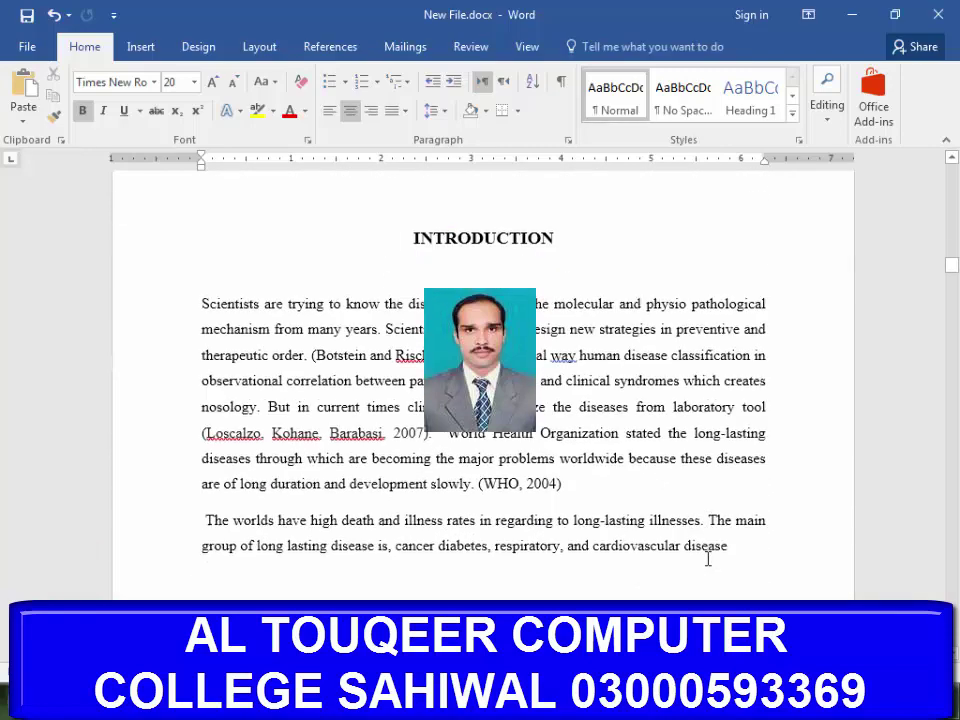
{"action": "scroll", "coordinate": [708, 558], "scroll_direction": "down", "scroll_amount": 5}
{"action": "scroll", "coordinate": [708, 558], "scroll_direction": "down", "scroll_amount": 5}
{"action": "scroll", "coordinate": [708, 558], "scroll_direction": "down", "scroll_amount": 1}
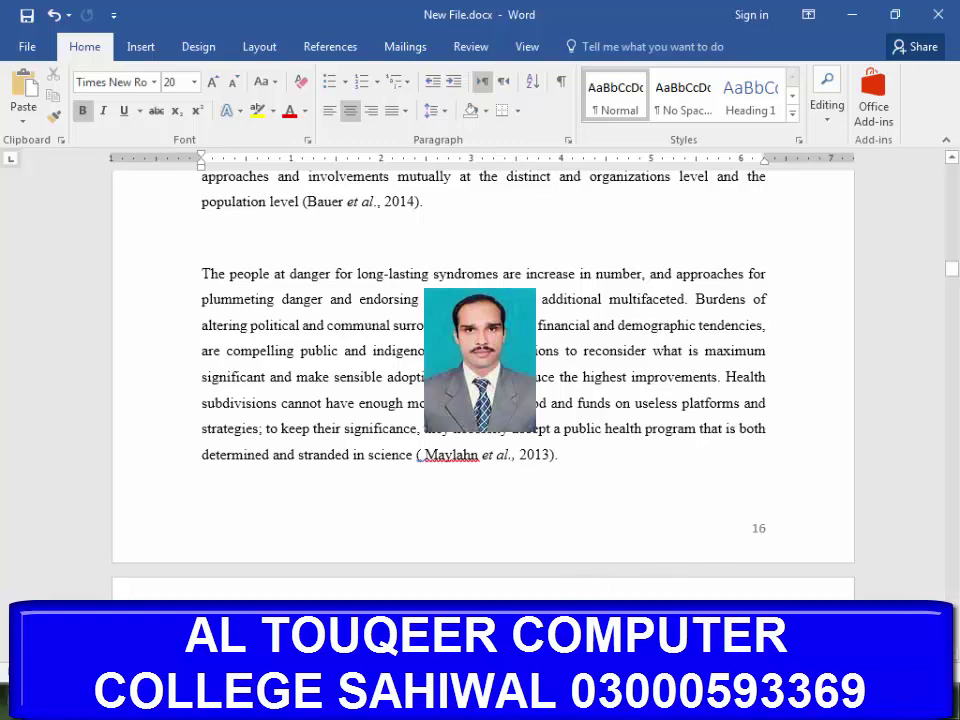
Launch Word with winword from the Run prompt and create a blank Document1
{"action": "key", "text": "super+r"}
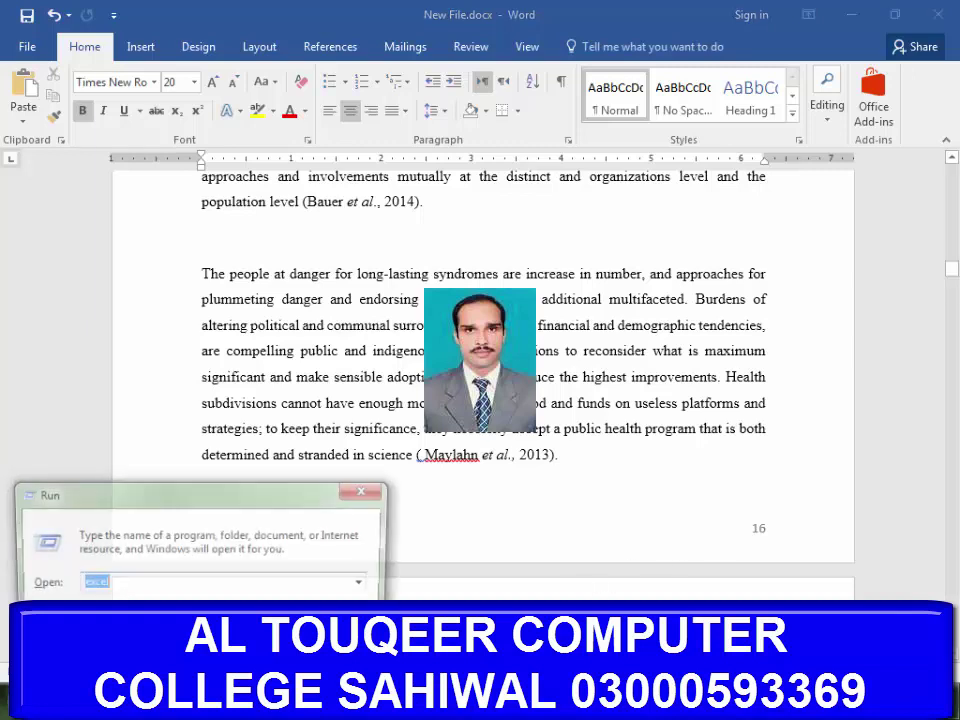
{"action": "key", "text": "Down"}
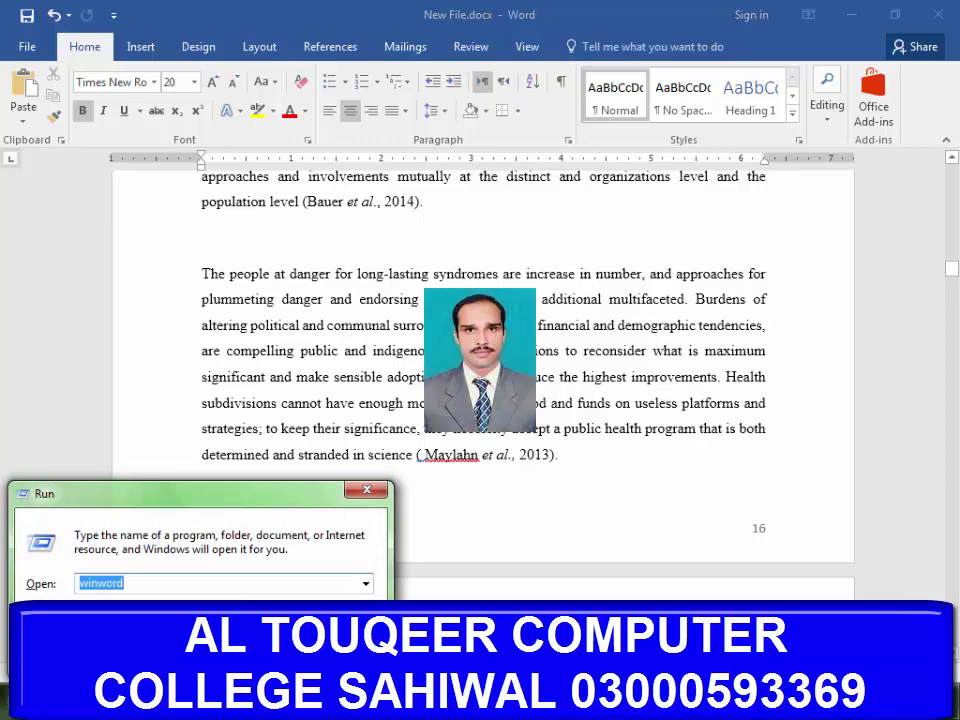
{"action": "key", "text": "Return"}
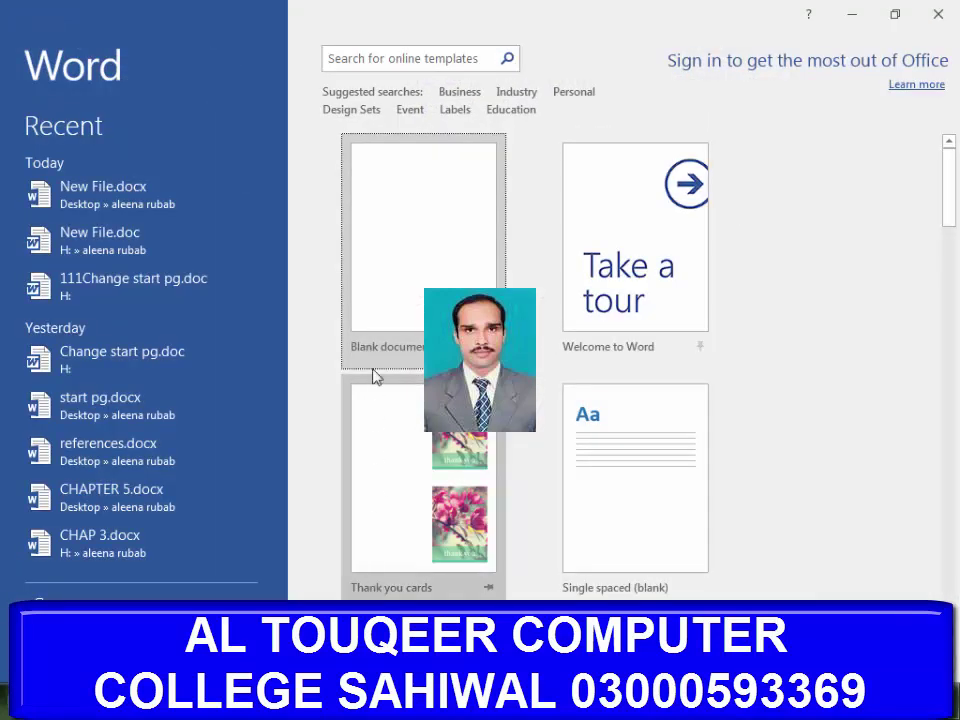
{"action": "left_click", "coordinate": [405, 291]}
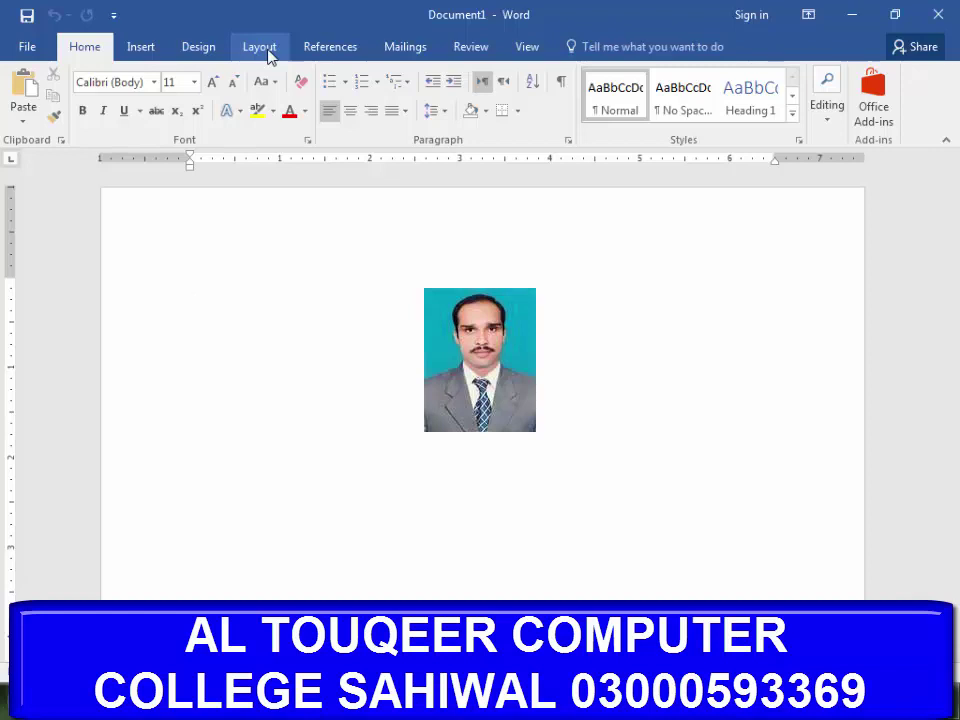
Set the paper size to A4 (210 x 297 mm) and confirm it in Page Setup
{"action": "left_click", "coordinate": [262, 47]}
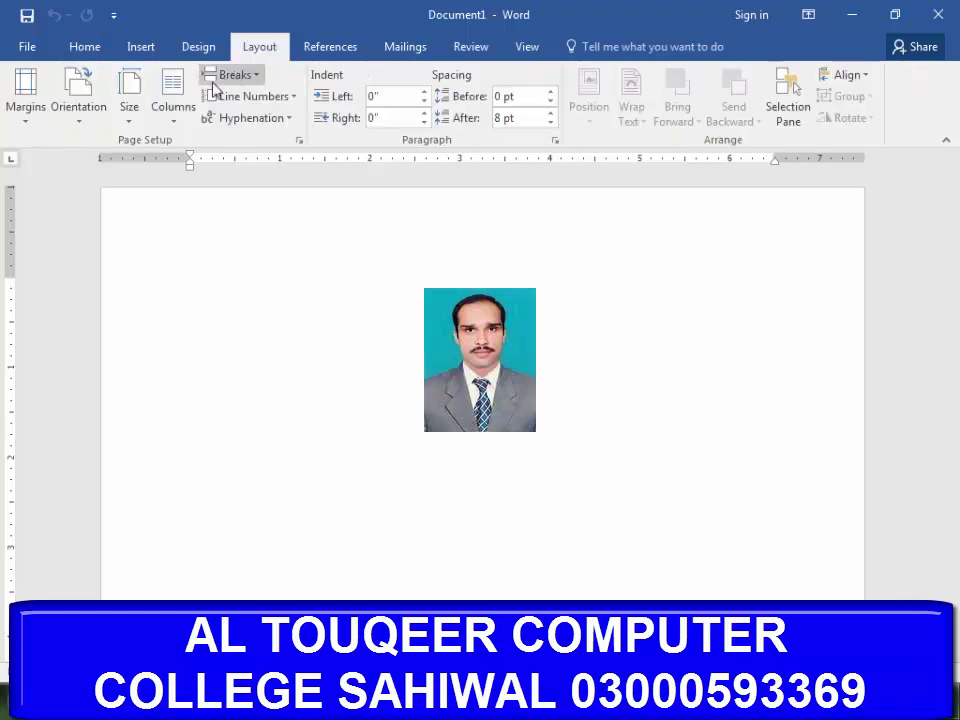
{"action": "left_click", "coordinate": [123, 122]}
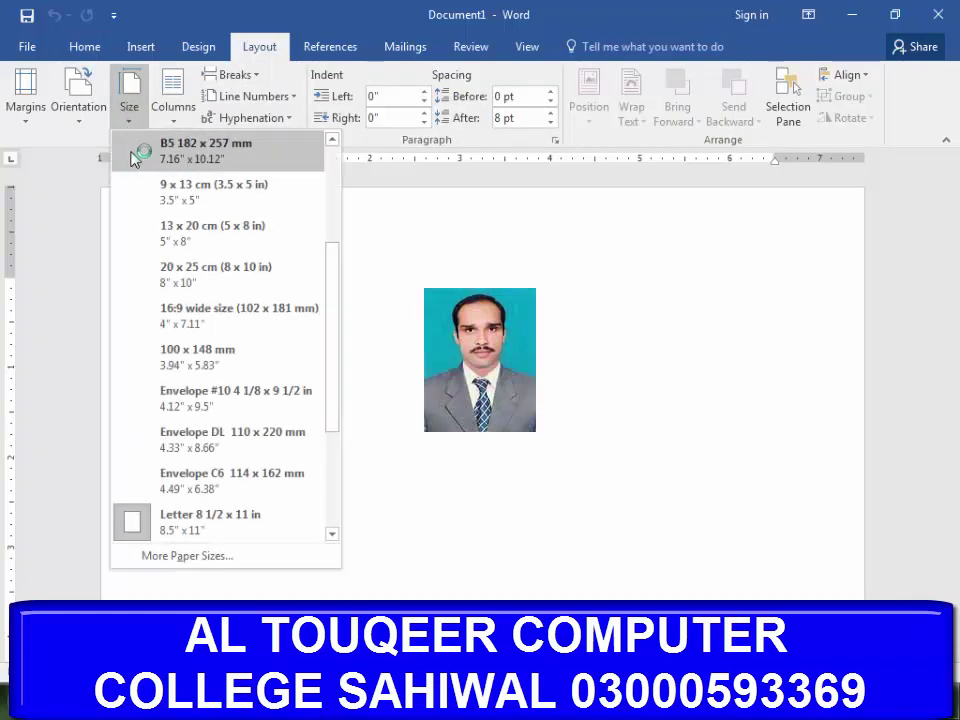
{"action": "left_click_drag", "start_coordinate": [335, 311], "coordinate": [354, 189]}
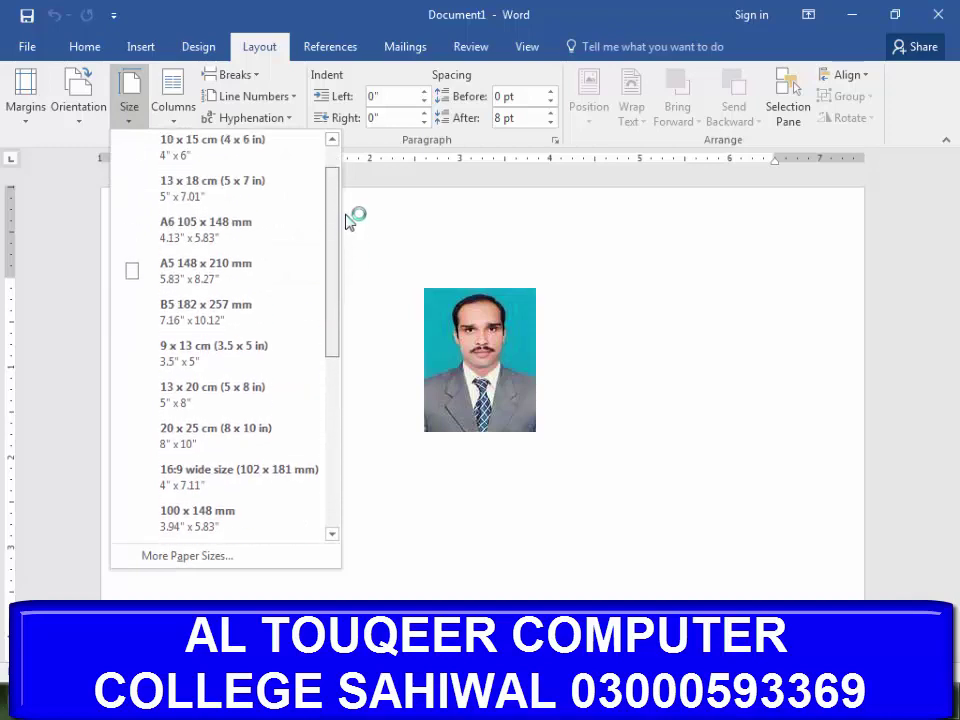
{"action": "left_click", "coordinate": [240, 158]}
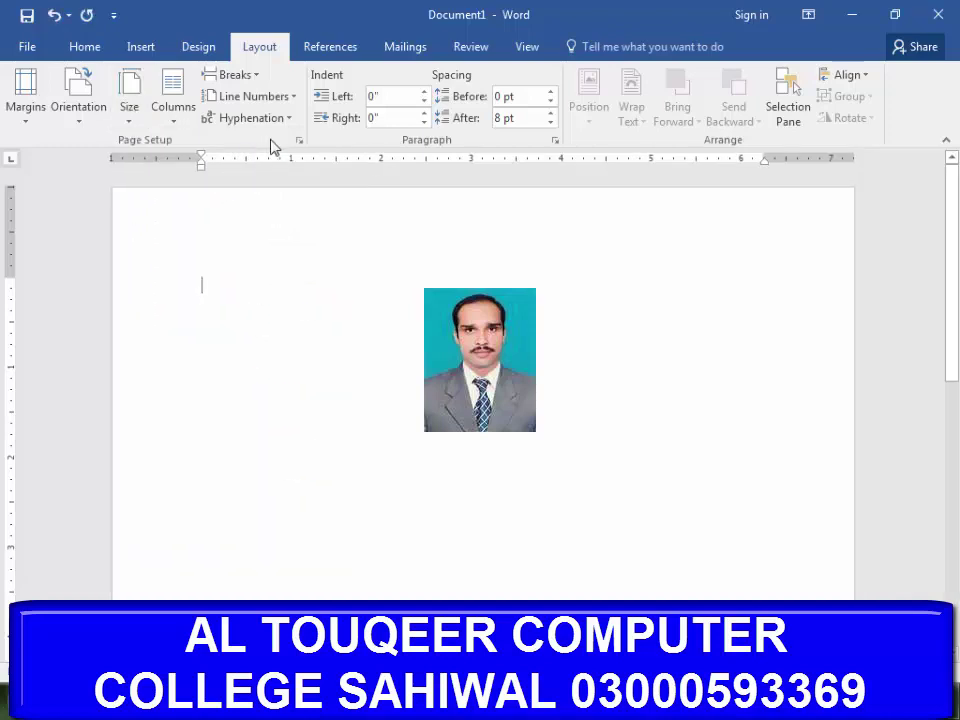
{"action": "left_click", "coordinate": [298, 143]}
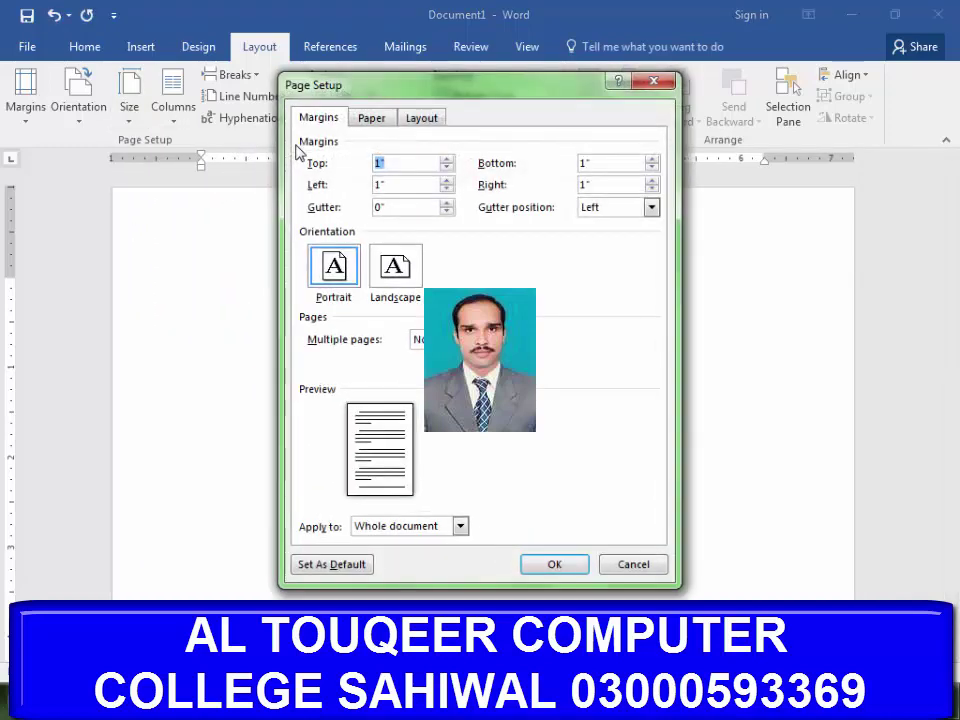
{"action": "left_click", "coordinate": [369, 119]}
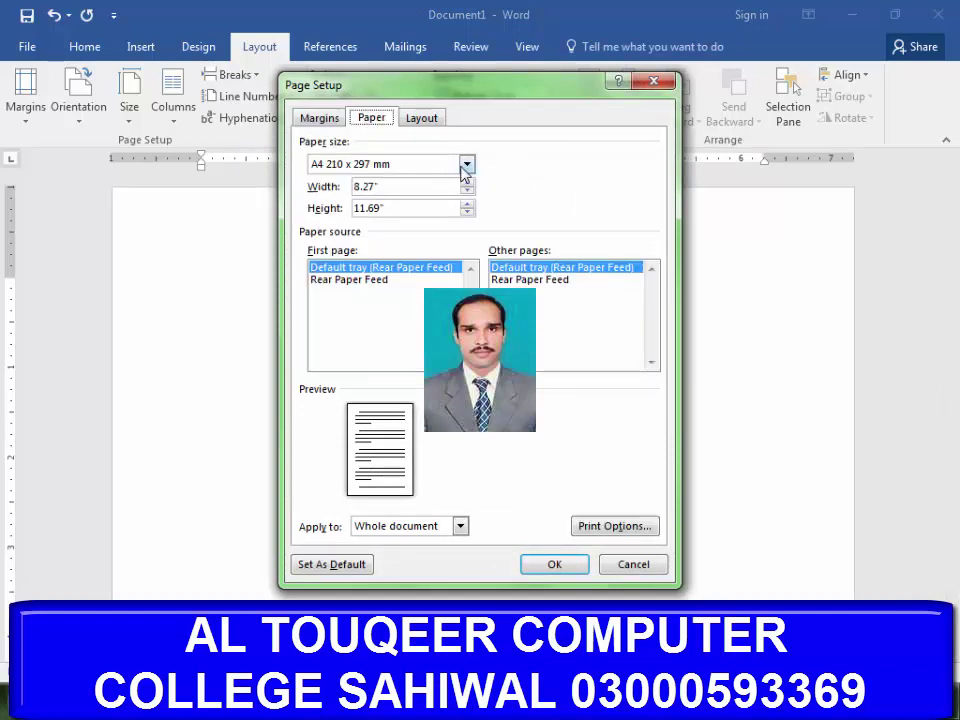
{"action": "left_click", "coordinate": [466, 164]}
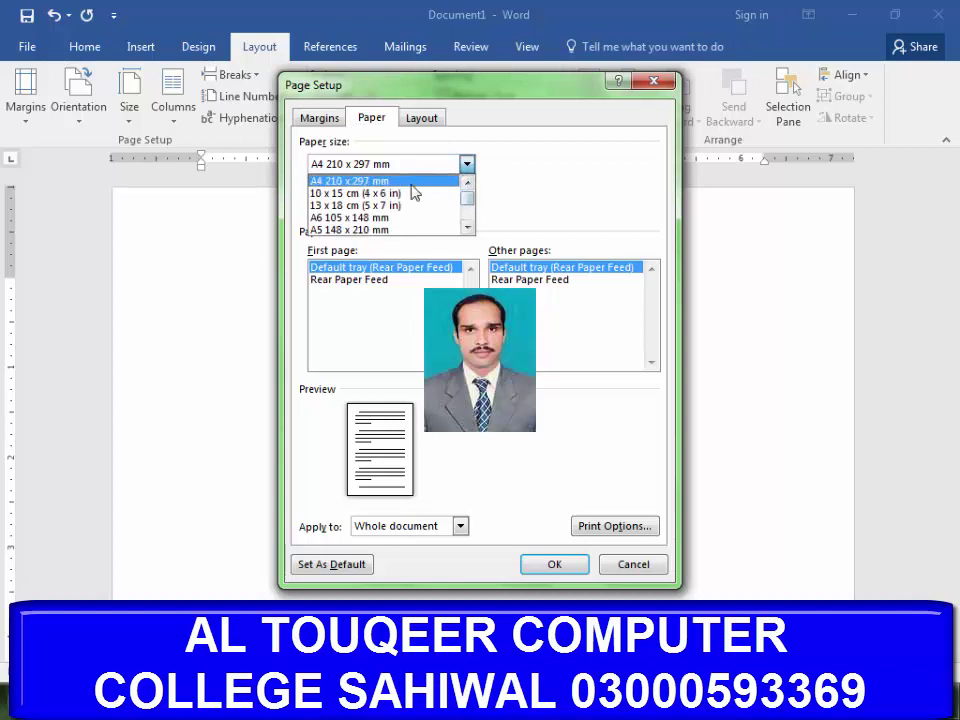
{"action": "left_click", "coordinate": [411, 183]}
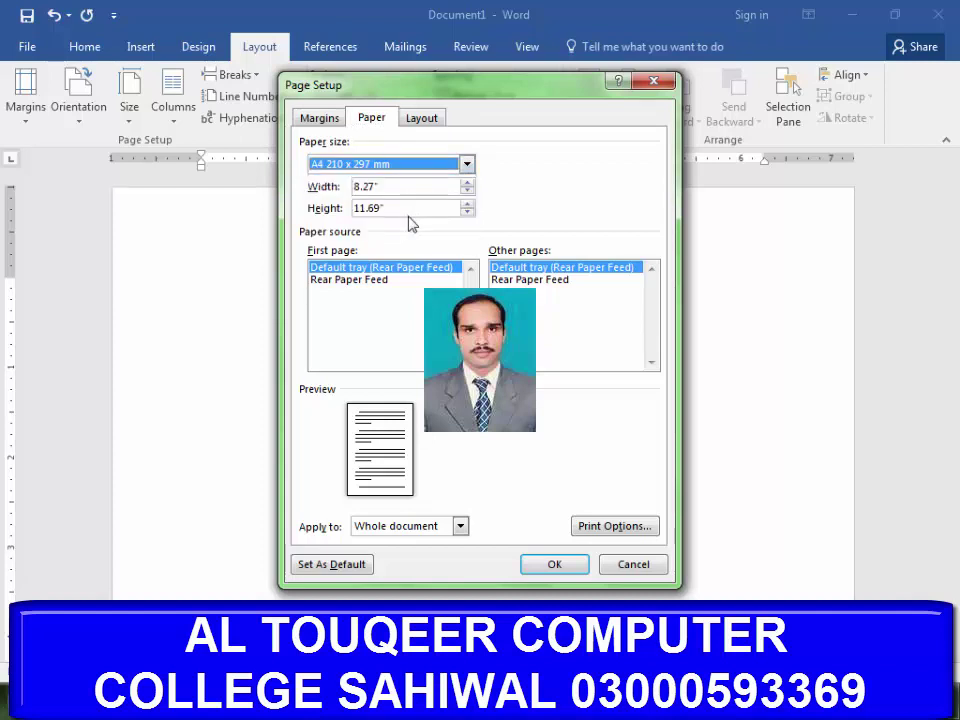
{"action": "left_click", "coordinate": [318, 118]}
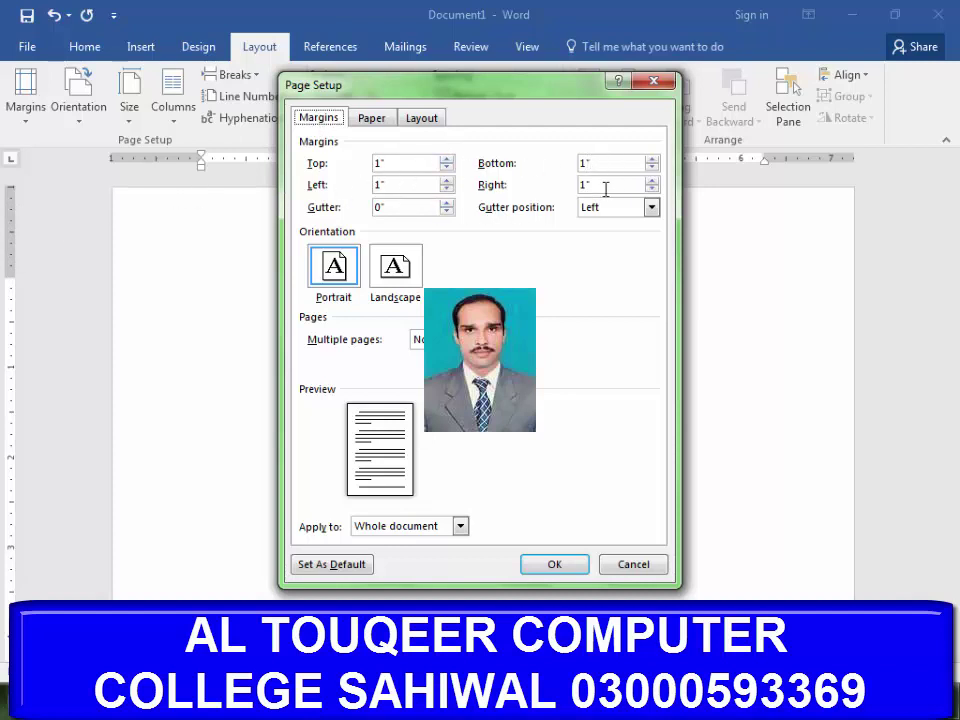
{"action": "left_click", "coordinate": [568, 566]}
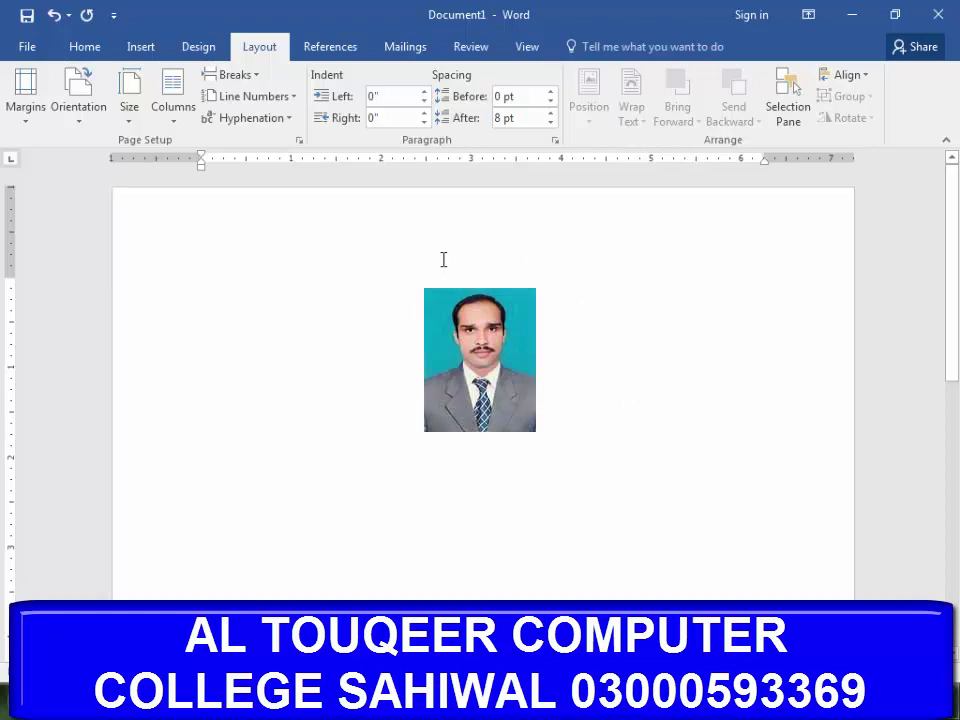
Generate 45 sample paragraphs with =rand(45,5) and scroll through the result
{"action": "type", "text": "=rand(4"}
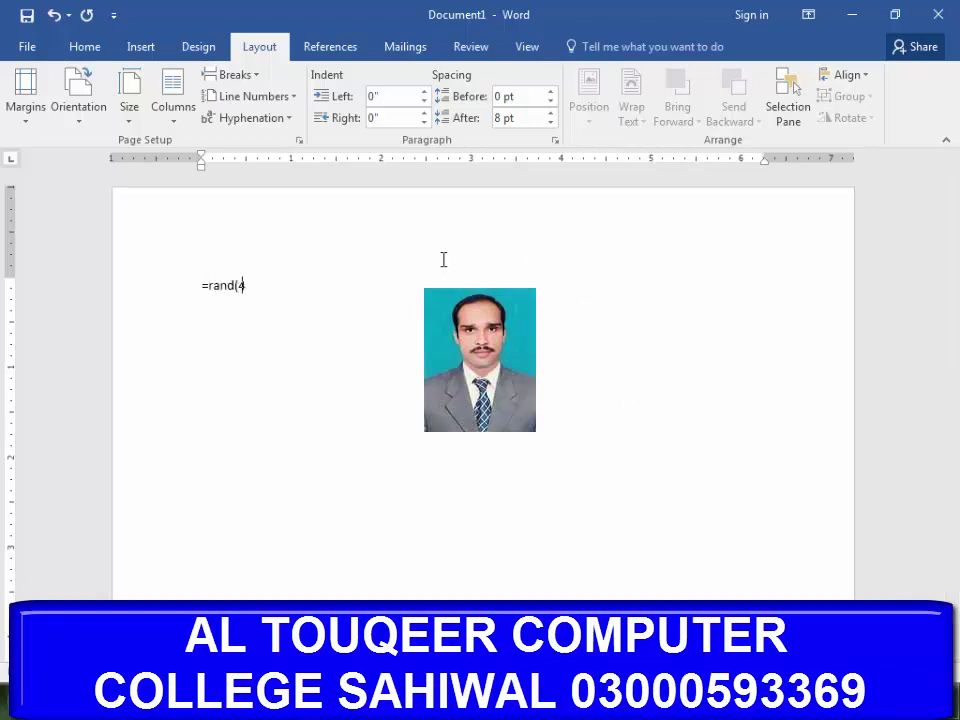
{"action": "type", "text": "5,5"}
{"action": "key", "text": "Return"}
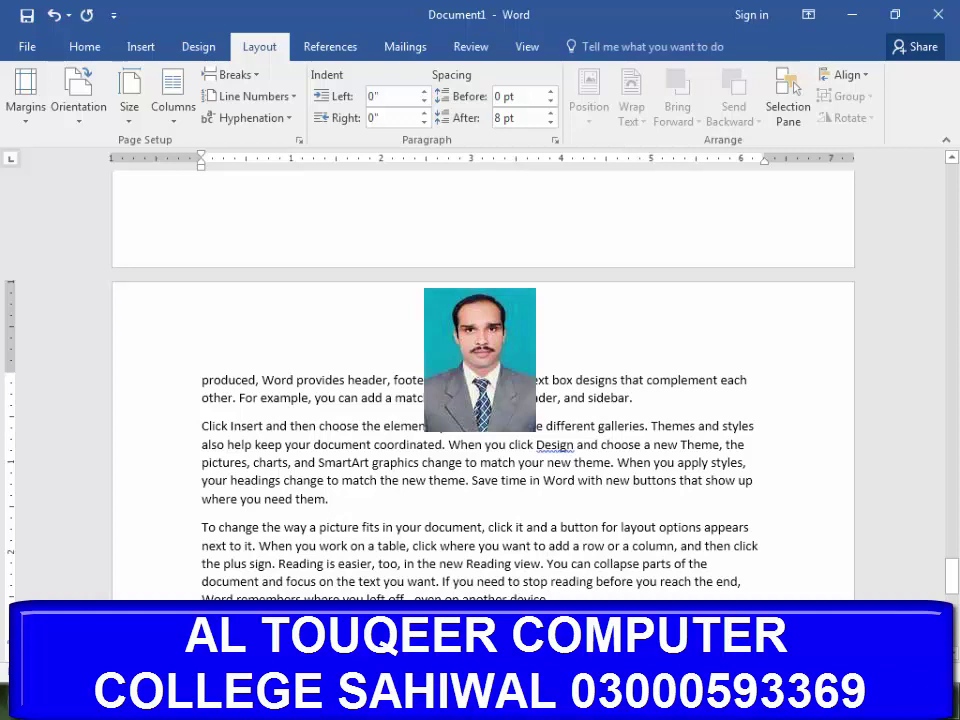
{"action": "scroll", "coordinate": [480, 400], "scroll_direction": "up", "scroll_amount": 5}
{"action": "scroll", "coordinate": [480, 400], "scroll_direction": "up", "scroll_amount": 5}
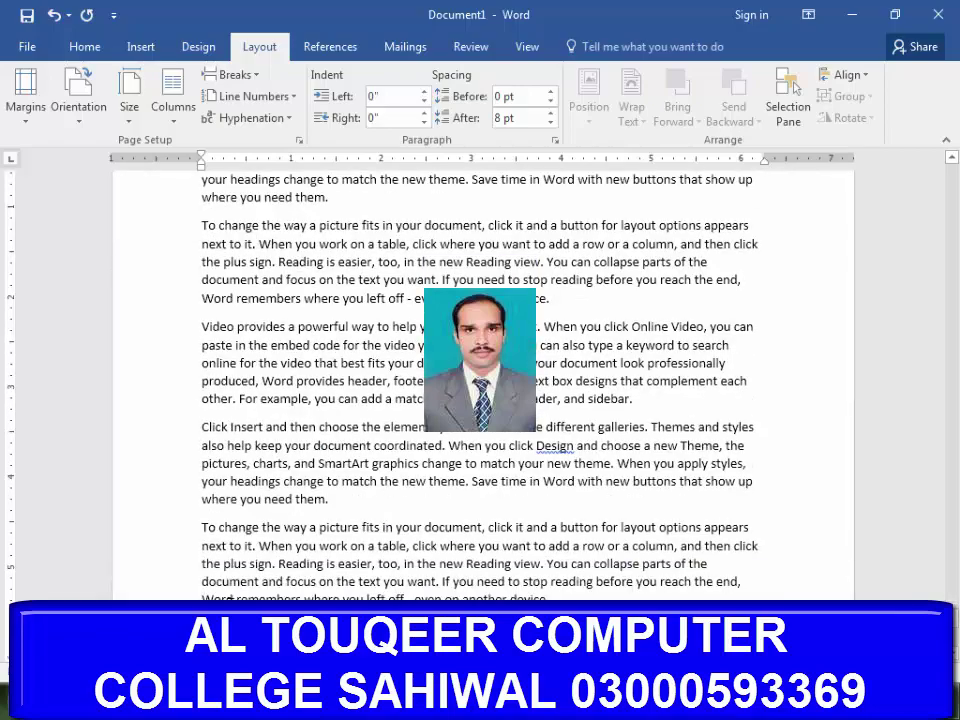
{"action": "scroll", "coordinate": [480, 400], "scroll_direction": "down", "scroll_amount": 2}
{"action": "scroll", "coordinate": [480, 400], "scroll_direction": "up", "scroll_amount": 2}
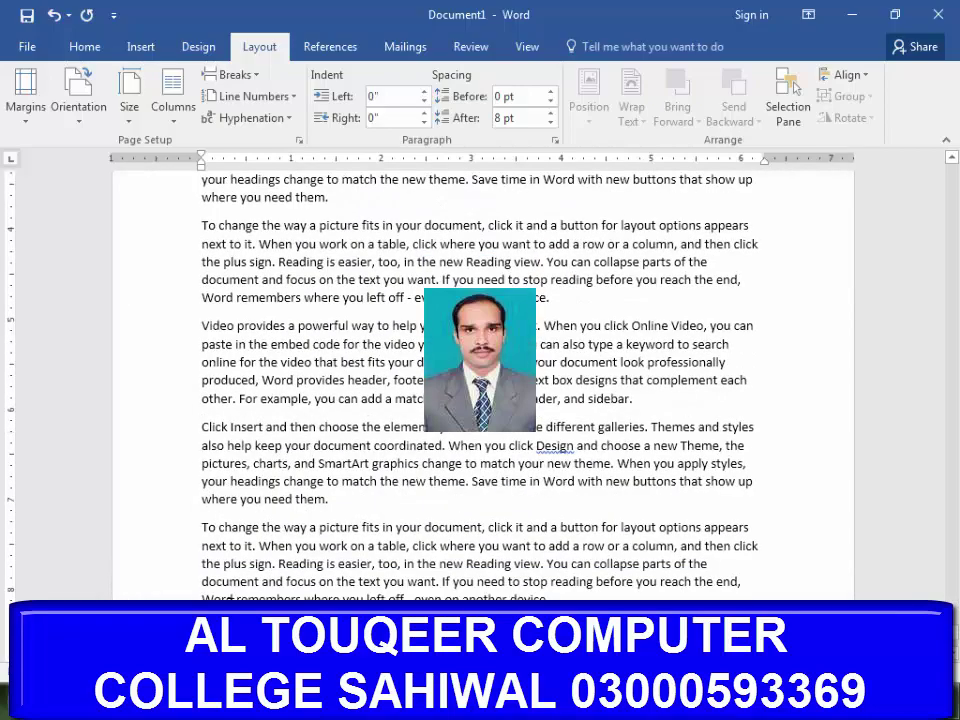
{"action": "scroll", "coordinate": [480, 400], "scroll_direction": "down", "scroll_amount": 2}
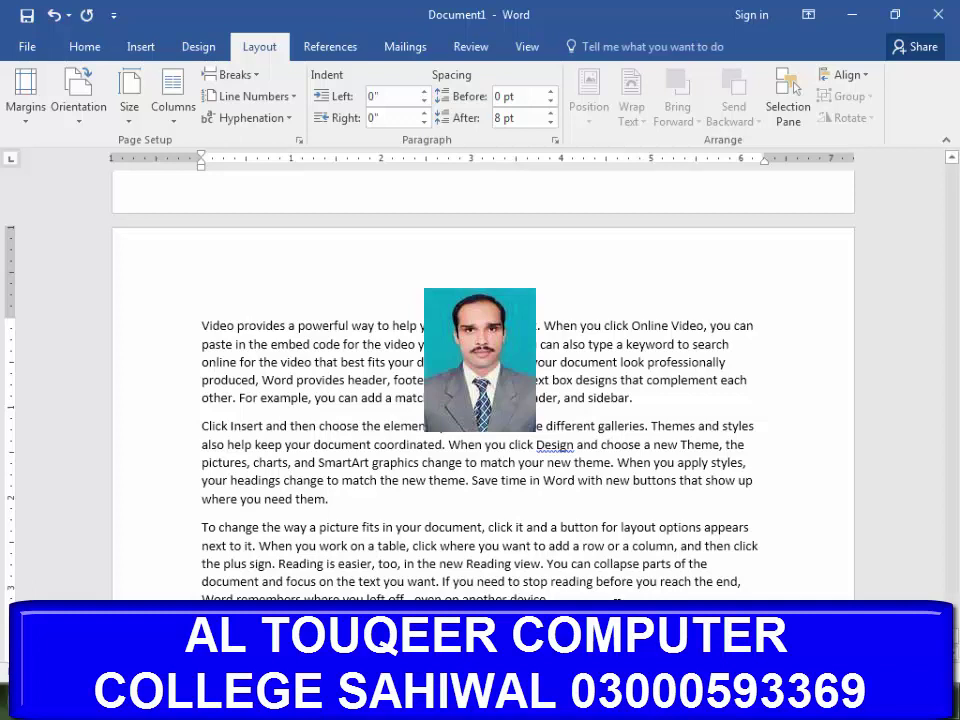
Select the whole document with Ctrl+A and justify it with Ctrl+J
{"action": "key", "text": "ctrl+a"}
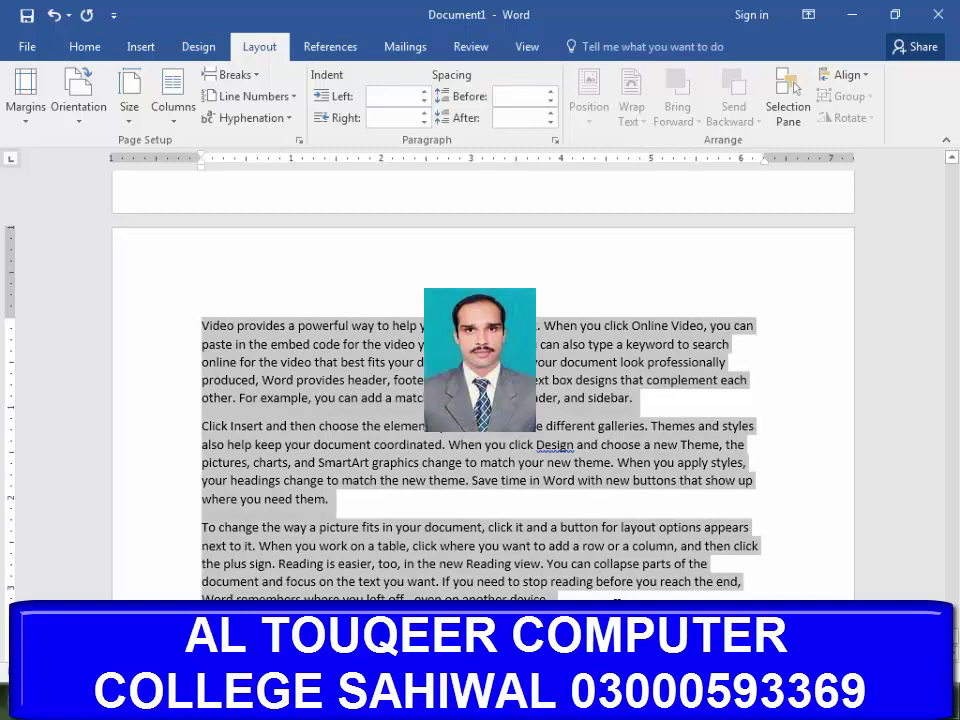
{"action": "key", "text": "ctrl+j"}
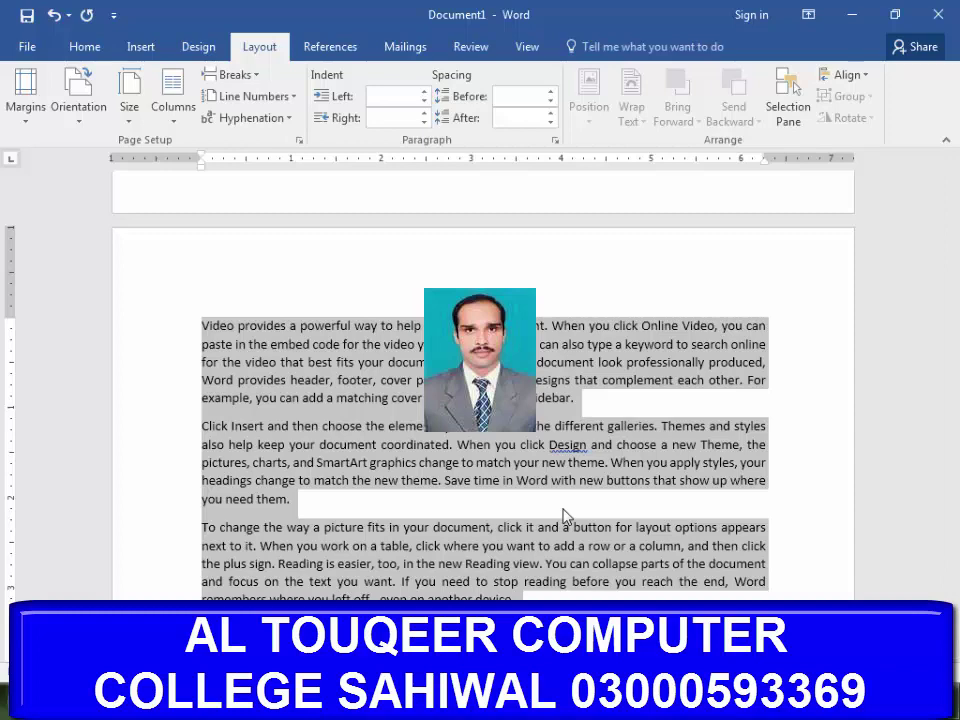
Use the Go To dialog to jump to page 55, then close it
{"action": "key", "text": "ctrl+g"}
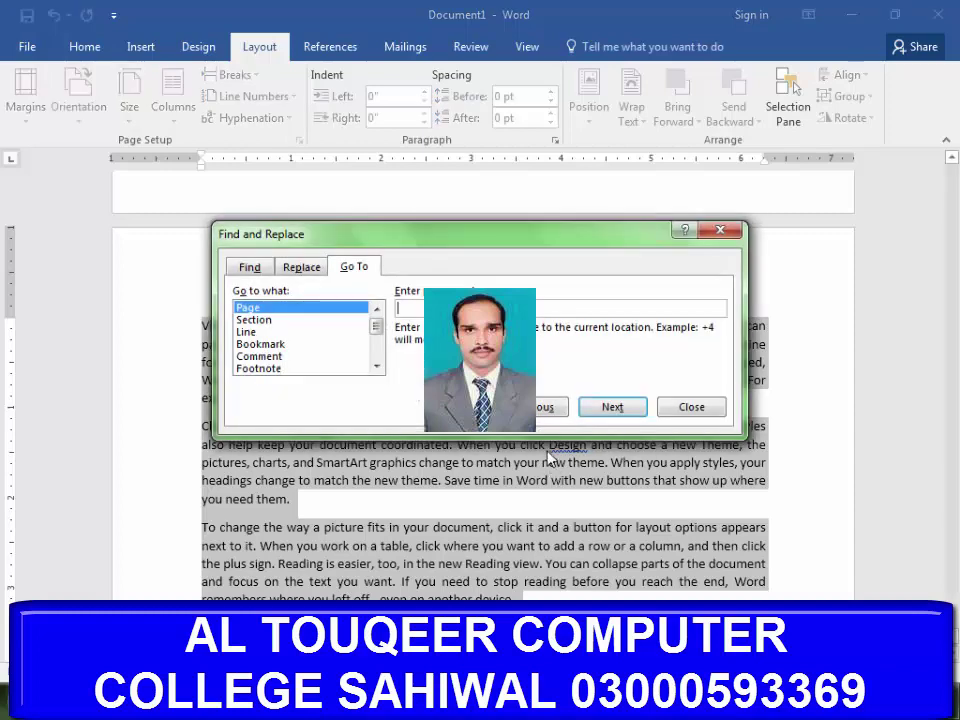
{"action": "key", "text": "Escape"}
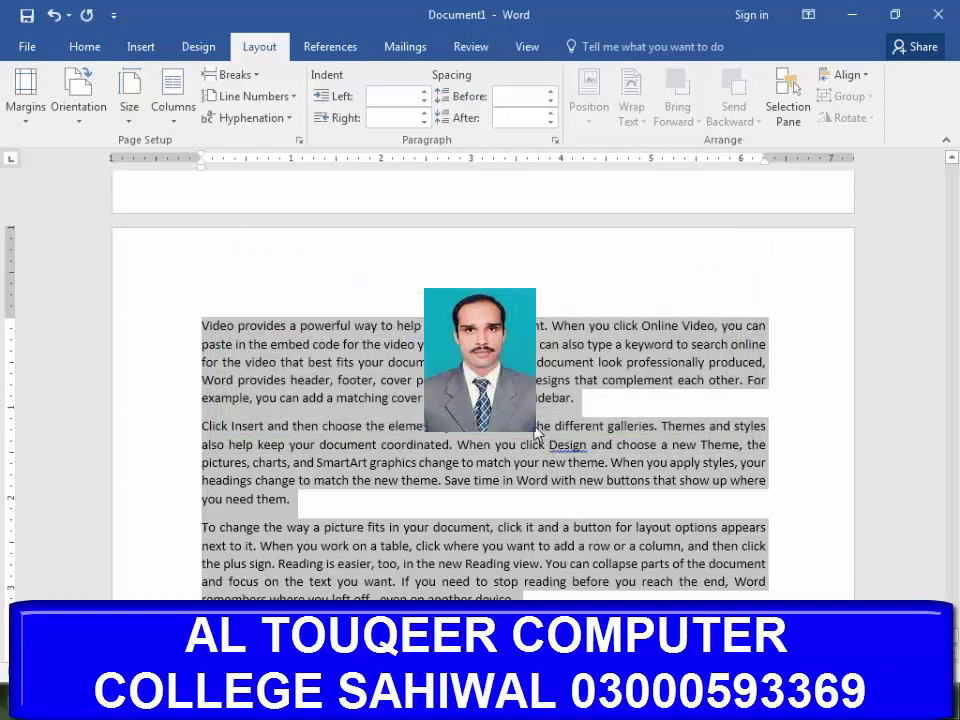
{"action": "key", "text": "ctrl+g"}
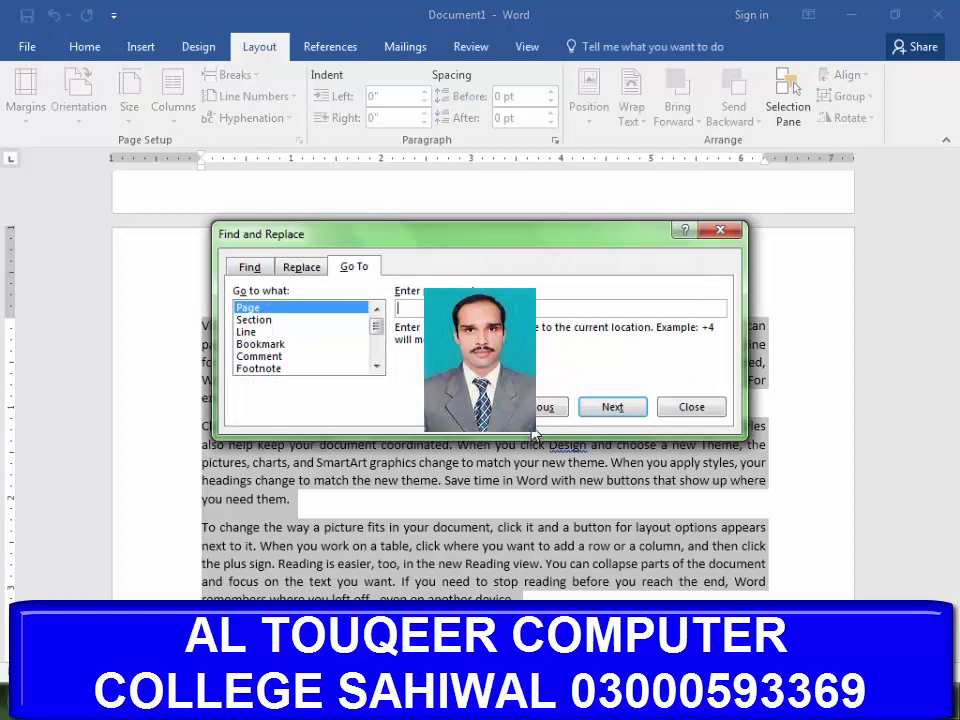
{"action": "type", "text": "55"}
{"action": "left_click", "coordinate": [612, 407]}
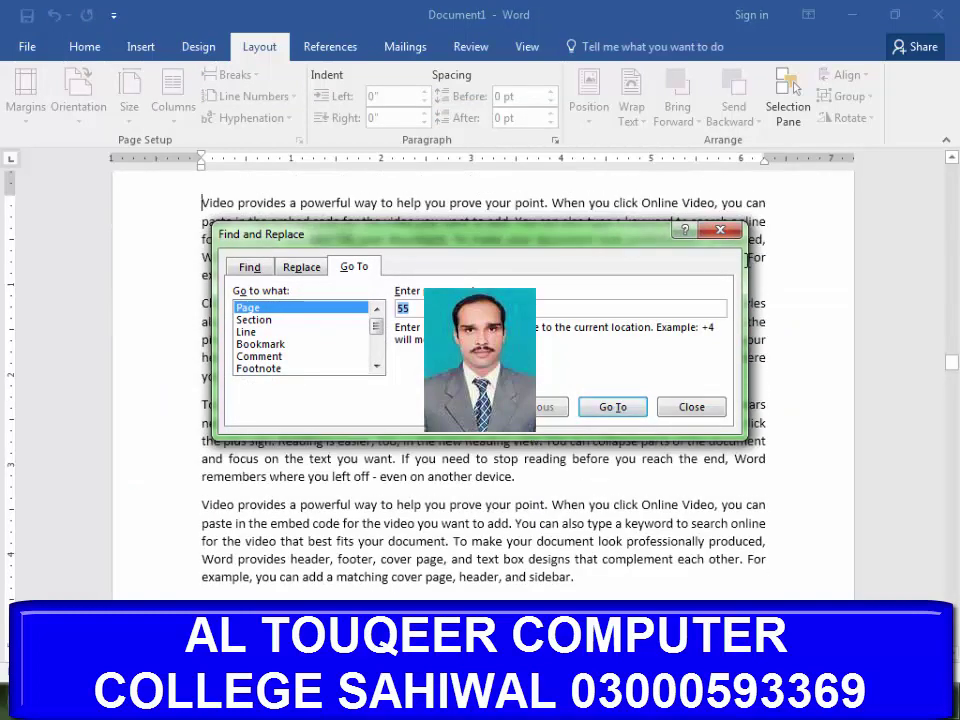
{"action": "key", "text": "Escape"}
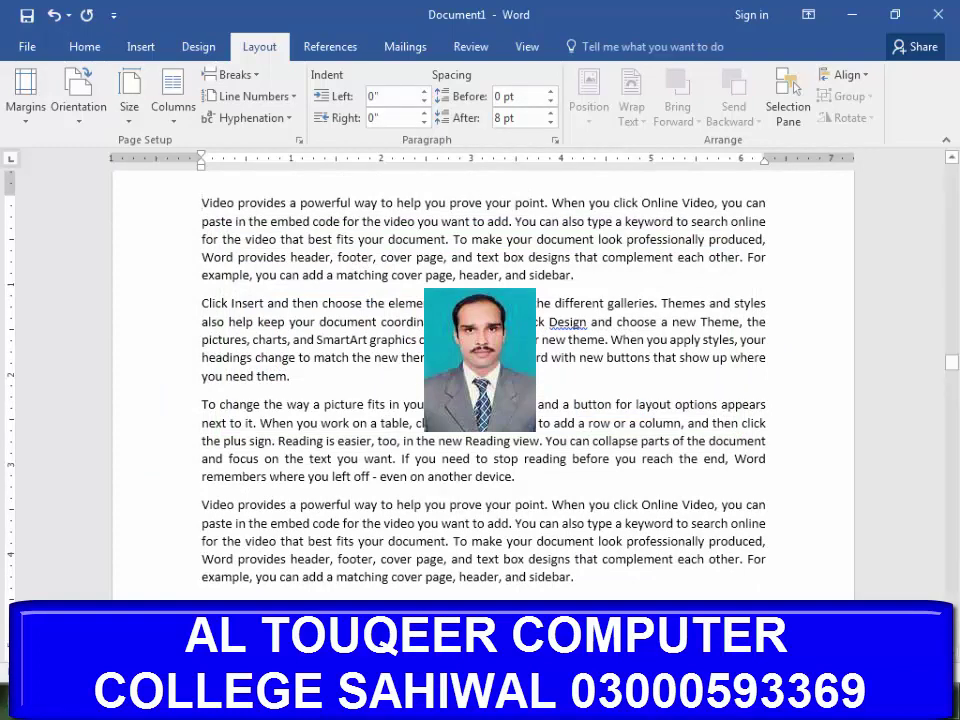
{"action": "key", "text": "ctrl+h"}
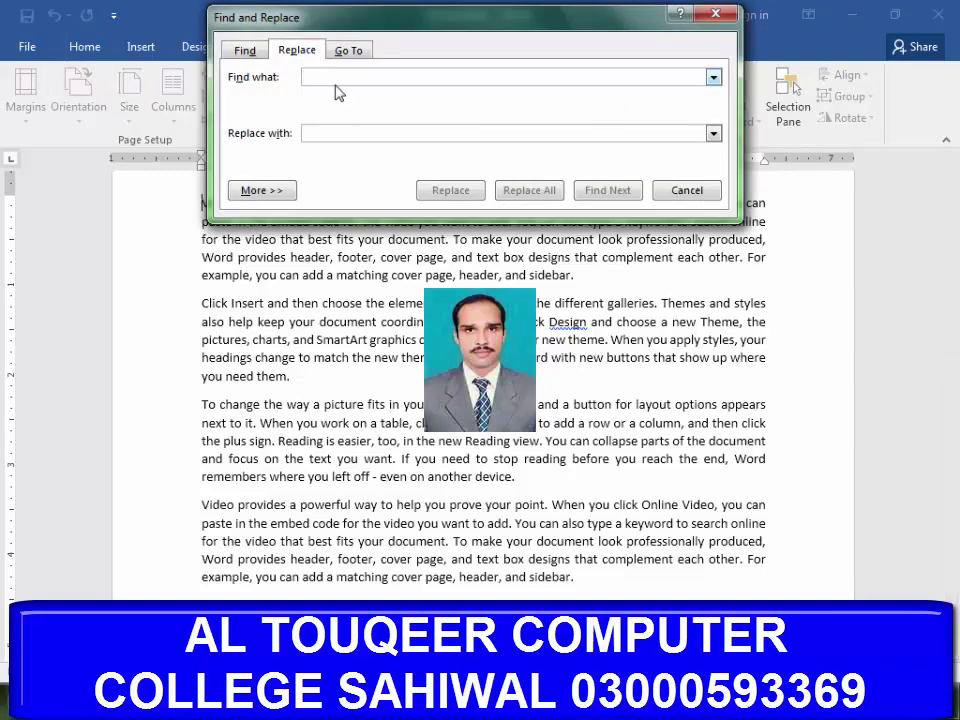
Close the Find and Replace dialog and open the Navigation pane search box with Ctrl+F
{"action": "key", "text": "ctrl+g"}
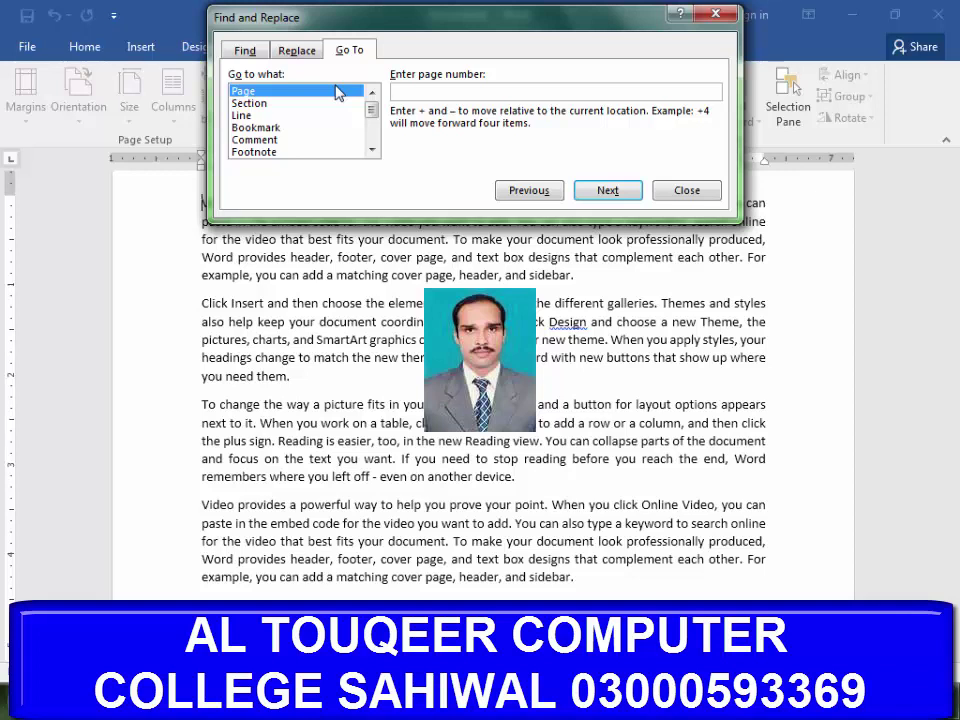
{"action": "left_click", "coordinate": [437, 92]}
{"action": "key", "text": "Escape"}
{"action": "key", "text": "ctrl+f"}
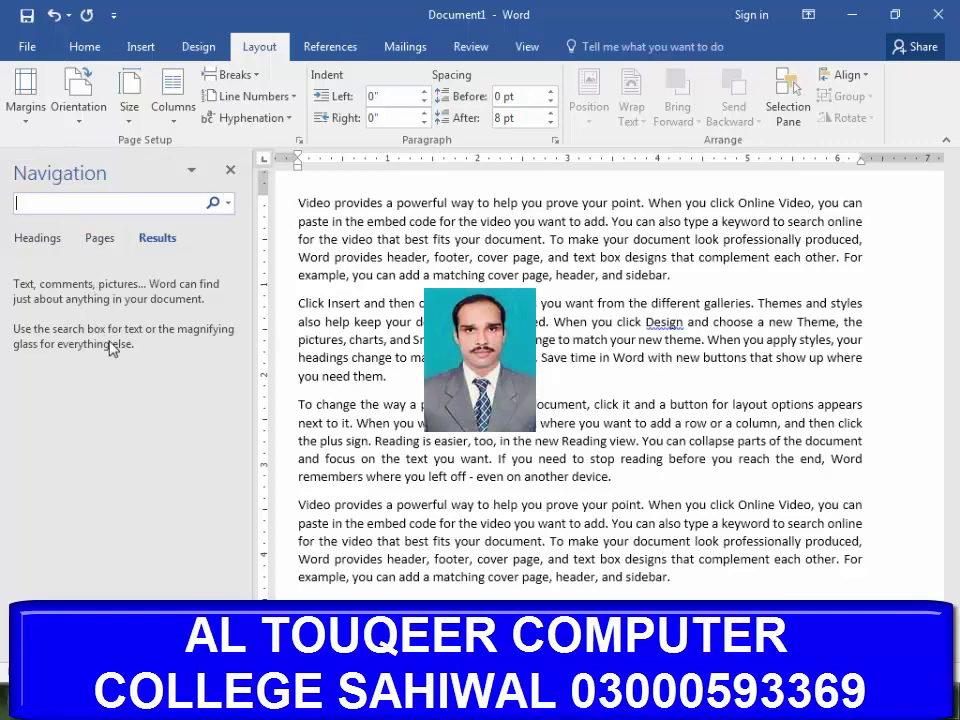
Close the Navigation pane and scroll through the document
{"action": "left_click", "coordinate": [230, 170]}
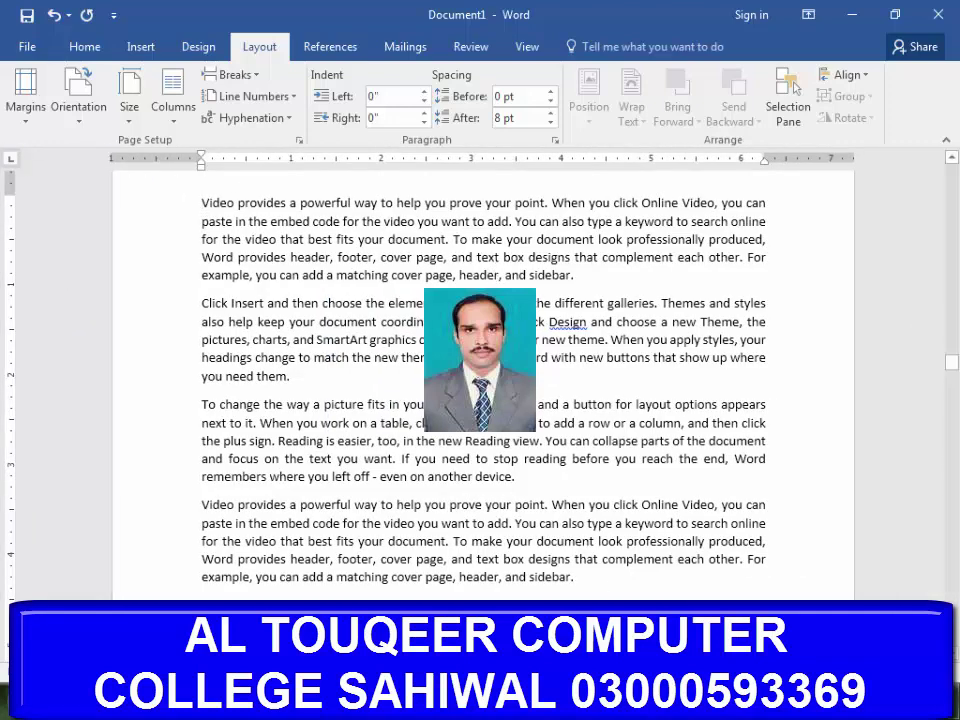
{"action": "scroll", "coordinate": [545, 400], "scroll_direction": "down", "scroll_amount": 3}
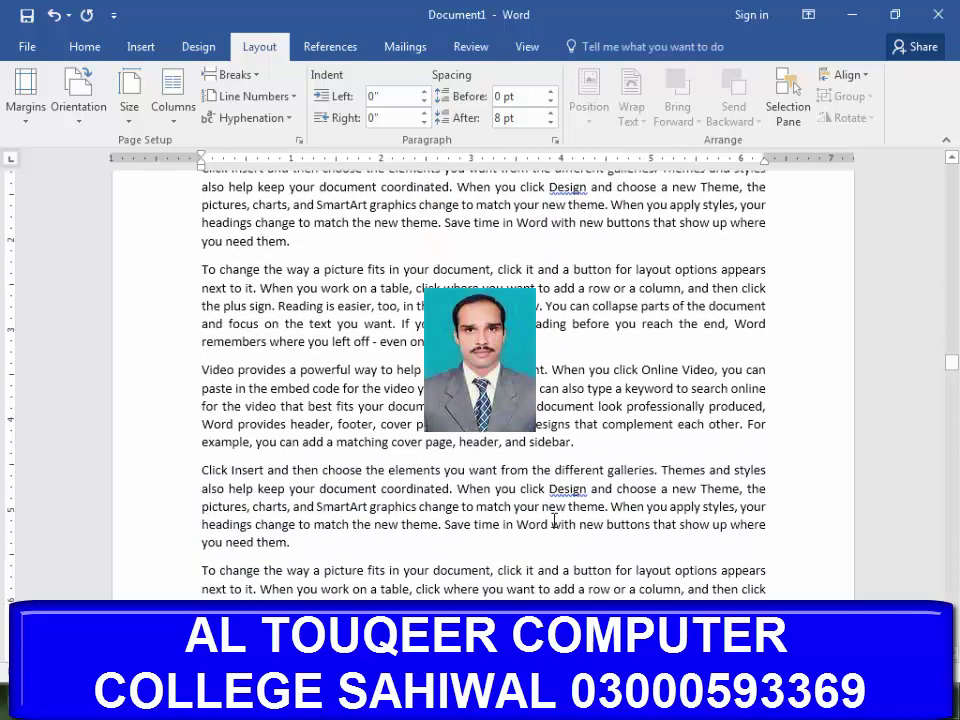
{"action": "scroll", "coordinate": [554, 520], "scroll_direction": "up", "scroll_amount": 1}
{"action": "scroll", "coordinate": [554, 520], "scroll_direction": "up", "scroll_amount": 4}
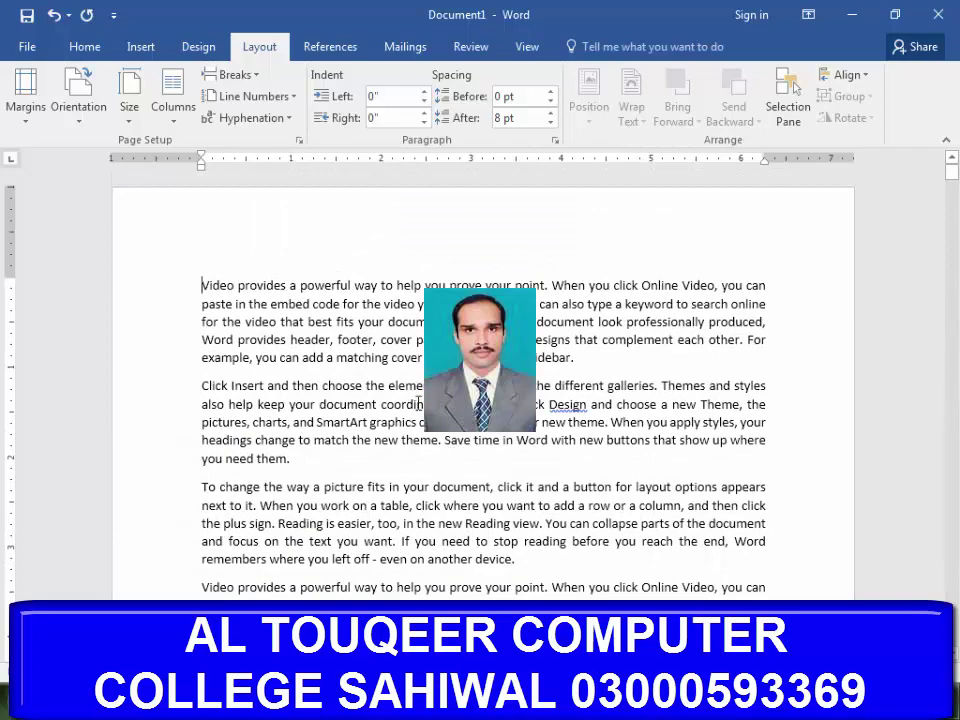
{"action": "scroll", "coordinate": [461, 446], "scroll_direction": "down", "scroll_amount": 1}
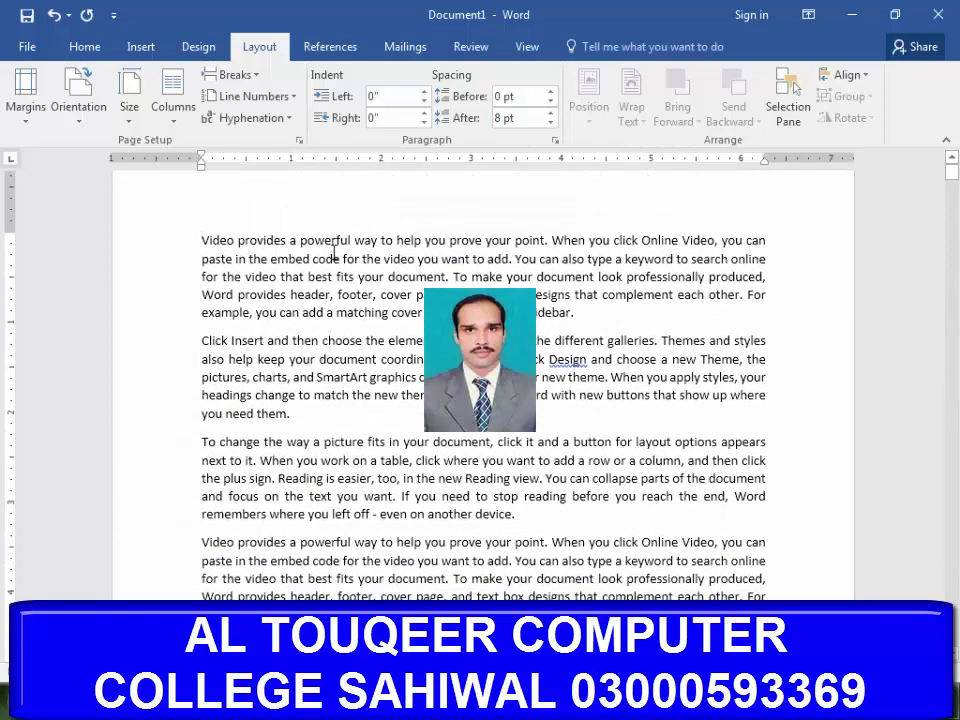
{"action": "scroll", "coordinate": [334, 446], "scroll_direction": "down", "scroll_amount": 6}
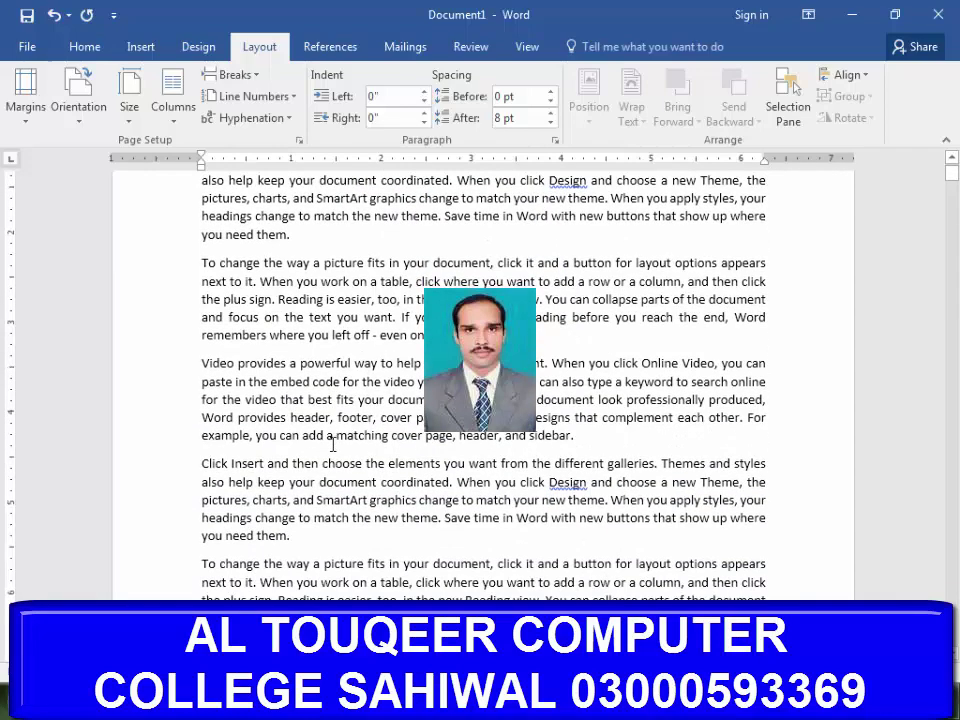
{"action": "scroll", "coordinate": [361, 543], "scroll_direction": "up", "scroll_amount": 4}
{"action": "scroll", "coordinate": [361, 543], "scroll_direction": "up", "scroll_amount": 3}
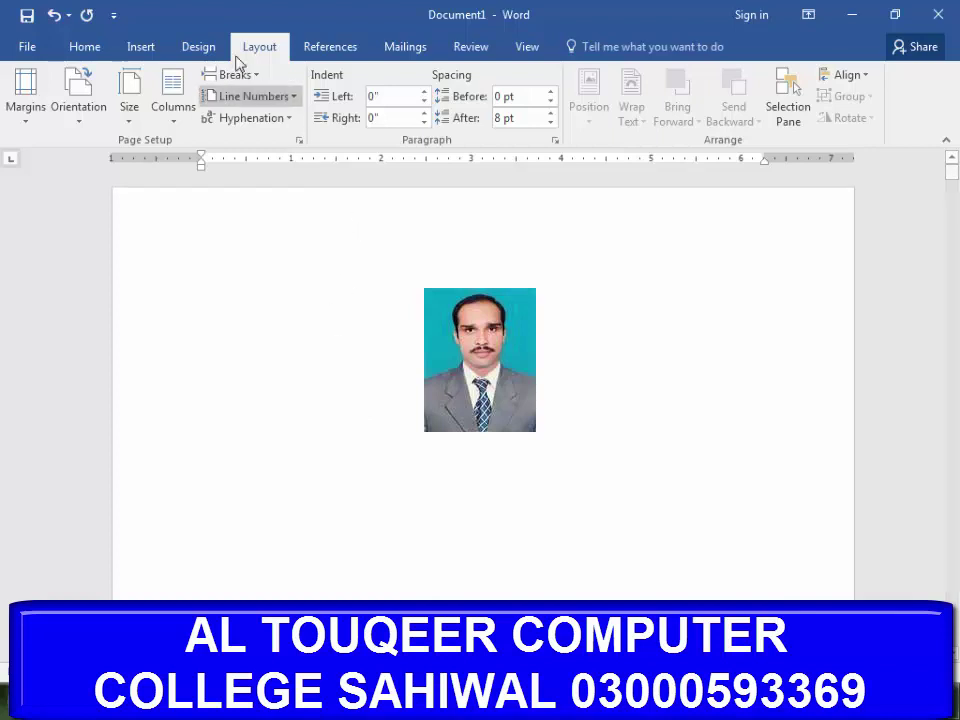
Turn on Show/Hide ¶ on the Home tab to reveal the Page Break marker
{"action": "left_click", "coordinate": [74, 50]}
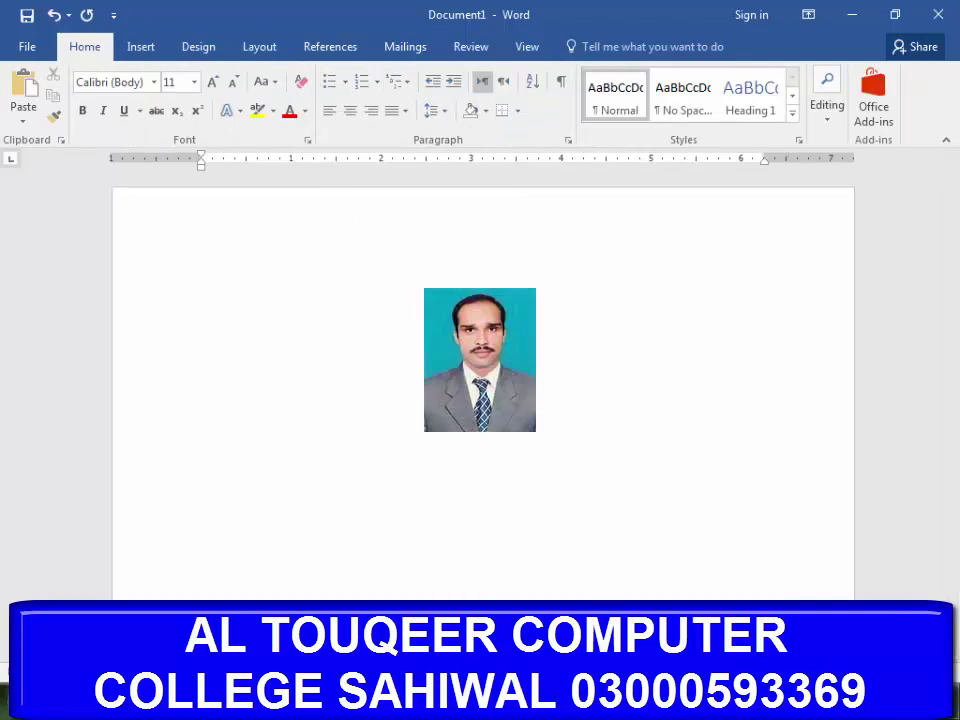
{"action": "mouse_move", "coordinate": [630, 705]}
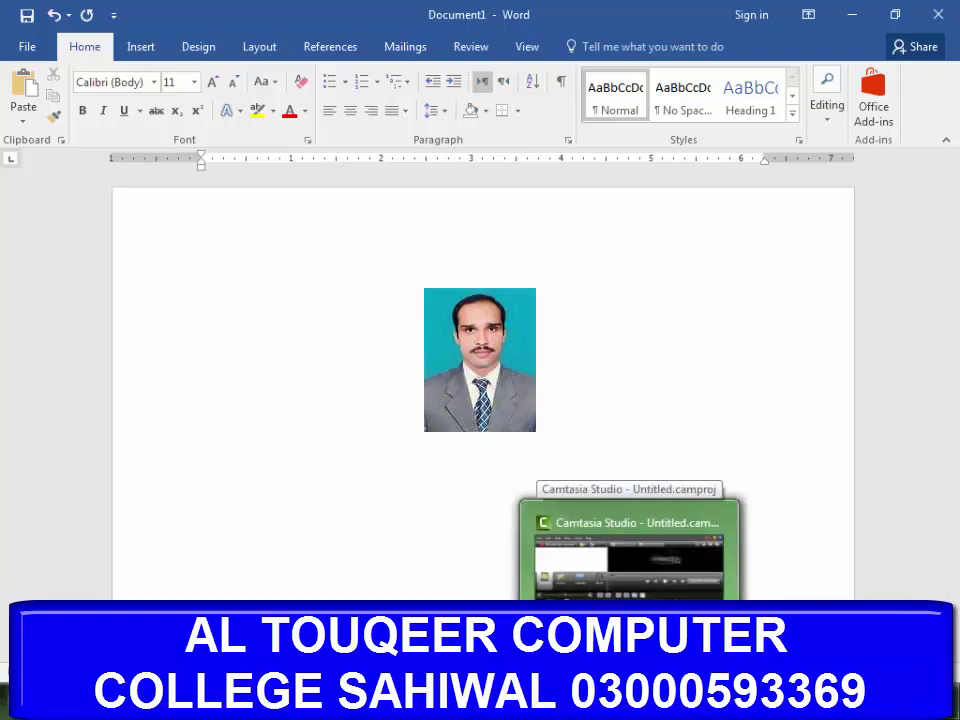
{"action": "left_click", "coordinate": [563, 88]}
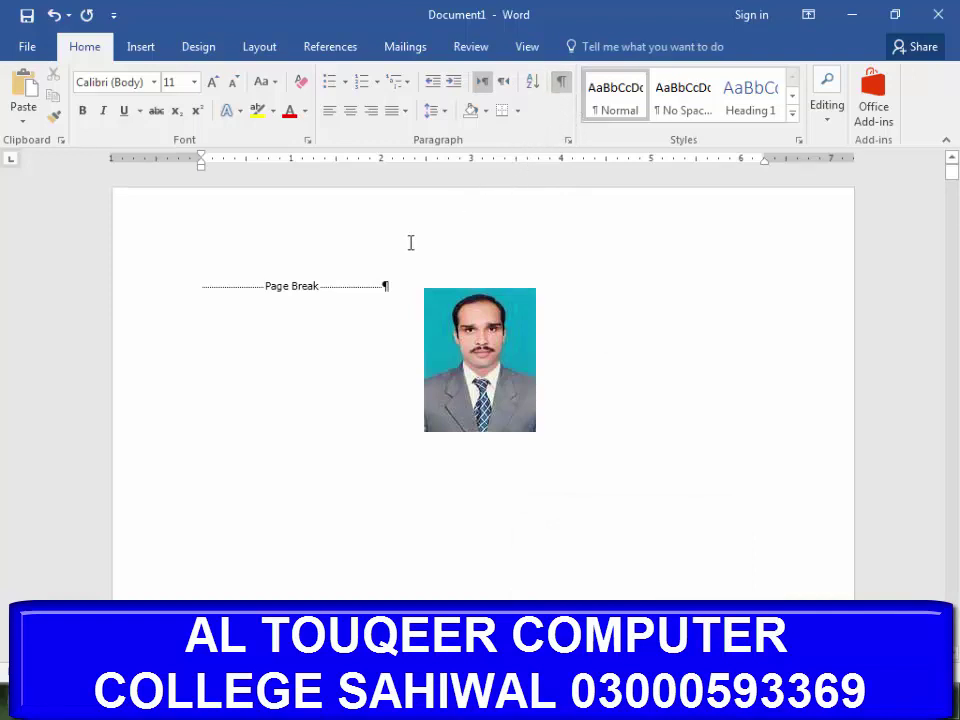
Try deleting the page break, undo it, and add two empty paragraphs above it
{"action": "left_click", "coordinate": [386, 290]}
{"action": "key", "text": "Delete"}
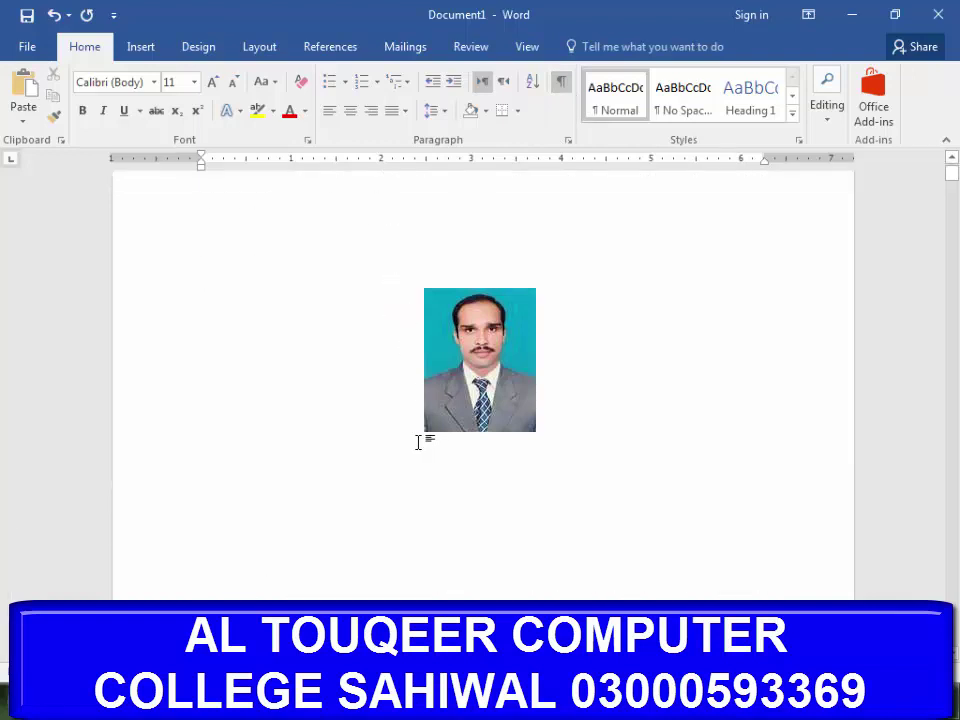
{"action": "key", "text": "ctrl+z"}
{"action": "left_click", "coordinate": [385, 283]}
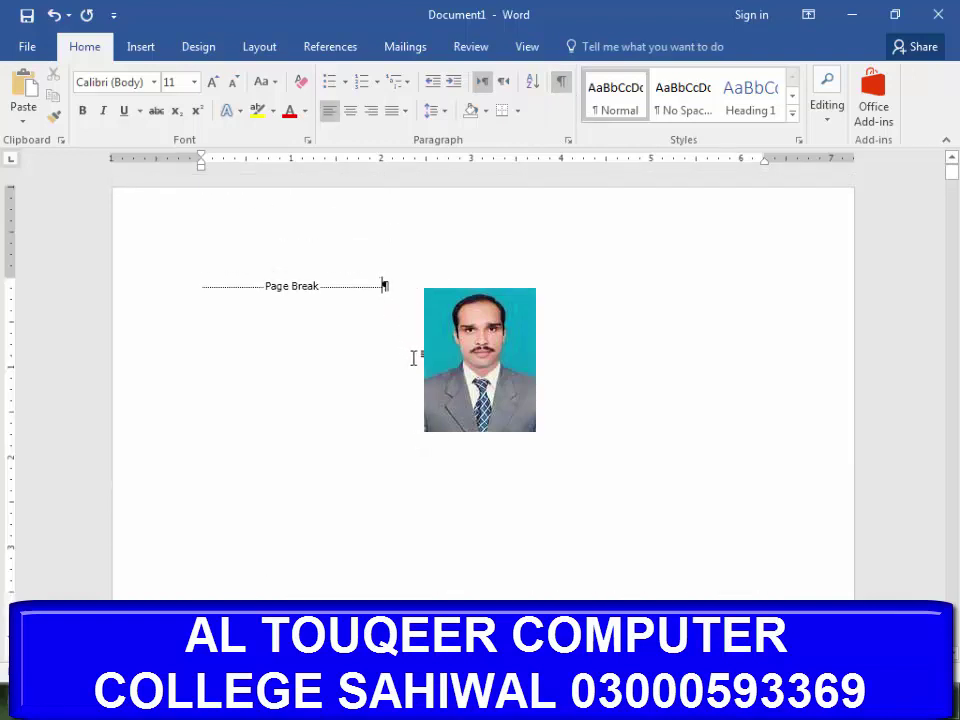
{"action": "key", "text": "Delete"}
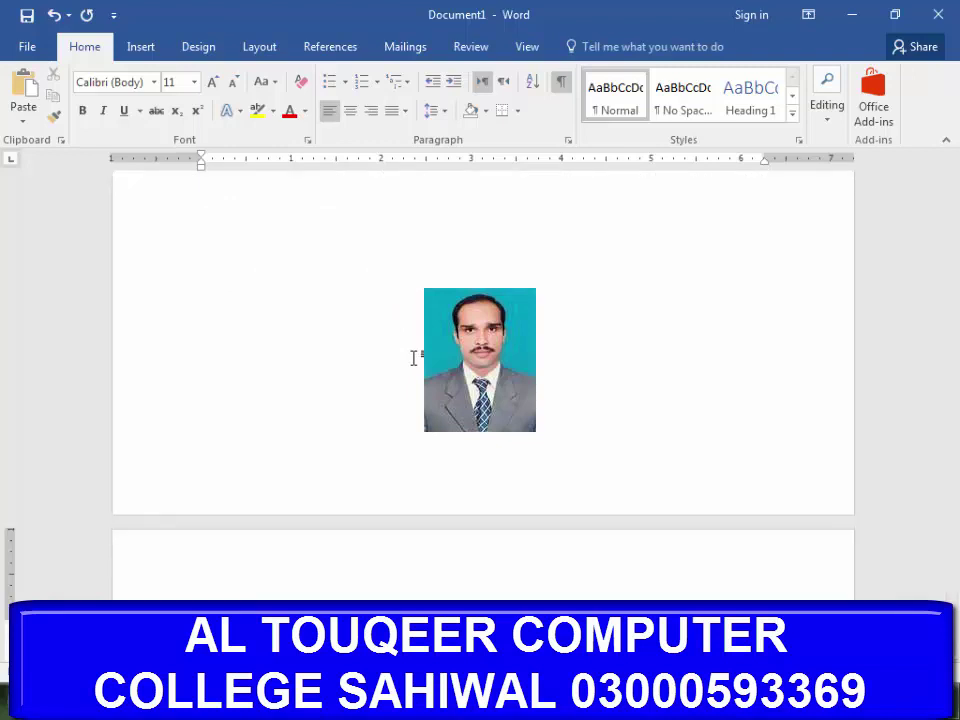
{"action": "key", "text": "ctrl+z"}
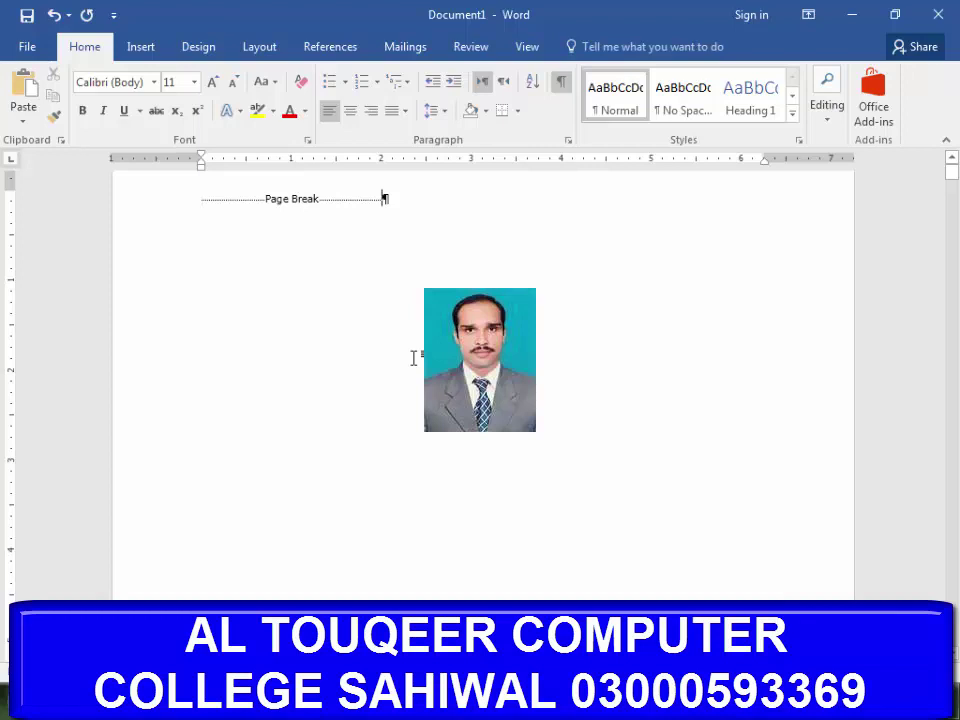
{"action": "key", "text": "Return"}
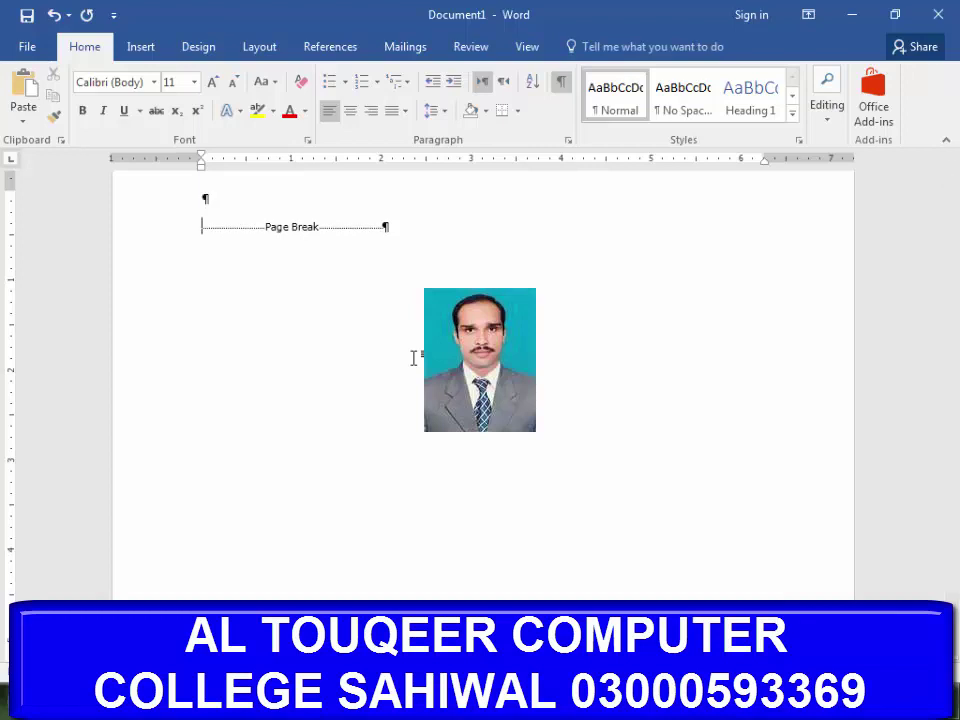
{"action": "key", "text": "Return"}
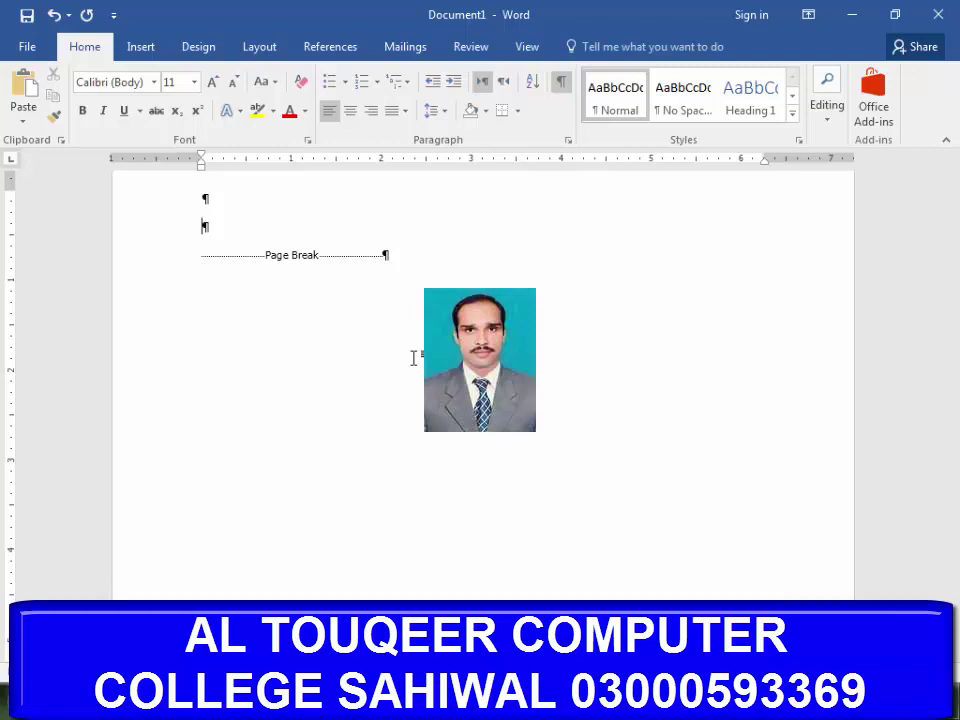
Type 'Chapter 4', add blank lines, then type 'Basic of Bio'
{"action": "type", "text": "Cha"}
{"action": "type", "text": "pter "}
{"action": "type", "text": "4"}
{"action": "key", "text": "Return"}
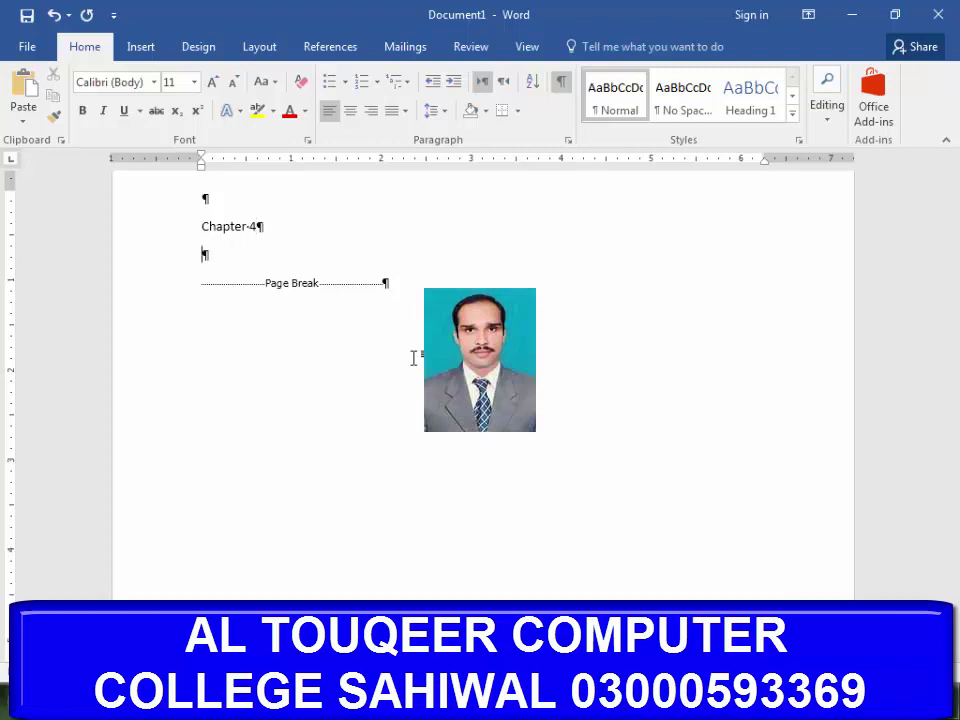
{"action": "key", "text": "Return"}
{"action": "key", "text": "Return"}
{"action": "key", "text": "Return"}
{"action": "key", "text": "Return"}
{"action": "key", "text": "Return"}
{"action": "key", "text": "Return"}
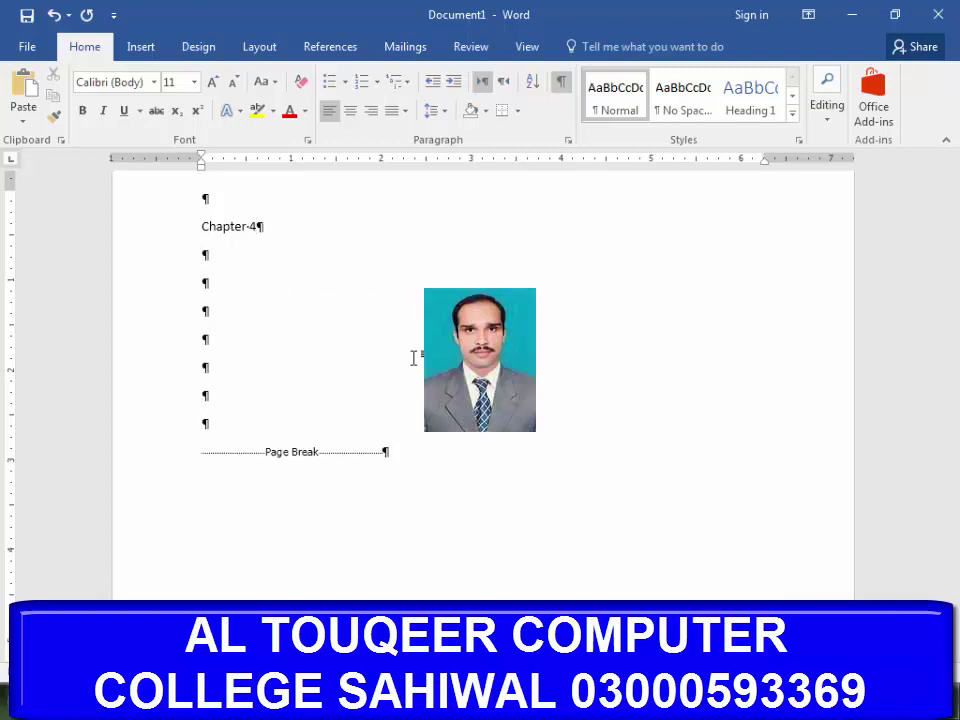
{"action": "type", "text": "Bas"}
{"action": "type", "text": "ic"}
{"action": "type", "text": " Od"}
{"action": "key", "text": "BackSpace"}
{"action": "key", "text": "BackSpace"}
{"action": "type", "text": "of B"}
{"action": "type", "text": "io"}
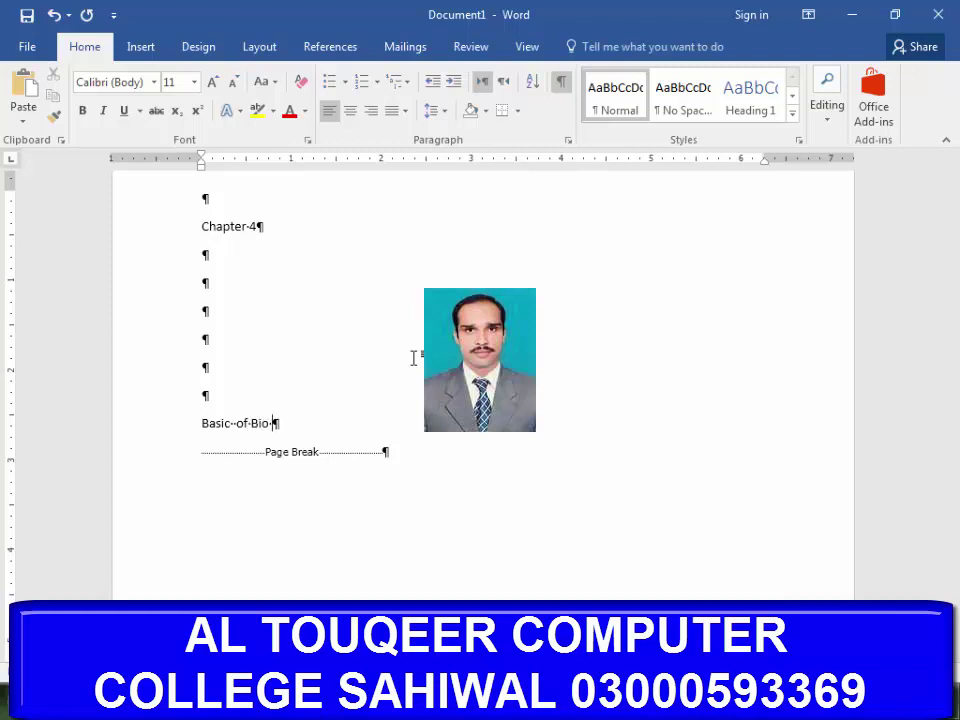
Enlarge the Basic of Bio line to 39 pt, make it bold and centre it
{"action": "key", "text": "shift+Home"}
{"action": "key", "text": "ctrl+bracketright"}
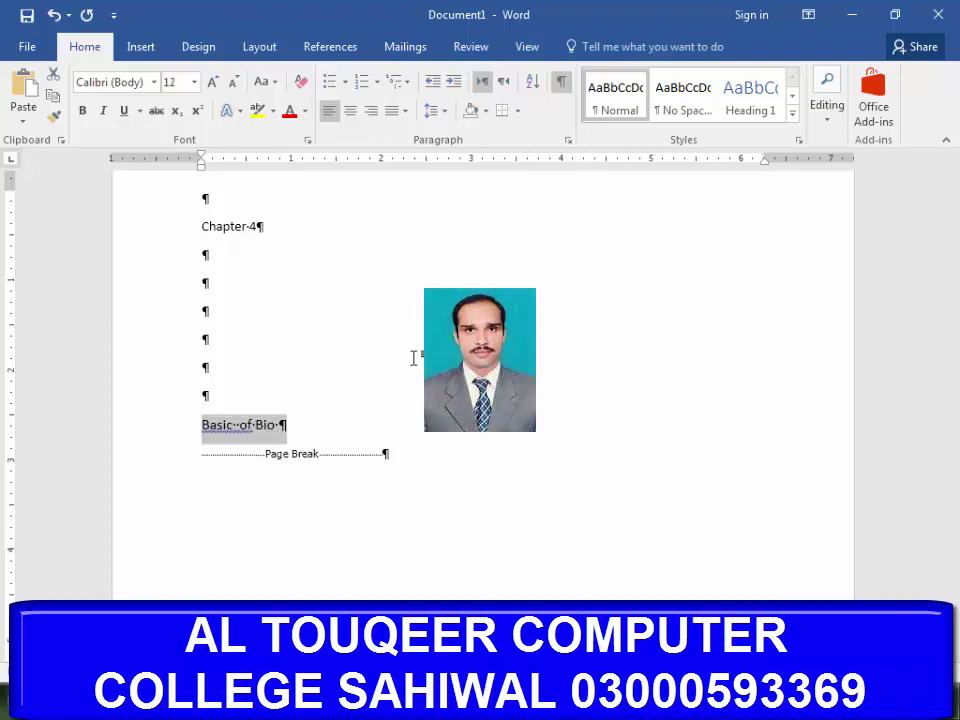
{"action": "key", "text": "ctrl+bracketright"}
{"action": "key", "text": "ctrl+bracketright"}
{"action": "key", "text": "ctrl+bracketright"}
{"action": "key", "text": "ctrl+bracketright"}
{"action": "key", "text": "ctrl+bracketright"}
{"action": "key", "text": "ctrl+bracketright"}
{"action": "key", "text": "ctrl+bracketright"}
{"action": "key", "text": "ctrl+bracketright"}
{"action": "key", "text": "ctrl+bracketright"}
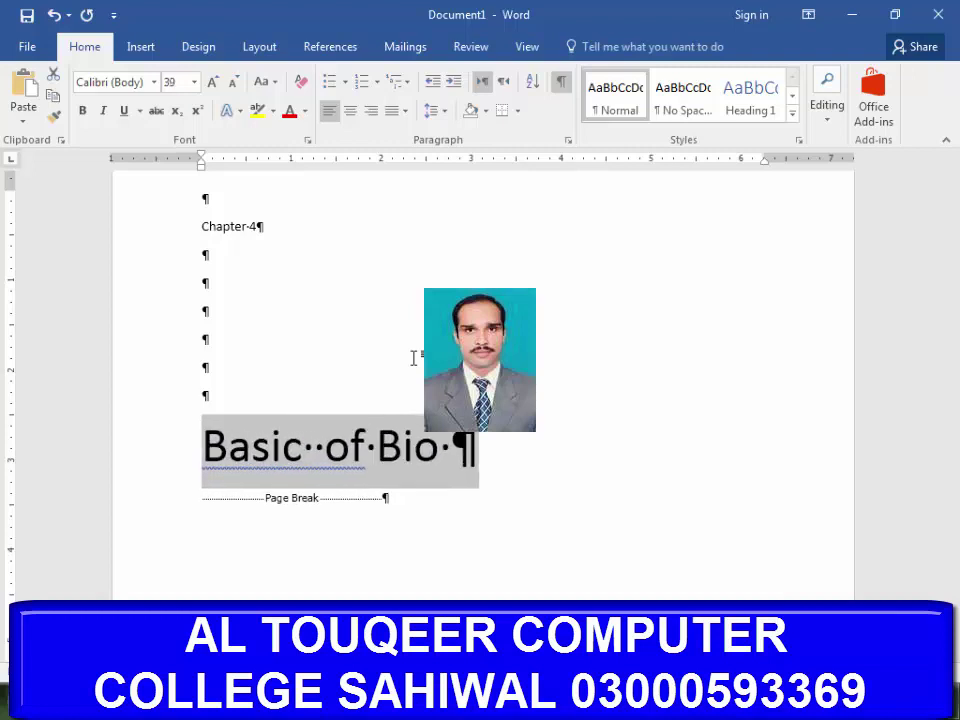
{"action": "key", "text": "ctrl+b"}
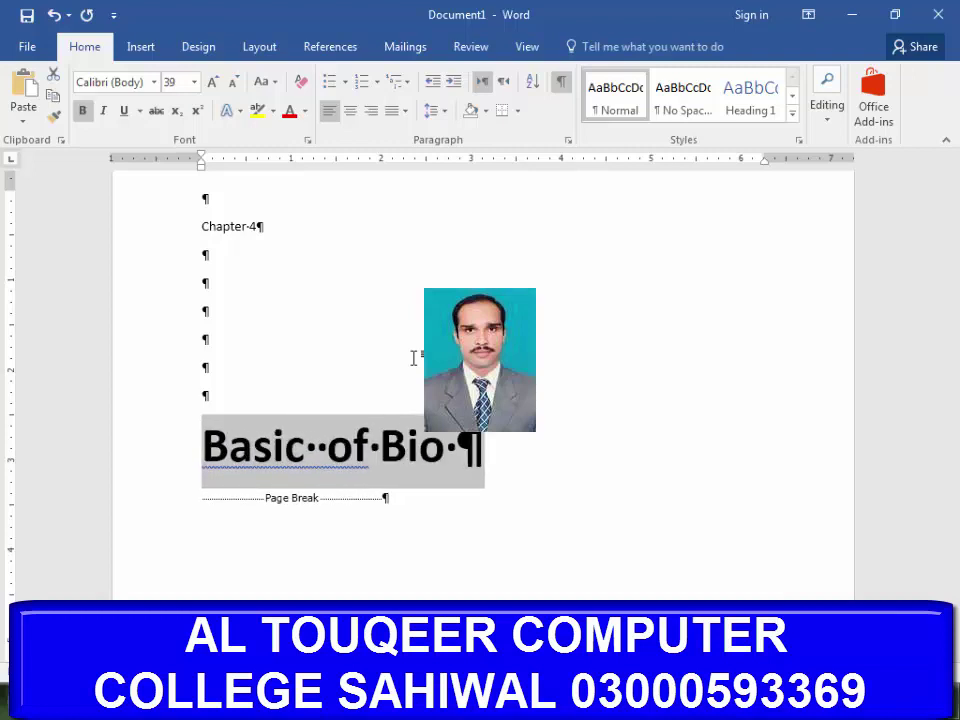
{"action": "key", "text": "ctrl+e"}
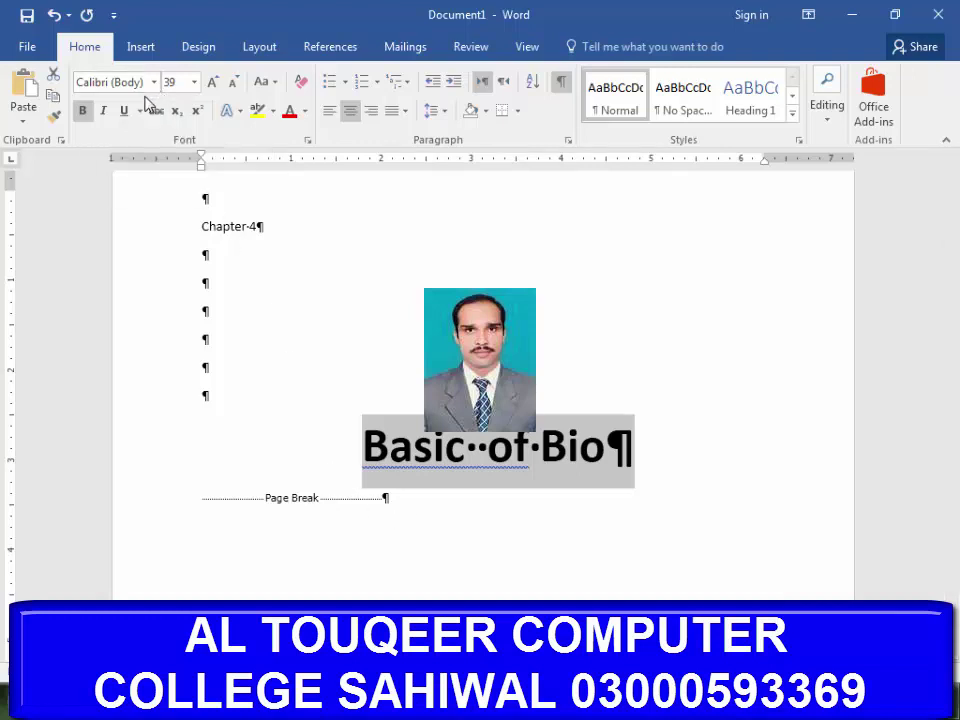
In the Font dialog, switch the Basic of Bio title from 39 pt Calibri to Times New Roman, 24 pt
{"action": "key", "text": "ctrl+d"}
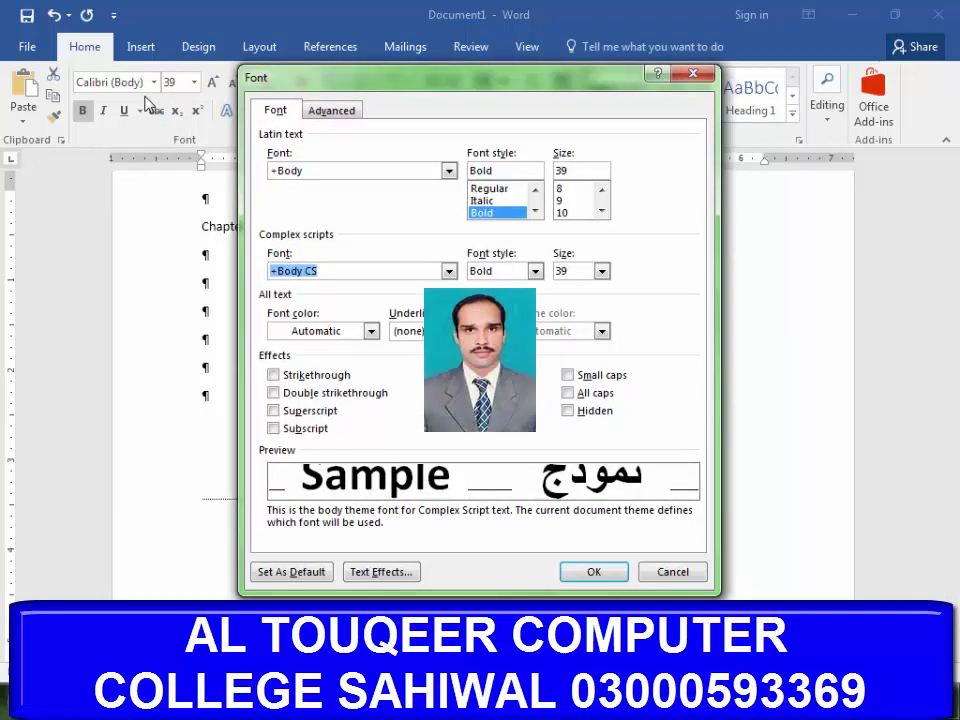
{"action": "key", "text": "alt+f"}
{"action": "key", "text": "alt+Down"}
{"action": "key", "text": "Down"}
{"action": "key", "text": "Down"}
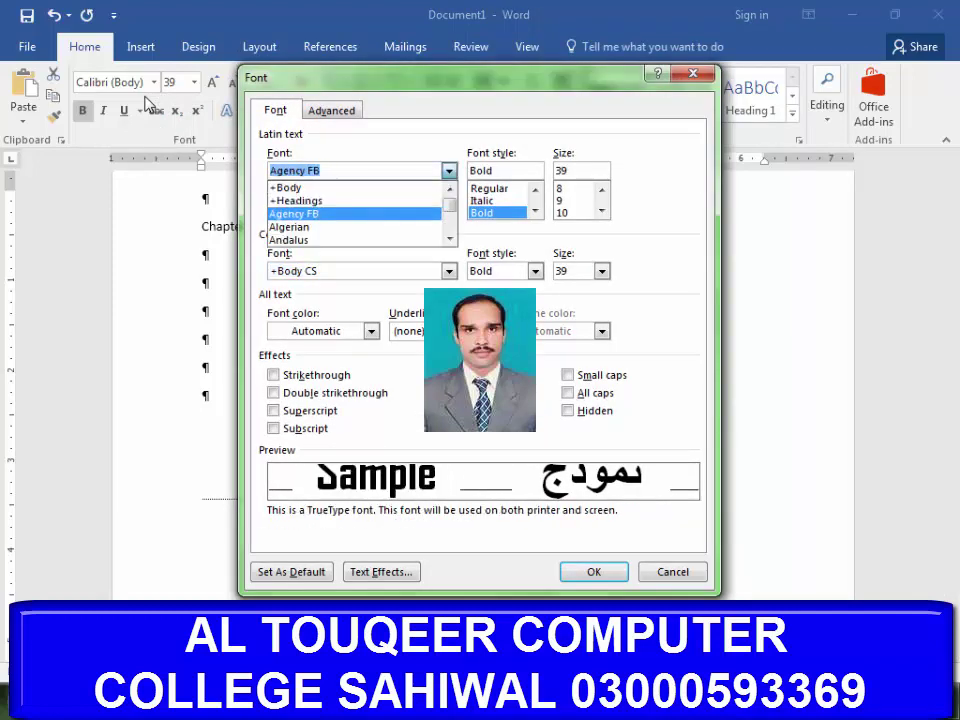
{"action": "key", "text": "Down"}
{"action": "key", "text": "Down"}
{"action": "key", "text": "Down"}
{"action": "key", "text": "Down"}
{"action": "key", "text": "Down"}
{"action": "type", "text": "t"}
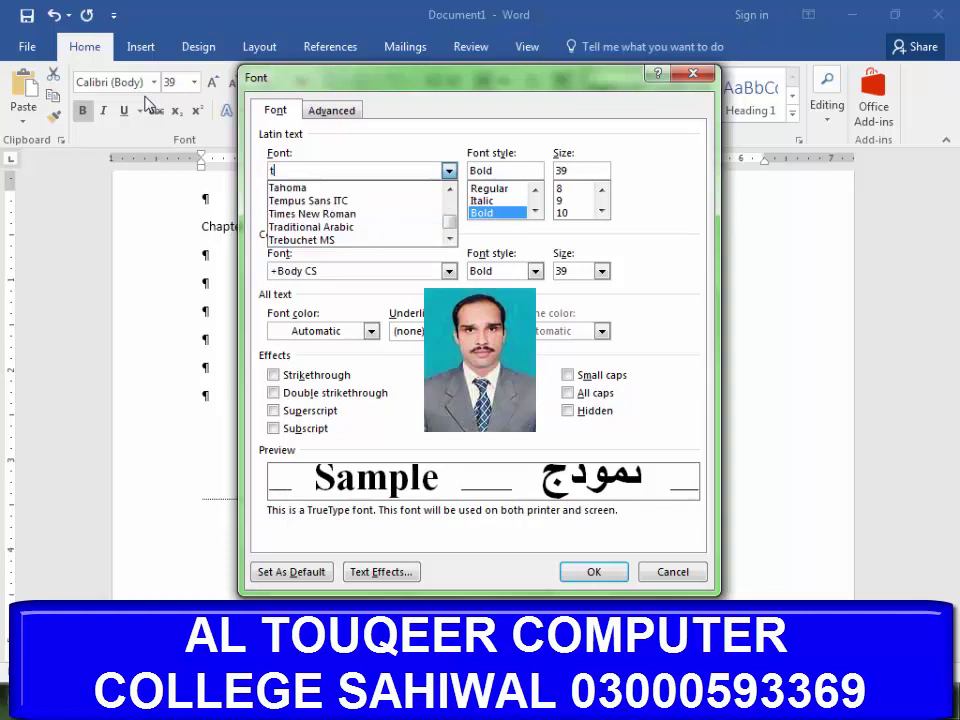
{"action": "key", "text": "Down"}
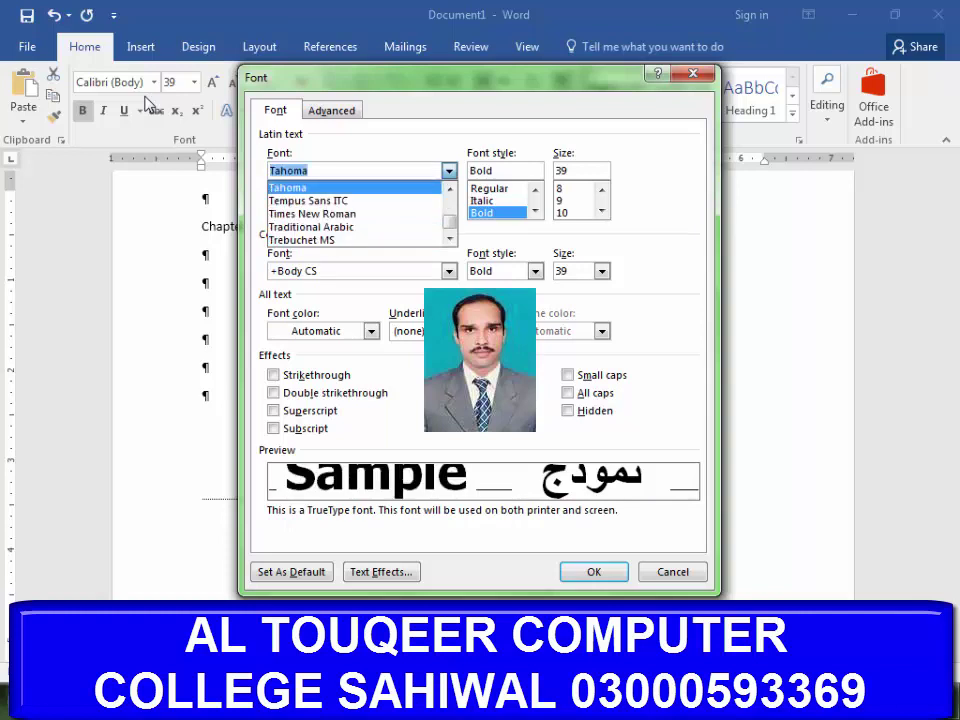
{"action": "key", "text": "Down"}
{"action": "key", "text": "Down"}
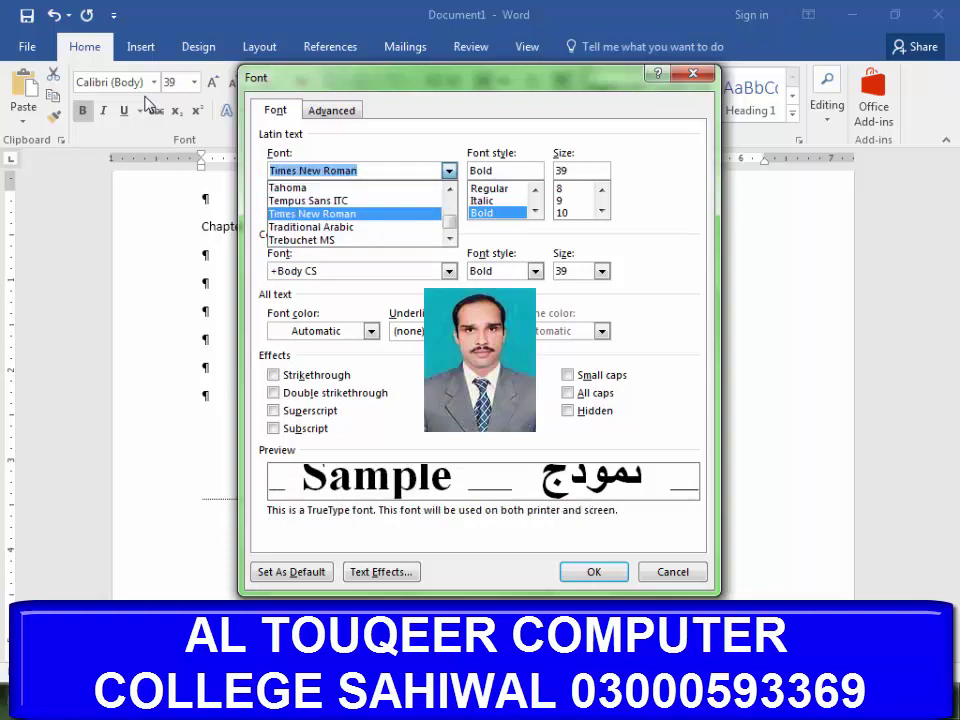
{"action": "key", "text": "Tab"}
{"action": "key", "text": "Tab"}
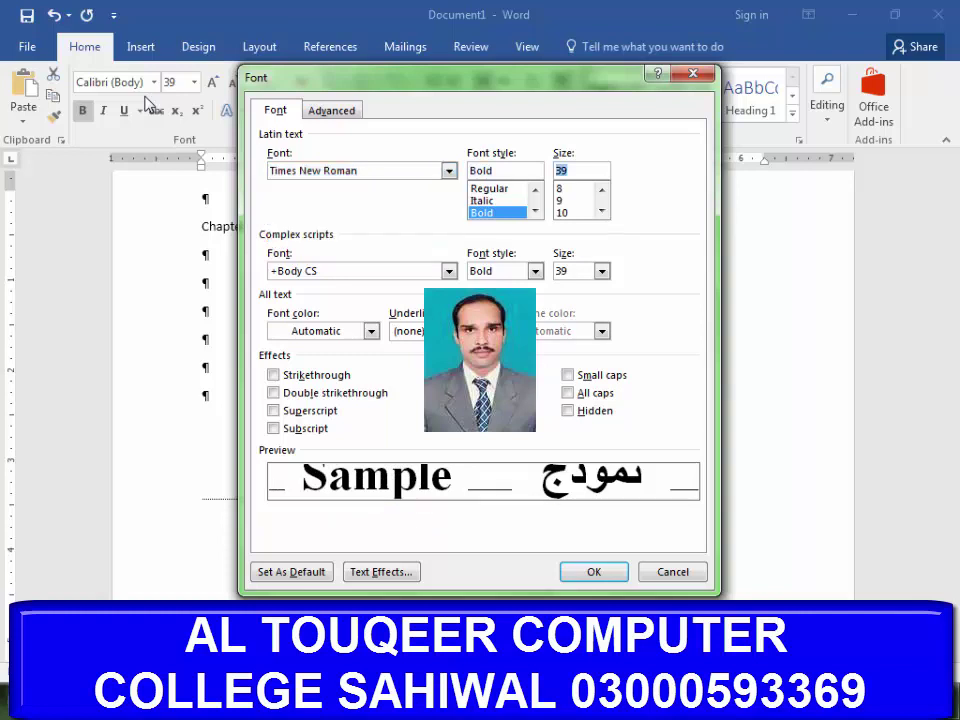
{"action": "key", "text": "BackSpace"}
{"action": "type", "text": "4"}
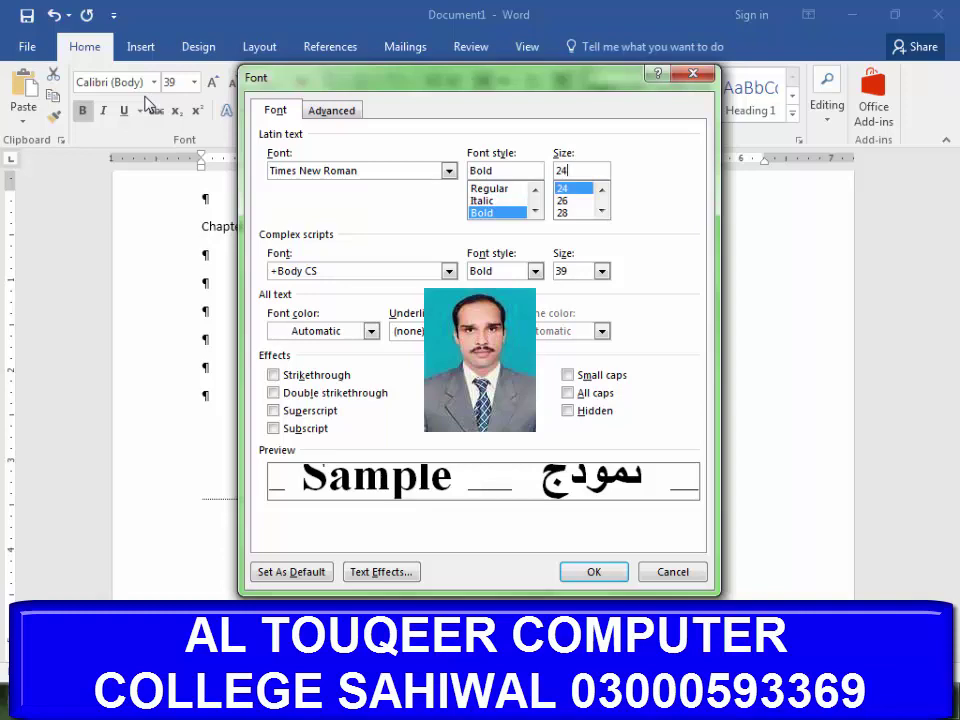
{"action": "key", "text": "Return"}
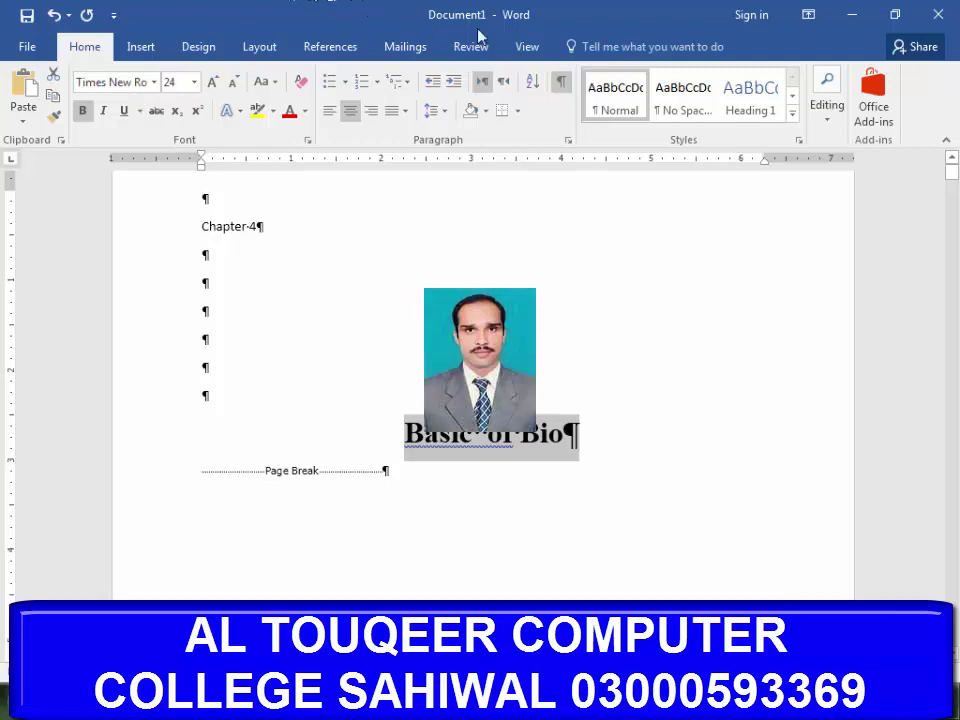
Hide the formatting marks and underline the Basic of Bio title
{"action": "left_click", "coordinate": [564, 82]}
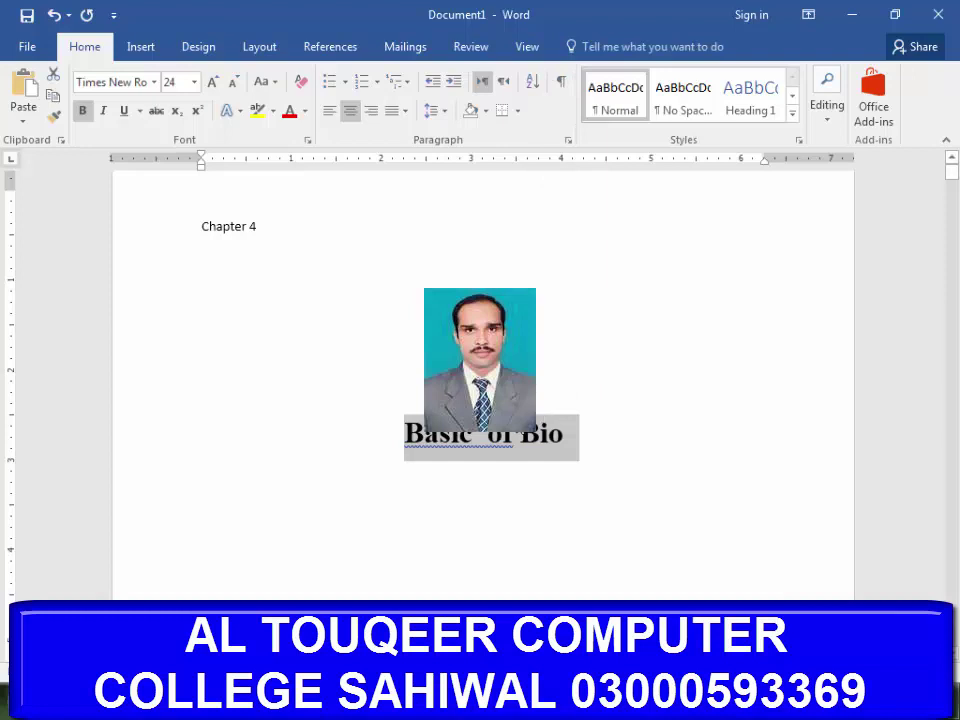
{"action": "left_click", "coordinate": [124, 110]}
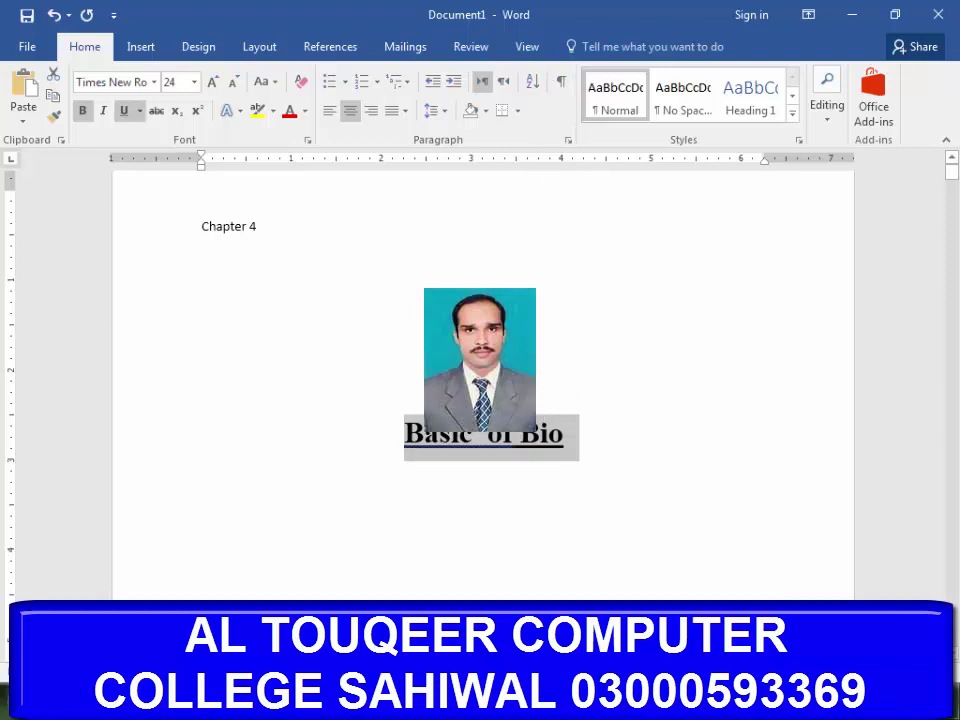
{"action": "left_click", "coordinate": [201, 364]}
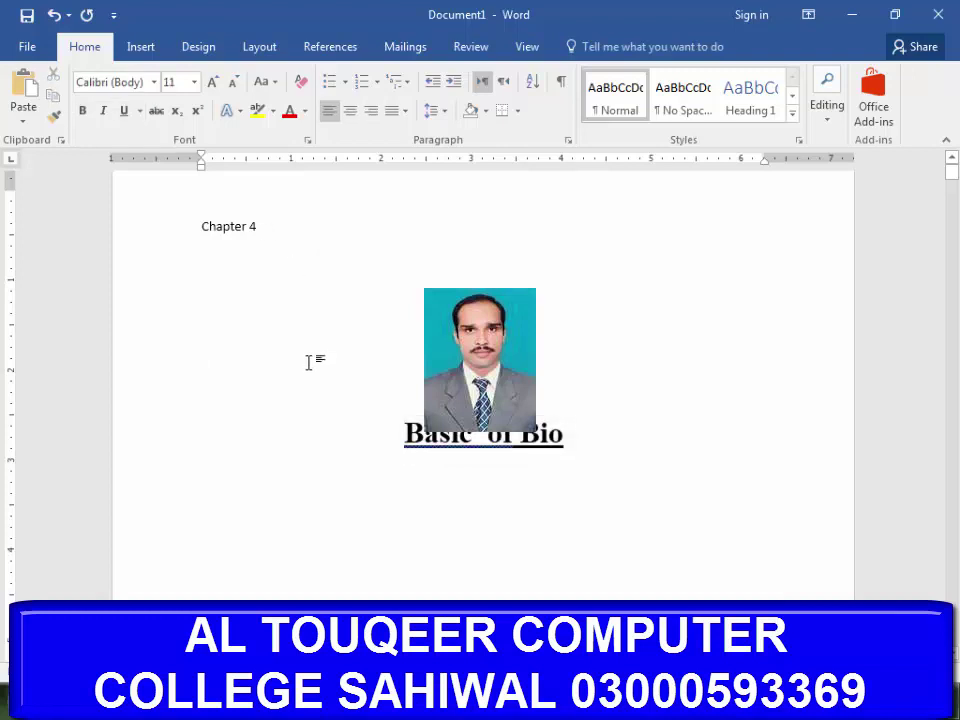
Copy the title's bold, underlined, centred formatting onto the Chapter 4 line
{"action": "left_click_drag", "start_coordinate": [402, 436], "coordinate": [578, 440]}
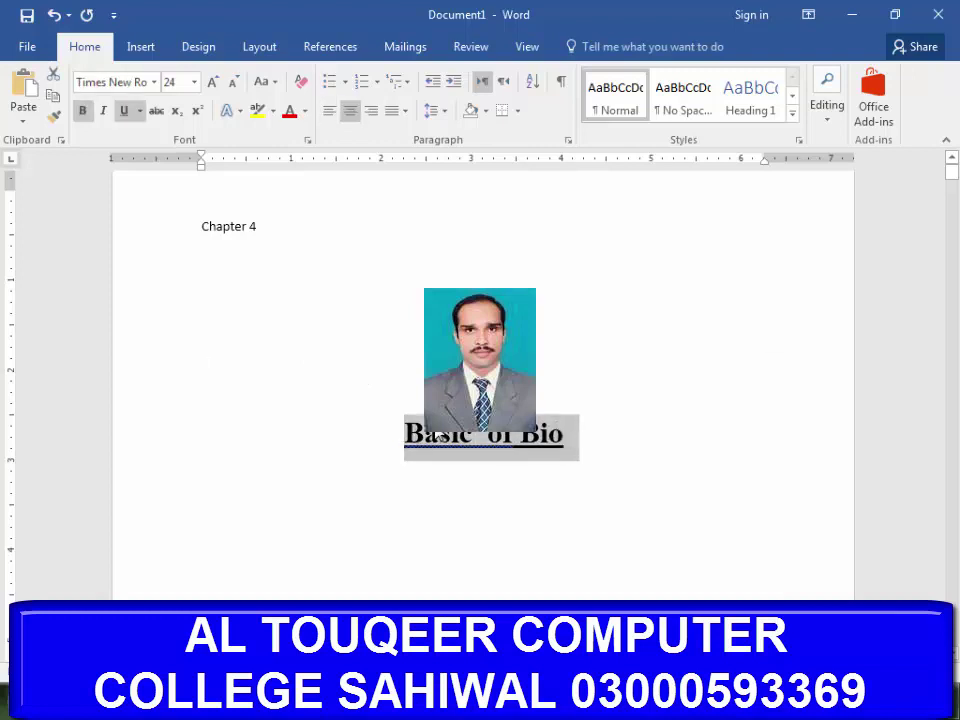
{"action": "left_click_drag", "start_coordinate": [256, 227], "coordinate": [202, 226]}
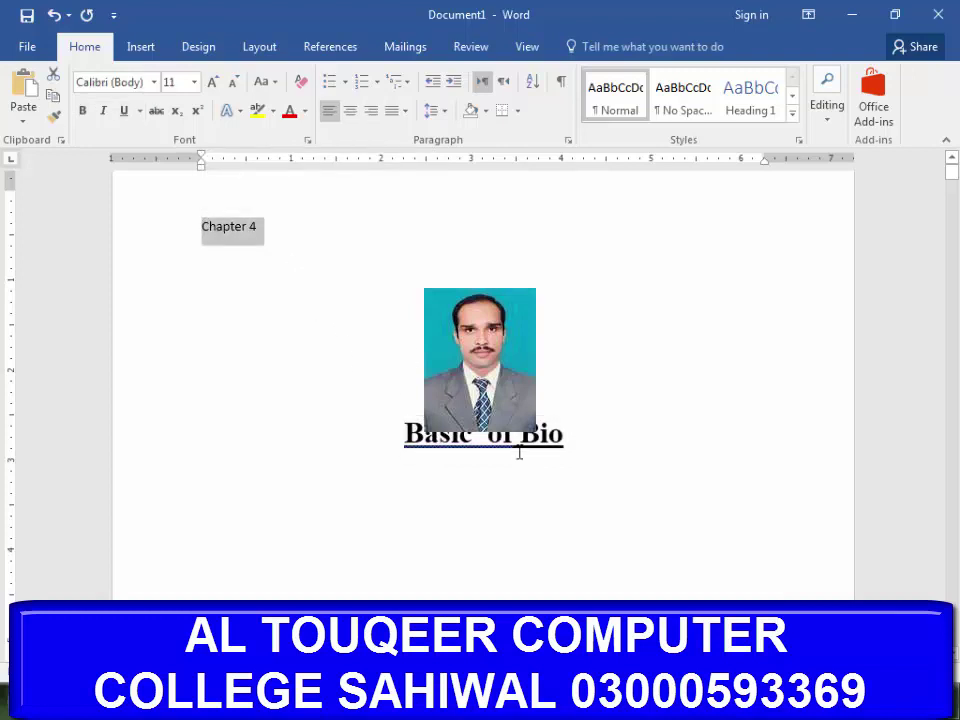
{"action": "key", "text": "ctrl+shift+v"}
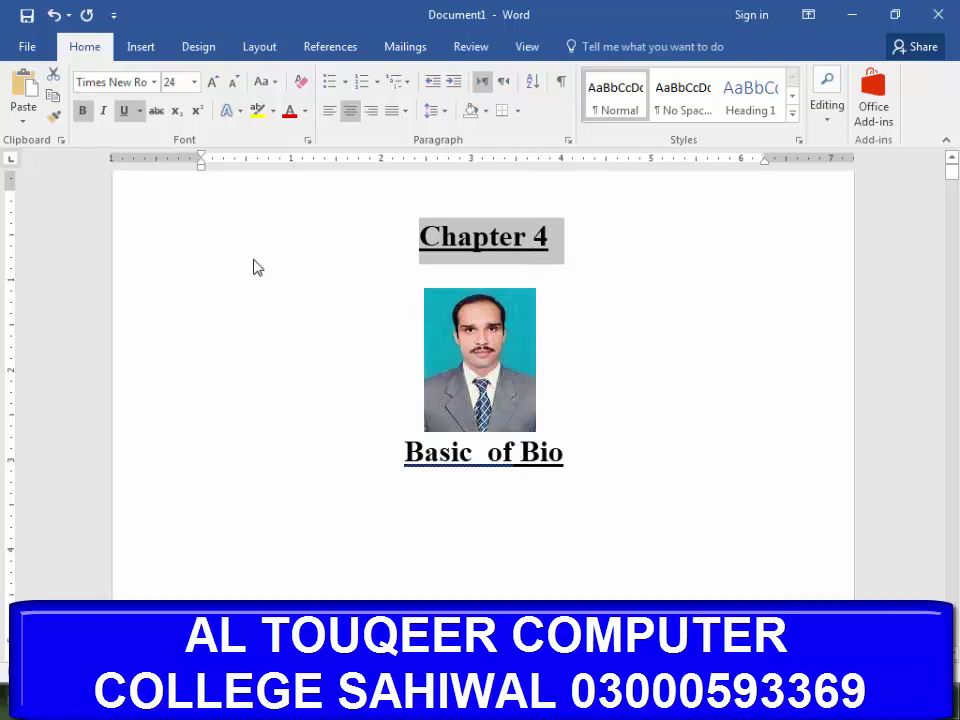
{"action": "left_click", "coordinate": [647, 321]}
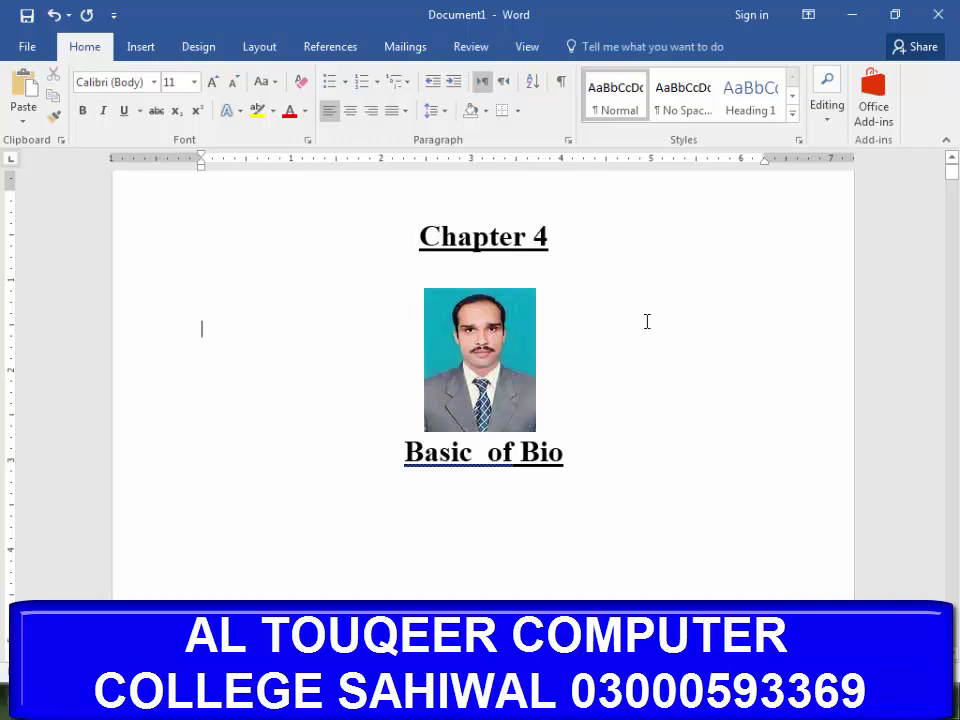
Scroll further through the document, then open the Header gallery on the Insert tab
{"action": "key", "text": "ctrl+z"}
{"action": "key", "text": "ctrl+z"}
{"action": "key", "text": "ctrl+z"}
{"action": "key", "text": "ctrl+z"}
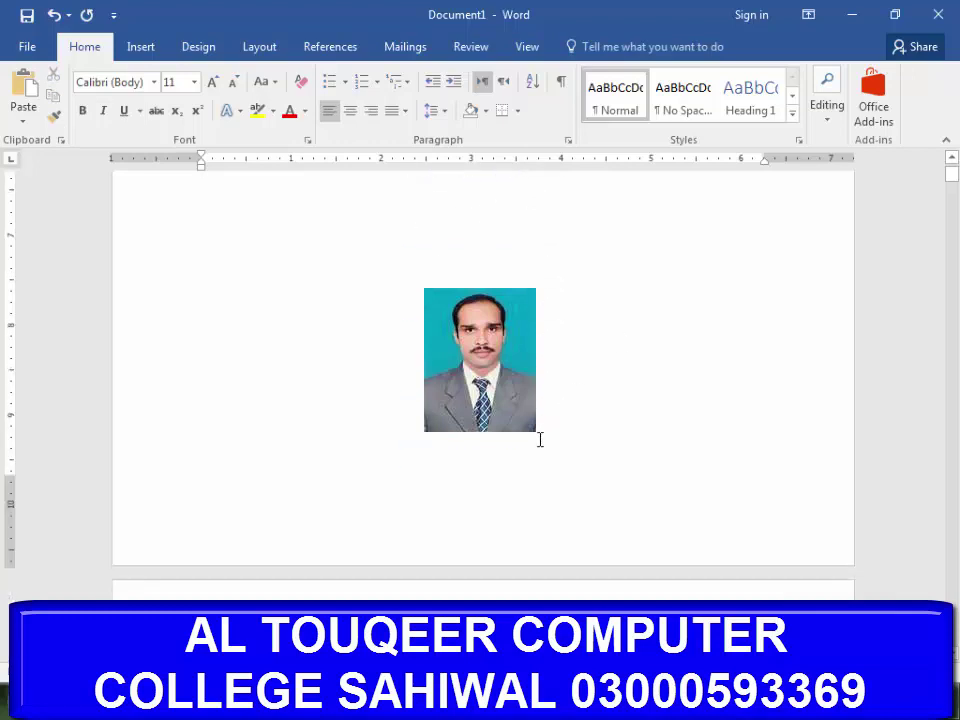
{"action": "key", "text": "ctrl+z"}
{"action": "key", "text": "ctrl+z"}
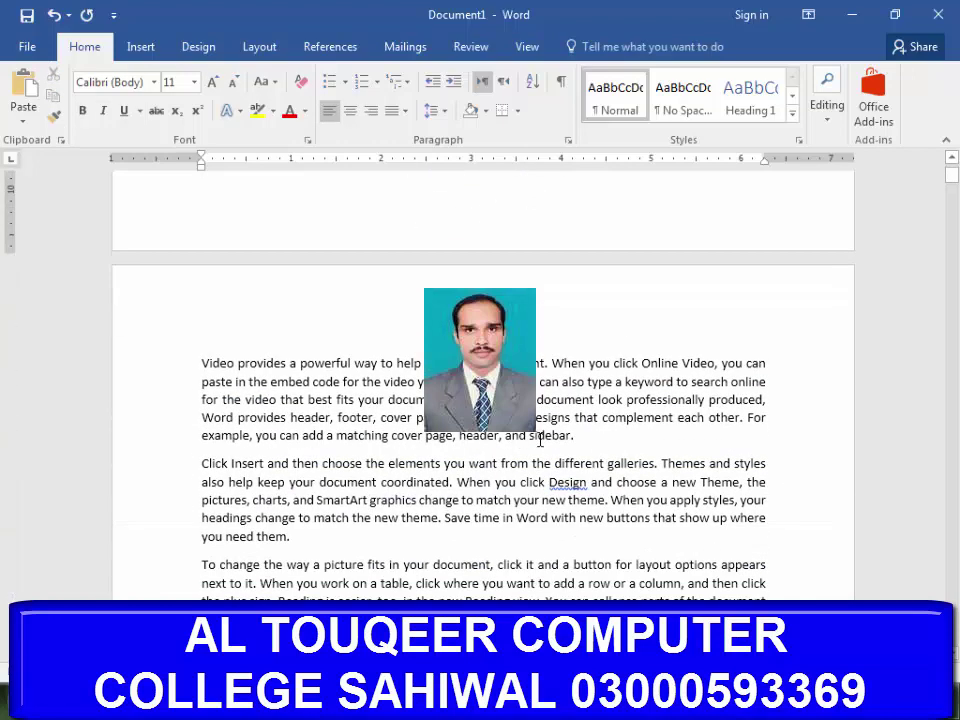
{"action": "scroll", "coordinate": [540, 440], "scroll_direction": "down", "scroll_amount": 3}
{"action": "scroll", "coordinate": [540, 440], "scroll_direction": "down", "scroll_amount": 3}
{"action": "scroll", "coordinate": [540, 440], "scroll_direction": "down", "scroll_amount": 3}
{"action": "scroll", "coordinate": [540, 440], "scroll_direction": "down", "scroll_amount": 2}
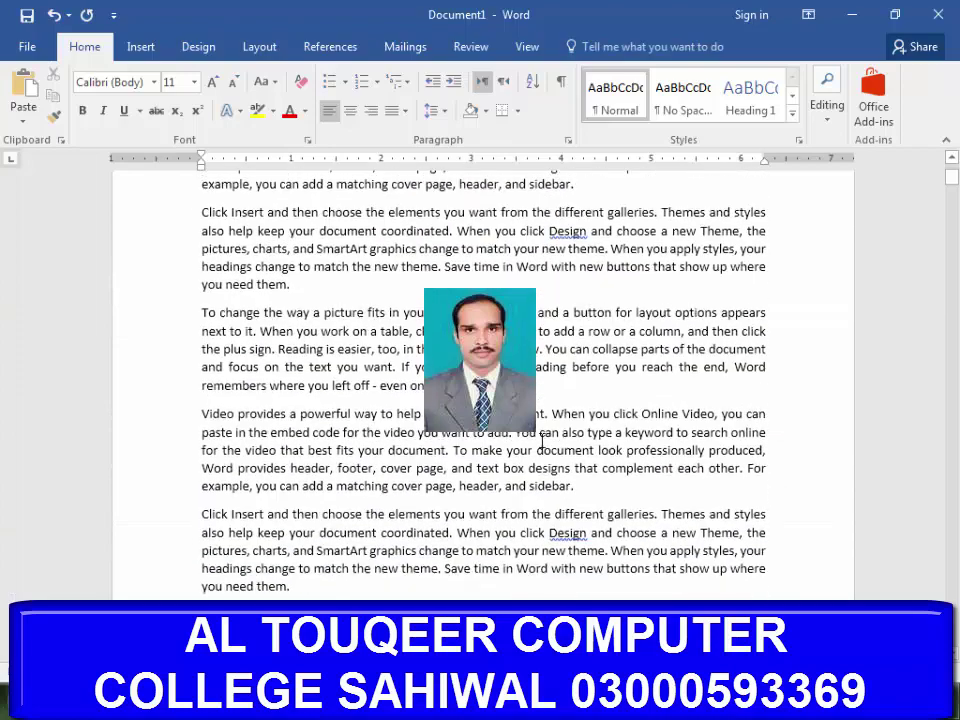
{"action": "scroll", "coordinate": [541, 440], "scroll_direction": "down", "scroll_amount": 3}
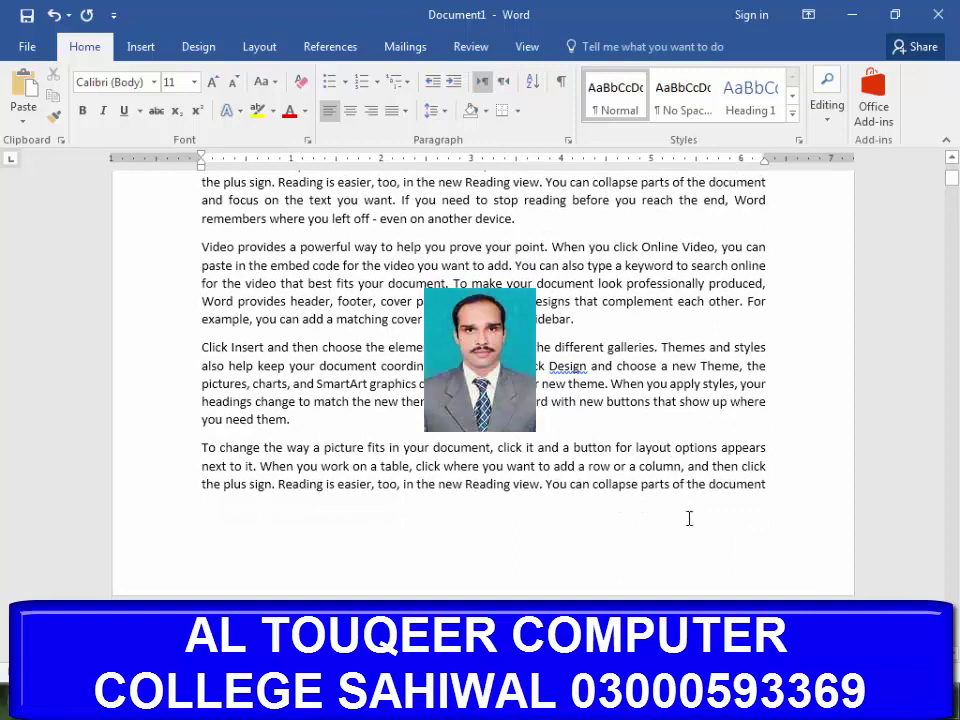
{"action": "left_click", "coordinate": [139, 50]}
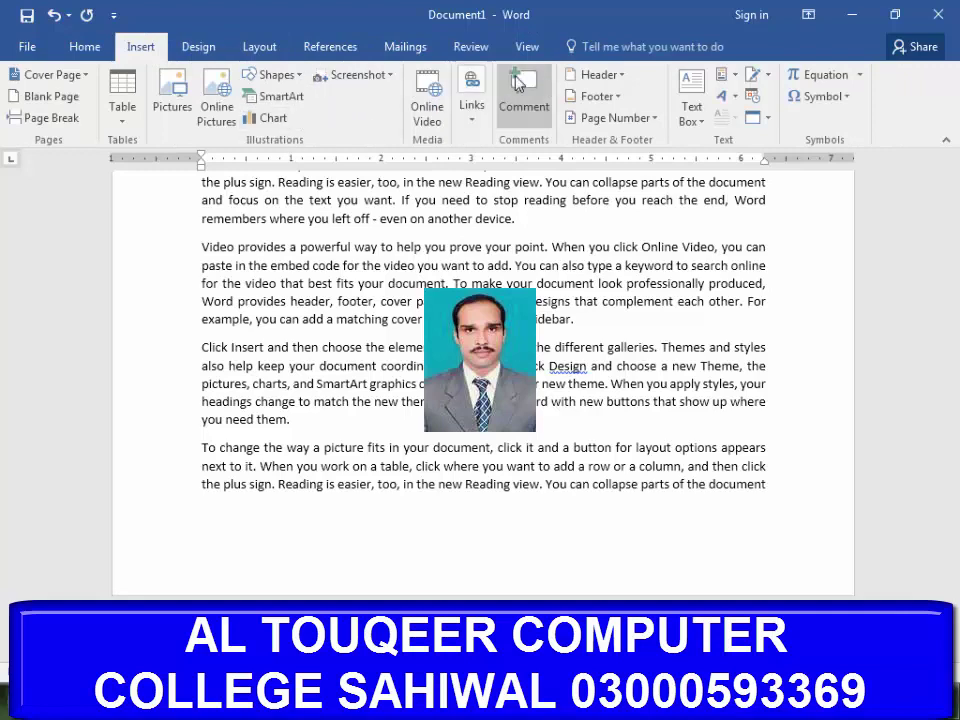
{"action": "left_click", "coordinate": [622, 76]}
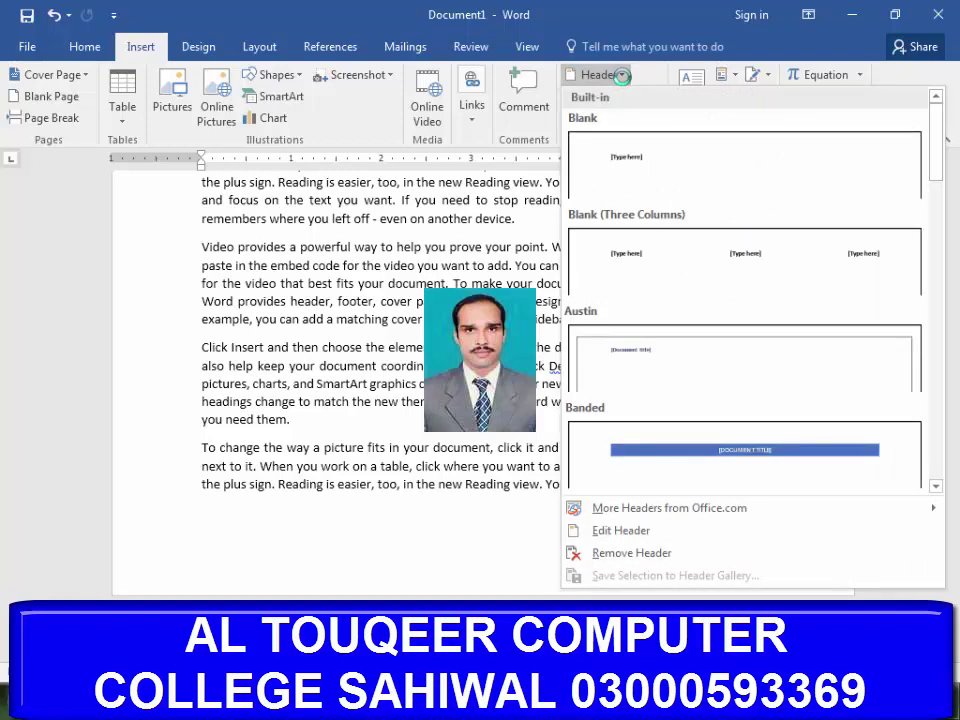
Insert the orange Retrospect header with its Document Title and Date placeholders
{"action": "scroll", "coordinate": [650, 390], "scroll_direction": "down", "scroll_amount": 3}
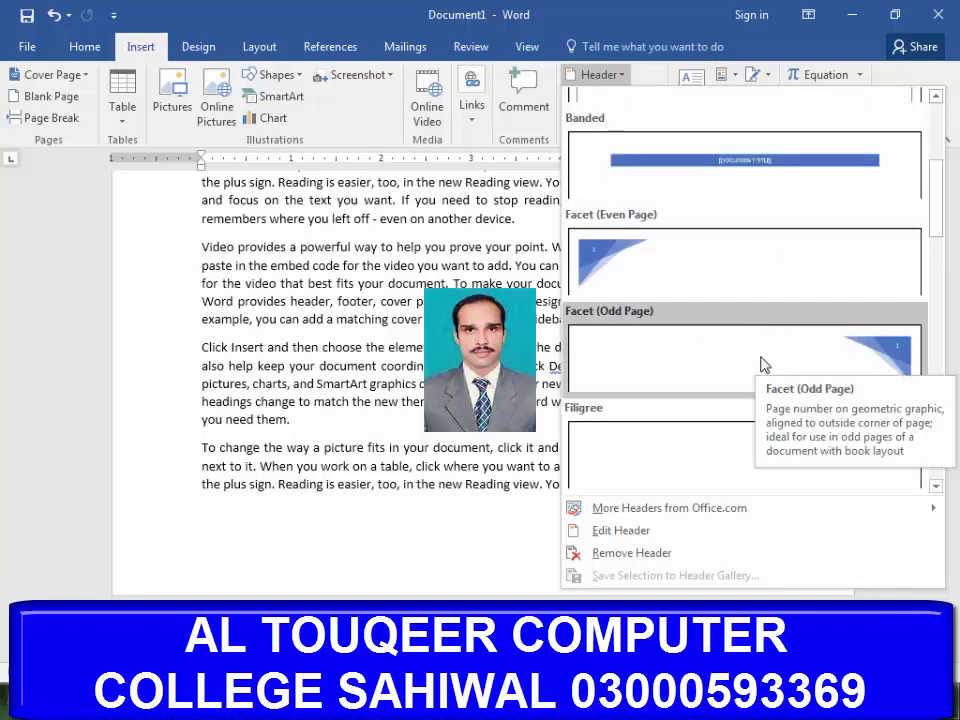
{"action": "scroll", "coordinate": [760, 365], "scroll_direction": "down", "scroll_amount": 3}
{"action": "scroll", "coordinate": [760, 365], "scroll_direction": "down", "scroll_amount": 3}
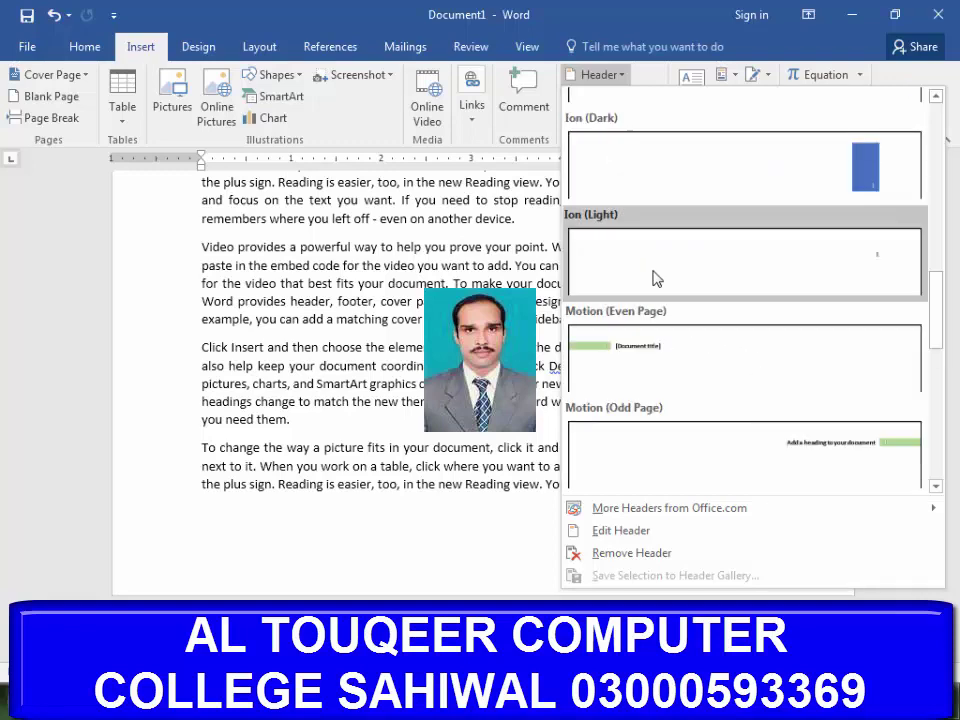
{"action": "scroll", "coordinate": [660, 240], "scroll_direction": "down", "scroll_amount": 3}
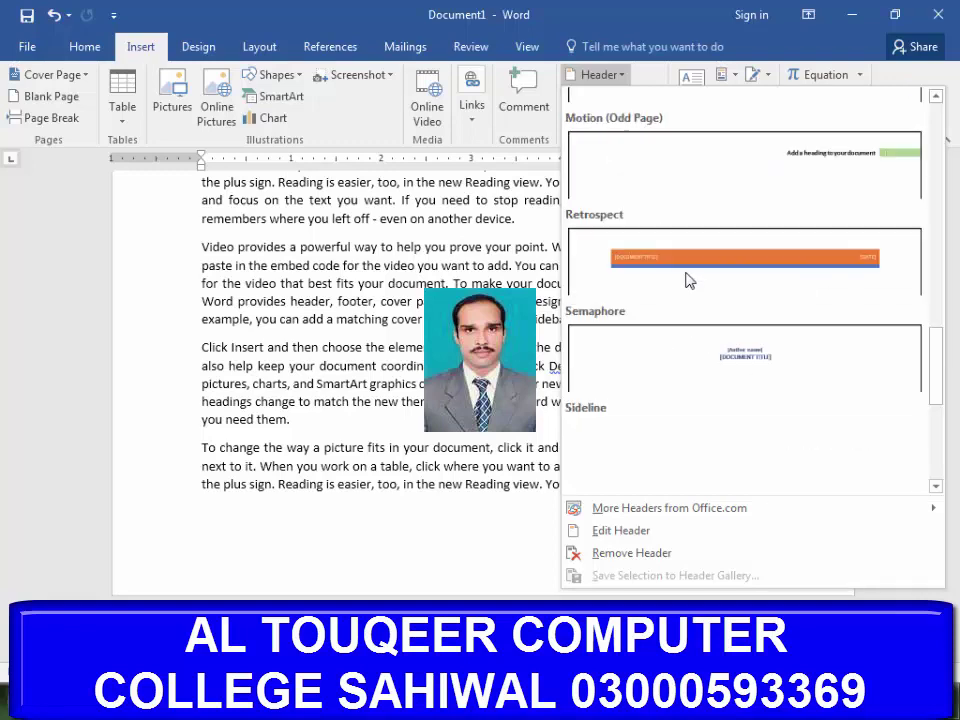
{"action": "left_click", "coordinate": [800, 276]}
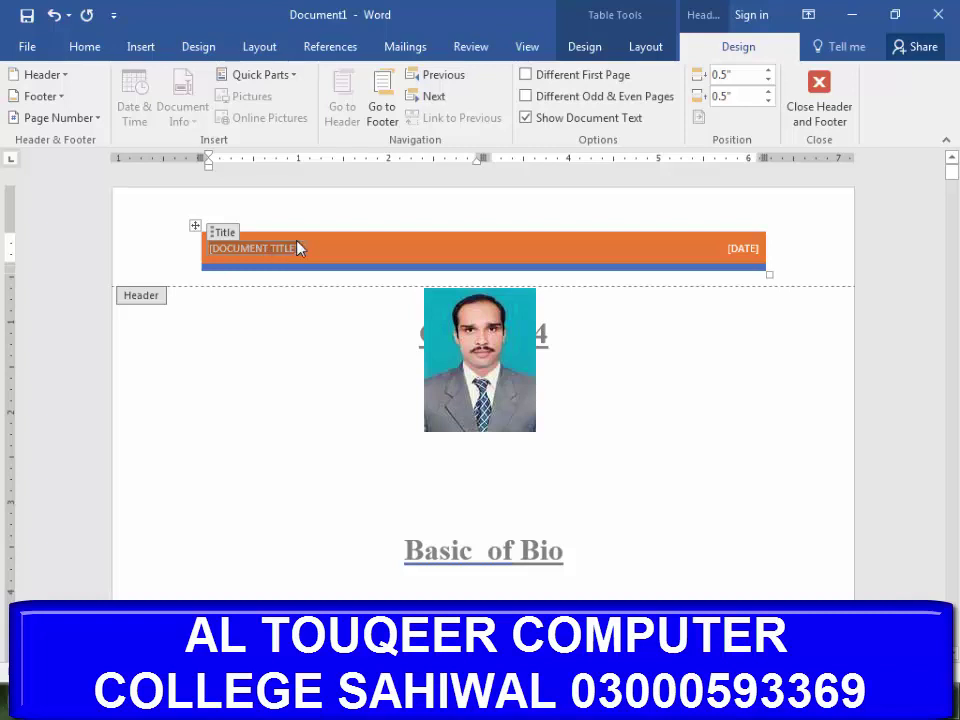
Enter 'BSCAPS SAHIWAL' as the header title and pick 28 August 2017 as the date
{"action": "type", "text": "BSCA"}
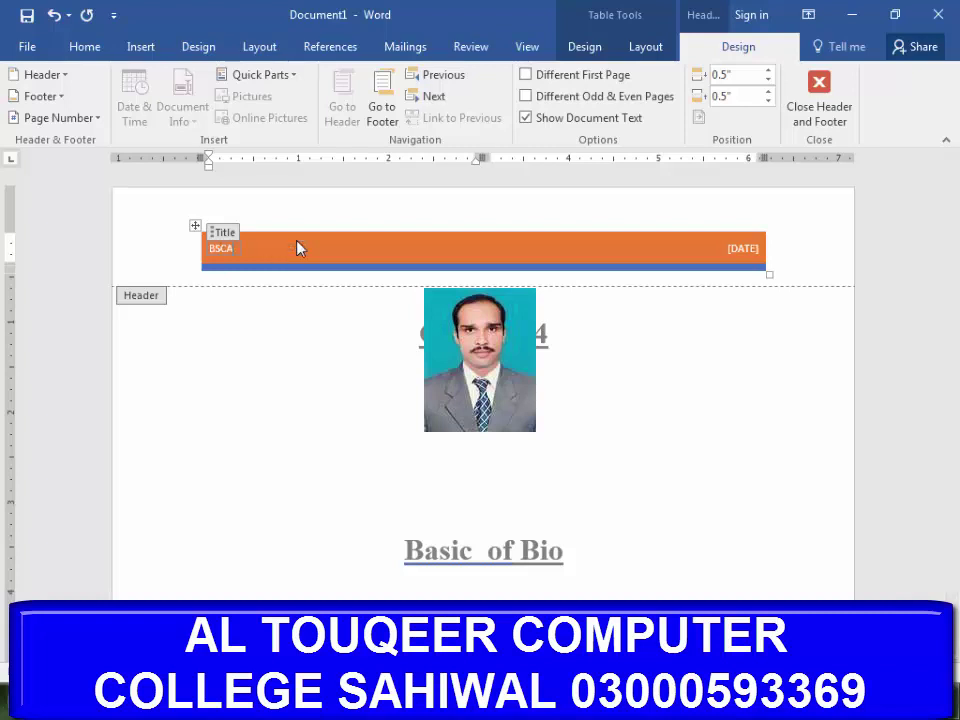
{"action": "type", "text": "PS"}
{"action": "type", "text": " SA"}
{"action": "type", "text": "HIWAL"}
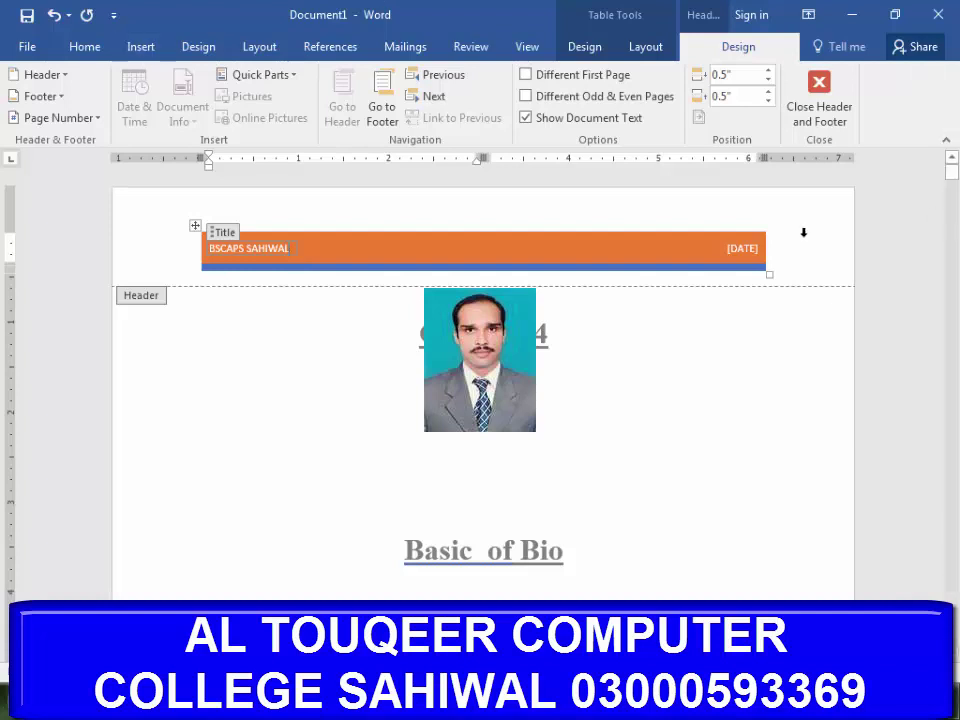
{"action": "left_click", "coordinate": [743, 250]}
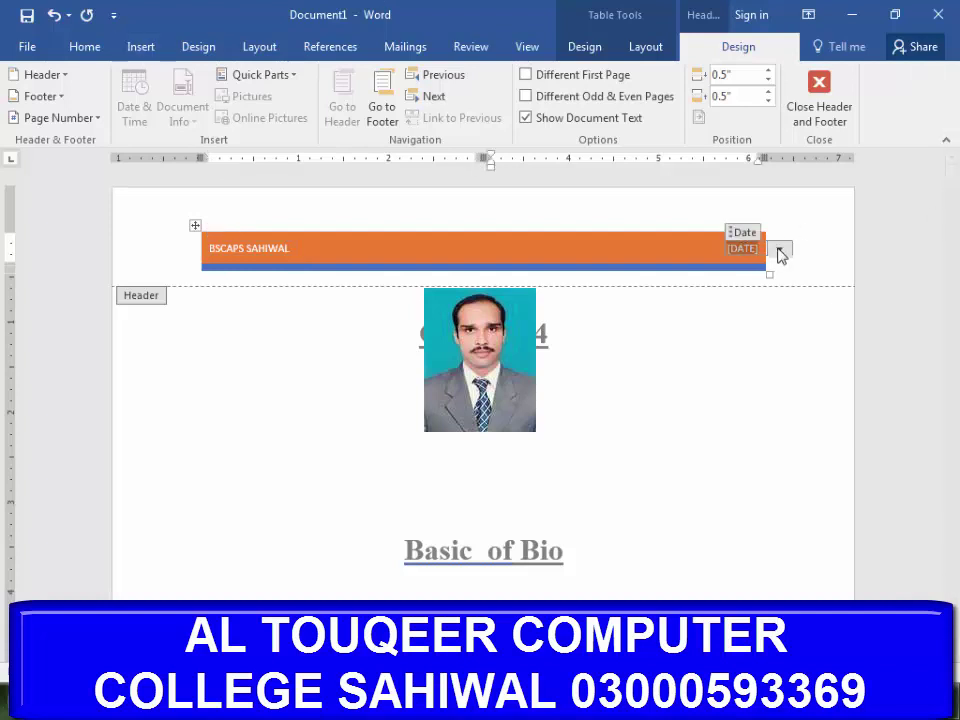
{"action": "left_click", "coordinate": [780, 254]}
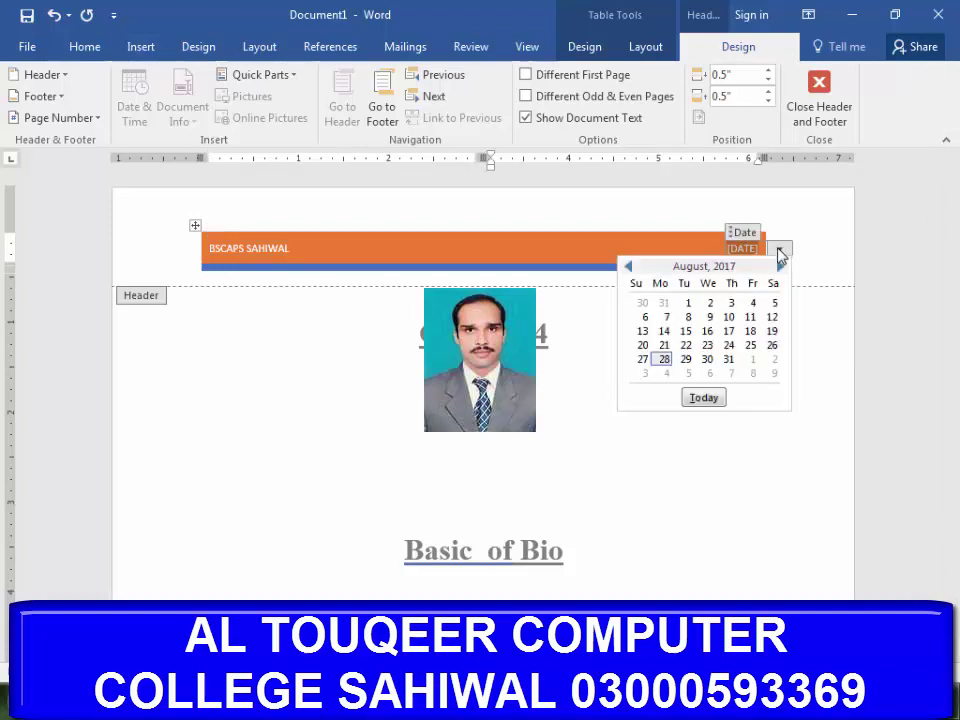
{"action": "left_click", "coordinate": [664, 360]}
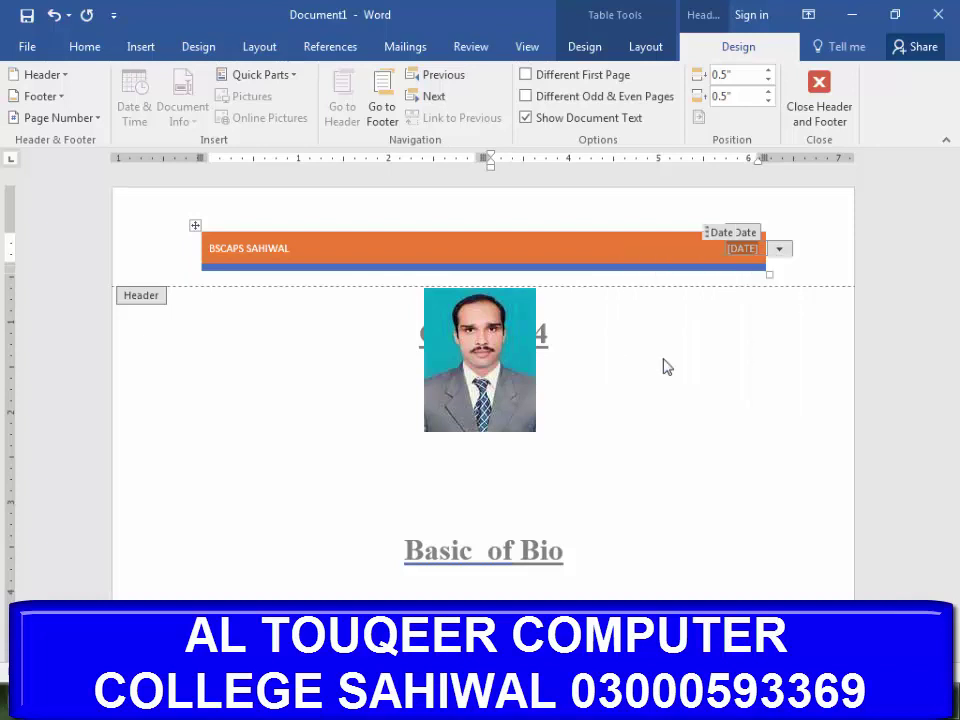
{"action": "left_click", "coordinate": [757, 255]}
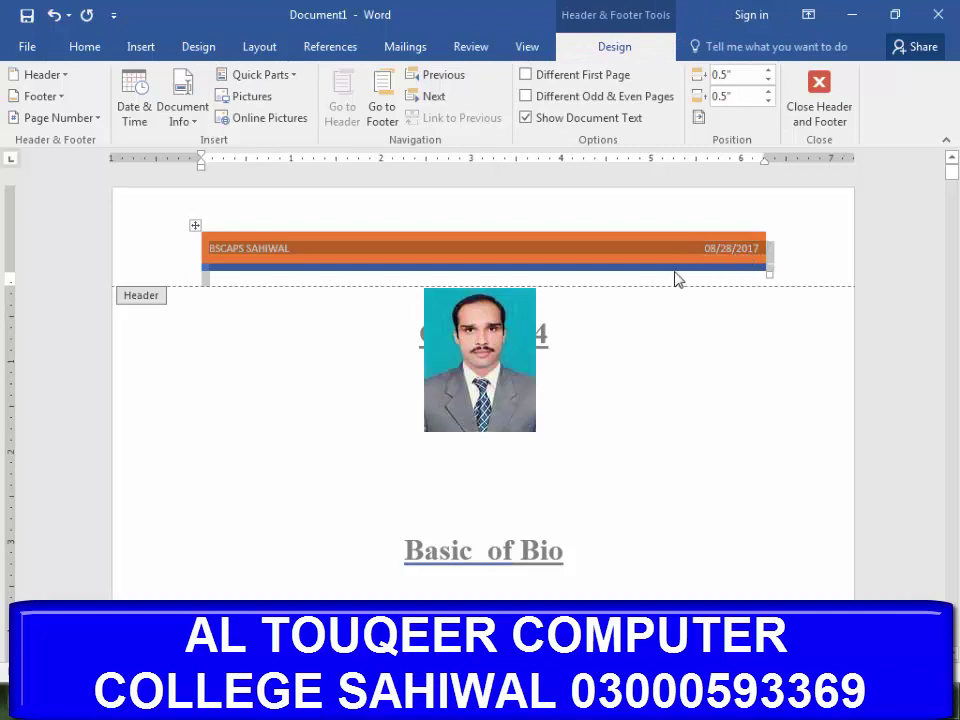
Enlarge the BSCAPS SAHIWAL title and 08/28/2017 date three sizes and make them bold
{"action": "key", "text": "ctrl+shift+period"}
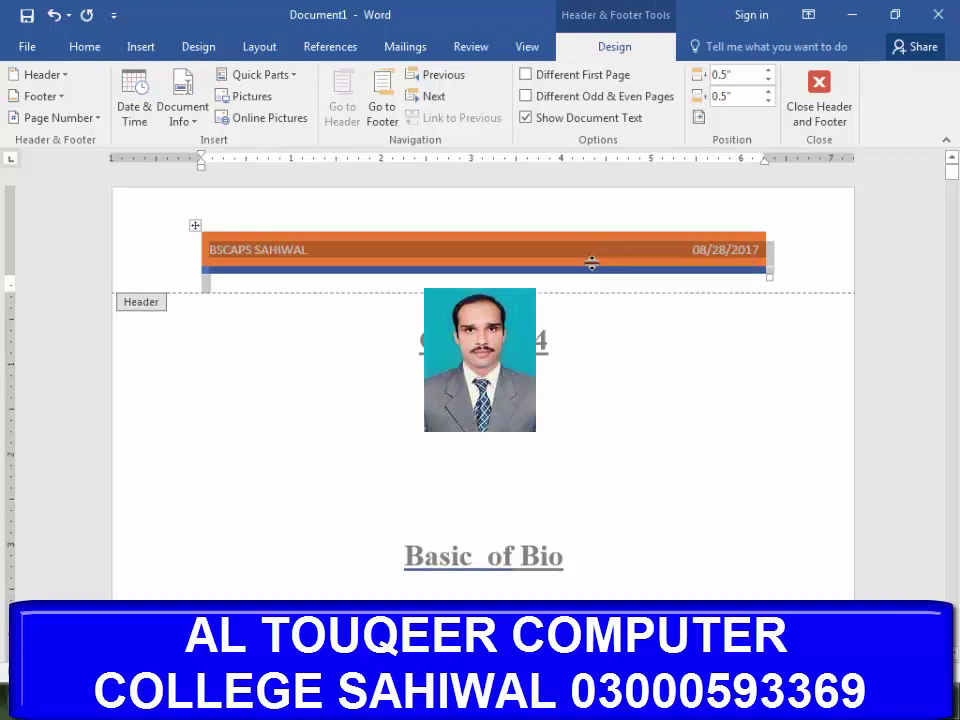
{"action": "key", "text": "ctrl+shift+period"}
{"action": "key", "text": "ctrl+shift+period"}
{"action": "key", "text": "ctrl+shift+period"}
{"action": "key", "text": "ctrl+shift+period"}
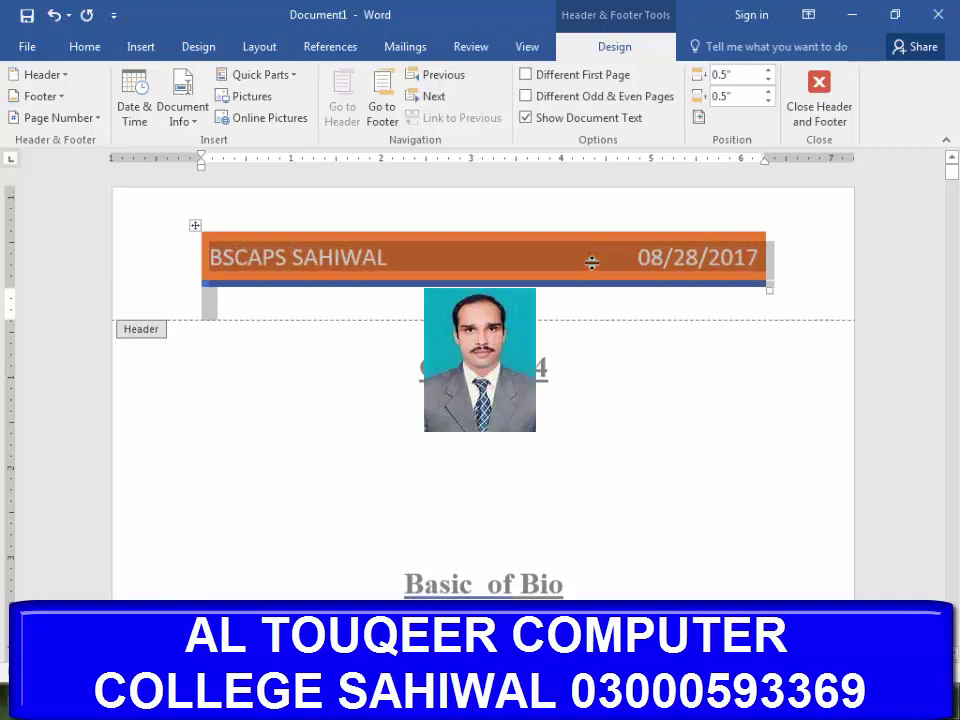
{"action": "key", "text": "ctrl+shift+period"}
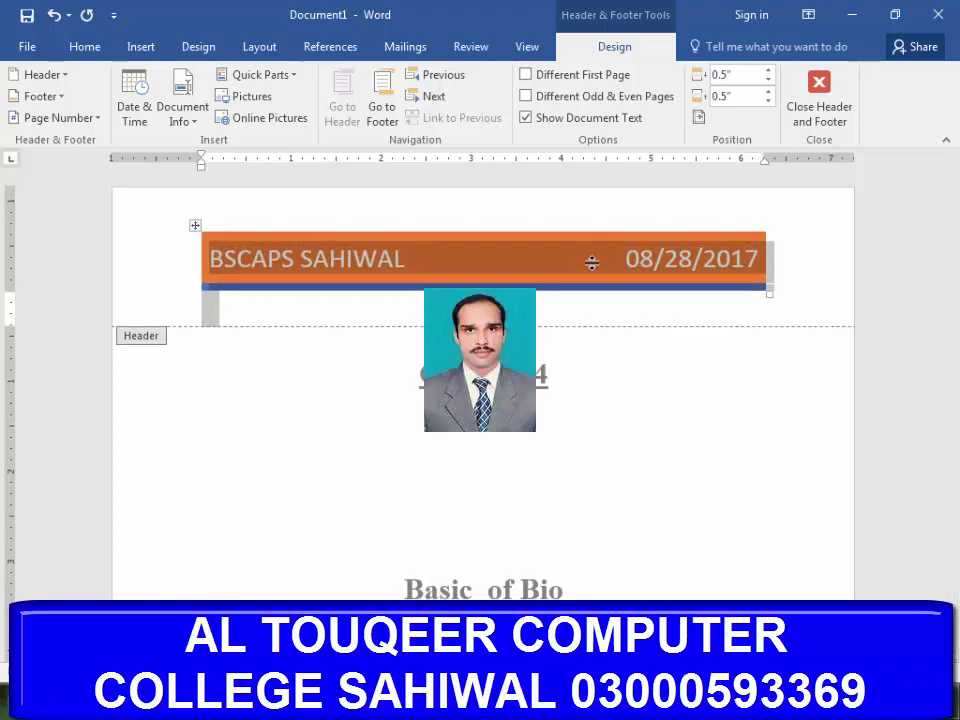
{"action": "key", "text": "ctrl+b"}
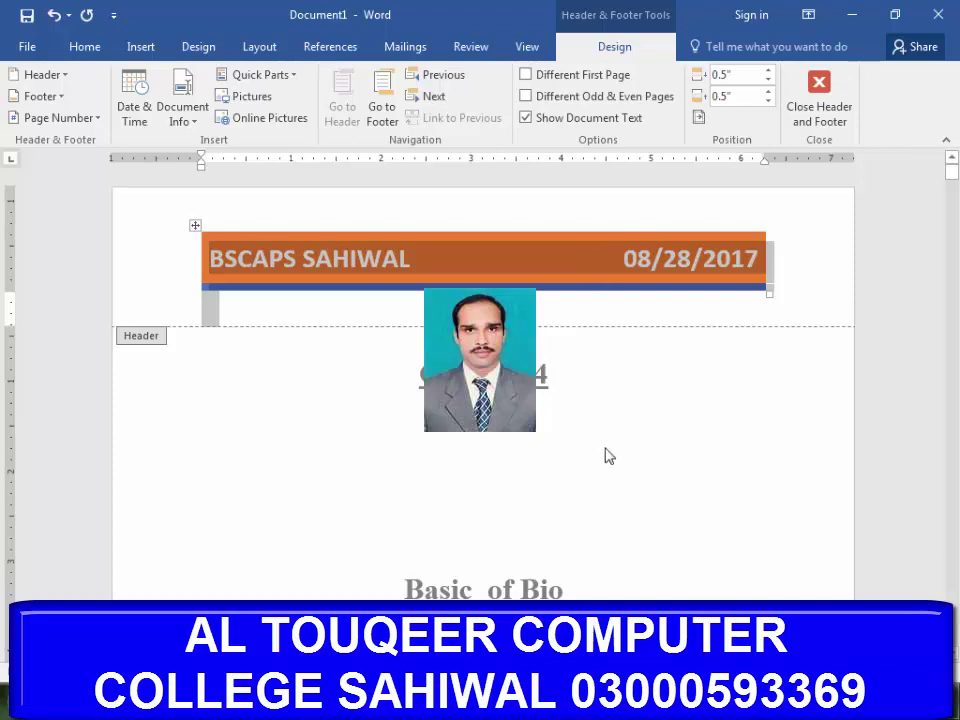
{"action": "left_click", "coordinate": [634, 316]}
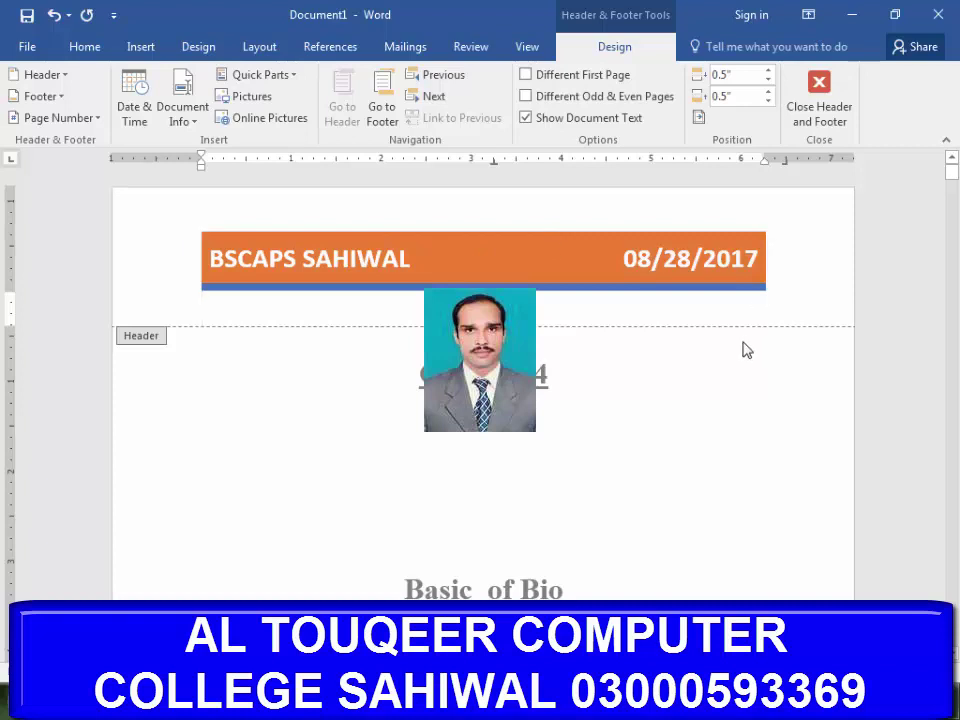
Scroll down to the bottom of page 1 and place the cursor in the empty footer
{"action": "scroll", "coordinate": [681, 349], "scroll_direction": "down", "scroll_amount": 5}
{"action": "scroll", "coordinate": [645, 372], "scroll_direction": "down", "scroll_amount": 3}
{"action": "scroll", "coordinate": [660, 400], "scroll_direction": "down", "scroll_amount": 4}
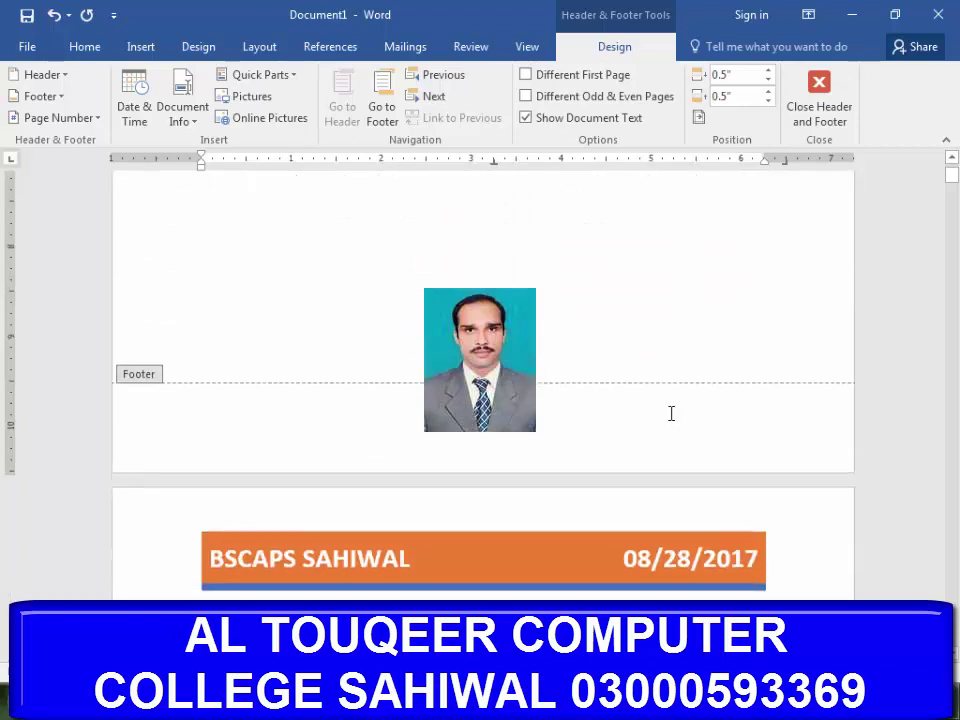
{"action": "left_click", "coordinate": [615, 420]}
{"action": "scroll", "coordinate": [582, 417], "scroll_direction": "down", "scroll_amount": 5}
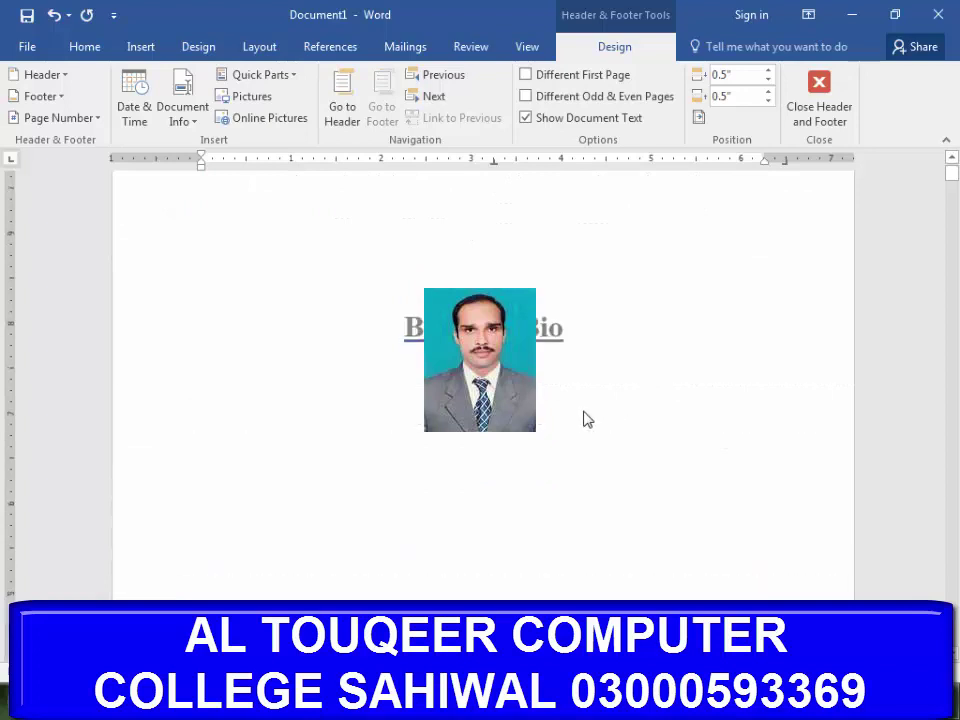
{"action": "left_click", "coordinate": [648, 268]}
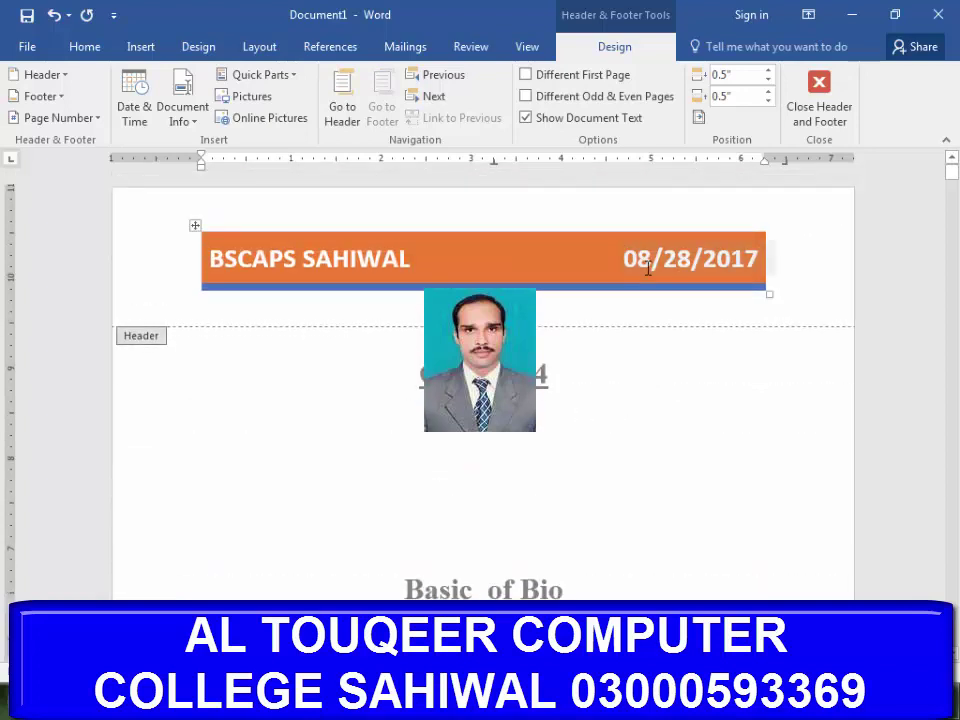
{"action": "scroll", "coordinate": [648, 300], "scroll_direction": "down", "scroll_amount": 4}
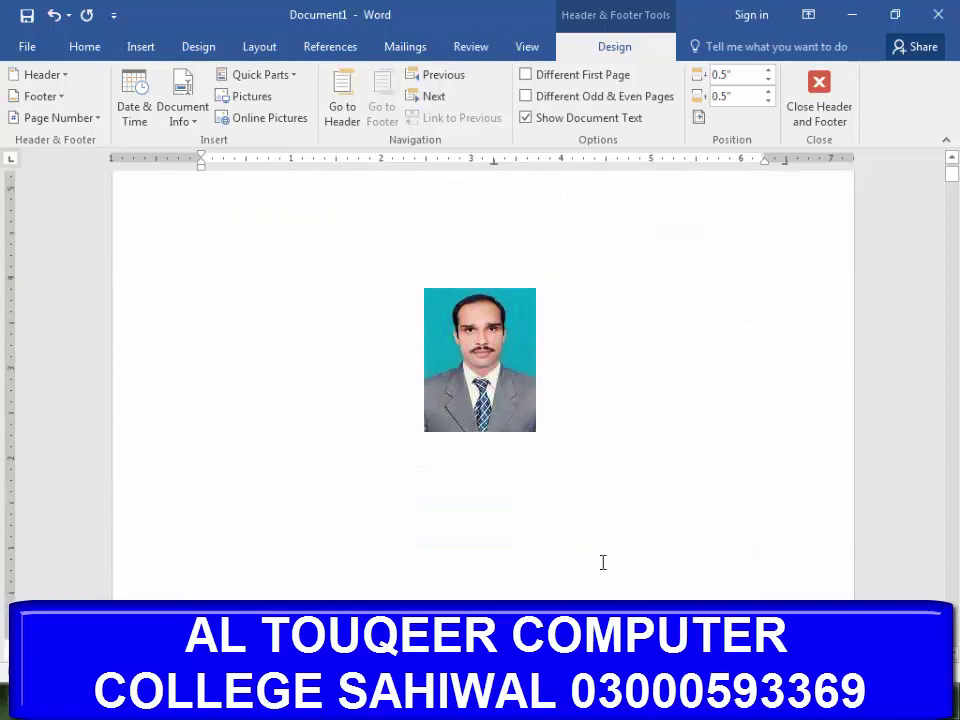
{"action": "scroll", "coordinate": [602, 561], "scroll_direction": "down", "scroll_amount": 9}
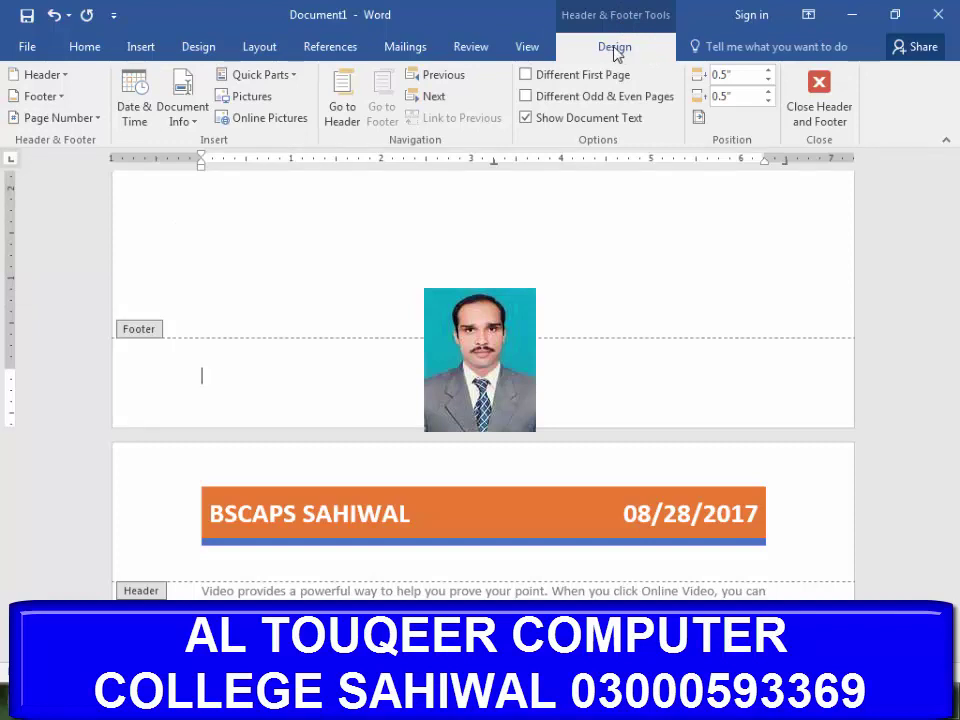
{"action": "scroll", "coordinate": [455, 478], "scroll_direction": "down", "scroll_amount": 3}
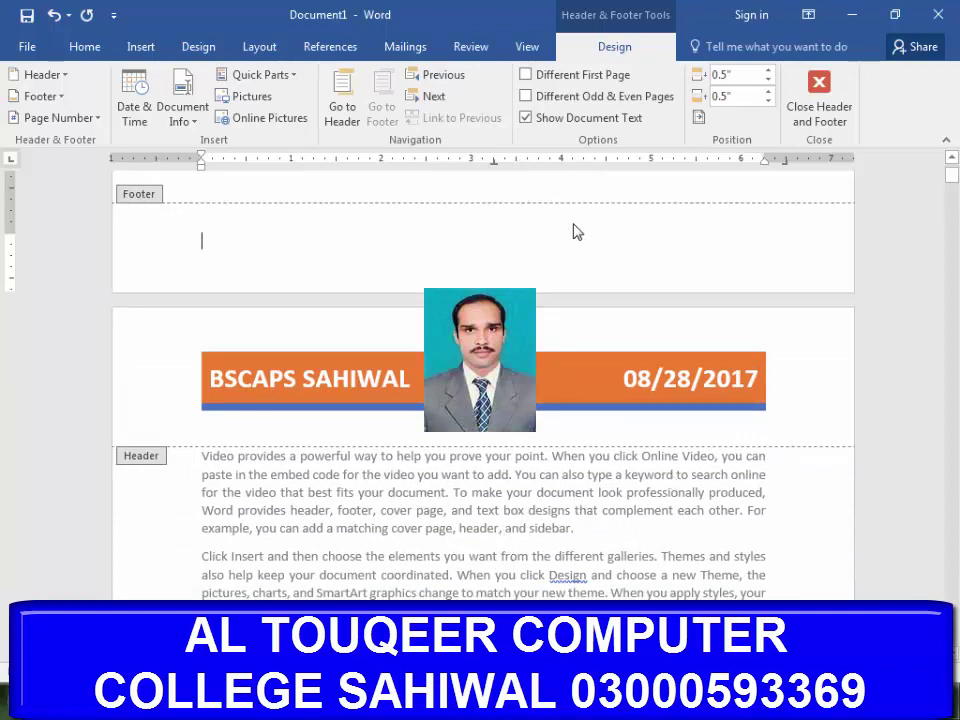
Insert a Plain Number 3 page number at the bottom right, then close header and footer editing
{"action": "left_click", "coordinate": [82, 118]}
{"action": "mouse_move", "coordinate": [80, 148]}
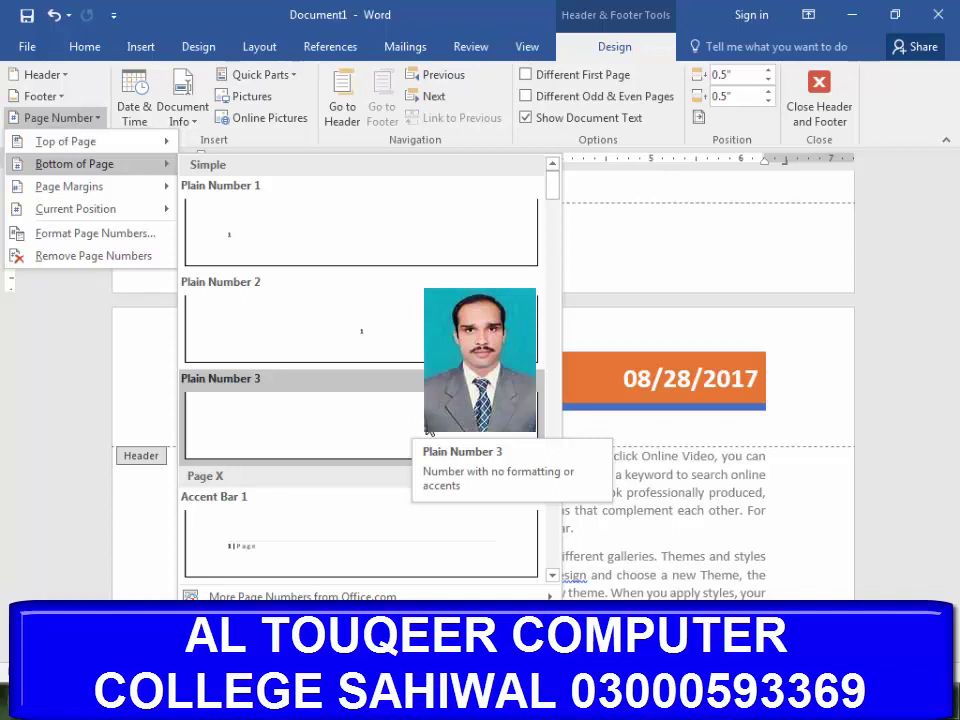
{"action": "left_click", "coordinate": [428, 430]}
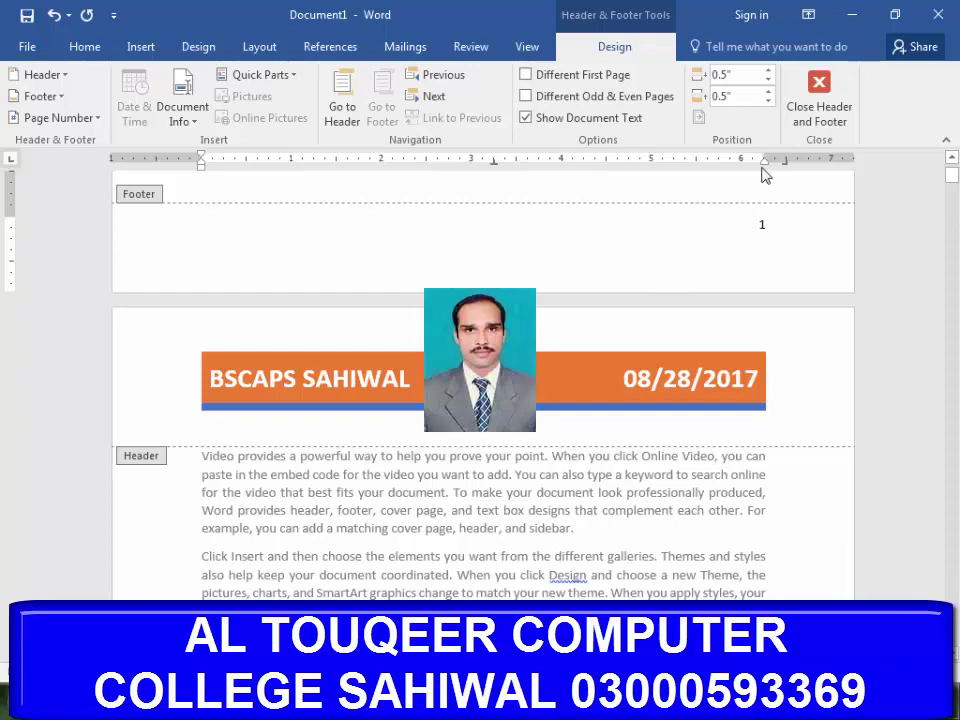
{"action": "left_click", "coordinate": [807, 110]}
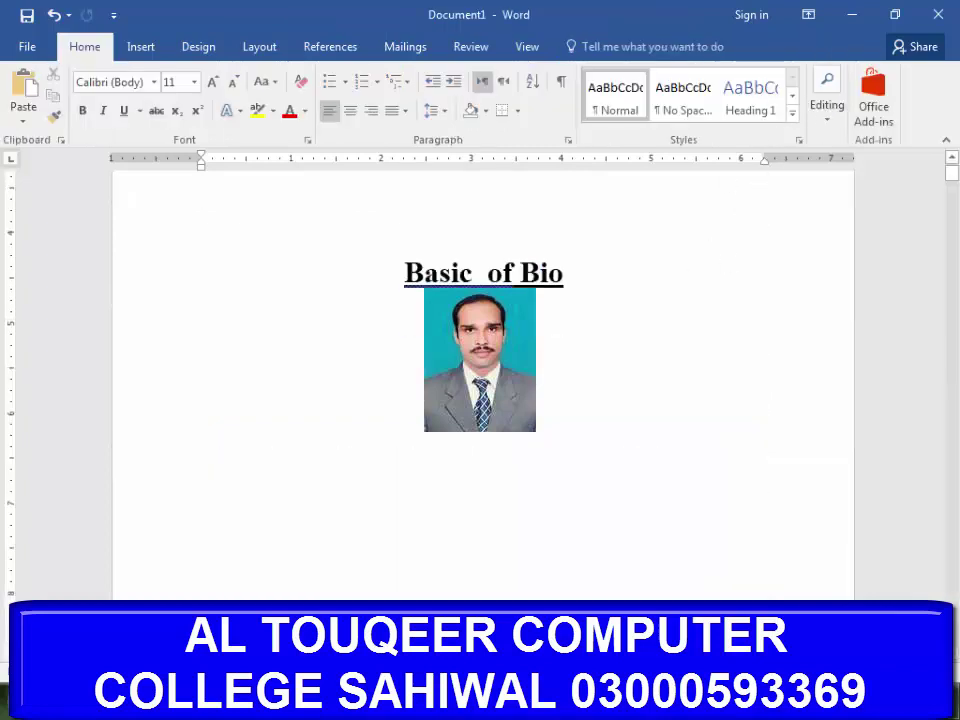
Scroll through the pages to check the numbered footers, ending at page 1's footer
{"action": "scroll", "coordinate": [718, 440], "scroll_direction": "down", "scroll_amount": 3}
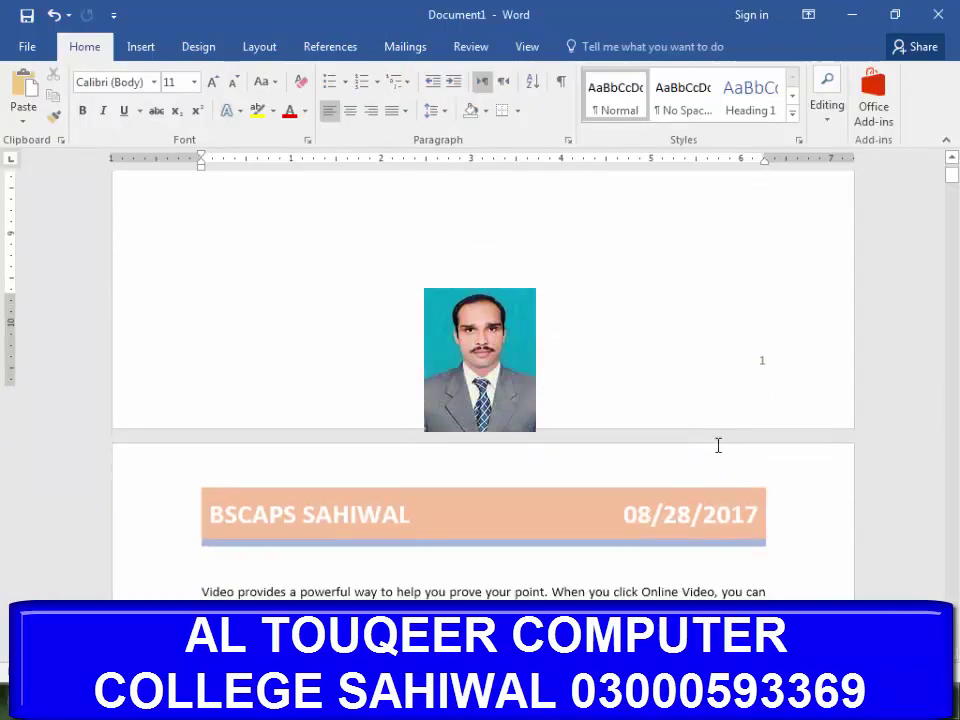
{"action": "scroll", "coordinate": [720, 460], "scroll_direction": "down", "scroll_amount": 3}
{"action": "scroll", "coordinate": [731, 490], "scroll_direction": "down", "scroll_amount": 3}
{"action": "scroll", "coordinate": [731, 490], "scroll_direction": "down", "scroll_amount": 5}
{"action": "scroll", "coordinate": [733, 495], "scroll_direction": "down", "scroll_amount": 5}
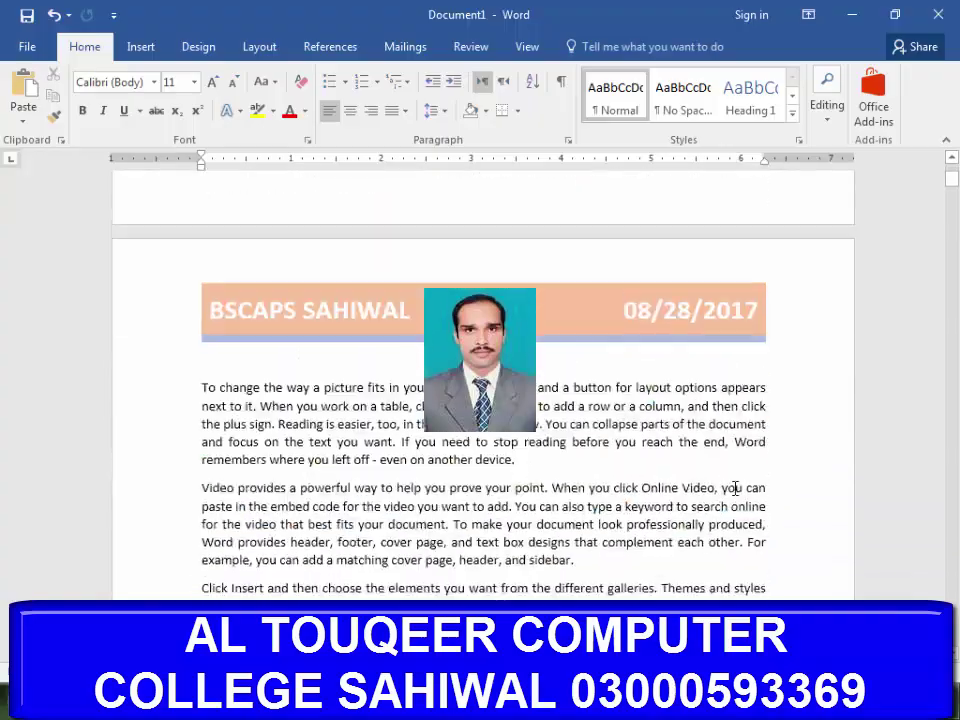
{"action": "scroll", "coordinate": [735, 490], "scroll_direction": "down", "scroll_amount": 5}
{"action": "scroll", "coordinate": [735, 492], "scroll_direction": "down", "scroll_amount": 5}
{"action": "scroll", "coordinate": [735, 490], "scroll_direction": "down", "scroll_amount": 5}
{"action": "scroll", "coordinate": [735, 490], "scroll_direction": "down", "scroll_amount": 5}
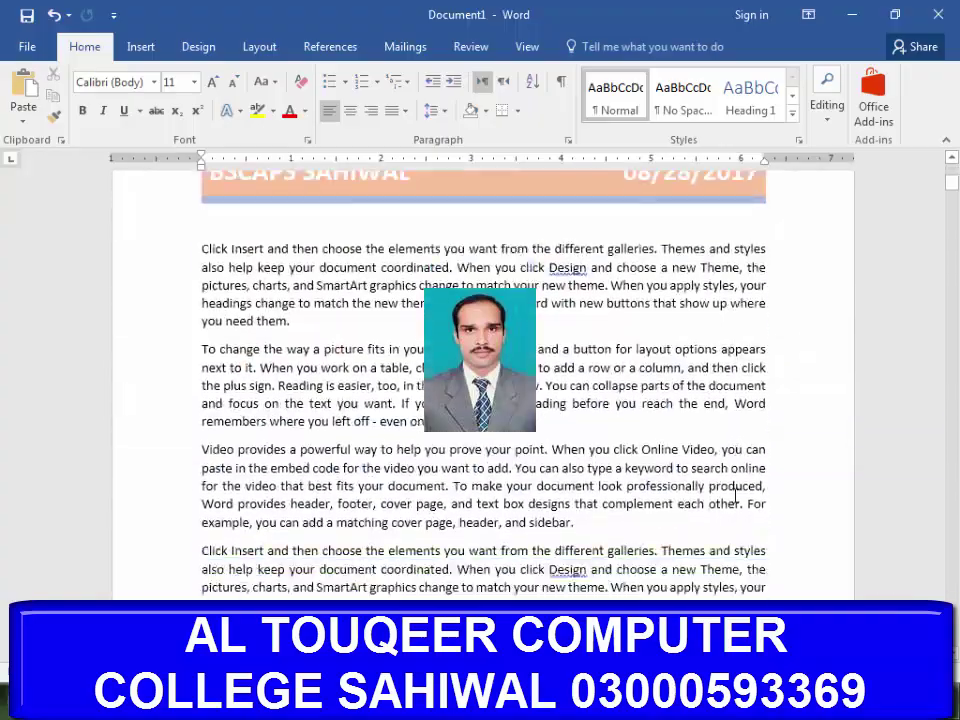
{"action": "scroll", "coordinate": [735, 495], "scroll_direction": "down", "scroll_amount": 5}
{"action": "scroll", "coordinate": [733, 505], "scroll_direction": "down", "scroll_amount": 5}
{"action": "scroll", "coordinate": [733, 500], "scroll_direction": "down", "scroll_amount": 5}
{"action": "scroll", "coordinate": [731, 497], "scroll_direction": "down", "scroll_amount": 5}
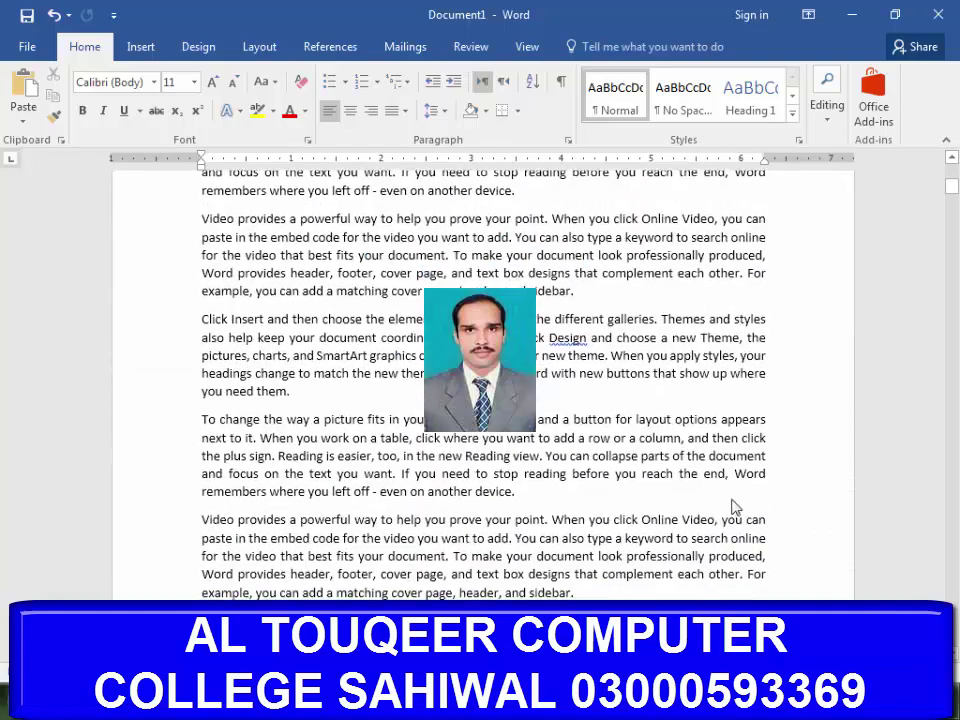
{"action": "scroll", "coordinate": [733, 500], "scroll_direction": "down", "scroll_amount": 5}
{"action": "scroll", "coordinate": [734, 499], "scroll_direction": "down", "scroll_amount": 5}
{"action": "scroll", "coordinate": [733, 499], "scroll_direction": "down", "scroll_amount": 5}
{"action": "scroll", "coordinate": [733, 497], "scroll_direction": "down", "scroll_amount": 5}
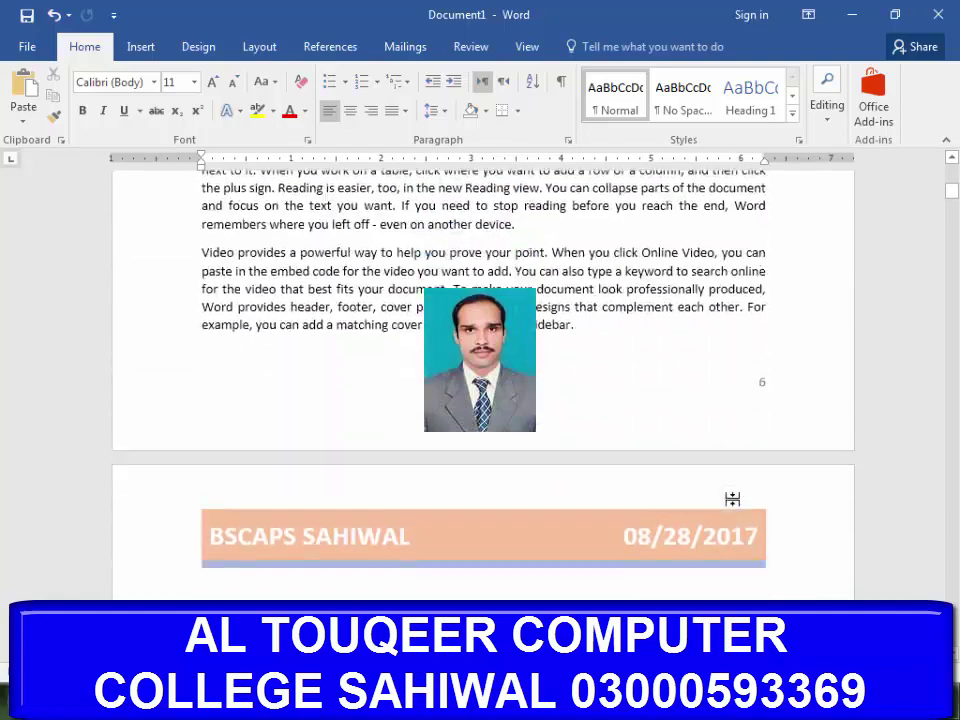
{"action": "scroll", "coordinate": [734, 498], "scroll_direction": "down", "scroll_amount": 5}
{"action": "scroll", "coordinate": [734, 499], "scroll_direction": "down", "scroll_amount": 5}
{"action": "scroll", "coordinate": [734, 498], "scroll_direction": "down", "scroll_amount": 2}
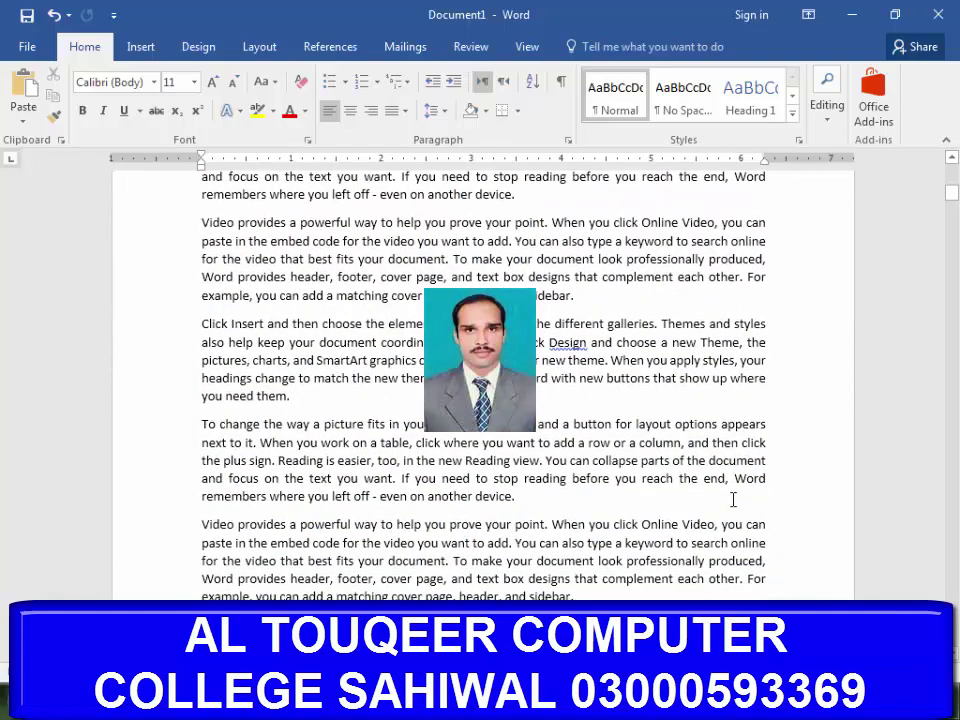
{"action": "scroll", "coordinate": [738, 483], "scroll_direction": "down", "scroll_amount": 5}
{"action": "scroll", "coordinate": [747, 442], "scroll_direction": "down", "scroll_amount": 5}
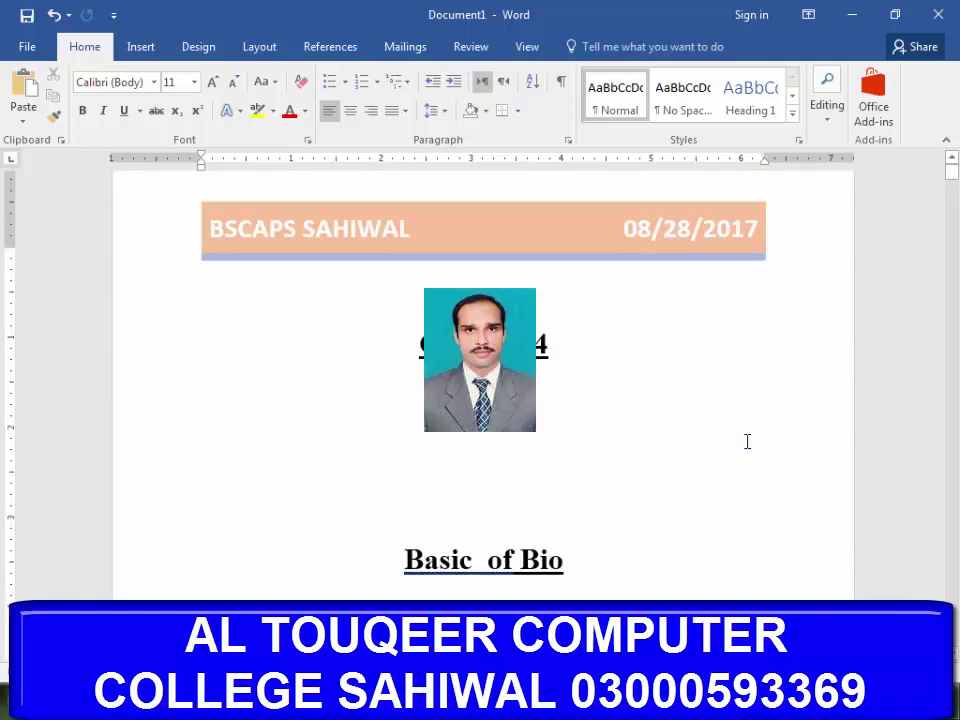
{"action": "key", "text": "ctrl+z"}
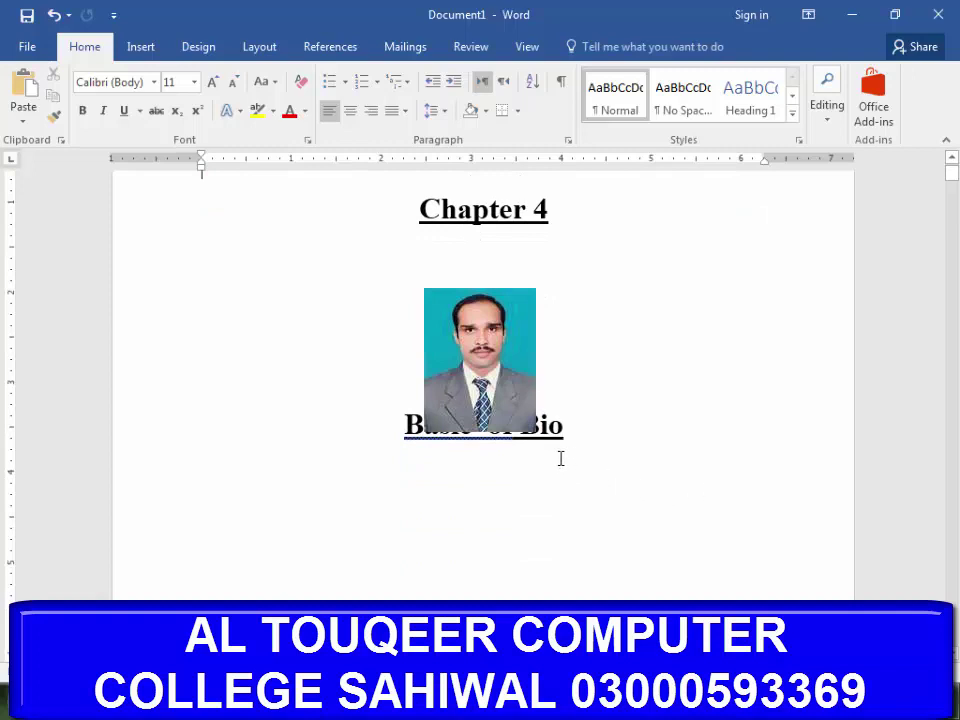
{"action": "key", "text": "ctrl+z"}
{"action": "key", "text": "ctrl+z"}
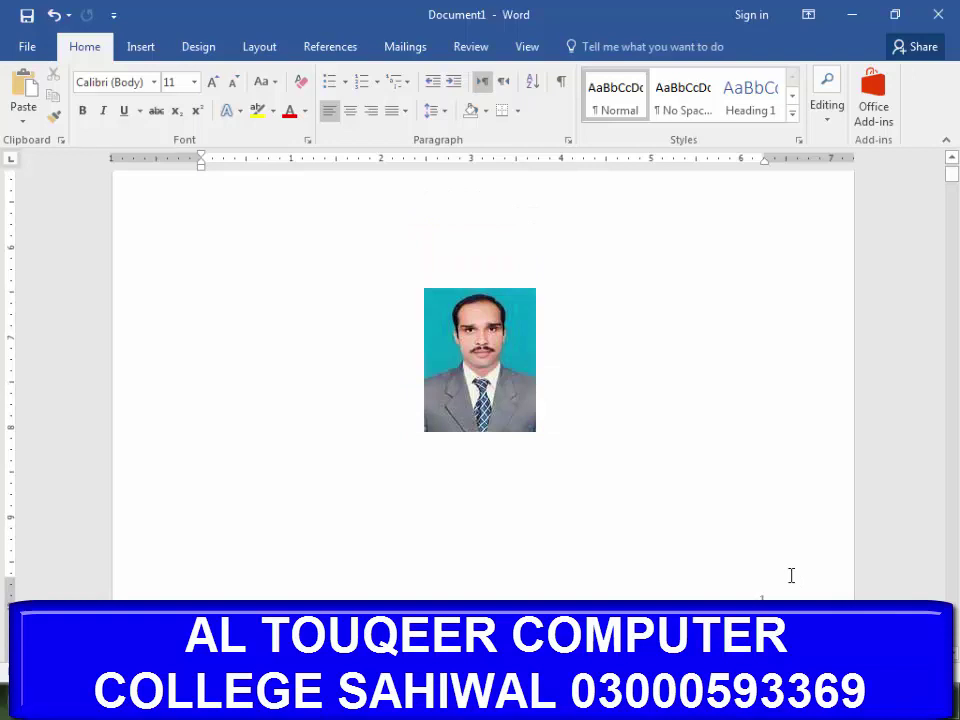
{"action": "scroll", "coordinate": [581, 536], "scroll_direction": "down", "scroll_amount": 3}
{"action": "scroll", "coordinate": [643, 489], "scroll_direction": "down", "scroll_amount": 5}
{"action": "scroll", "coordinate": [585, 514], "scroll_direction": "down", "scroll_amount": 5}
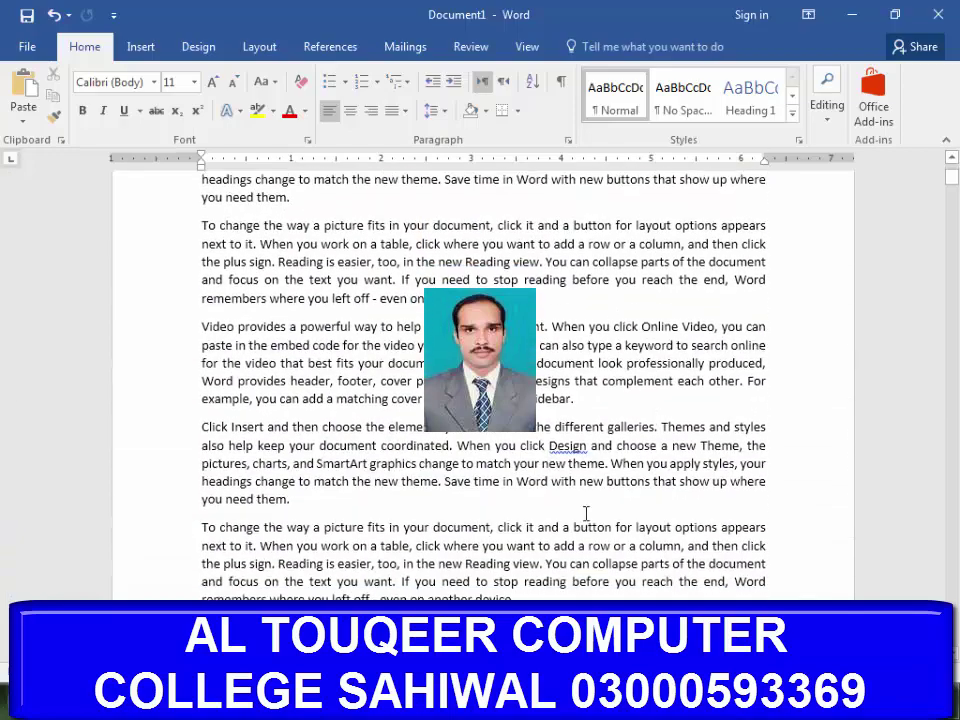
{"action": "scroll", "coordinate": [445, 461], "scroll_direction": "up", "scroll_amount": 5}
{"action": "scroll", "coordinate": [318, 422], "scroll_direction": "up", "scroll_amount": 1}
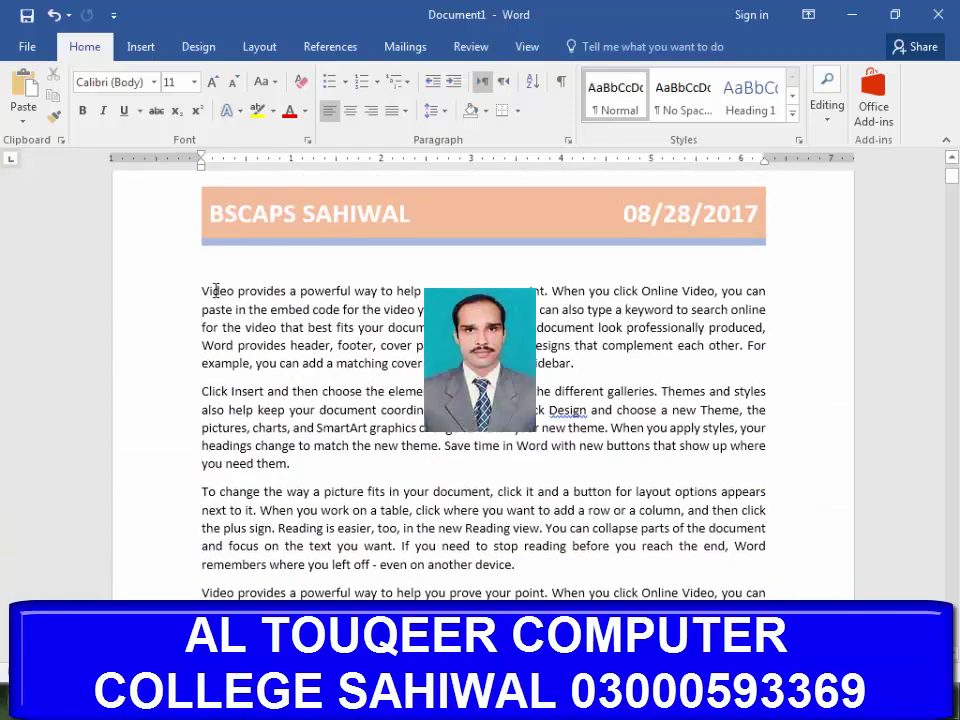
{"action": "scroll", "coordinate": [210, 293], "scroll_direction": "down", "scroll_amount": 5}
{"action": "scroll", "coordinate": [500, 450], "scroll_direction": "down", "scroll_amount": 3}
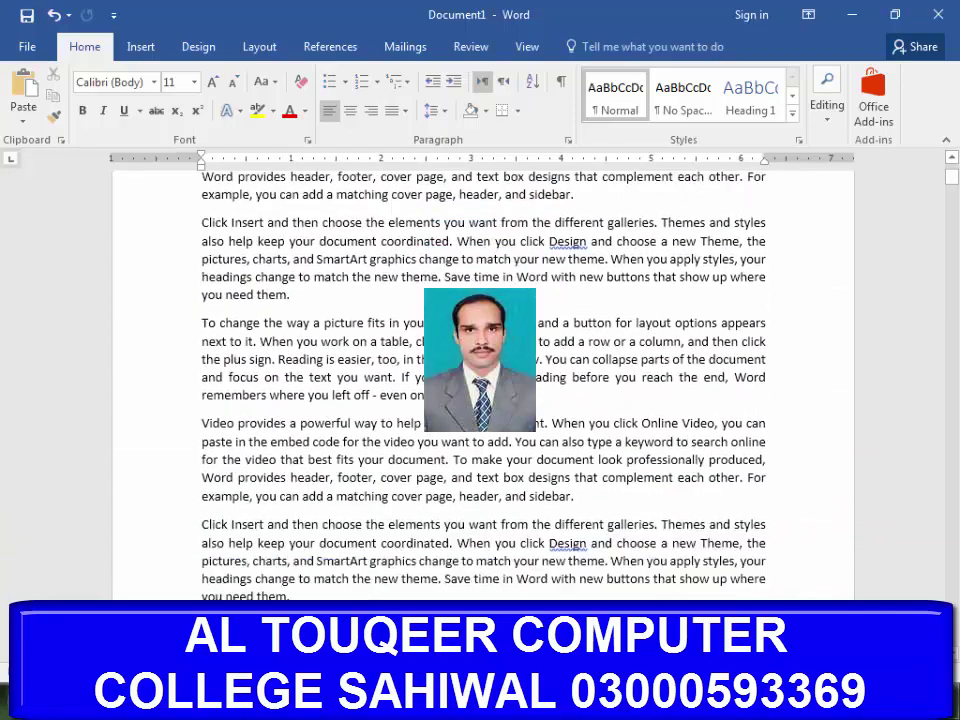
{"action": "scroll", "coordinate": [780, 600], "scroll_direction": "down", "scroll_amount": 1}
{"action": "scroll", "coordinate": [778, 598], "scroll_direction": "down", "scroll_amount": 1}
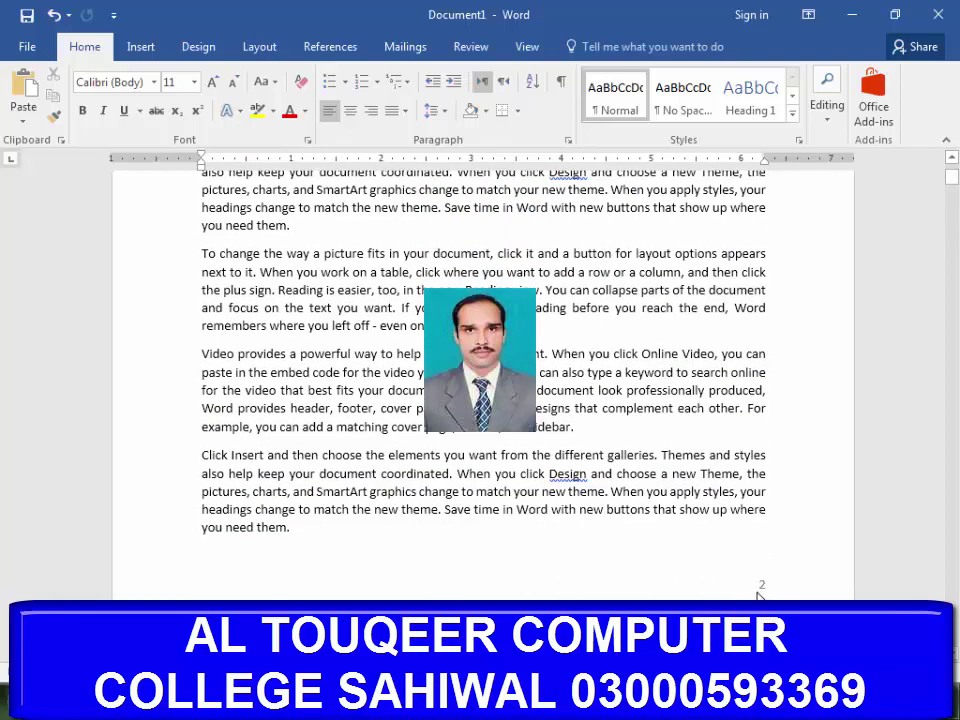
{"action": "scroll", "coordinate": [701, 579], "scroll_direction": "up", "scroll_amount": 1}
{"action": "scroll", "coordinate": [681, 497], "scroll_direction": "up", "scroll_amount": 3}
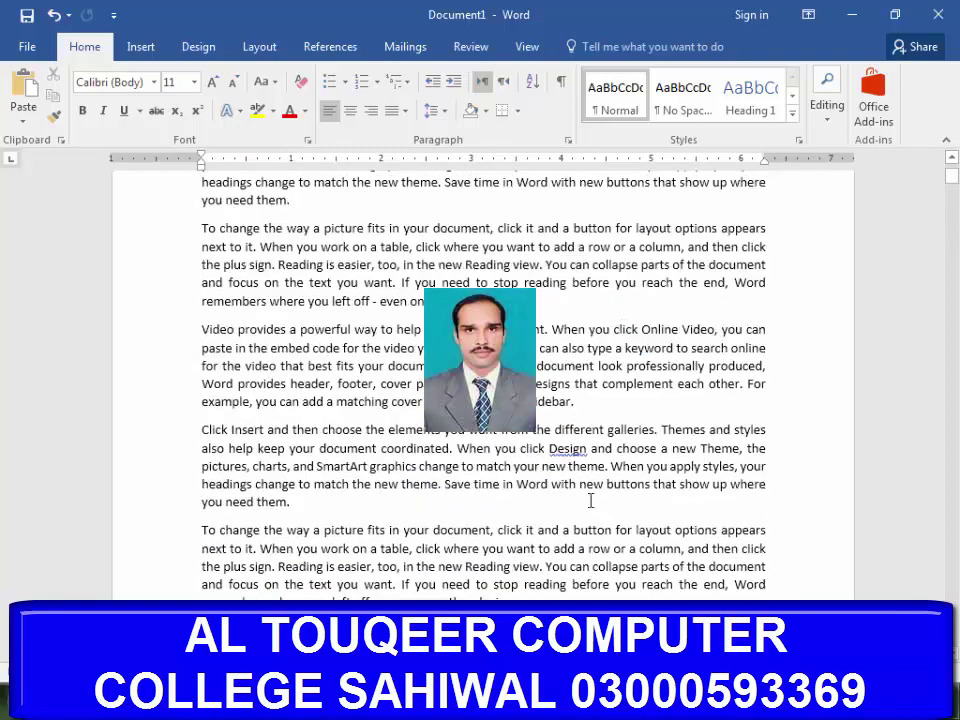
{"action": "scroll", "coordinate": [589, 499], "scroll_direction": "up", "scroll_amount": 5}
{"action": "scroll", "coordinate": [632, 492], "scroll_direction": "up", "scroll_amount": 2}
Format the footer page numbers to start at 2
{"action": "double_click", "coordinate": [763, 517]}
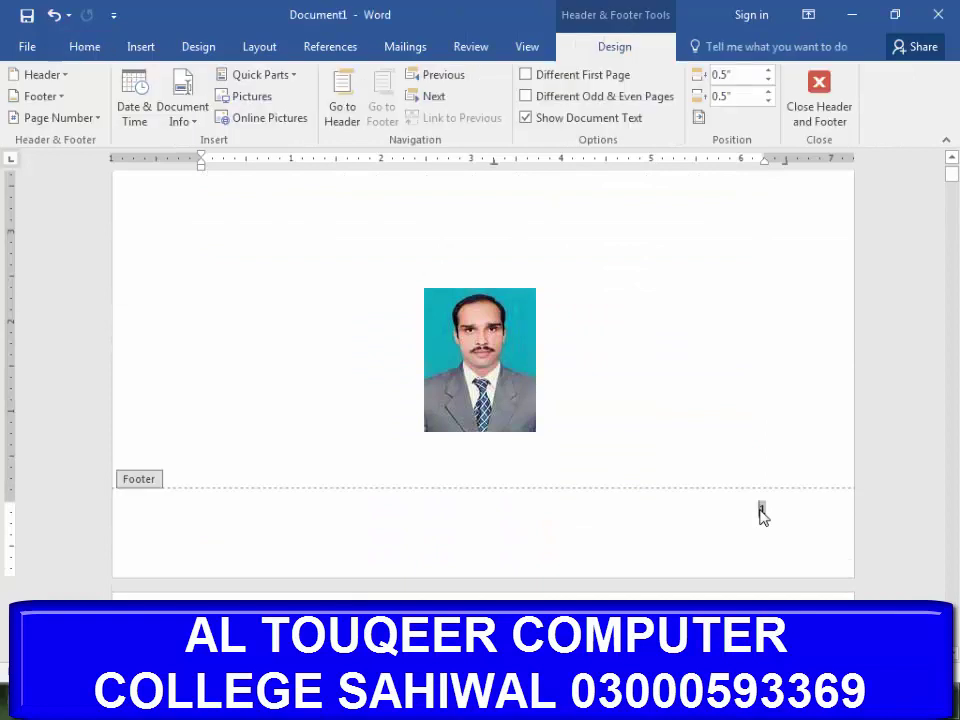
{"action": "left_click", "coordinate": [90, 122]}
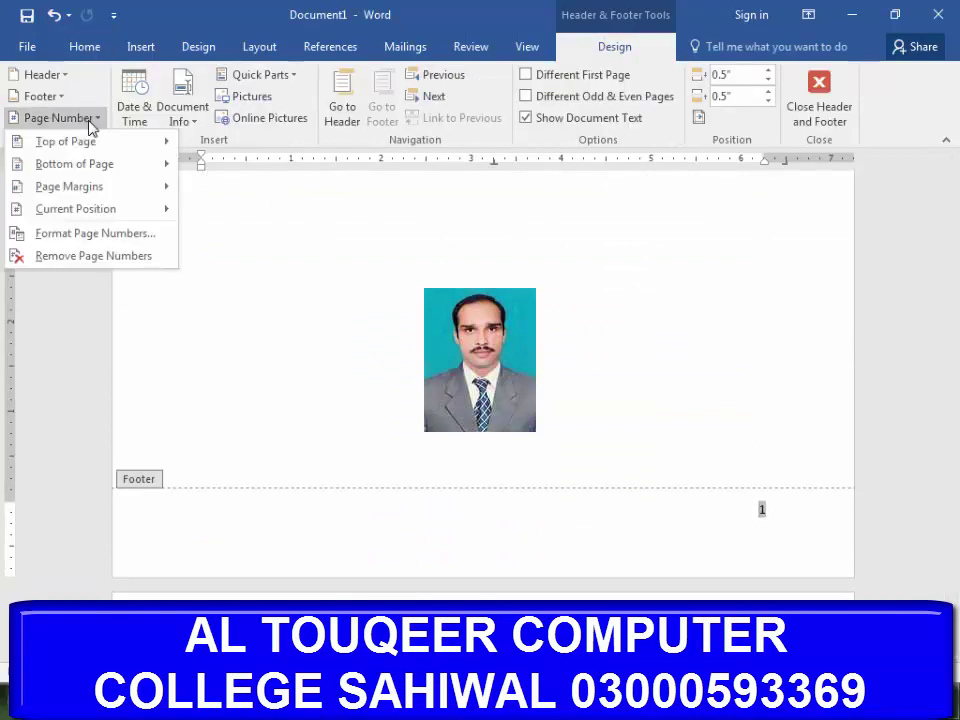
{"action": "left_click", "coordinate": [105, 233]}
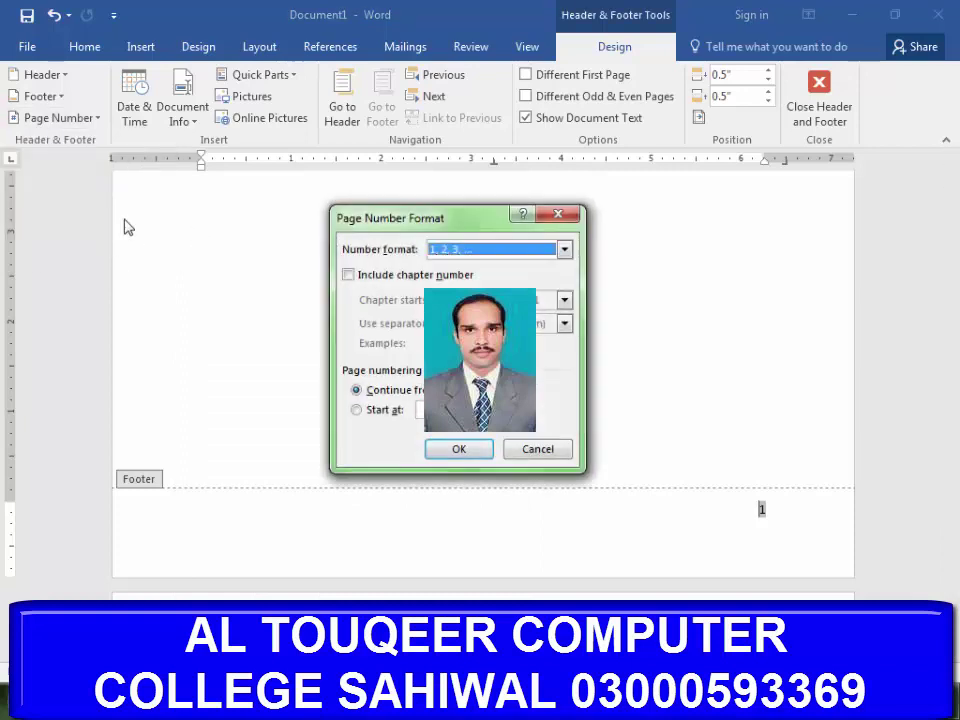
{"action": "left_click", "coordinate": [567, 217]}
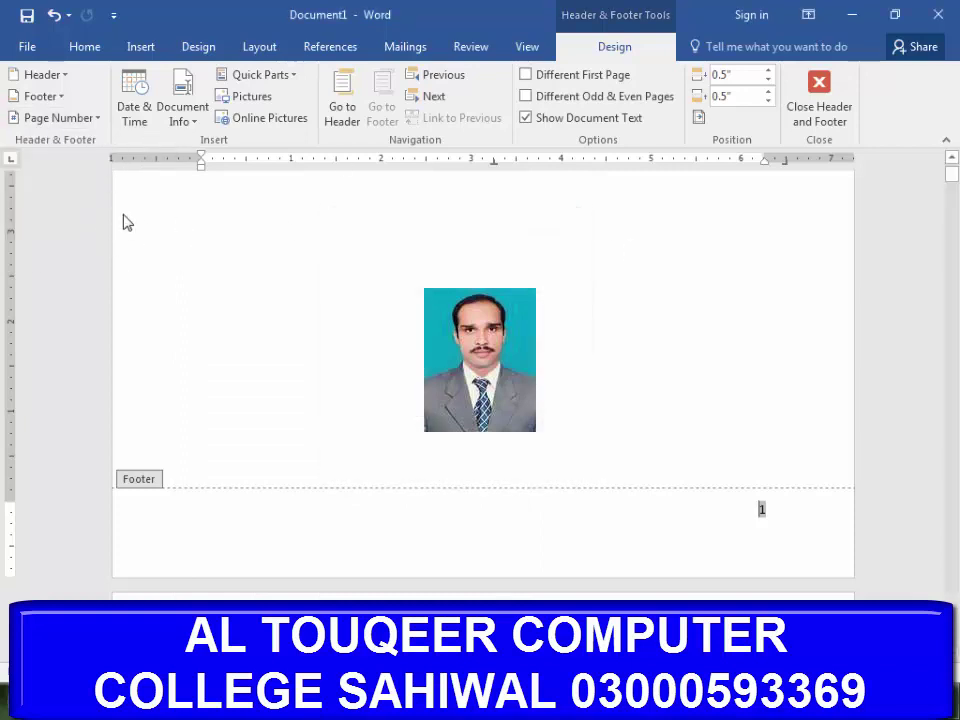
{"action": "left_click", "coordinate": [81, 122]}
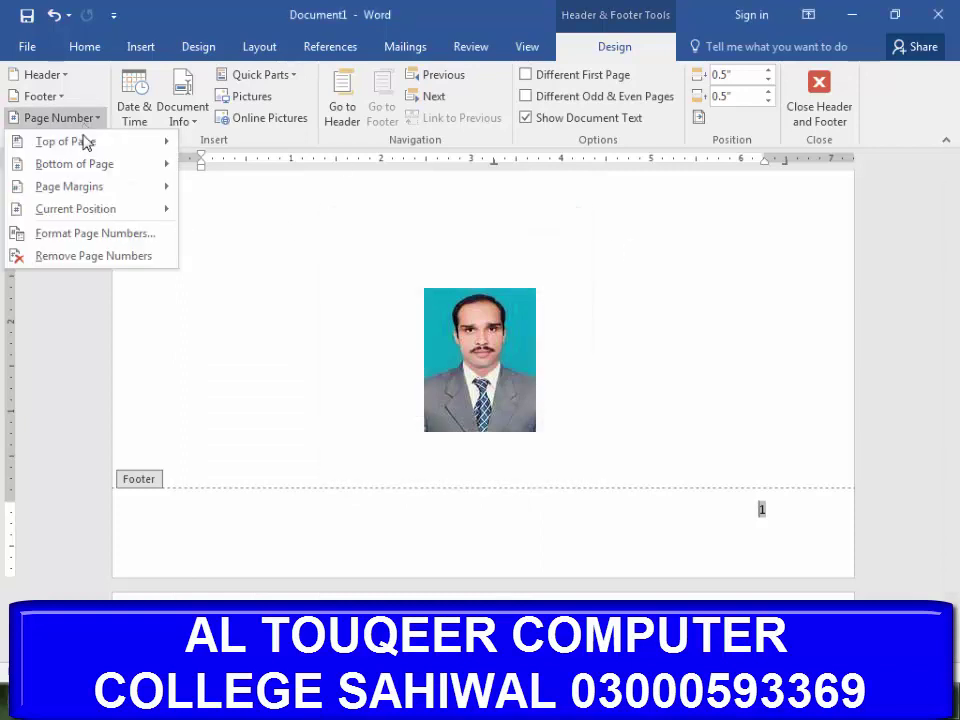
{"action": "left_click", "coordinate": [104, 232]}
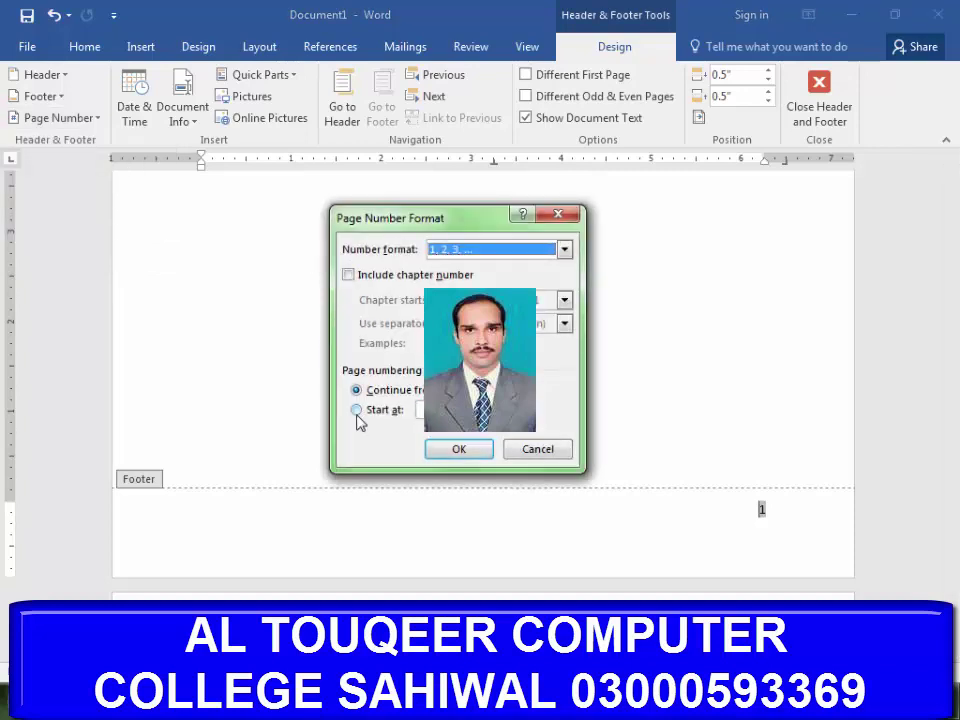
{"action": "left_click", "coordinate": [357, 410]}
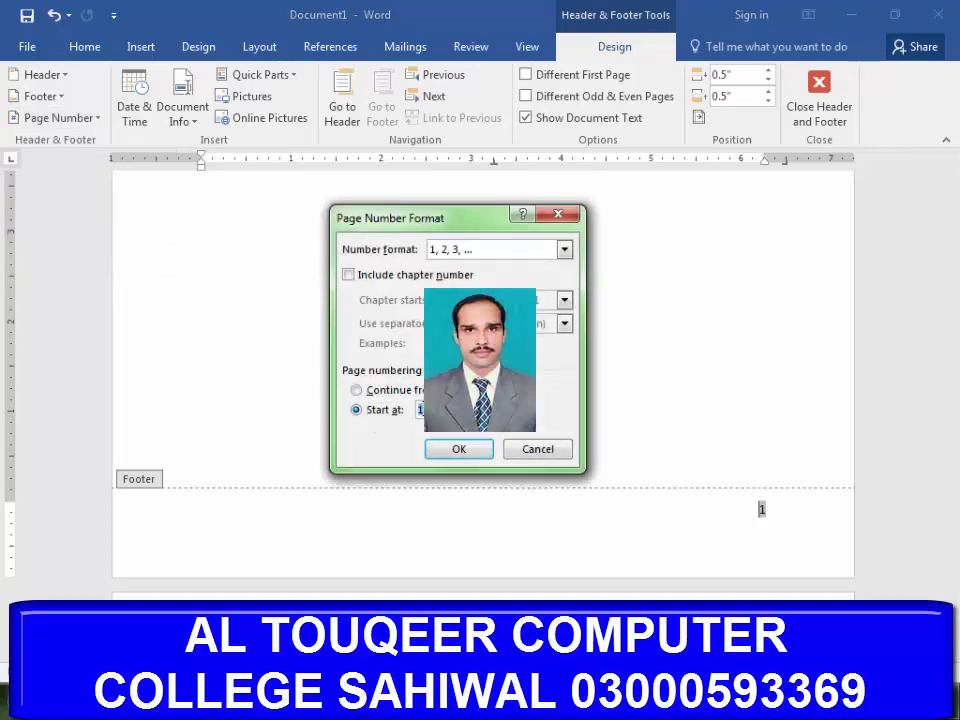
{"action": "type", "text": "2"}
{"action": "left_click", "coordinate": [472, 450]}
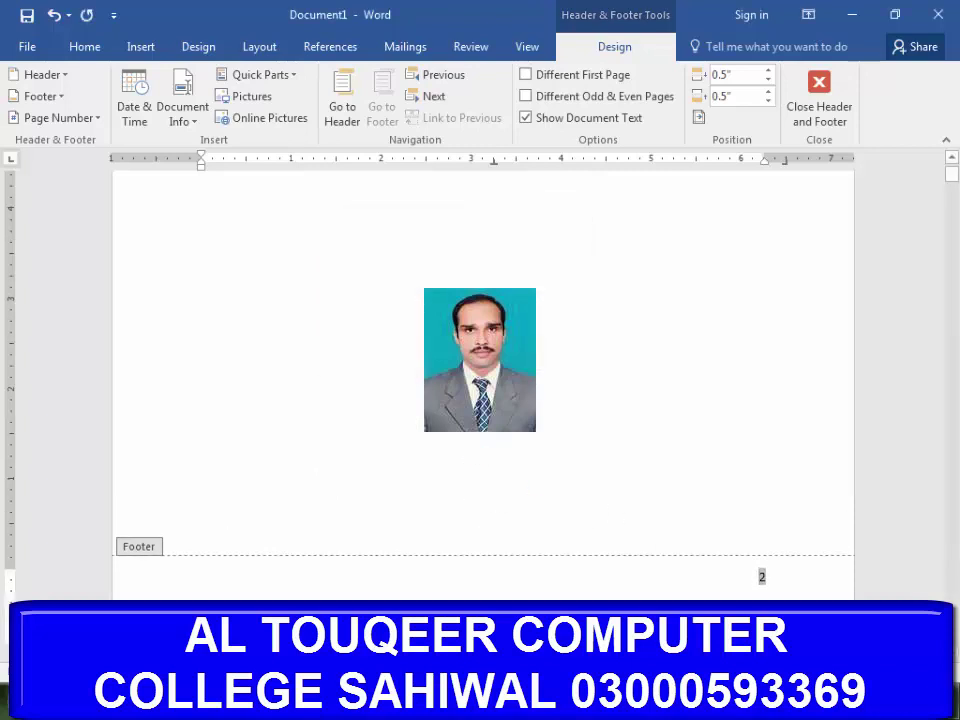
Close header and footer editing and scroll back up the page
{"action": "left_click", "coordinate": [812, 100]}
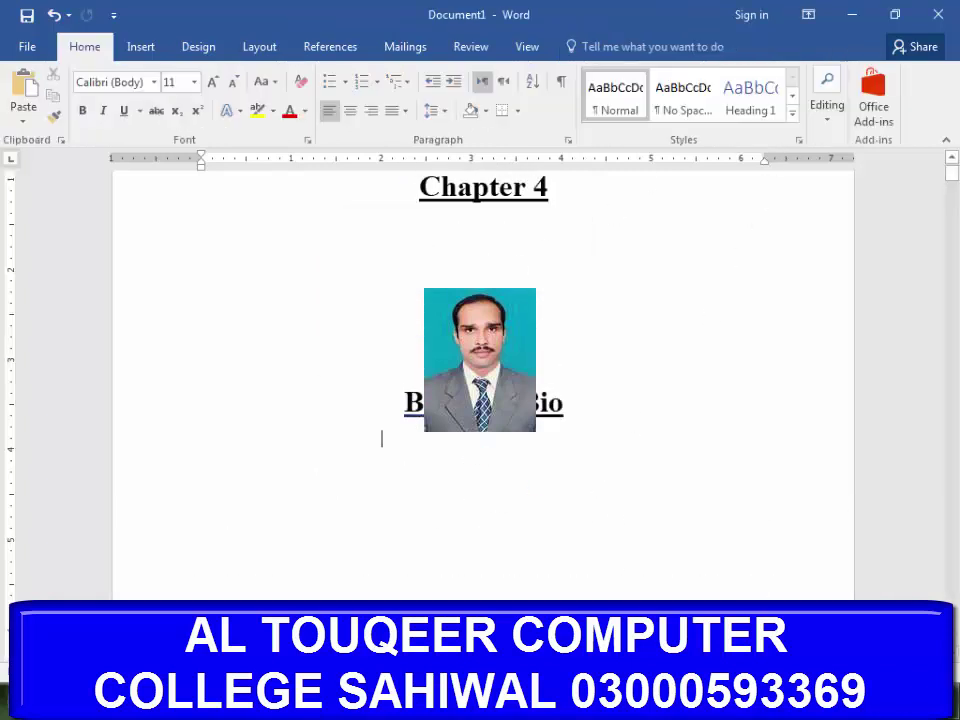
{"action": "scroll", "coordinate": [555, 497], "scroll_direction": "up", "scroll_amount": 3}
{"action": "scroll", "coordinate": [647, 506], "scroll_direction": "up", "scroll_amount": 8}
Reopen the footer and set the page numbering to start at 154
{"action": "scroll", "coordinate": [658, 482], "scroll_direction": "down", "scroll_amount": 5}
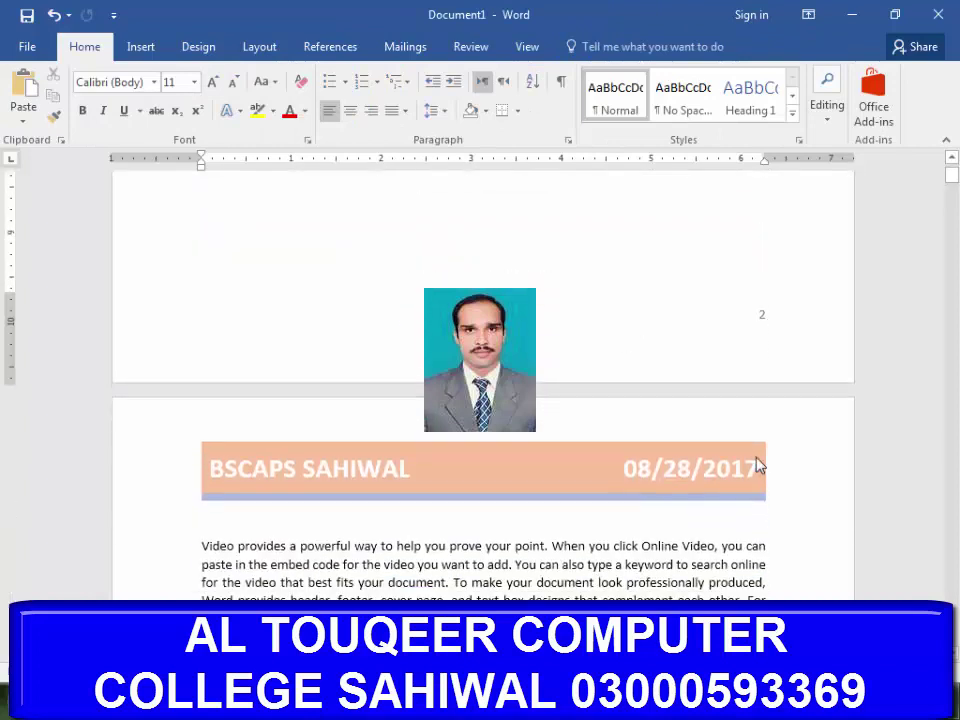
{"action": "double_click", "coordinate": [748, 318]}
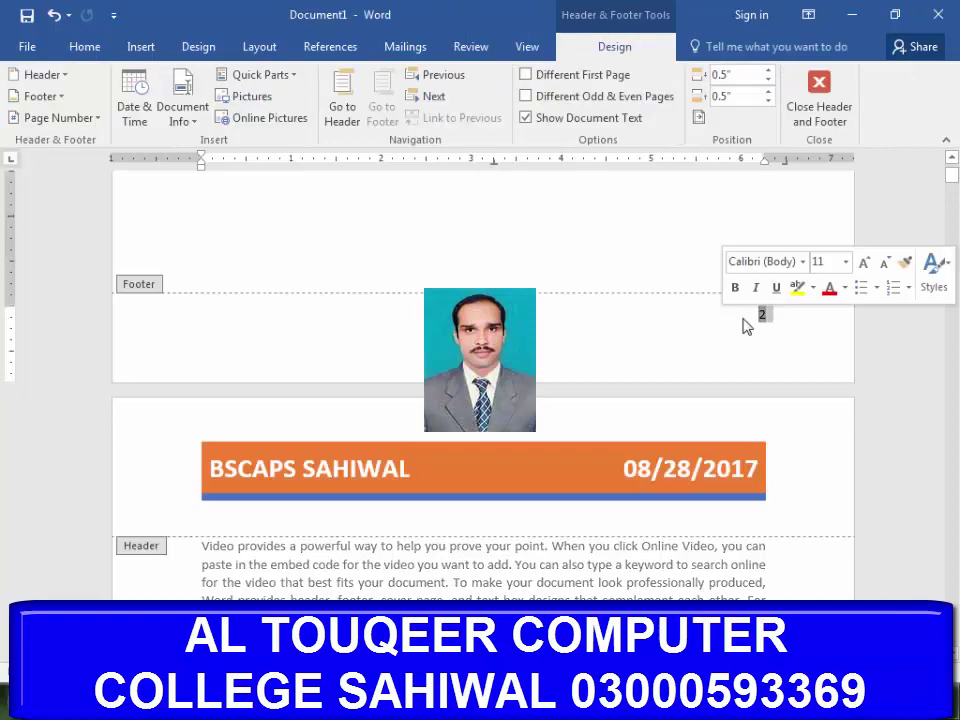
{"action": "left_click", "coordinate": [98, 119]}
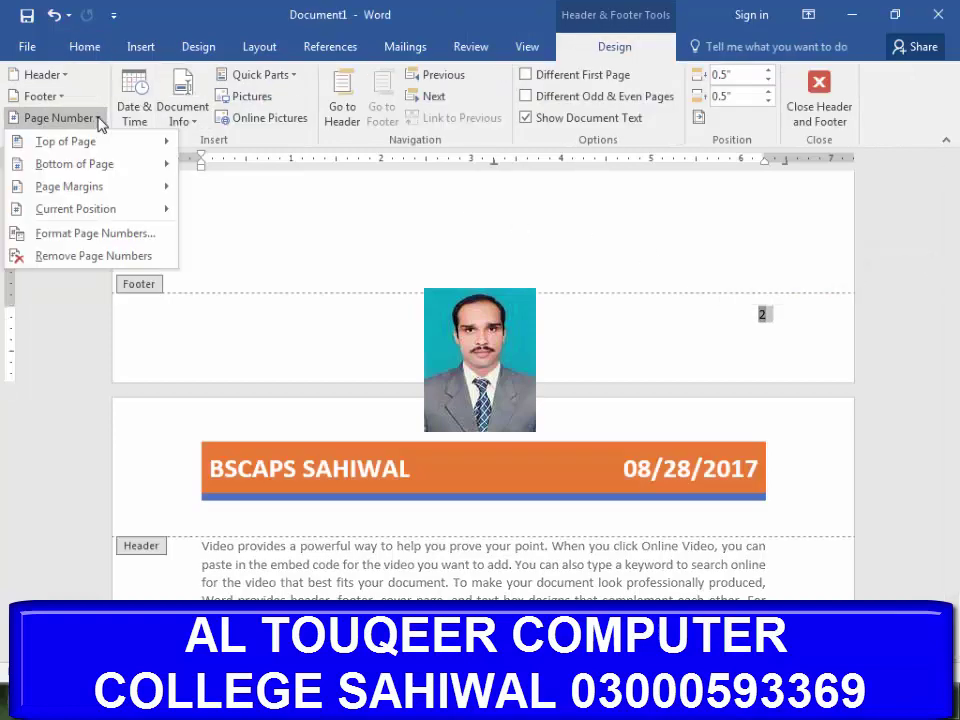
{"action": "left_click", "coordinate": [100, 233]}
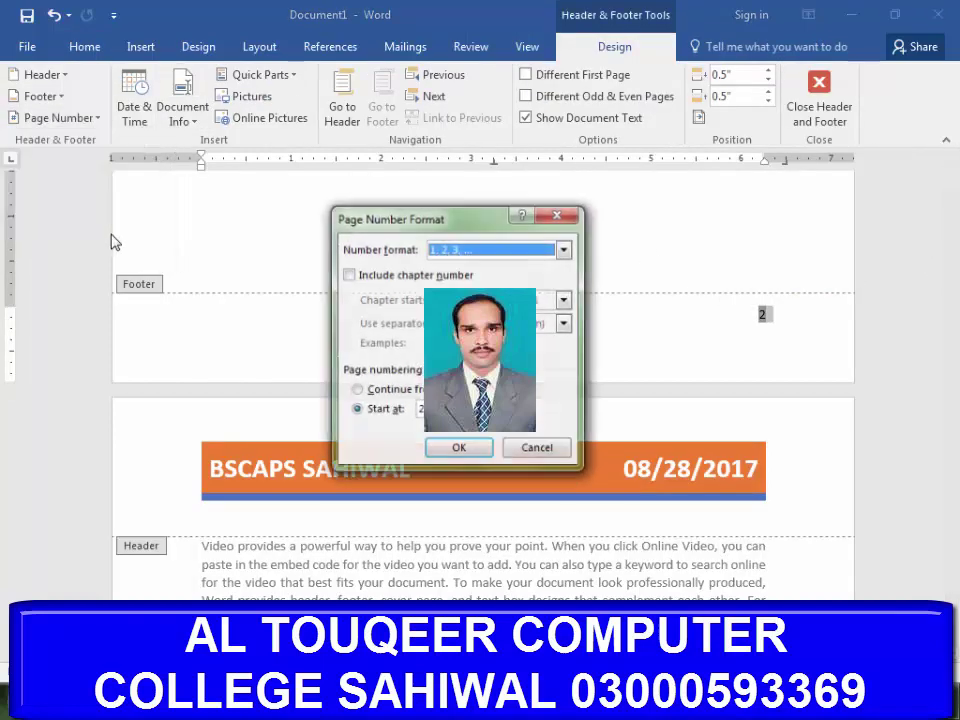
{"action": "left_click", "coordinate": [401, 407]}
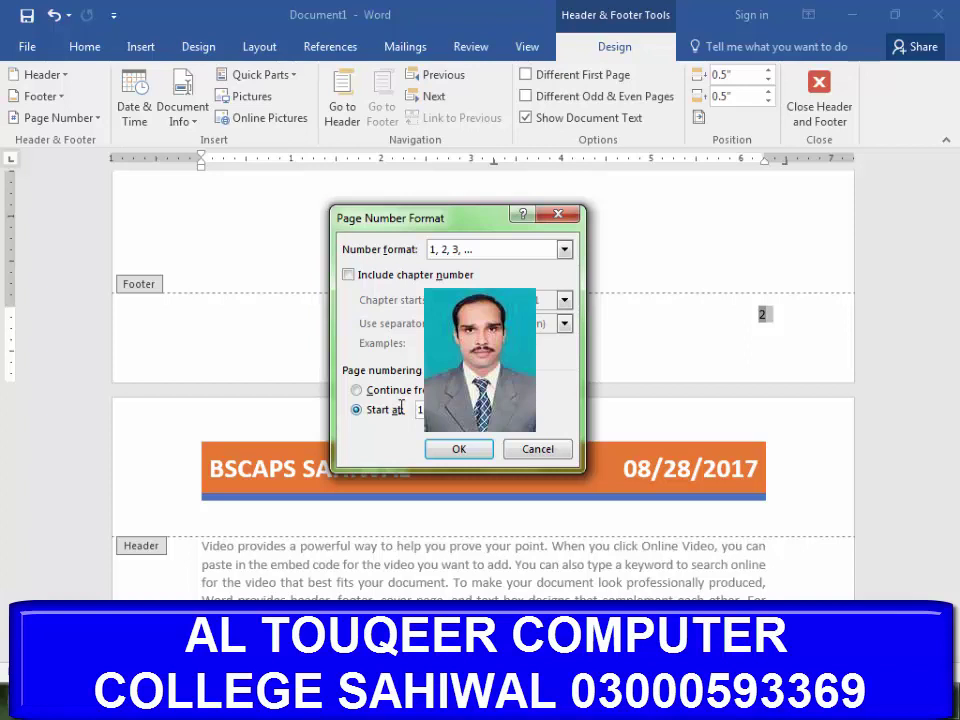
{"action": "left_click", "coordinate": [459, 449]}
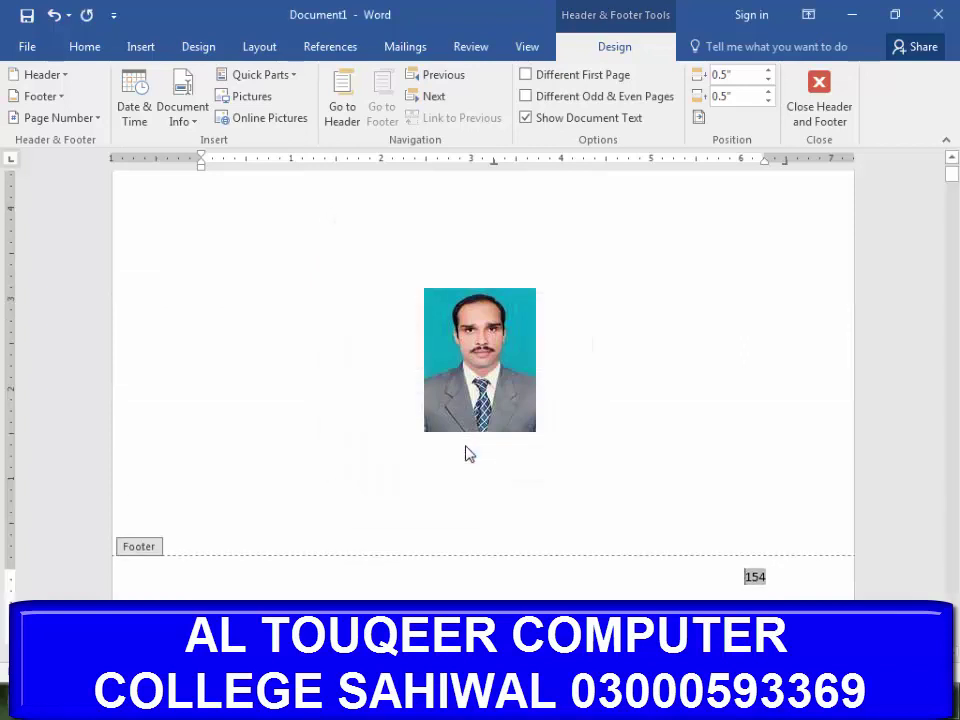
Close header editing and scroll through the pages to review them
{"action": "left_click", "coordinate": [815, 95]}
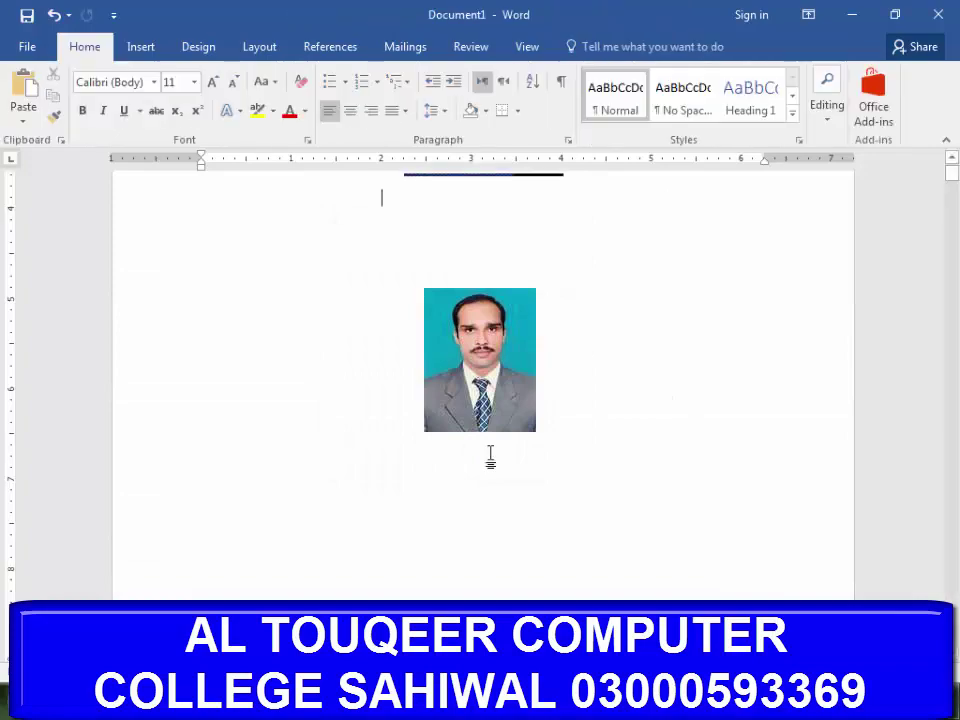
{"action": "scroll", "coordinate": [480, 380], "scroll_direction": "up", "scroll_amount": 3}
{"action": "scroll", "coordinate": [542, 396], "scroll_direction": "down", "scroll_amount": 3}
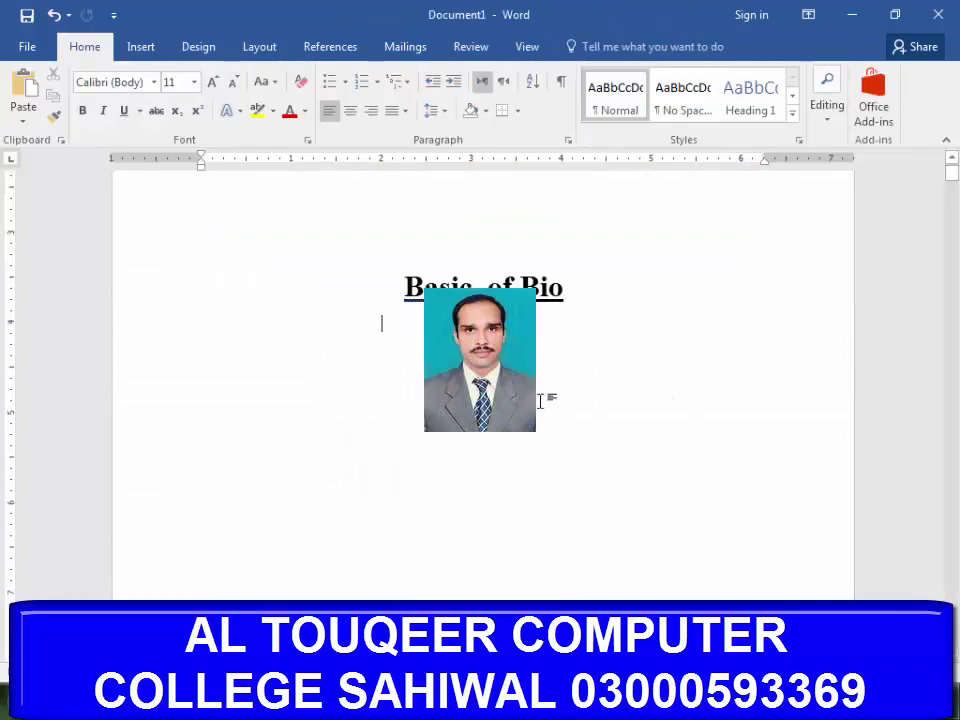
{"action": "scroll", "coordinate": [628, 424], "scroll_direction": "down", "scroll_amount": 5}
{"action": "scroll", "coordinate": [770, 440], "scroll_direction": "down", "scroll_amount": 3}
{"action": "scroll", "coordinate": [740, 405], "scroll_direction": "down", "scroll_amount": 5}
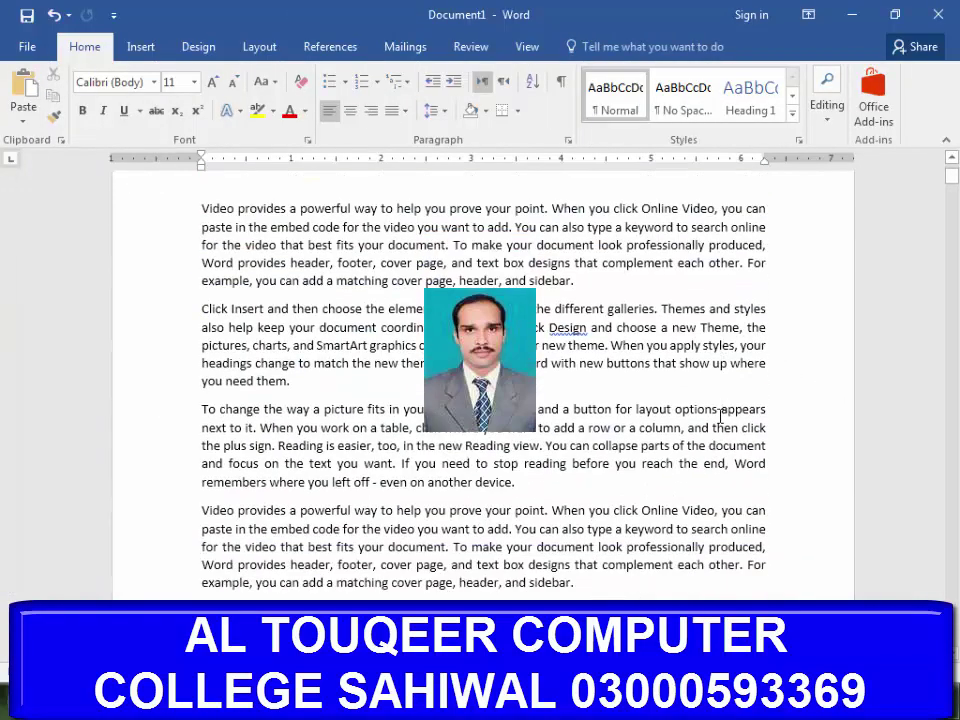
{"action": "scroll", "coordinate": [710, 430], "scroll_direction": "down", "scroll_amount": 5}
{"action": "scroll", "coordinate": [715, 455], "scroll_direction": "down", "scroll_amount": 3}
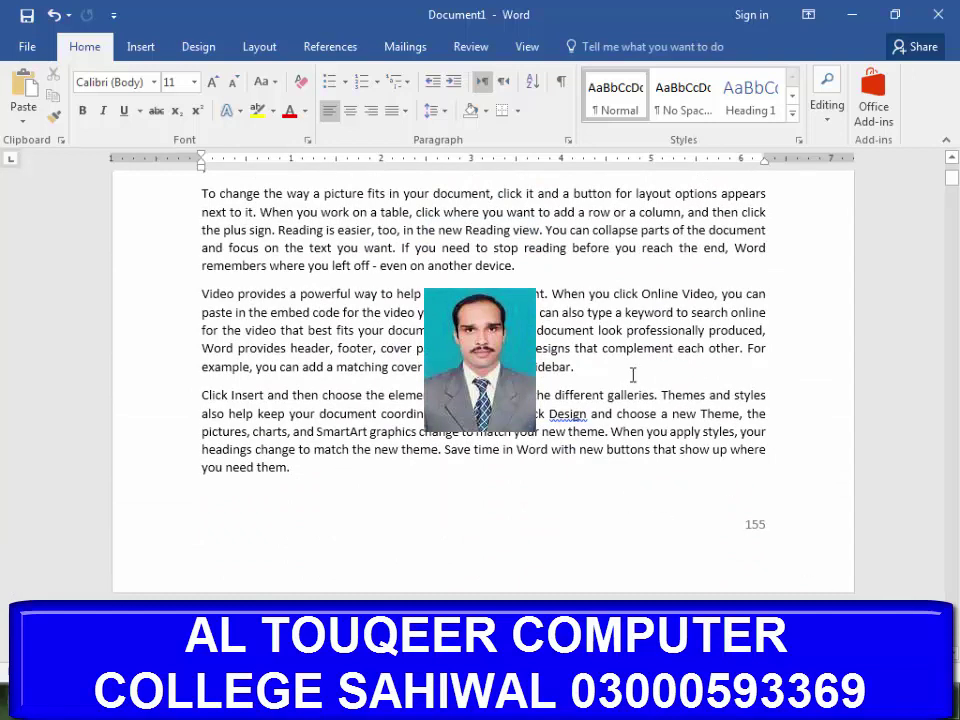
{"action": "scroll", "coordinate": [642, 331], "scroll_direction": "down", "scroll_amount": 10}
{"action": "scroll", "coordinate": [507, 503], "scroll_direction": "down", "scroll_amount": 10}
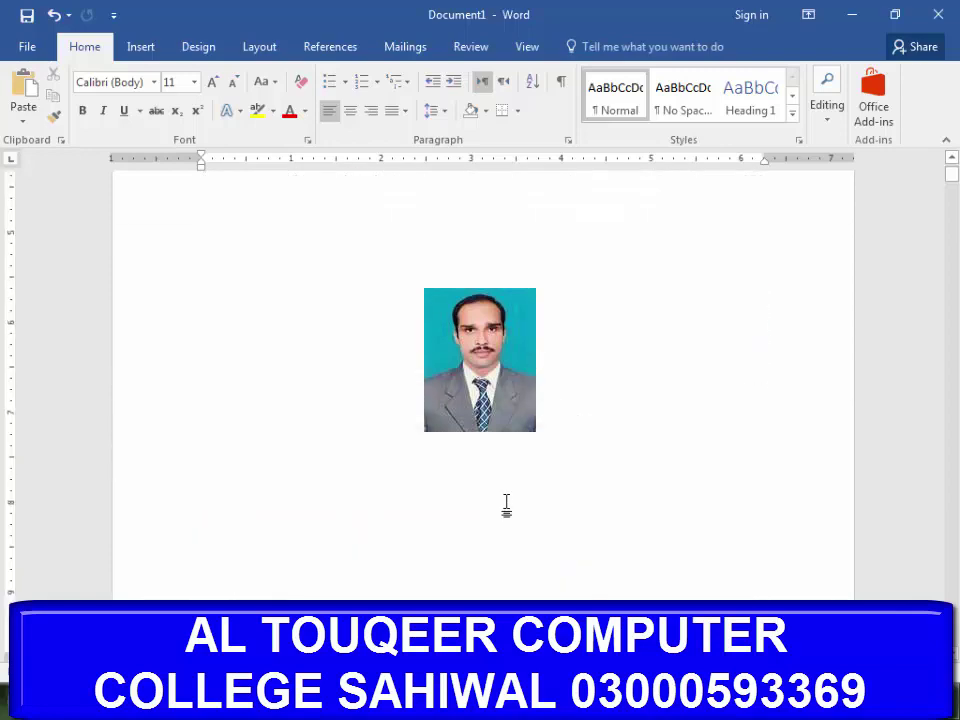
Place the cursor below the Chapter 4 heading and scroll to the photo page's footer
{"action": "left_click", "coordinate": [507, 503]}
{"action": "scroll", "coordinate": [507, 503], "scroll_direction": "up", "scroll_amount": 3}
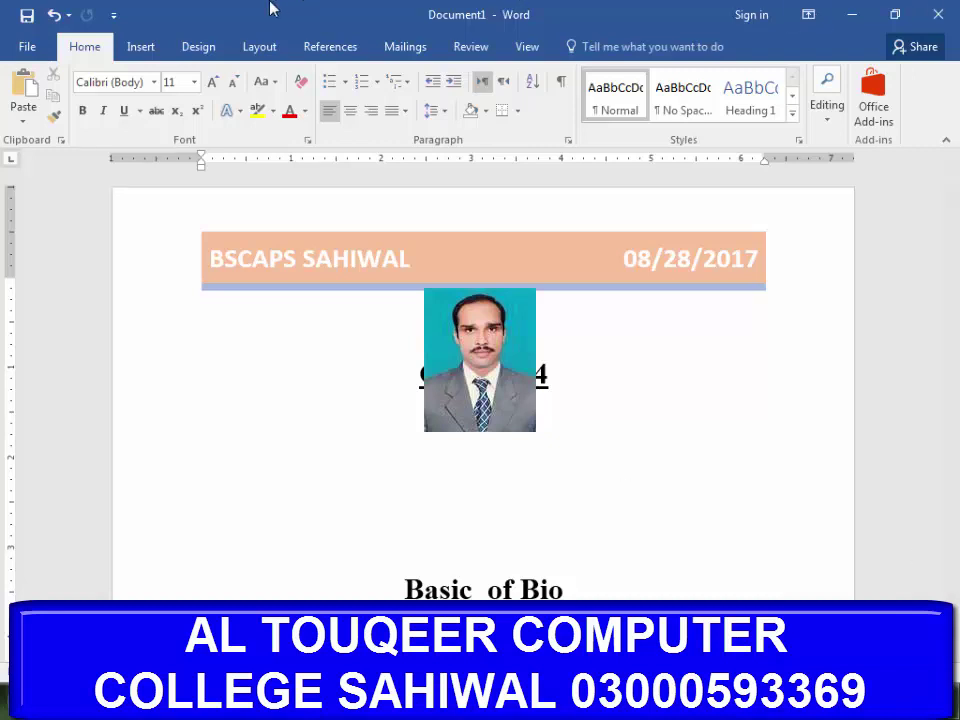
{"action": "scroll", "coordinate": [713, 535], "scroll_direction": "down", "scroll_amount": 5}
{"action": "scroll", "coordinate": [714, 540], "scroll_direction": "down", "scroll_amount": 5}
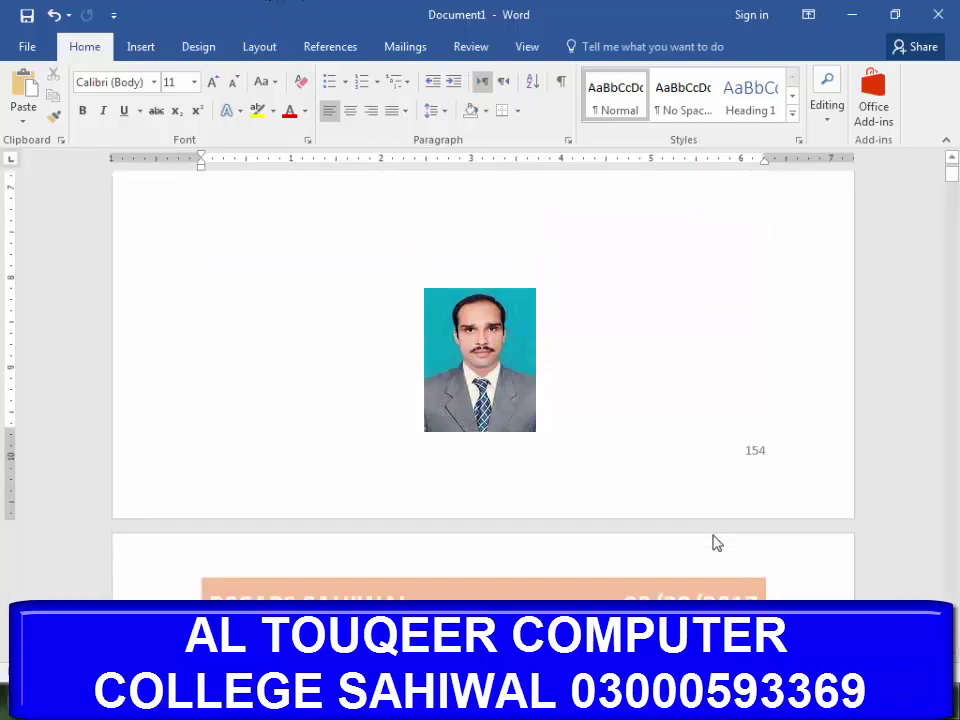
Turn on Different First Page so the photo page drops its 154 number, then close the footer
{"action": "double_click", "coordinate": [730, 455]}
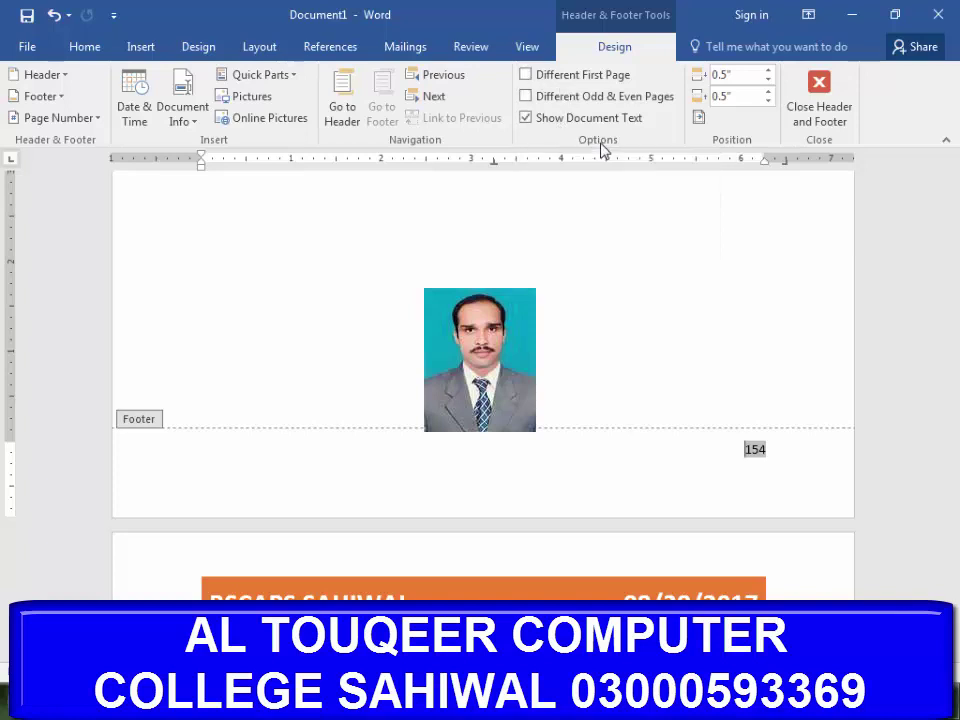
{"action": "left_click", "coordinate": [527, 77]}
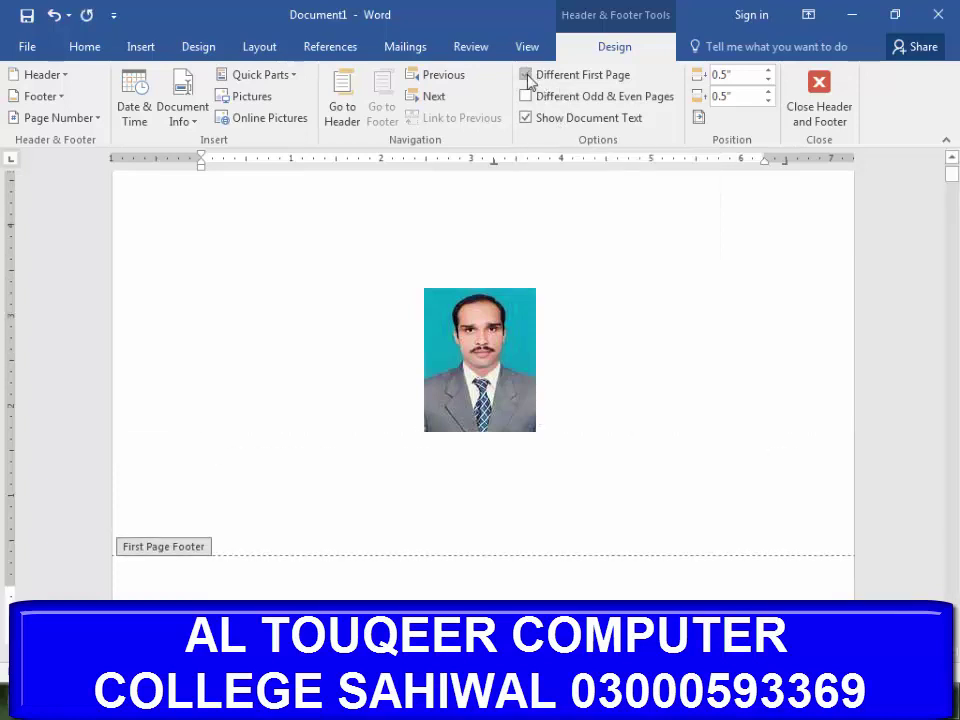
{"action": "left_click", "coordinate": [818, 100]}
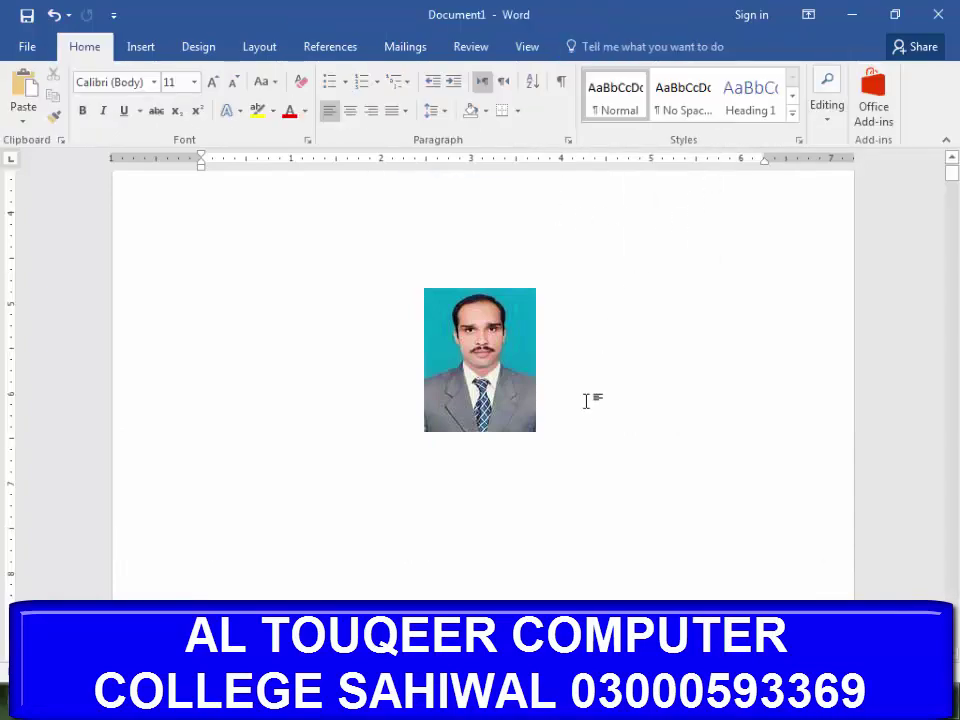
Scroll through the pages to find the footer numbered 155
{"action": "scroll", "coordinate": [586, 401], "scroll_direction": "up", "scroll_amount": 5}
{"action": "scroll", "coordinate": [586, 401], "scroll_direction": "up", "scroll_amount": 5}
{"action": "scroll", "coordinate": [586, 401], "scroll_direction": "up", "scroll_amount": 5}
{"action": "scroll", "coordinate": [600, 430], "scroll_direction": "up", "scroll_amount": 5}
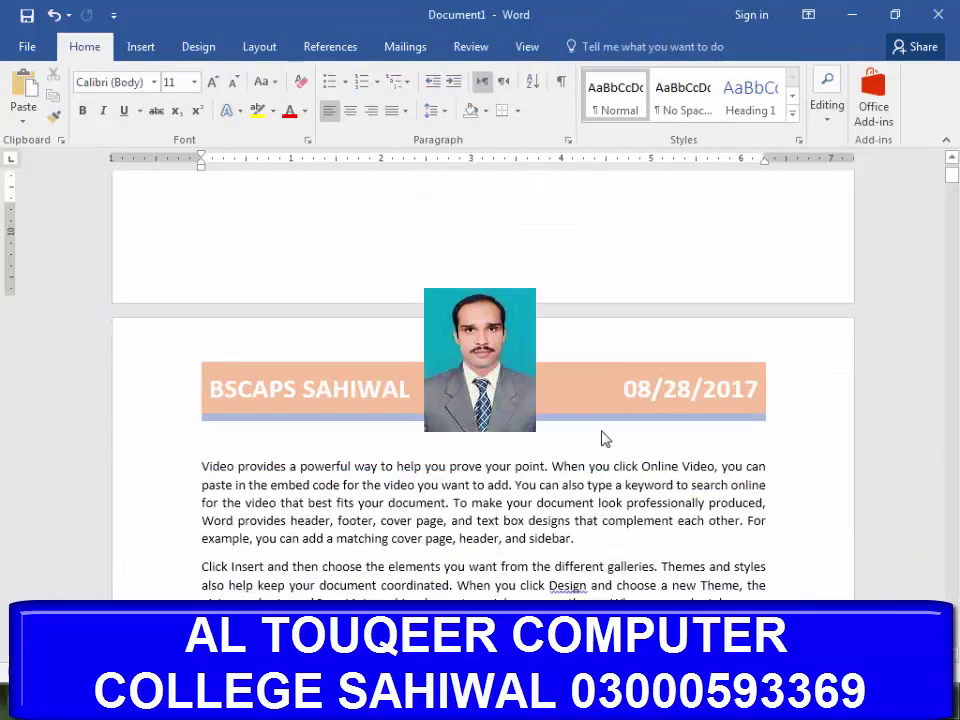
{"action": "scroll", "coordinate": [604, 438], "scroll_direction": "down", "scroll_amount": 5}
{"action": "scroll", "coordinate": [610, 430], "scroll_direction": "down", "scroll_amount": 2}
{"action": "scroll", "coordinate": [620, 420], "scroll_direction": "down", "scroll_amount": 3}
{"action": "scroll", "coordinate": [731, 488], "scroll_direction": "down", "scroll_amount": 2}
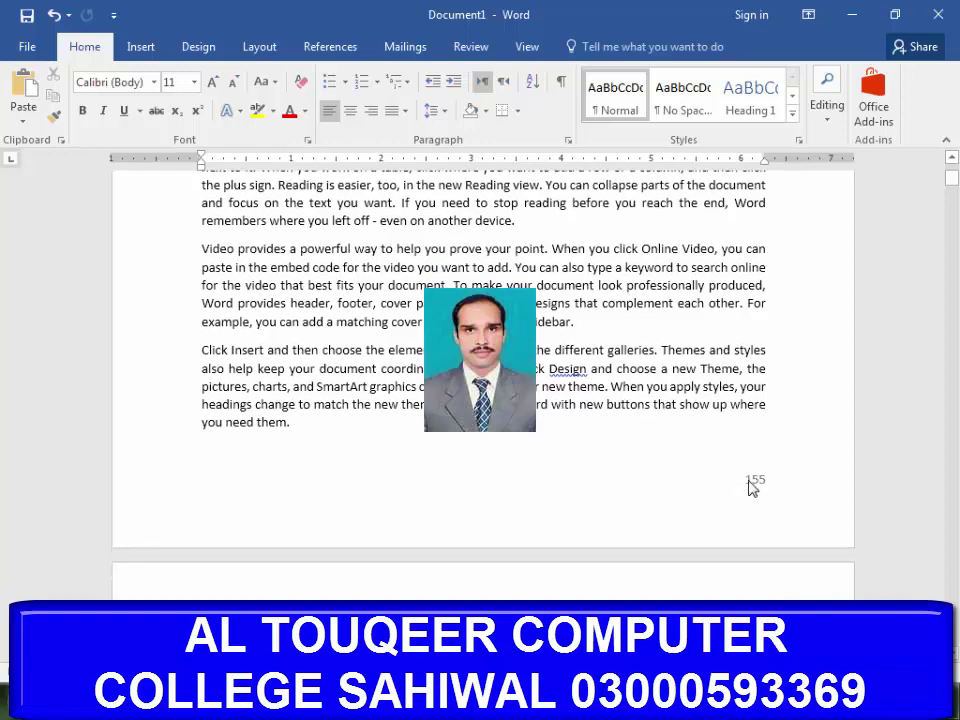
{"action": "scroll", "coordinate": [750, 484], "scroll_direction": "up", "scroll_amount": 2}
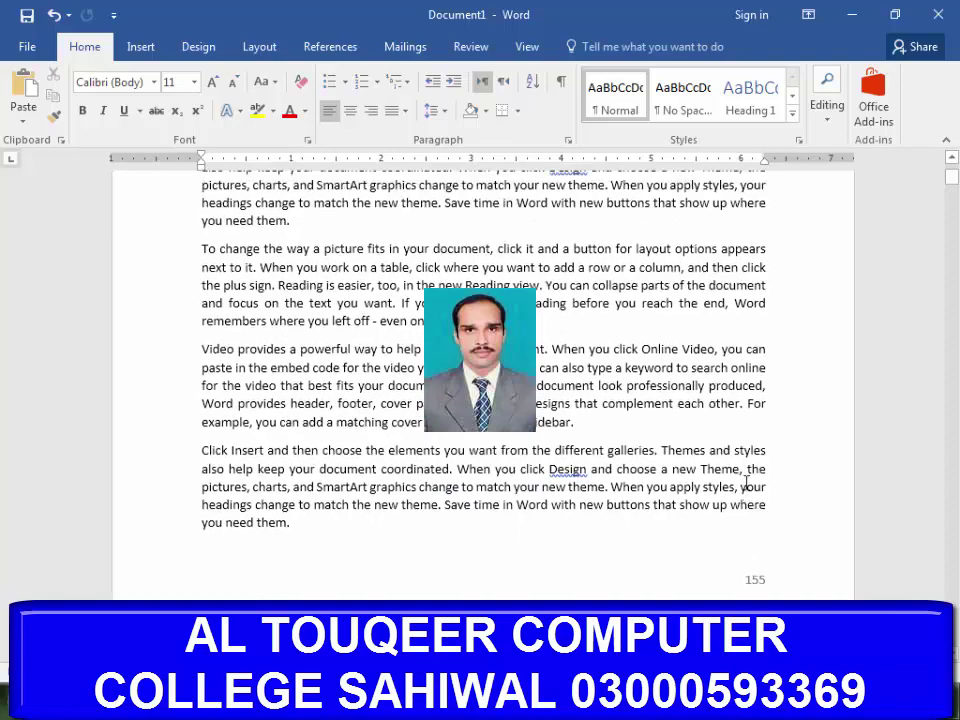
{"action": "scroll", "coordinate": [302, 241], "scroll_direction": "up", "scroll_amount": 4}
{"action": "scroll", "coordinate": [555, 450], "scroll_direction": "down", "scroll_amount": 2}
{"action": "scroll", "coordinate": [735, 236], "scroll_direction": "down", "scroll_amount": 4}
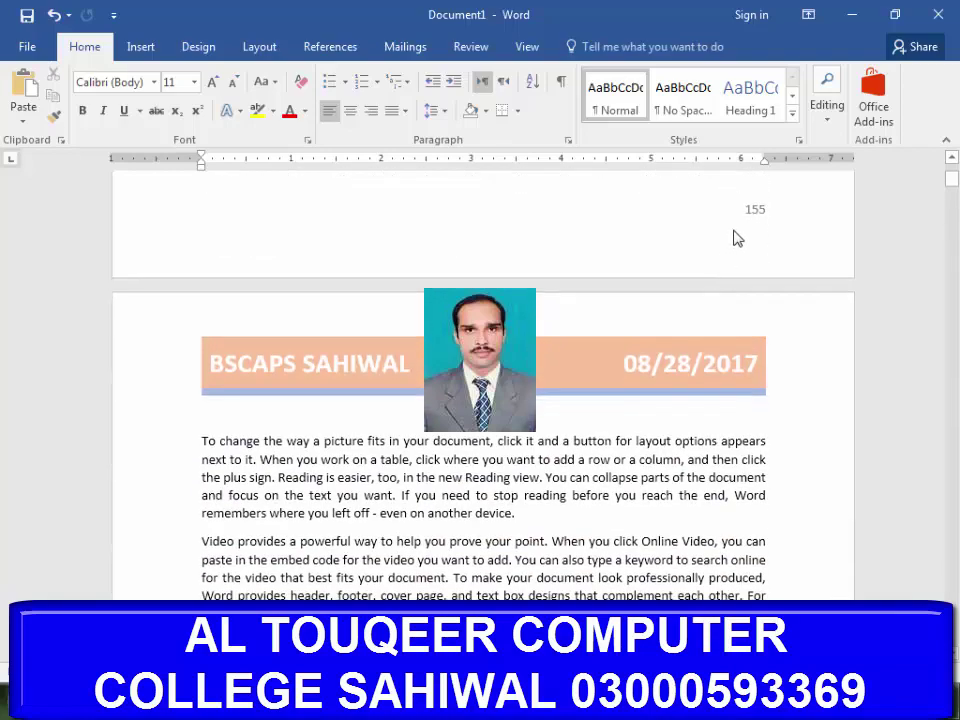
Restart the footer page numbering at 1 and close header and footer editing
{"action": "double_click", "coordinate": [735, 236]}
{"action": "left_click", "coordinate": [55, 117]}
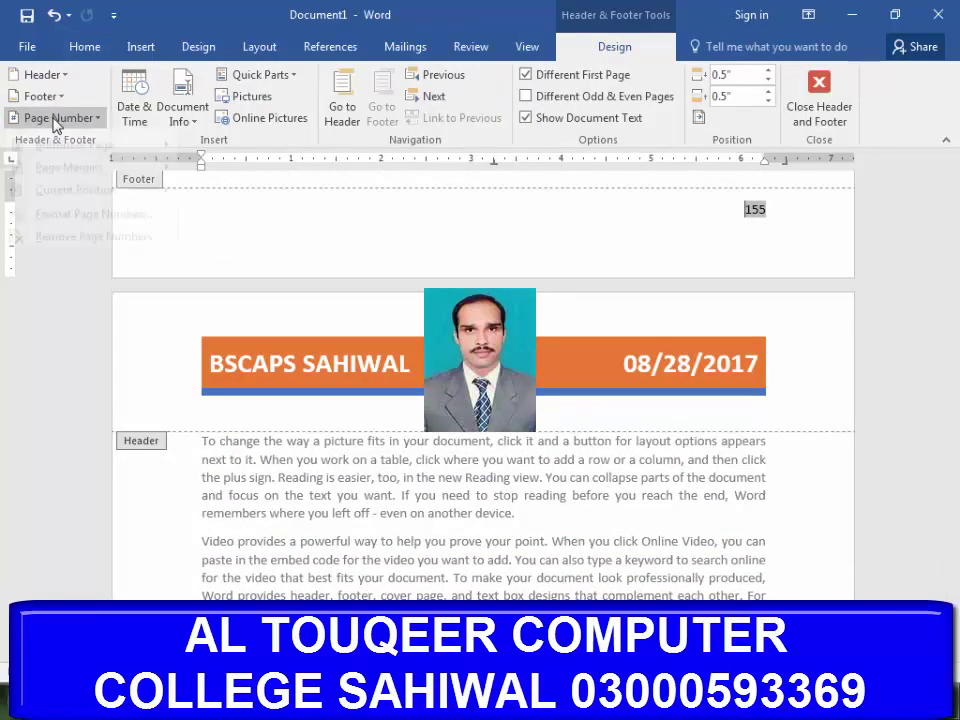
{"action": "left_click", "coordinate": [55, 234]}
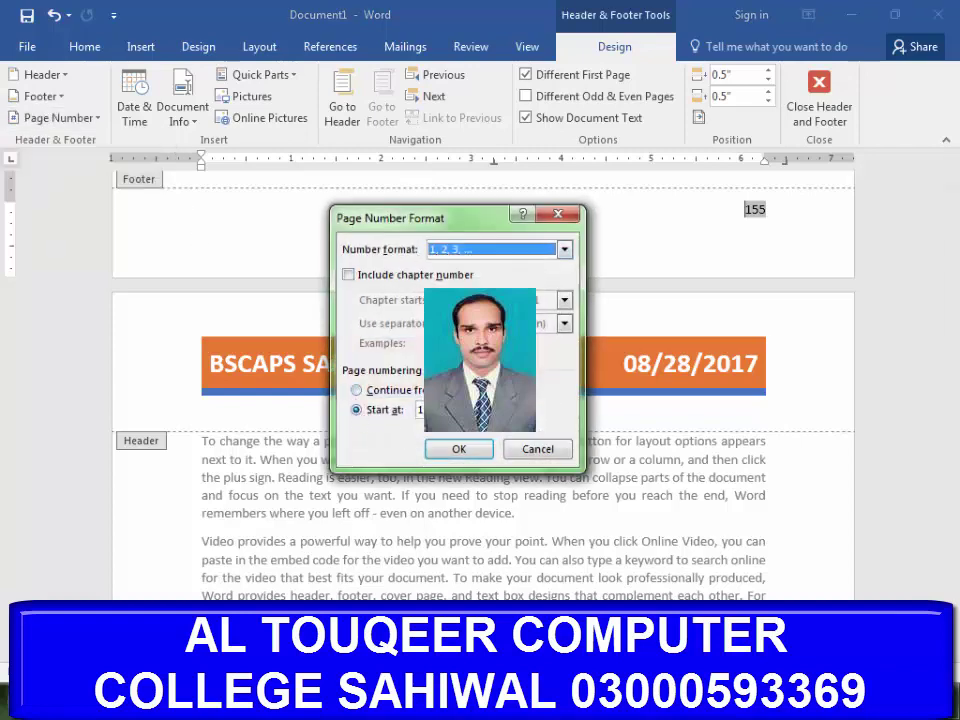
{"action": "left_click", "coordinate": [356, 409]}
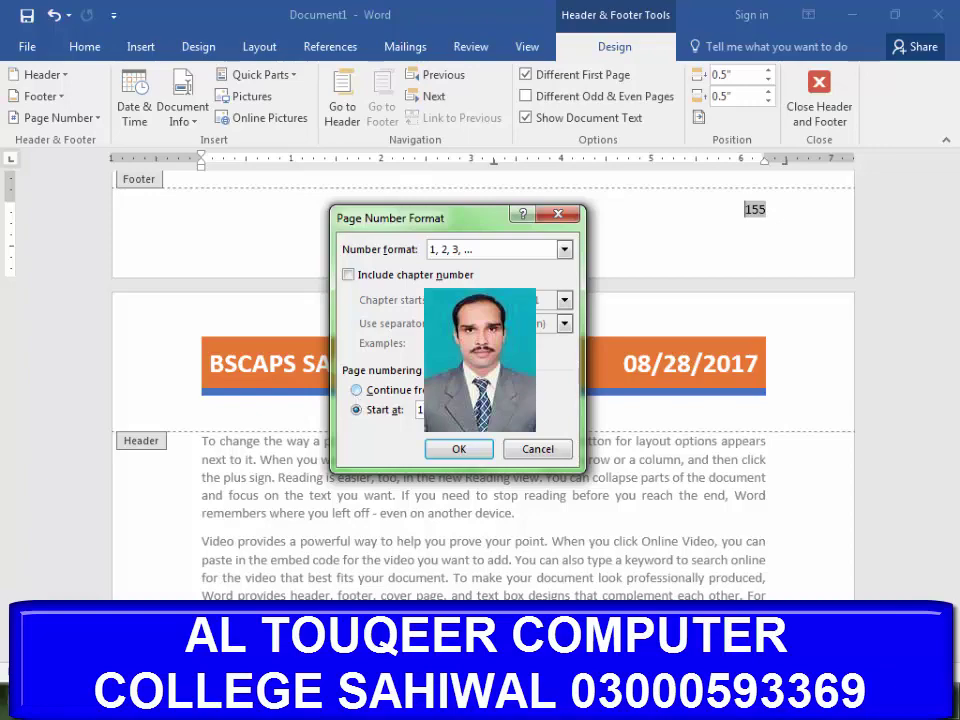
{"action": "left_click", "coordinate": [459, 449]}
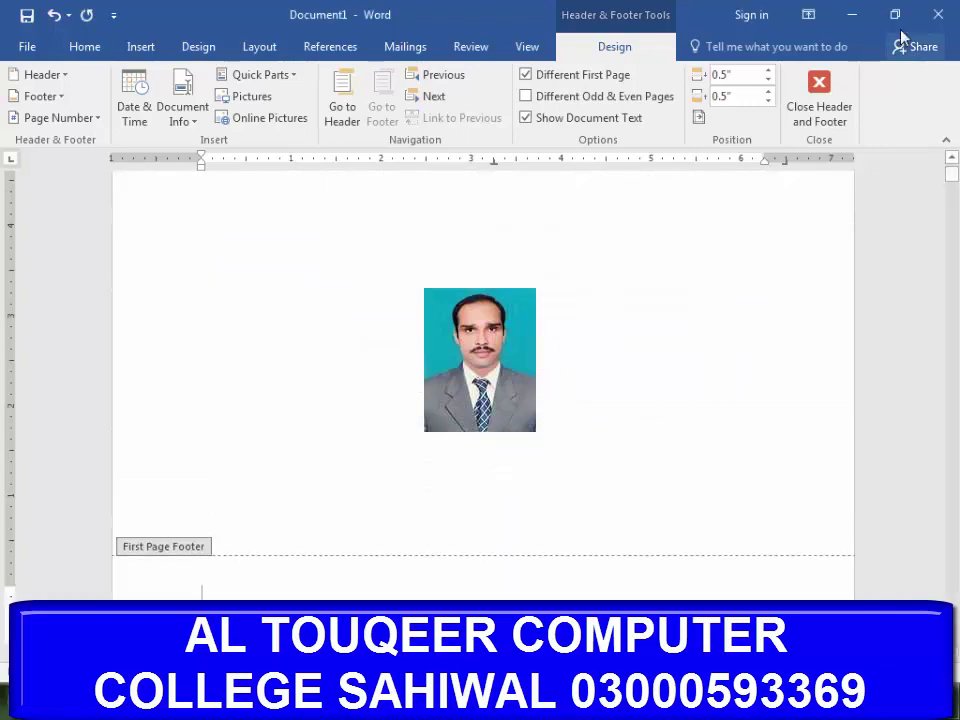
{"action": "left_click", "coordinate": [821, 92]}
{"action": "scroll", "coordinate": [475, 450], "scroll_direction": "up", "scroll_amount": 5}
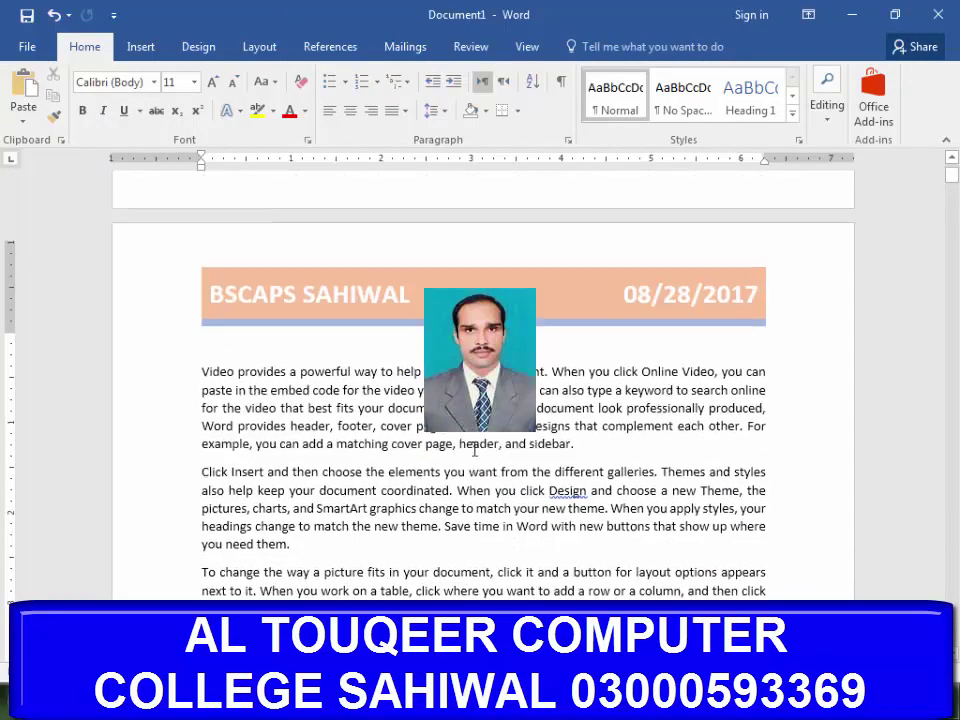
{"action": "scroll", "coordinate": [475, 450], "scroll_direction": "up", "scroll_amount": 3}
{"action": "scroll", "coordinate": [472, 450], "scroll_direction": "up", "scroll_amount": 3}
{"action": "scroll", "coordinate": [469, 450], "scroll_direction": "up", "scroll_amount": 2}
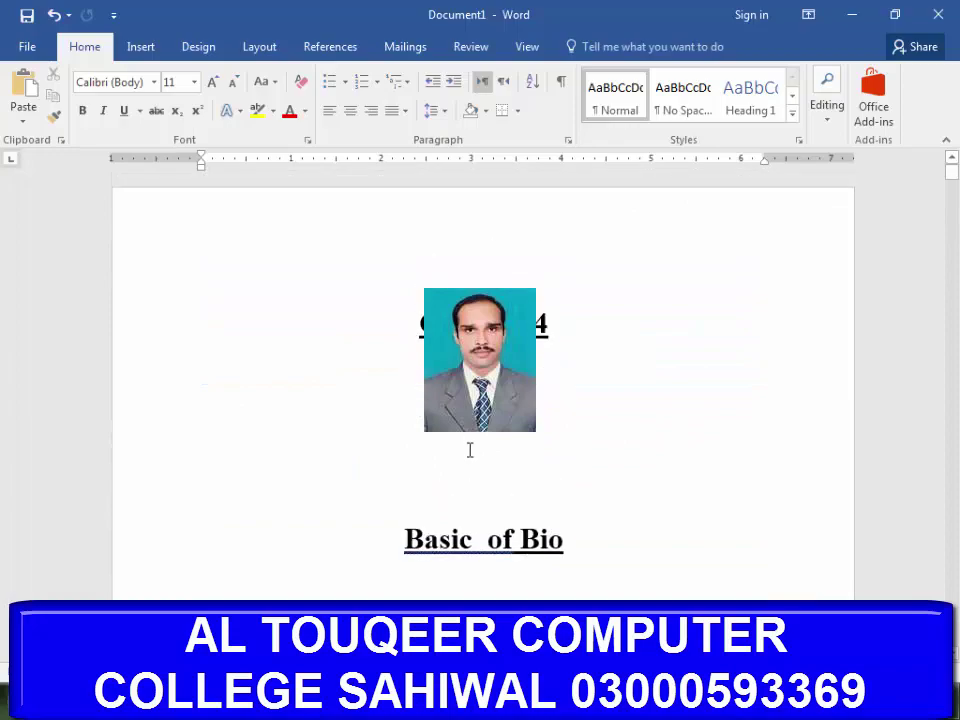
{"action": "scroll", "coordinate": [471, 465], "scroll_direction": "down", "scroll_amount": 5}
{"action": "scroll", "coordinate": [473, 484], "scroll_direction": "down", "scroll_amount": 5}
{"action": "scroll", "coordinate": [640, 523], "scroll_direction": "down", "scroll_amount": 5}
{"action": "scroll", "coordinate": [692, 520], "scroll_direction": "down", "scroll_amount": 5}
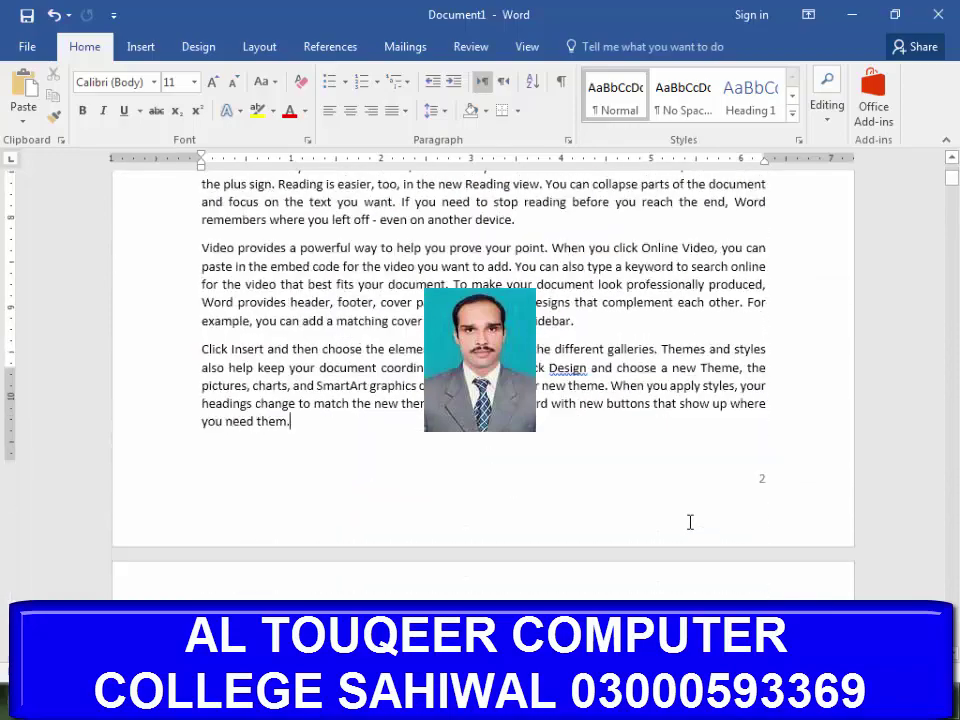
{"action": "scroll", "coordinate": [690, 522], "scroll_direction": "down", "scroll_amount": 2}
{"action": "scroll", "coordinate": [492, 552], "scroll_direction": "up", "scroll_amount": 10}
{"action": "scroll", "coordinate": [497, 548], "scroll_direction": "up", "scroll_amount": 5}
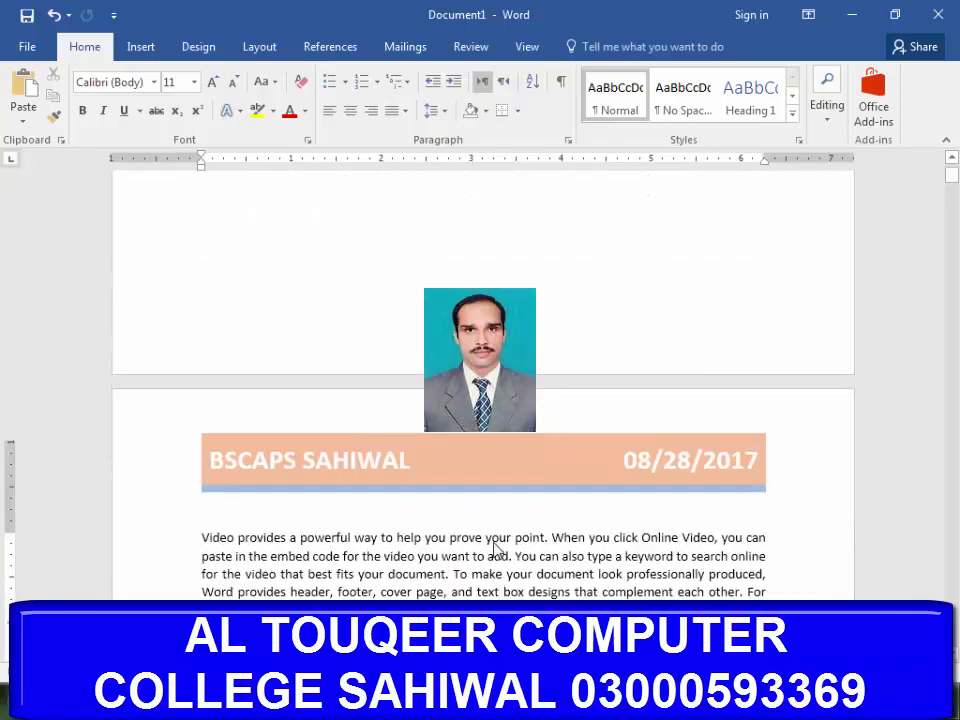
{"action": "scroll", "coordinate": [500, 545], "scroll_direction": "up", "scroll_amount": 3}
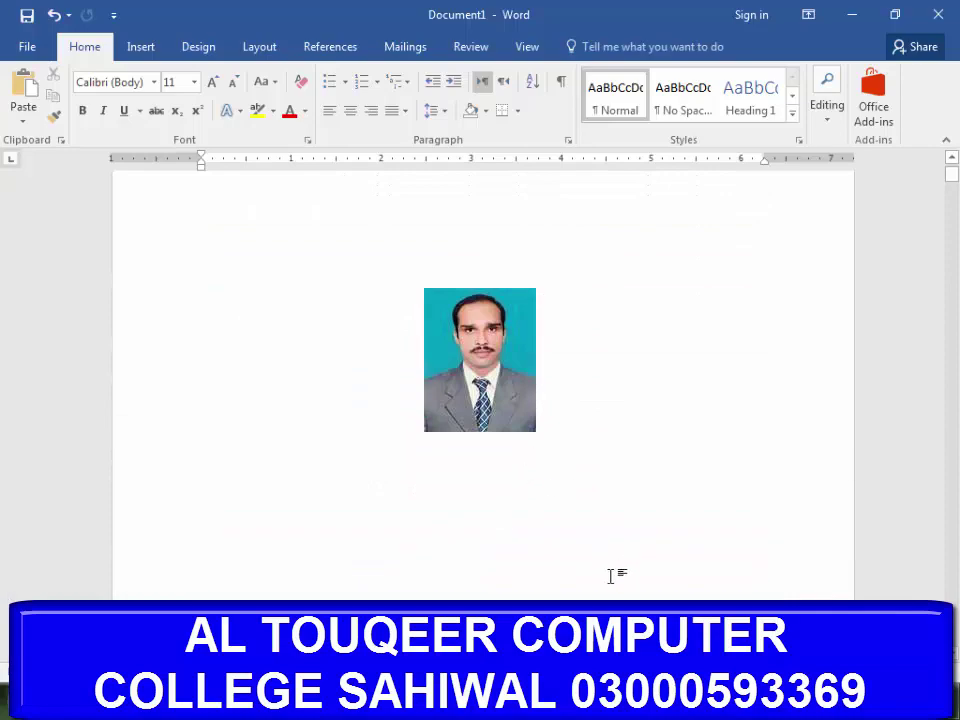
{"action": "scroll", "coordinate": [610, 574], "scroll_direction": "down", "scroll_amount": 5}
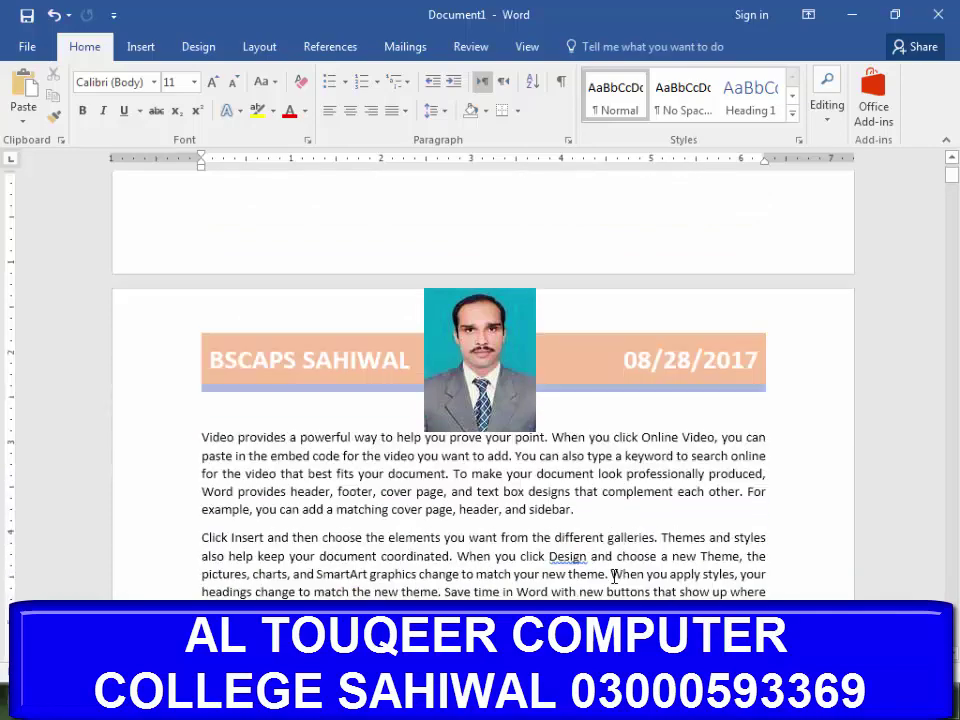
{"action": "scroll", "coordinate": [614, 574], "scroll_direction": "down", "scroll_amount": 5}
{"action": "scroll", "coordinate": [631, 563], "scroll_direction": "down", "scroll_amount": 3}
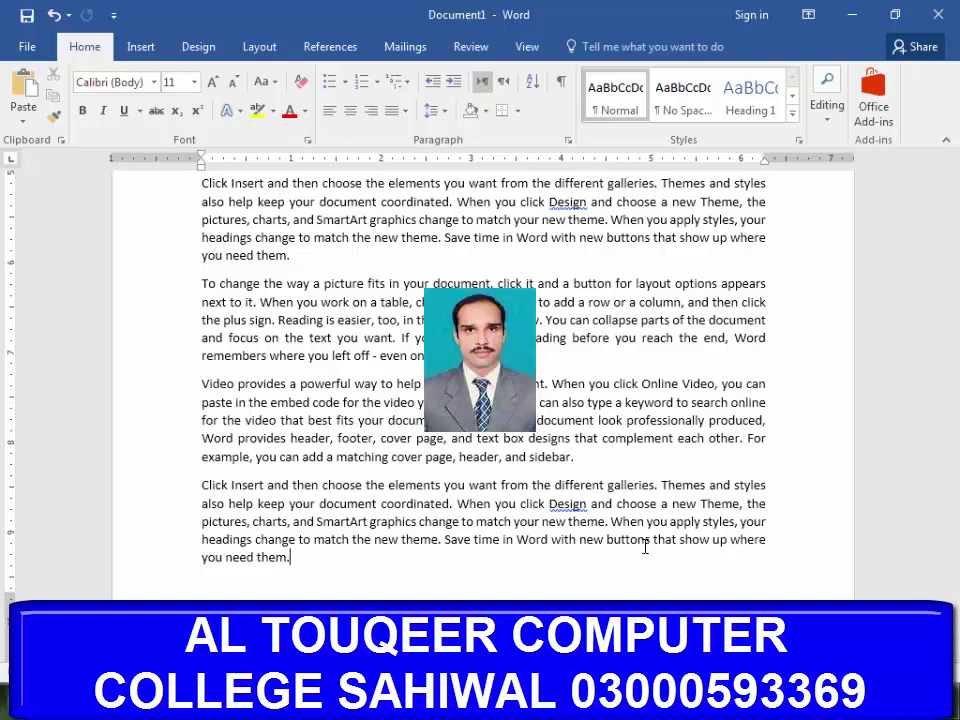
{"action": "scroll", "coordinate": [418, 229], "scroll_direction": "down", "scroll_amount": 1}
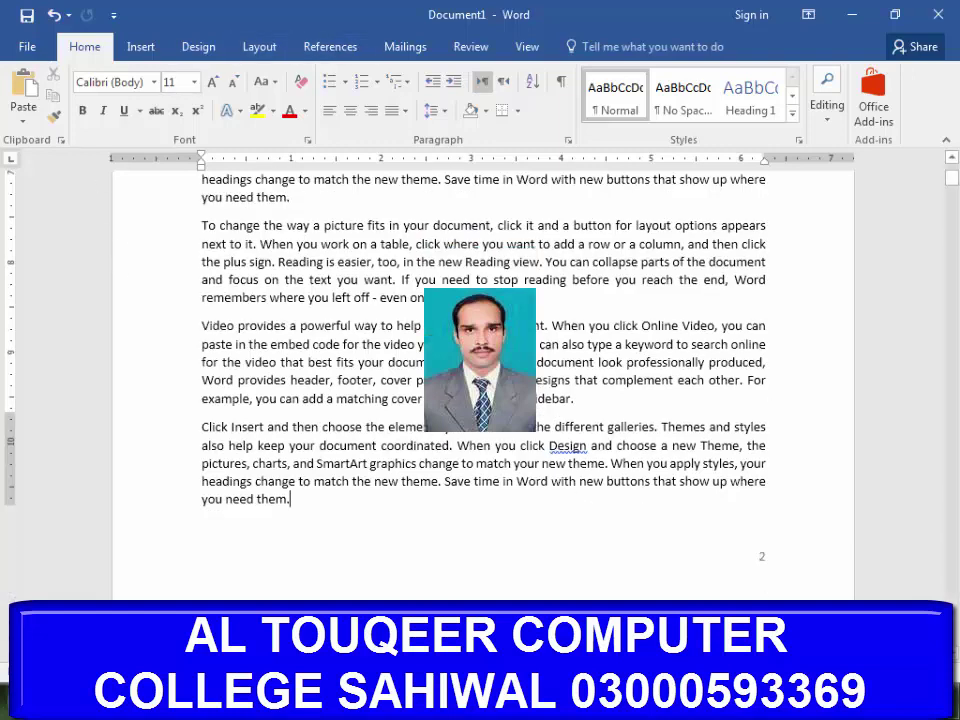
{"action": "scroll", "coordinate": [418, 229], "scroll_direction": "down", "scroll_amount": 3}
{"action": "scroll", "coordinate": [483, 385], "scroll_direction": "down", "scroll_amount": 5}
{"action": "scroll", "coordinate": [483, 385], "scroll_direction": "down", "scroll_amount": 2}
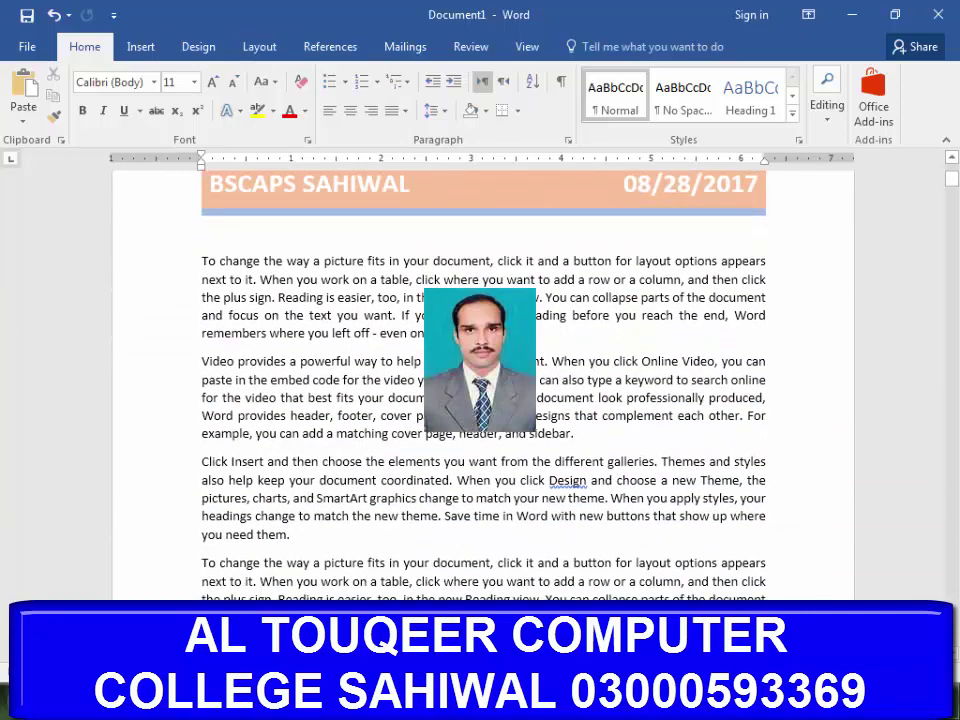
{"action": "scroll", "coordinate": [483, 385], "scroll_direction": "down", "scroll_amount": 10}
{"action": "scroll", "coordinate": [483, 385], "scroll_direction": "down", "scroll_amount": 10}
{"action": "scroll", "coordinate": [483, 385], "scroll_direction": "down", "scroll_amount": 10}
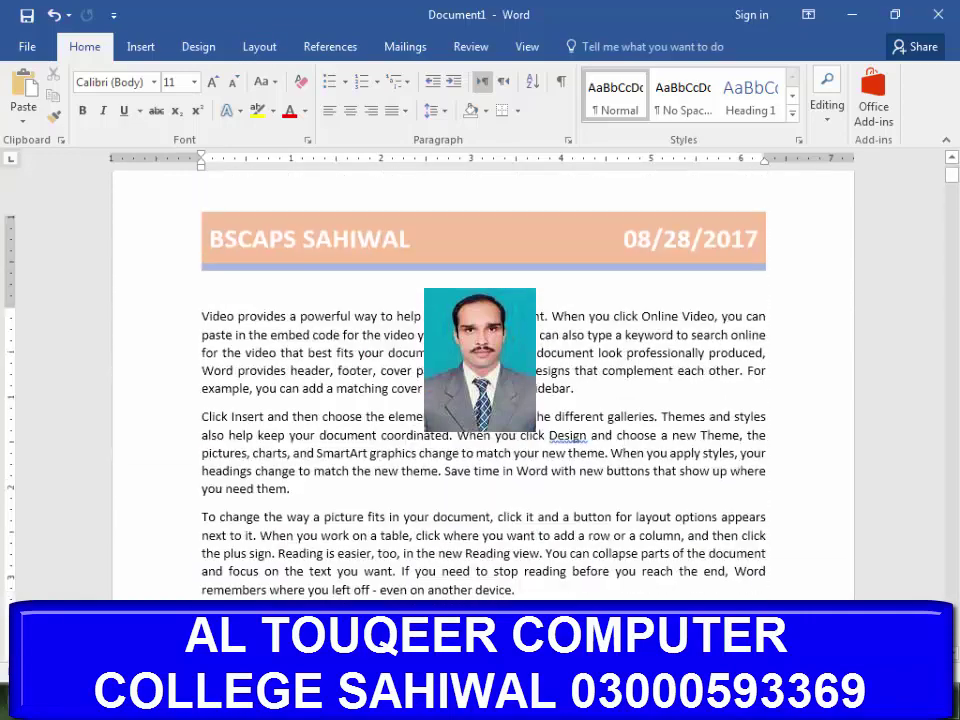
{"action": "scroll", "coordinate": [483, 385], "scroll_direction": "down", "scroll_amount": 10}
{"action": "scroll", "coordinate": [360, 188], "scroll_direction": "up", "scroll_amount": 1}
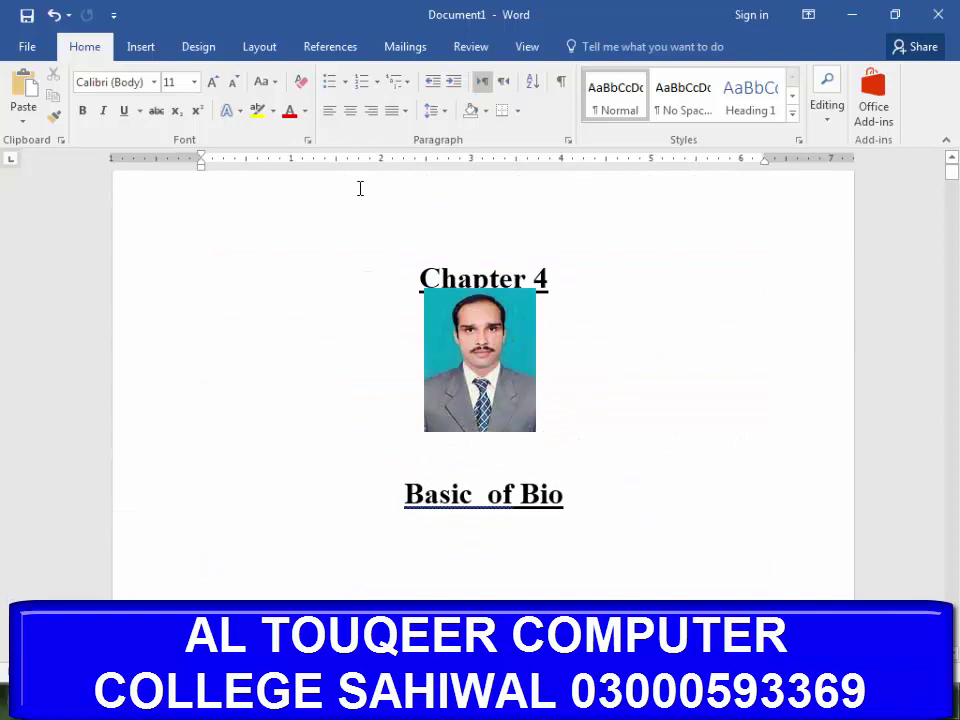
Show formatting marks and insert a Continuous section break after the title page
{"action": "left_click", "coordinate": [561, 81]}
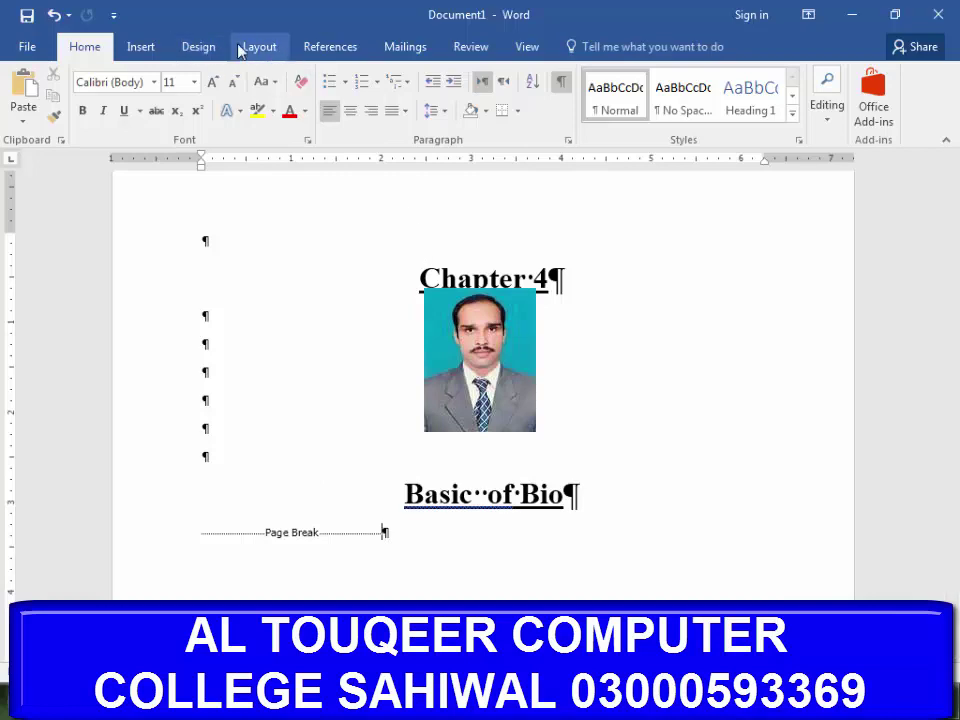
{"action": "left_click", "coordinate": [272, 47]}
{"action": "left_click", "coordinate": [255, 75]}
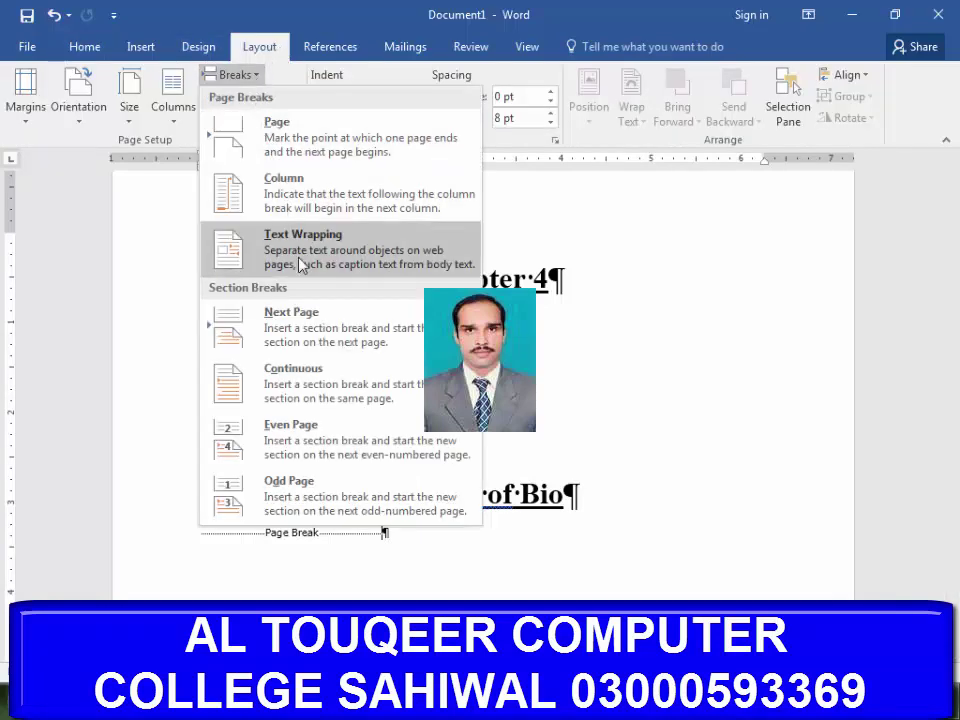
{"action": "left_click", "coordinate": [317, 398]}
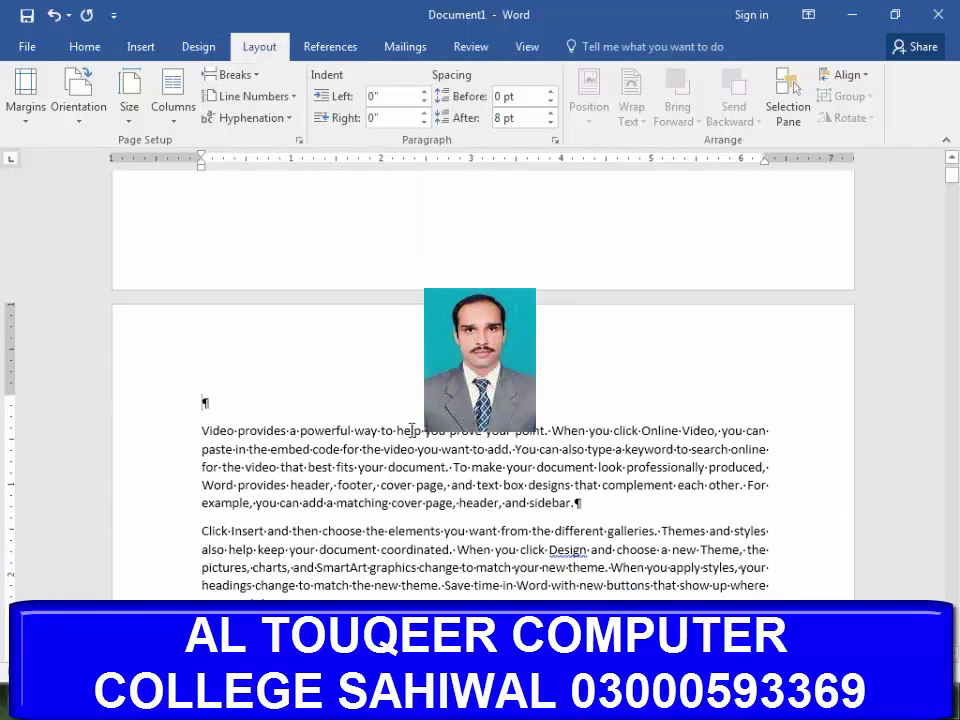
Scroll through the pages to check the new section break
{"action": "scroll", "coordinate": [489, 458], "scroll_direction": "down", "scroll_amount": 5}
{"action": "scroll", "coordinate": [489, 458], "scroll_direction": "down", "scroll_amount": 2}
{"action": "scroll", "coordinate": [489, 458], "scroll_direction": "down", "scroll_amount": 4}
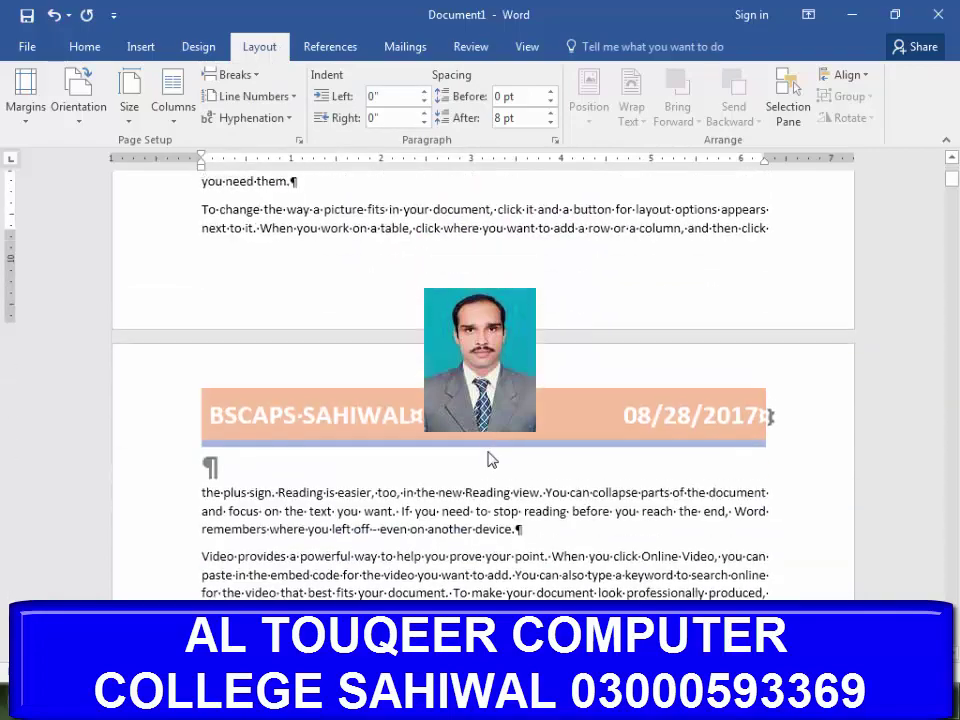
{"action": "scroll", "coordinate": [600, 400], "scroll_direction": "up", "scroll_amount": 1}
{"action": "scroll", "coordinate": [590, 400], "scroll_direction": "up", "scroll_amount": 2}
{"action": "scroll", "coordinate": [587, 334], "scroll_direction": "up", "scroll_amount": 2}
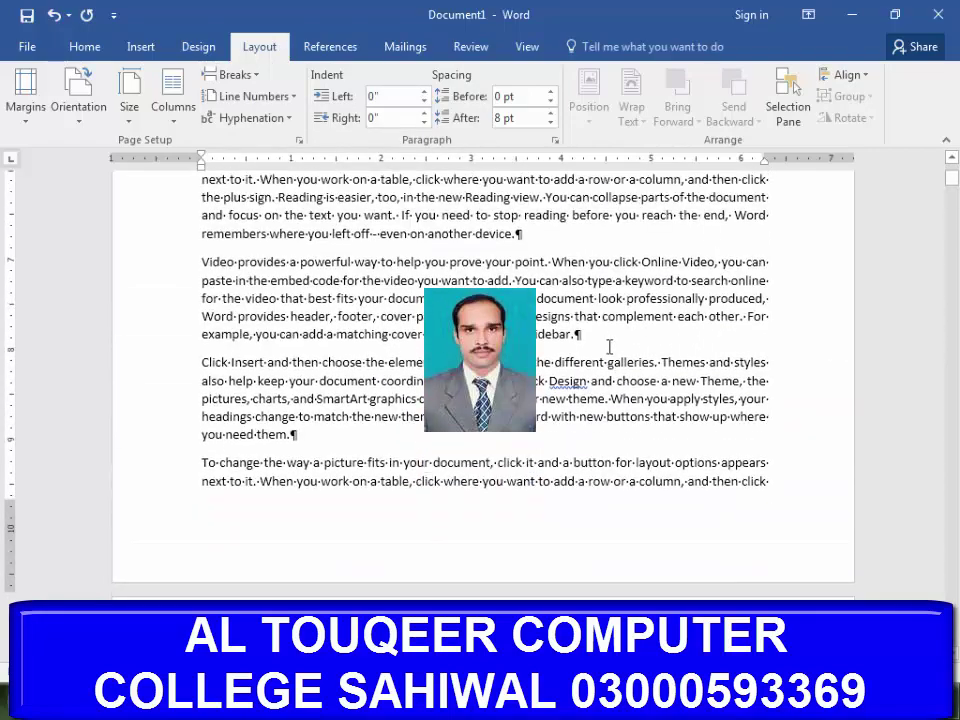
{"action": "scroll", "coordinate": [610, 347], "scroll_direction": "up", "scroll_amount": 1}
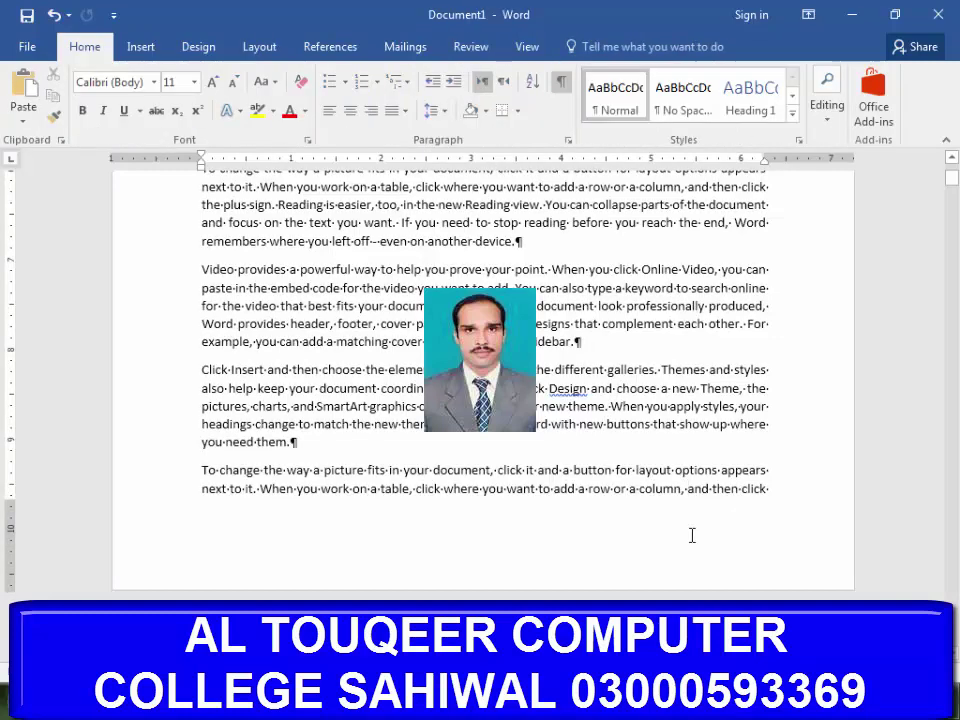
Turn off Different First Page in the footer and close header and footer editing
{"action": "double_click", "coordinate": [692, 540]}
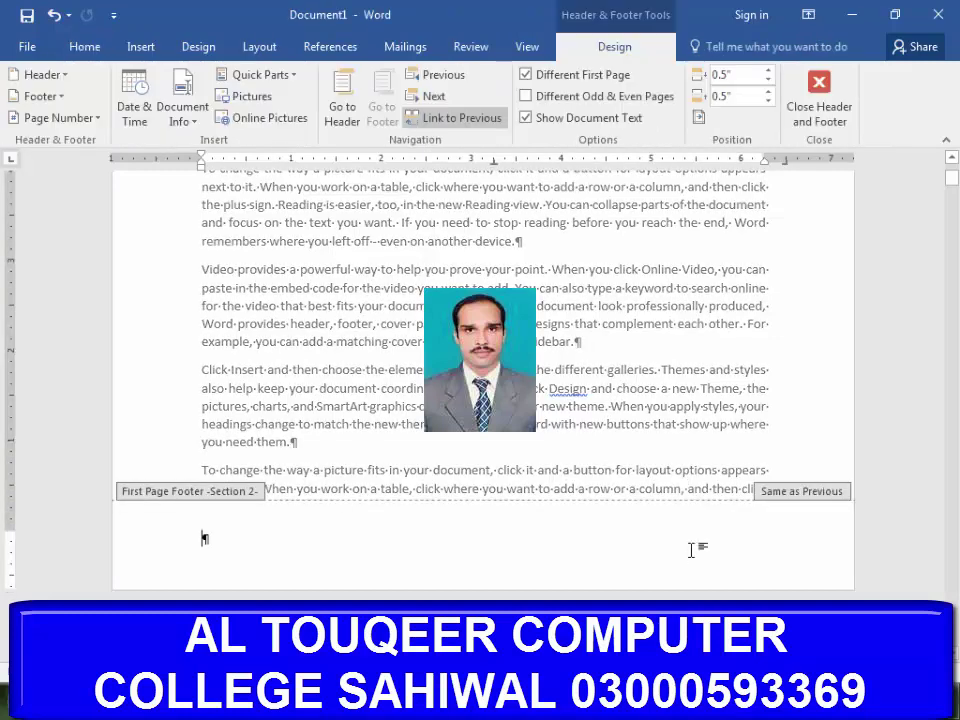
{"action": "left_click", "coordinate": [526, 74]}
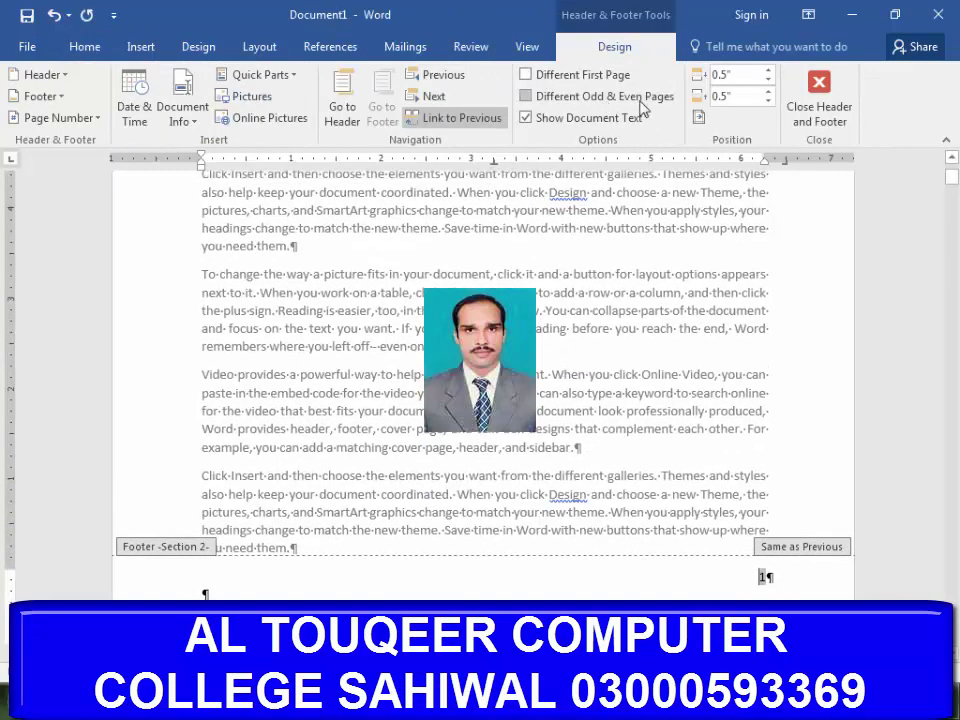
{"action": "left_click", "coordinate": [820, 100]}
Hide formatting marks and scroll down to confirm the first page shows number 1
{"action": "scroll", "coordinate": [655, 427], "scroll_direction": "up", "scroll_amount": 10}
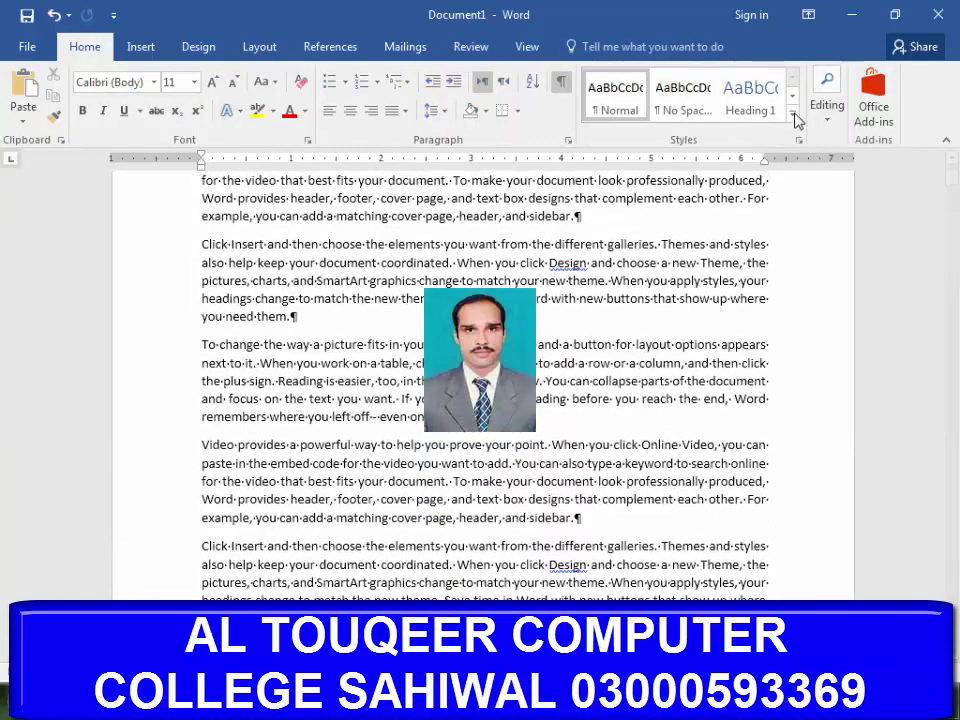
{"action": "scroll", "coordinate": [397, 378], "scroll_direction": "down", "scroll_amount": 15}
{"action": "scroll", "coordinate": [397, 378], "scroll_direction": "up", "scroll_amount": 3}
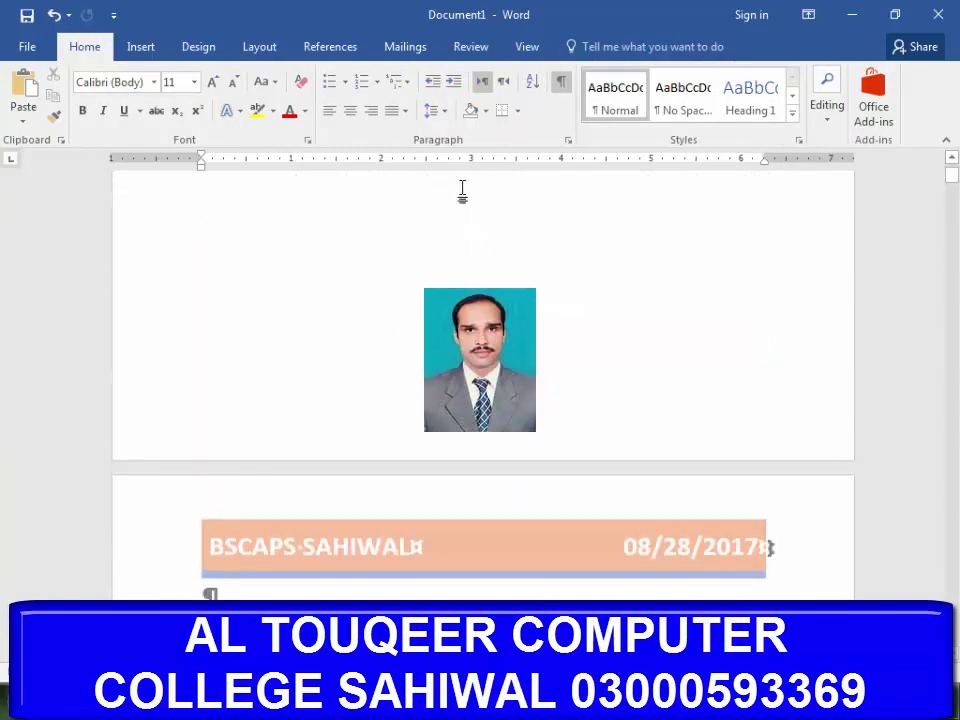
{"action": "left_click", "coordinate": [562, 84]}
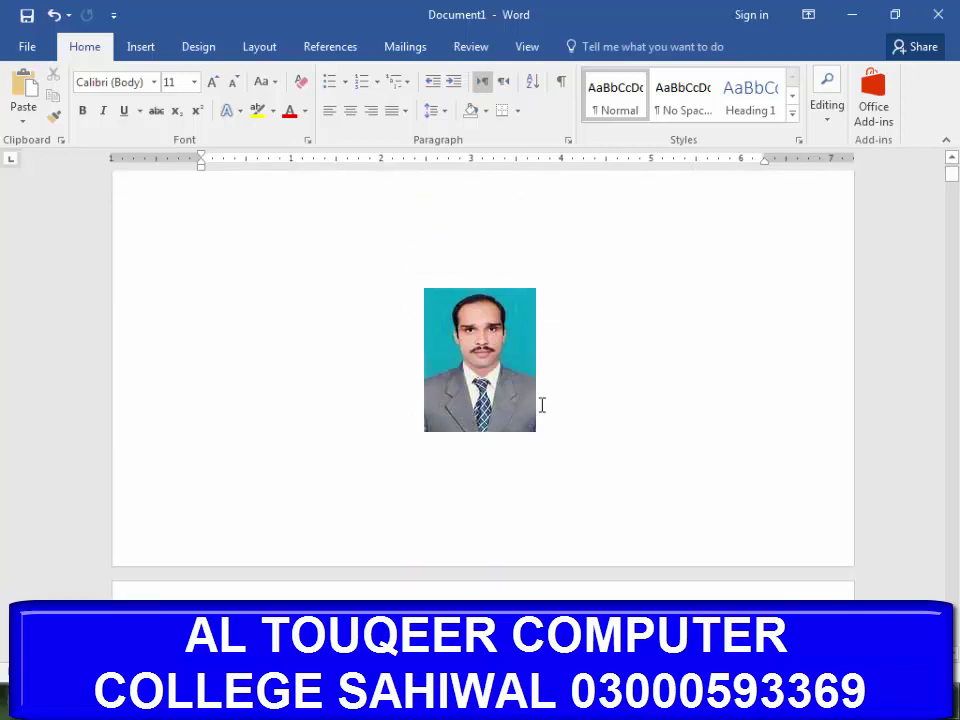
{"action": "scroll", "coordinate": [540, 405], "scroll_direction": "down", "scroll_amount": 10}
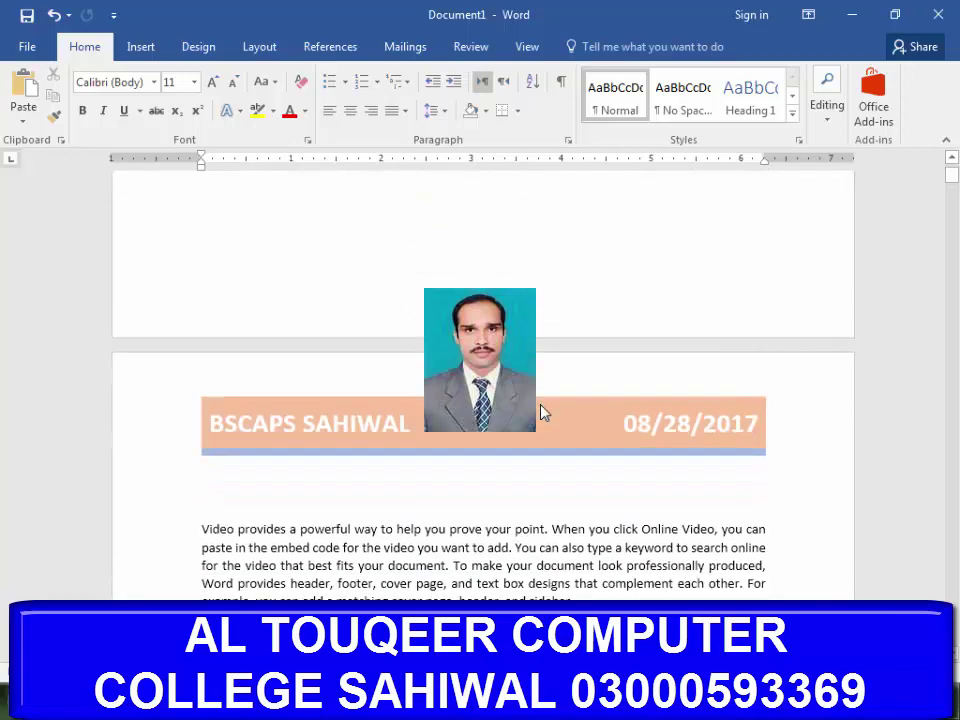
{"action": "scroll", "coordinate": [541, 411], "scroll_direction": "down", "scroll_amount": 6}
{"action": "scroll", "coordinate": [541, 411], "scroll_direction": "down", "scroll_amount": 4}
{"action": "scroll", "coordinate": [540, 405], "scroll_direction": "down", "scroll_amount": 4}
{"action": "scroll", "coordinate": [541, 405], "scroll_direction": "down", "scroll_amount": 2}
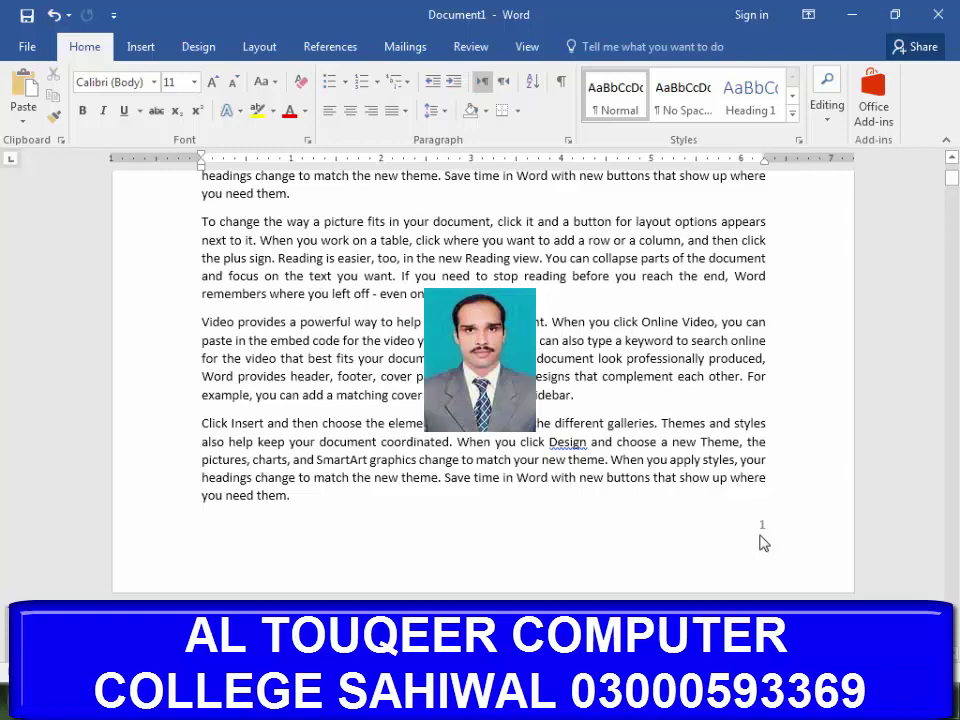
Show formatting marks again and close Document1, bringing up the save prompt
{"action": "scroll", "coordinate": [760, 545], "scroll_direction": "up", "scroll_amount": 5}
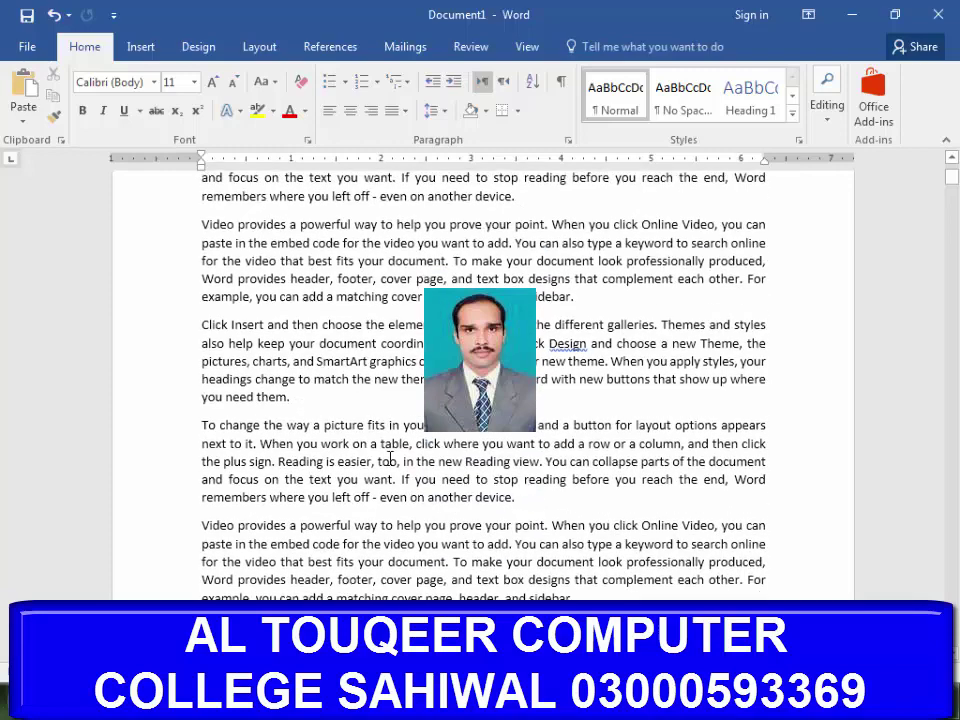
{"action": "scroll", "coordinate": [253, 450], "scroll_direction": "up", "scroll_amount": 3}
{"action": "scroll", "coordinate": [336, 441], "scroll_direction": "up", "scroll_amount": 5}
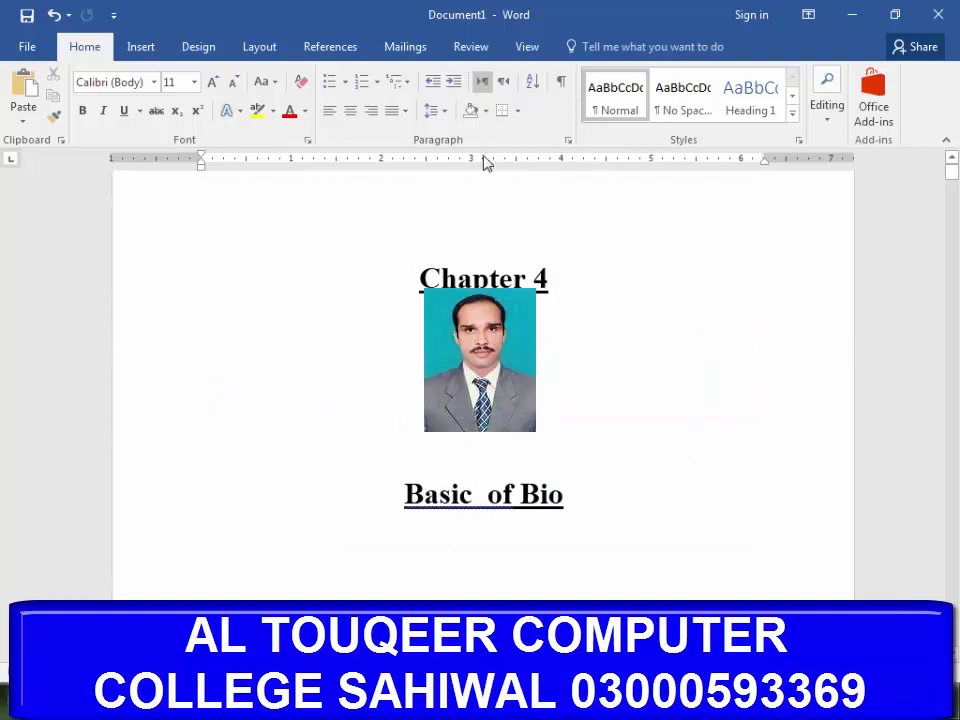
{"action": "left_click", "coordinate": [561, 80]}
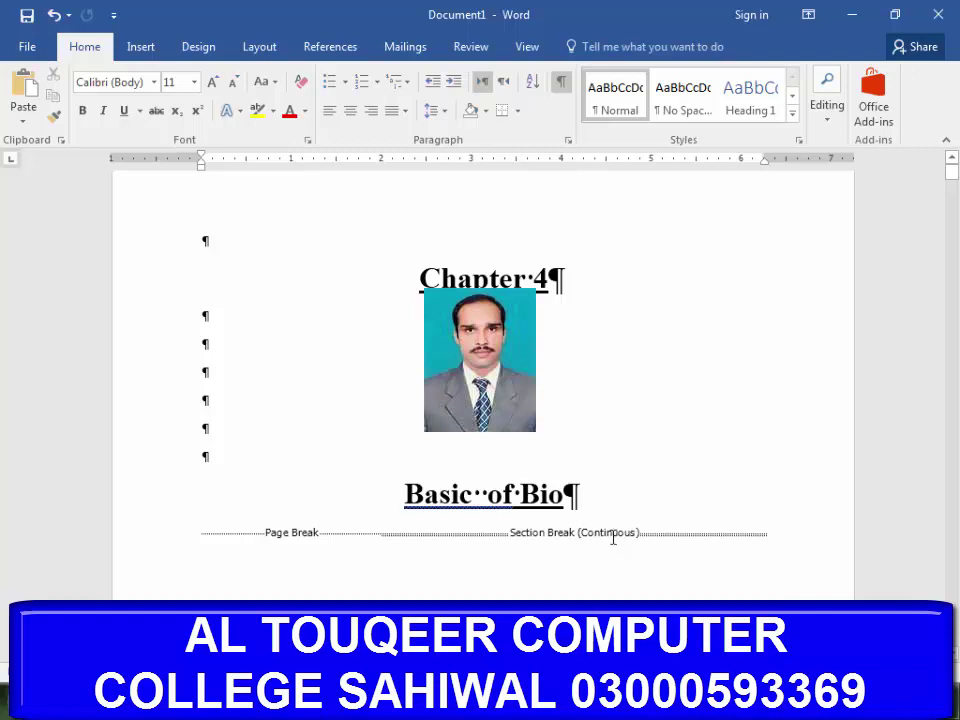
{"action": "left_click", "coordinate": [938, 14]}
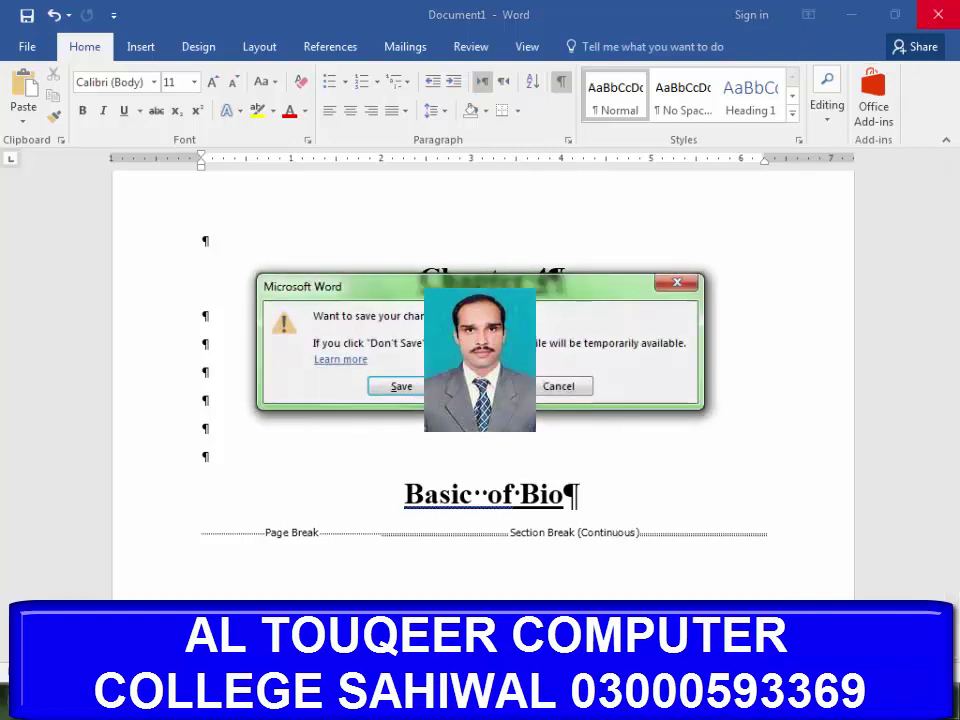
Close Document1 without saving and launch a new Word session from the Run box
{"action": "key", "text": "n"}
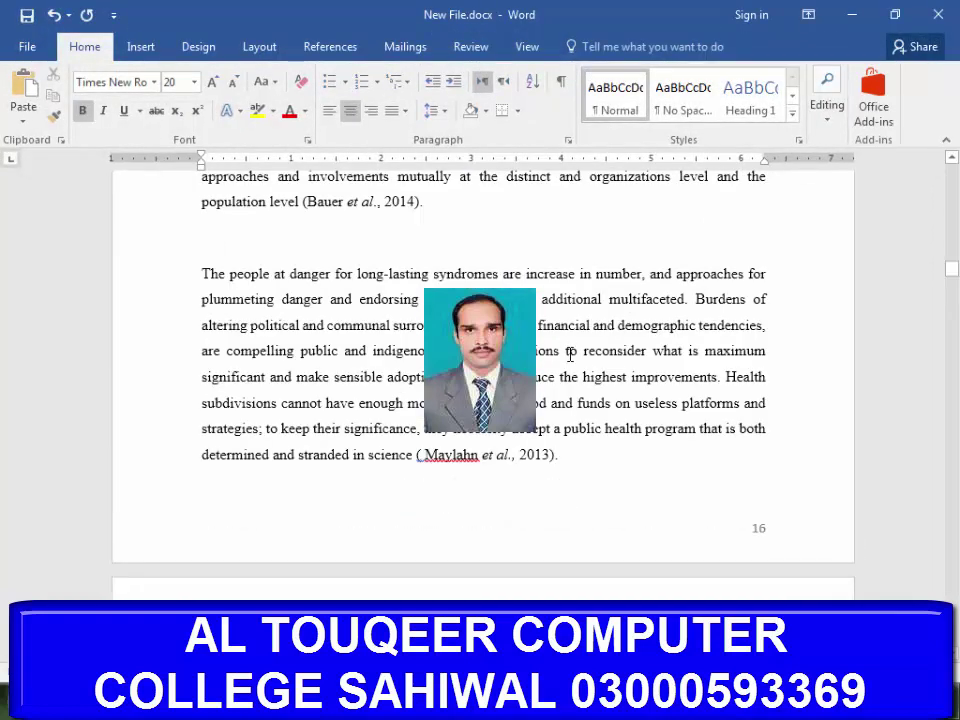
{"action": "key", "text": "super+r"}
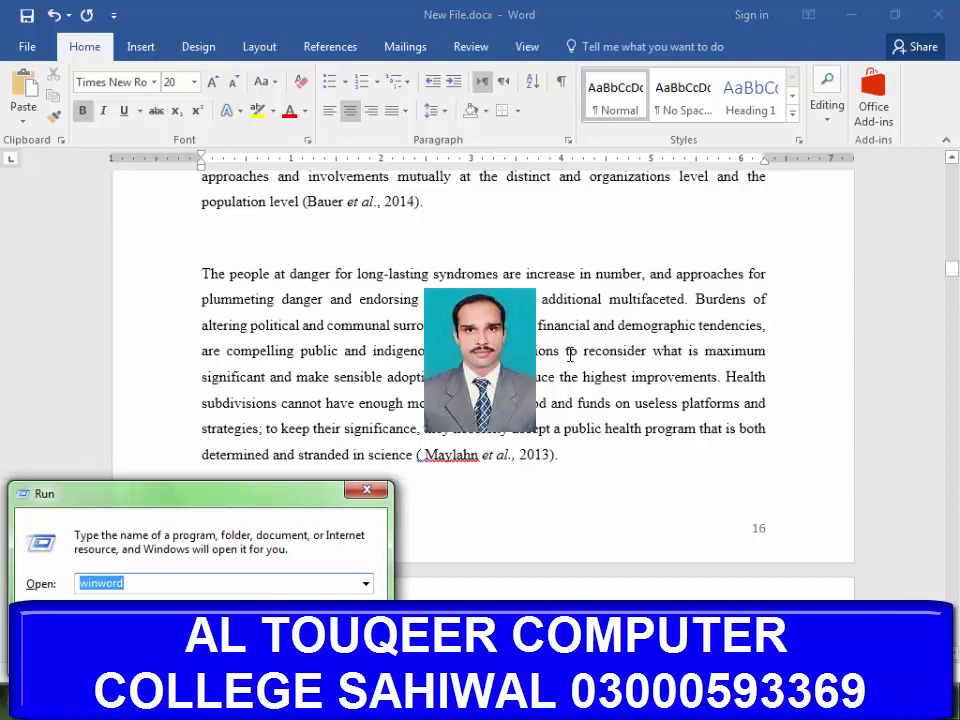
{"action": "key", "text": "Return"}
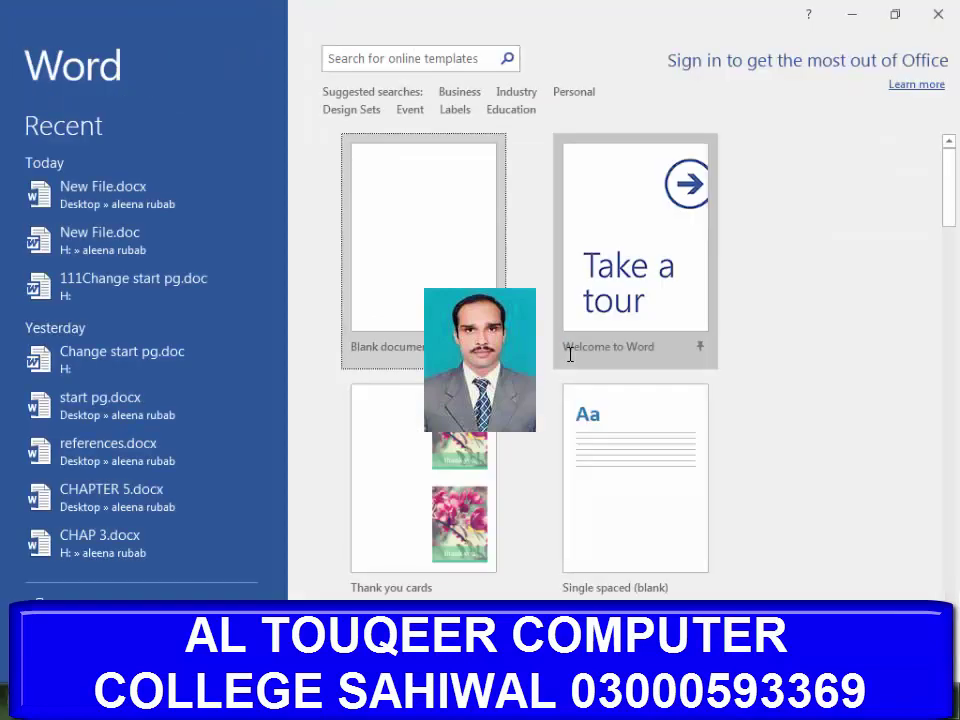
Create a blank document with formatting marks hidden and generate sample paragraphs using =rand(75,5)
{"action": "left_click", "coordinate": [455, 273]}
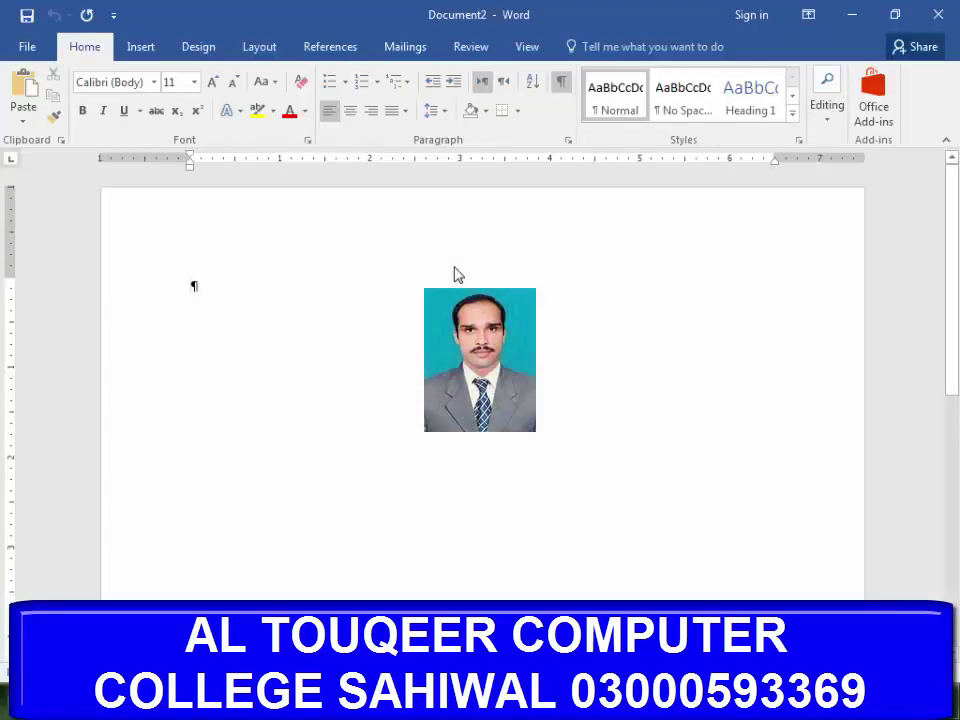
{"action": "left_click", "coordinate": [561, 84]}
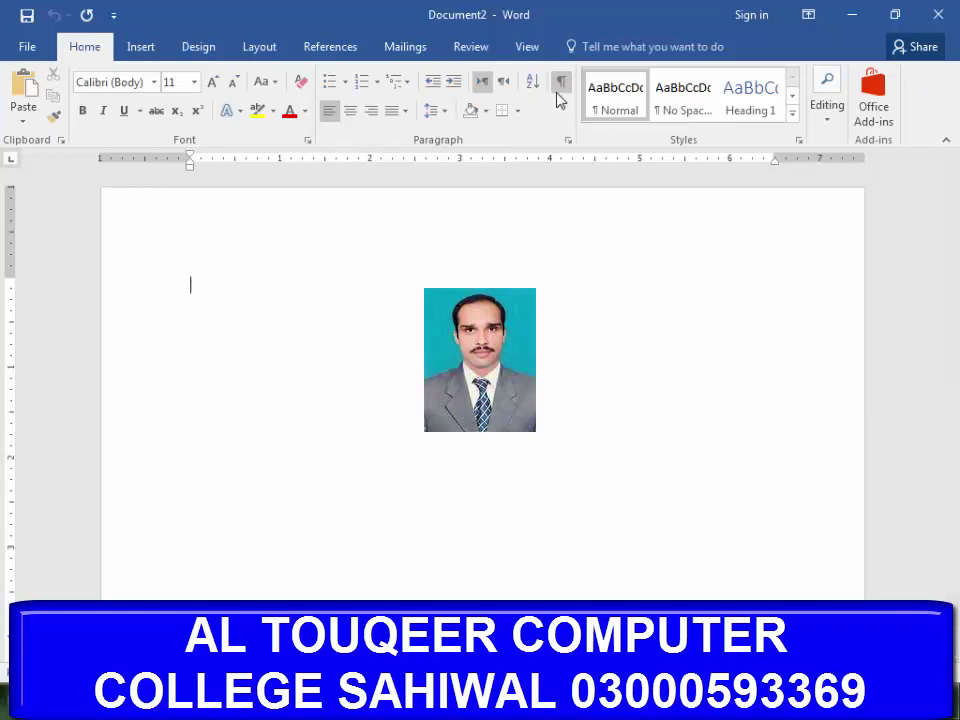
{"action": "type", "text": "=rand(75,"}
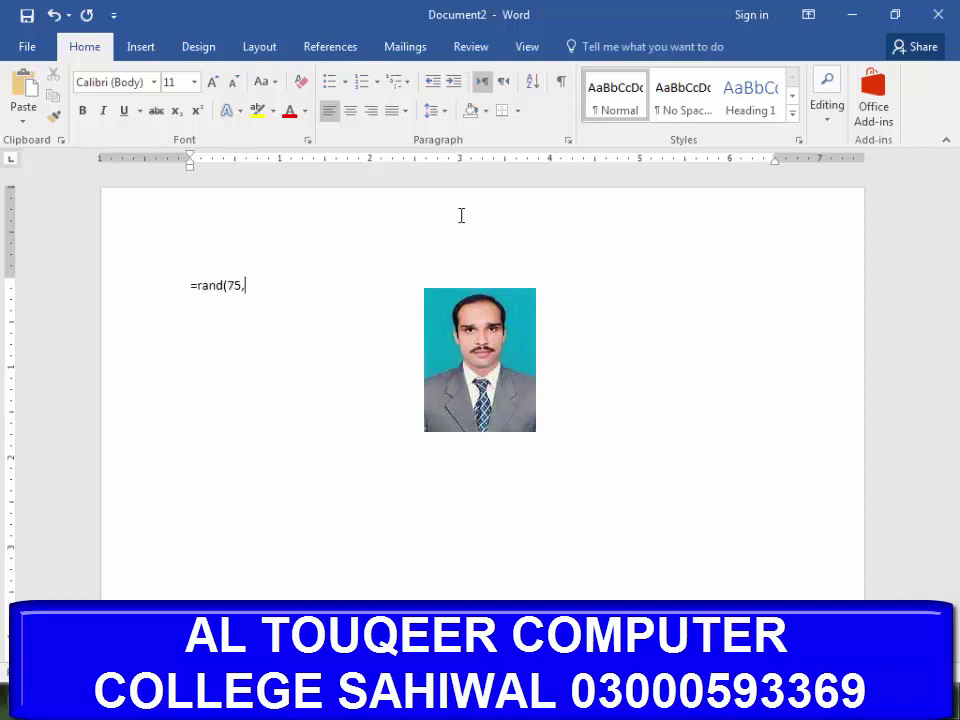
{"action": "type", "text": "5"}
{"action": "key", "text": "Return"}
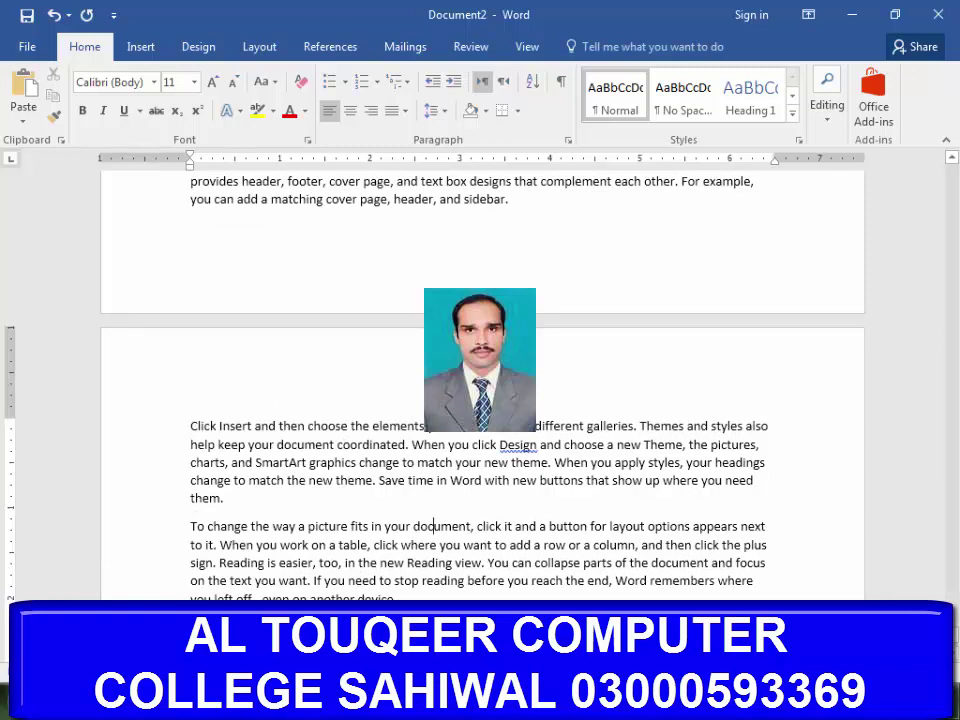
Add two blank lines above the first paragraph at the top of the document
{"action": "key", "text": "ctrl+z"}
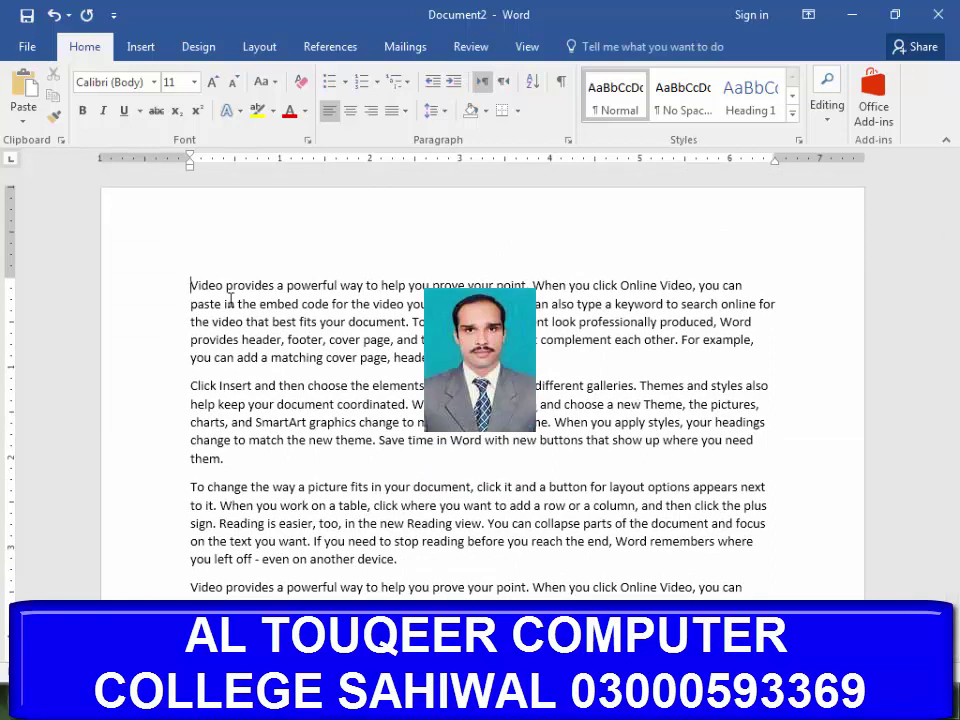
{"action": "key", "text": "ctrl"}
{"action": "key", "text": "Return"}
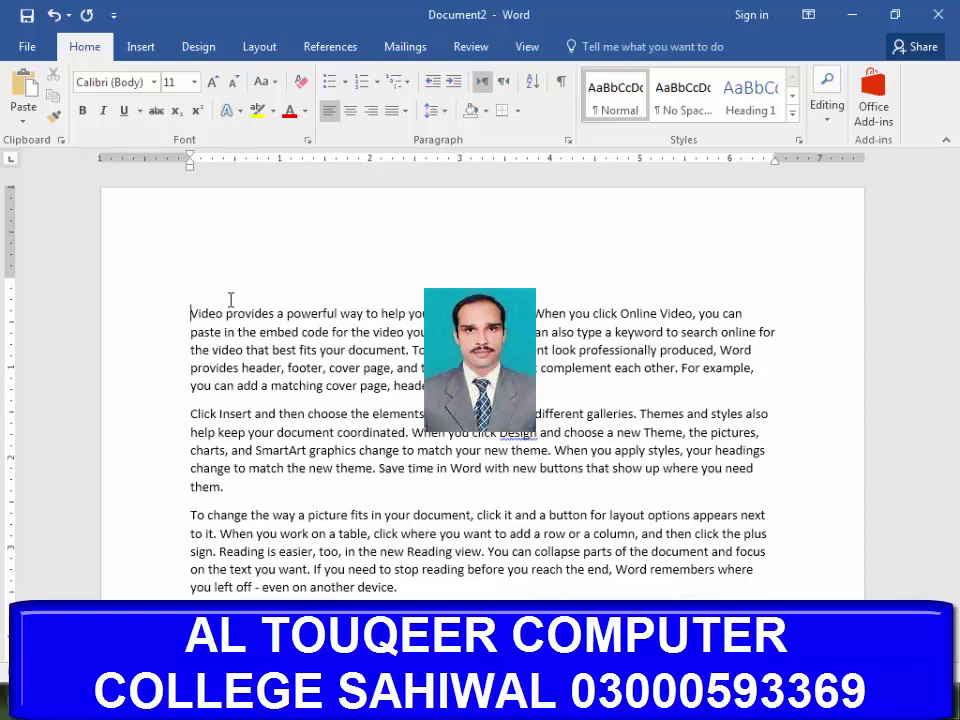
{"action": "key", "text": "Return"}
{"action": "key", "text": "Return"}
{"action": "key", "text": "Return"}
{"action": "key", "text": "Return"}
{"action": "key", "text": "Return"}
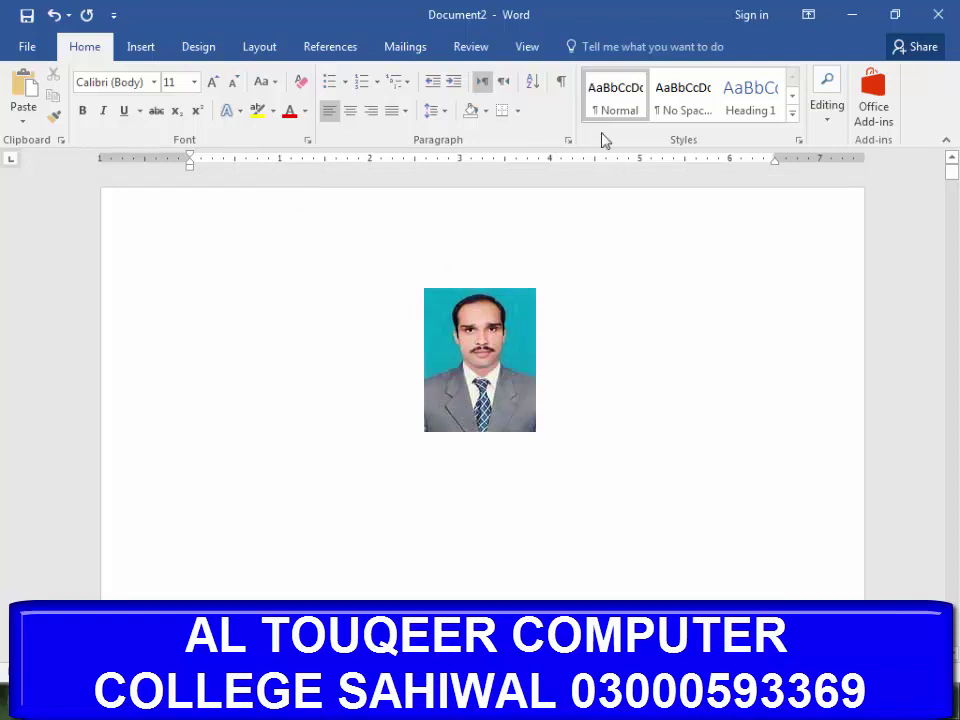
Open the document header for editing via Insert > Header > Edit Header and start inserting a picture
{"action": "left_click", "coordinate": [140, 47]}
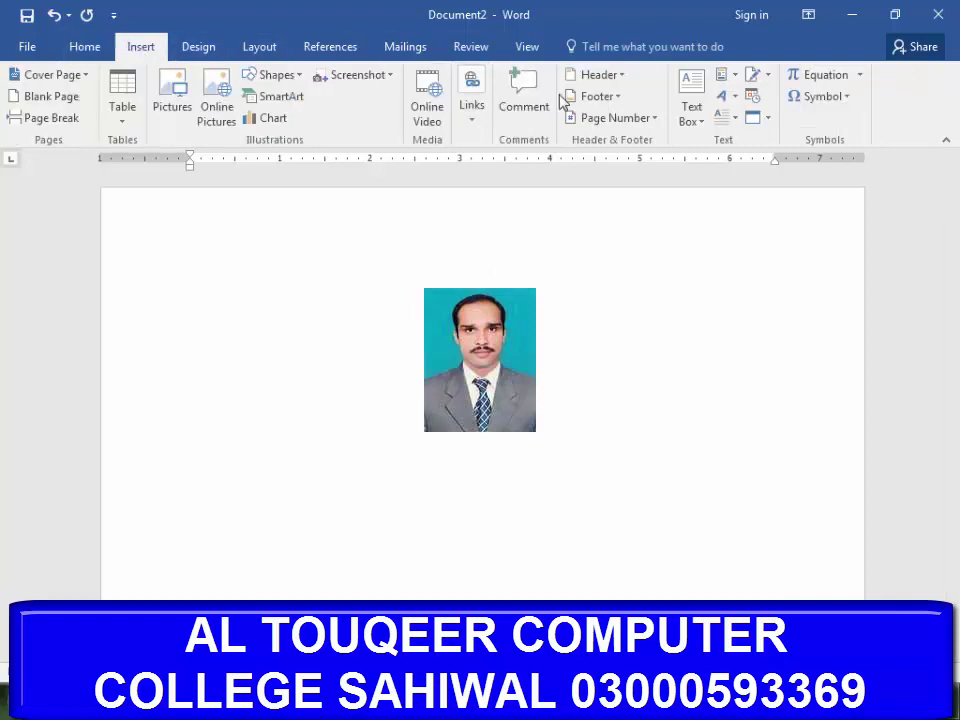
{"action": "left_click", "coordinate": [607, 86]}
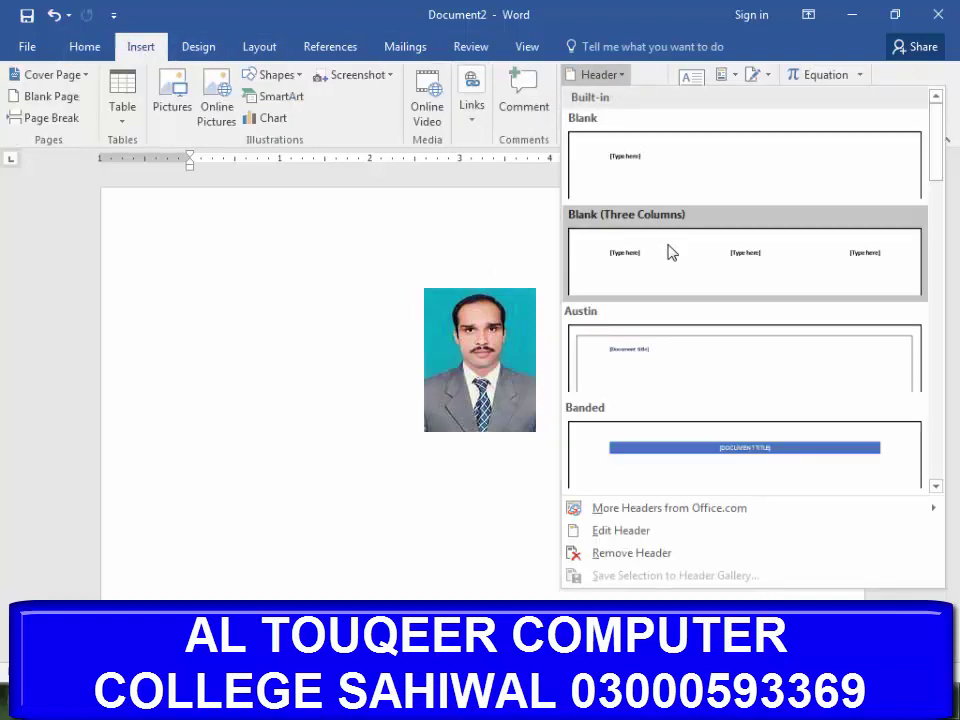
{"action": "scroll", "coordinate": [720, 450], "scroll_direction": "down", "scroll_amount": 5}
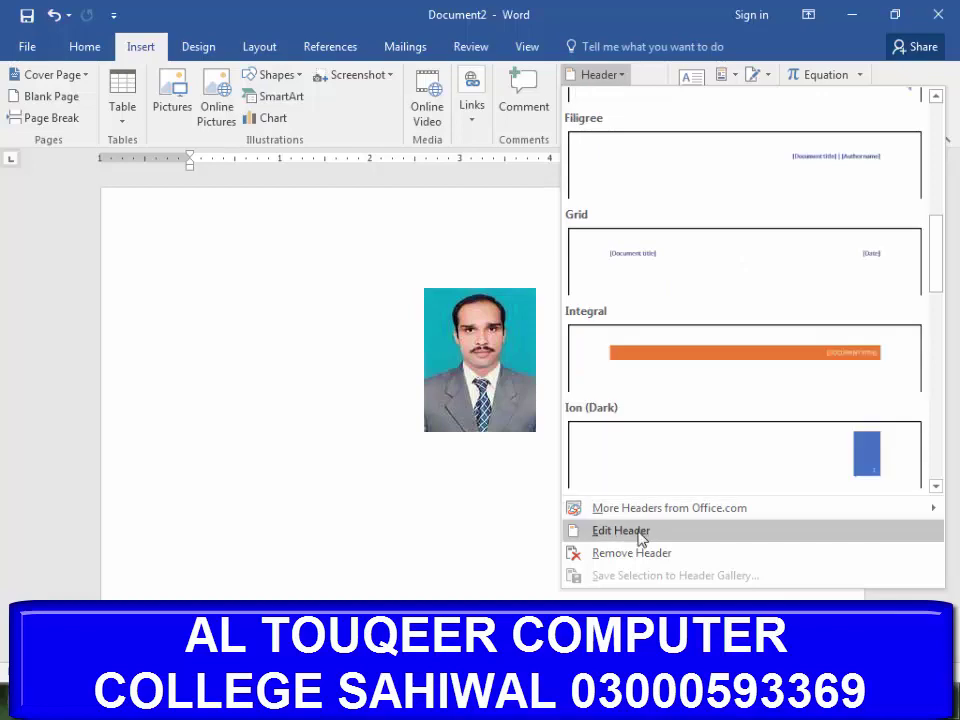
{"action": "left_click", "coordinate": [665, 531]}
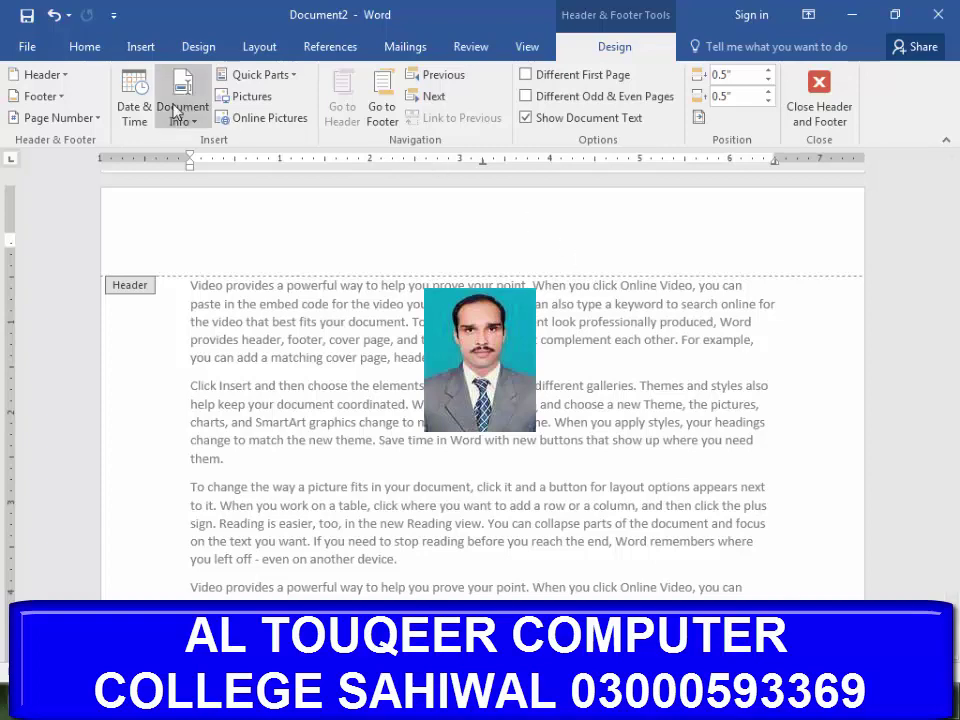
{"action": "left_click", "coordinate": [254, 96]}
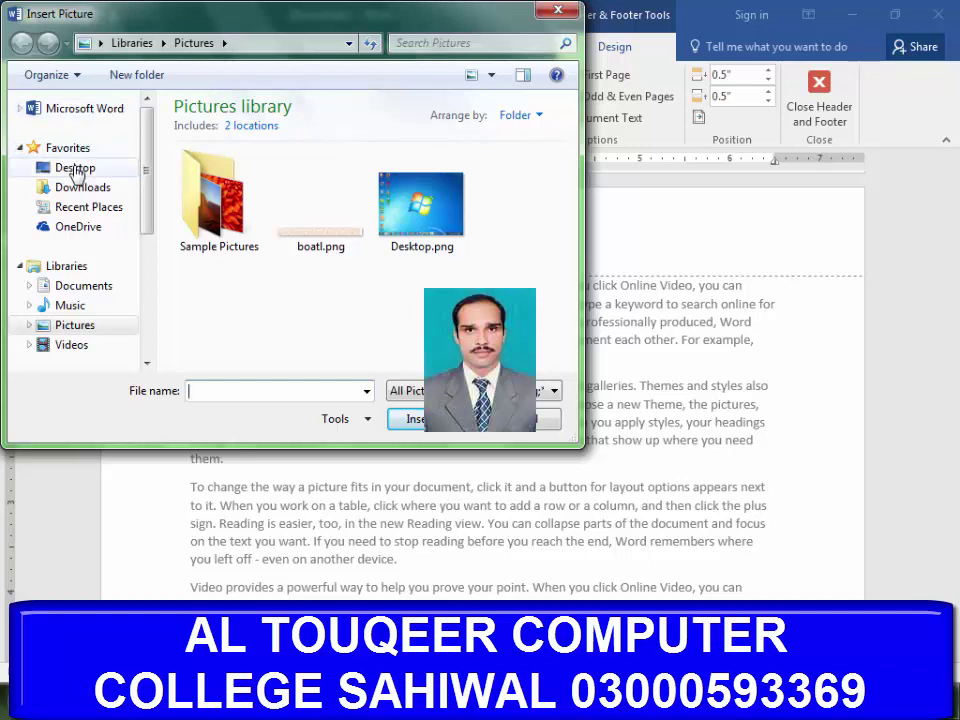
Search the Desktop, user folder, AppData, My Pictures and Downloads for the photo
{"action": "left_click", "coordinate": [75, 167]}
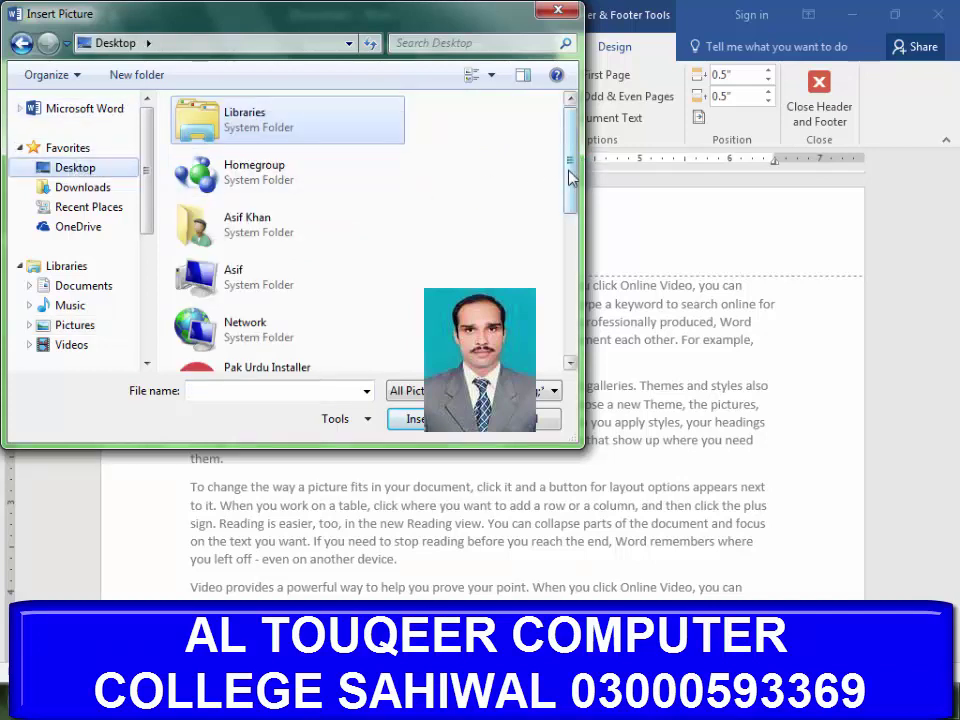
{"action": "left_click_drag", "start_coordinate": [570, 177], "coordinate": [568, 210]}
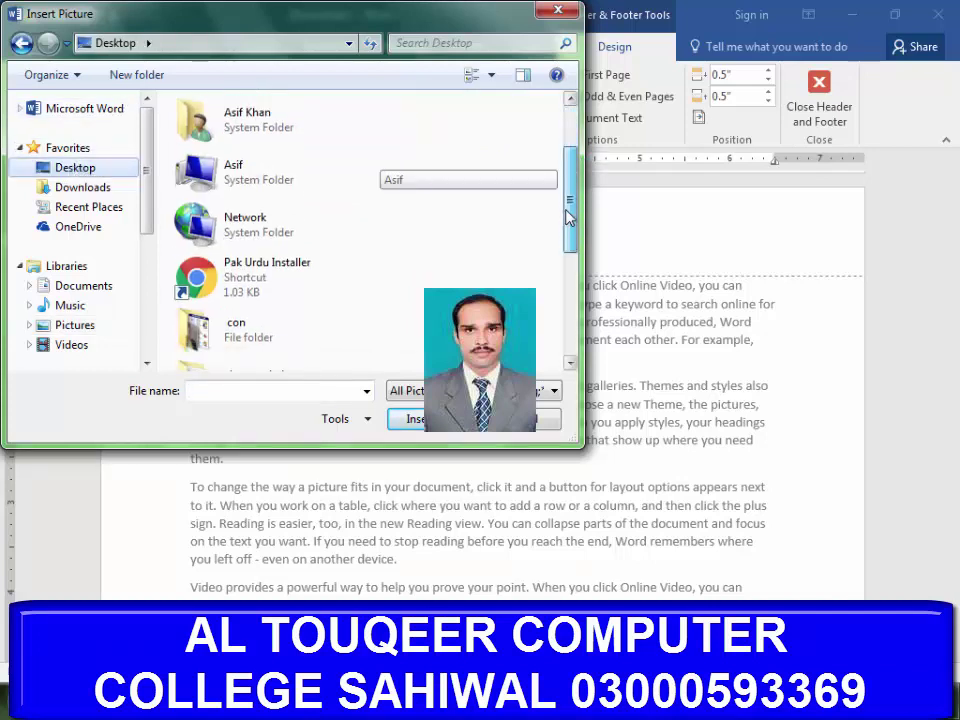
{"action": "double_click", "coordinate": [229, 122]}
{"action": "double_click", "coordinate": [215, 125]}
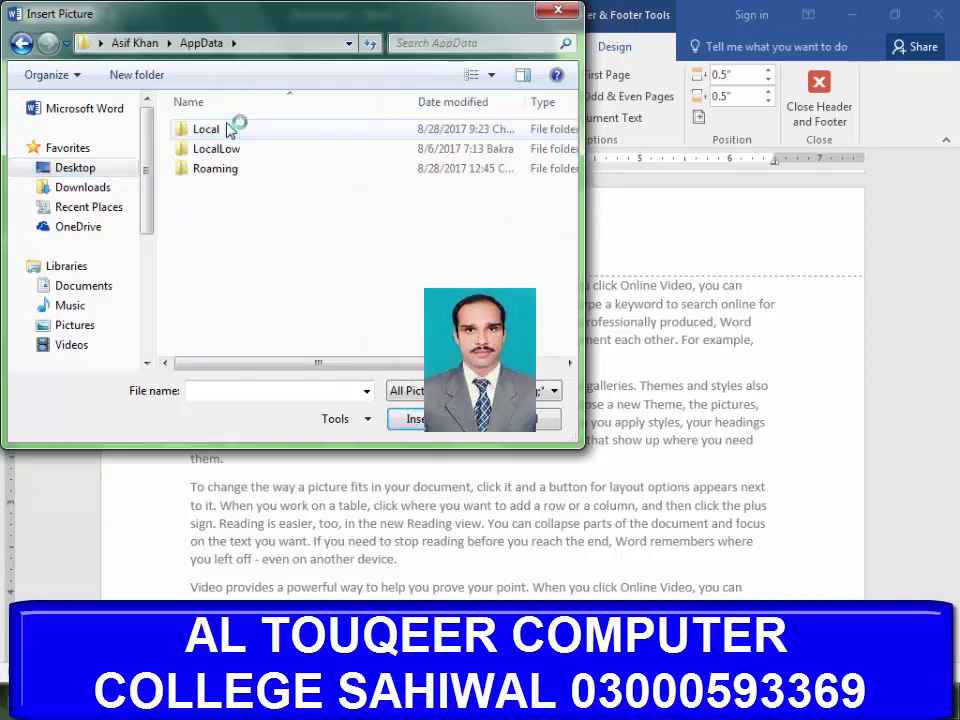
{"action": "double_click", "coordinate": [21, 43]}
{"action": "double_click", "coordinate": [250, 216]}
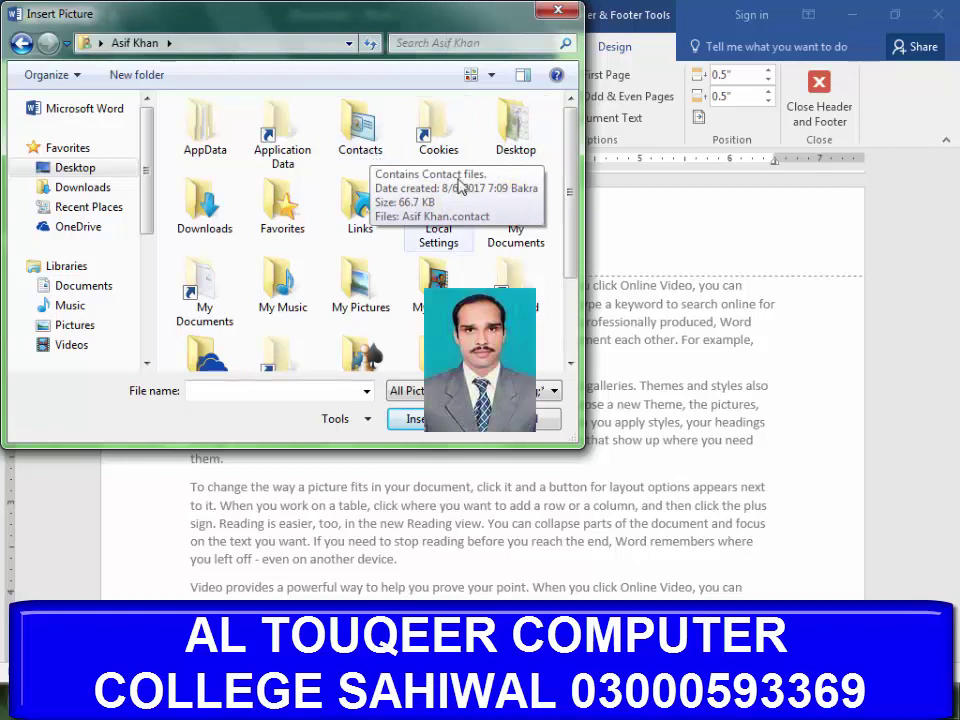
{"action": "left_click_drag", "start_coordinate": [574, 189], "coordinate": [572, 253]}
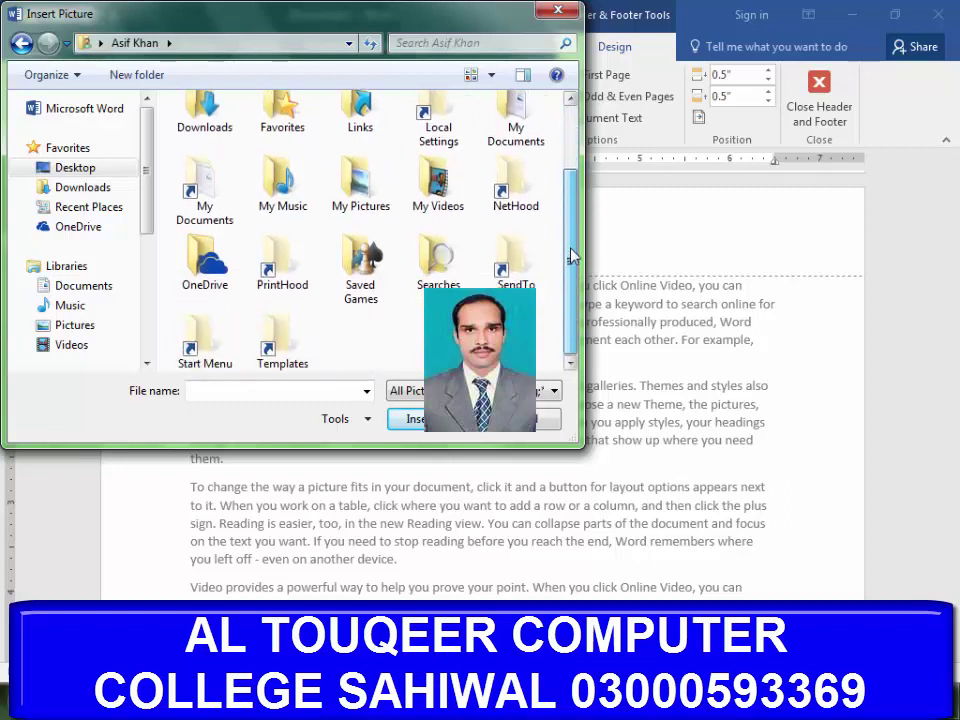
{"action": "double_click", "coordinate": [362, 191]}
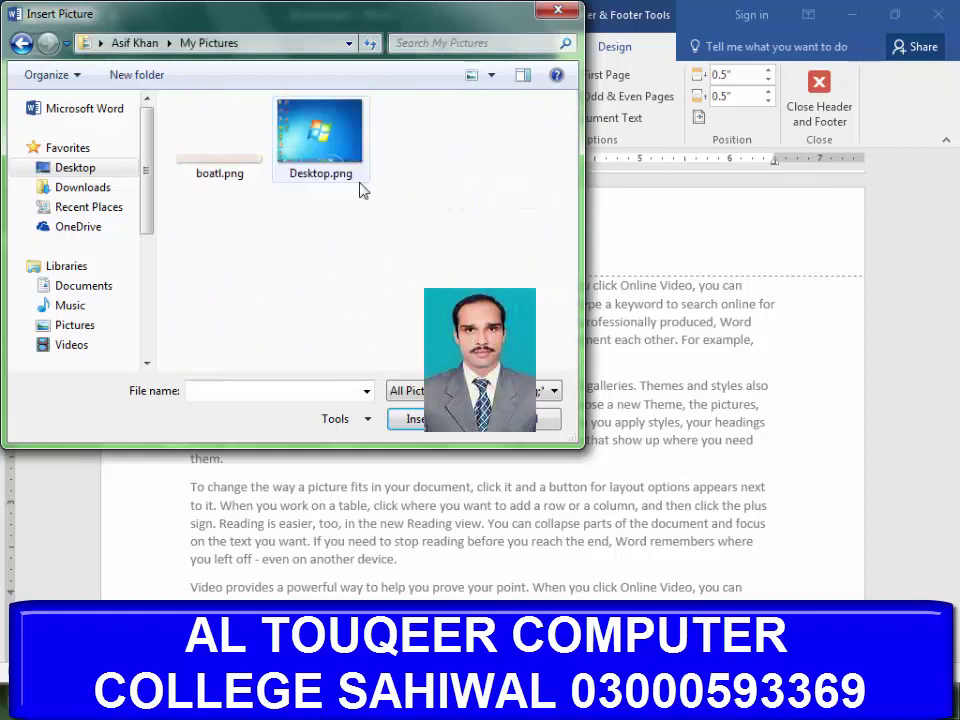
{"action": "left_click", "coordinate": [78, 170]}
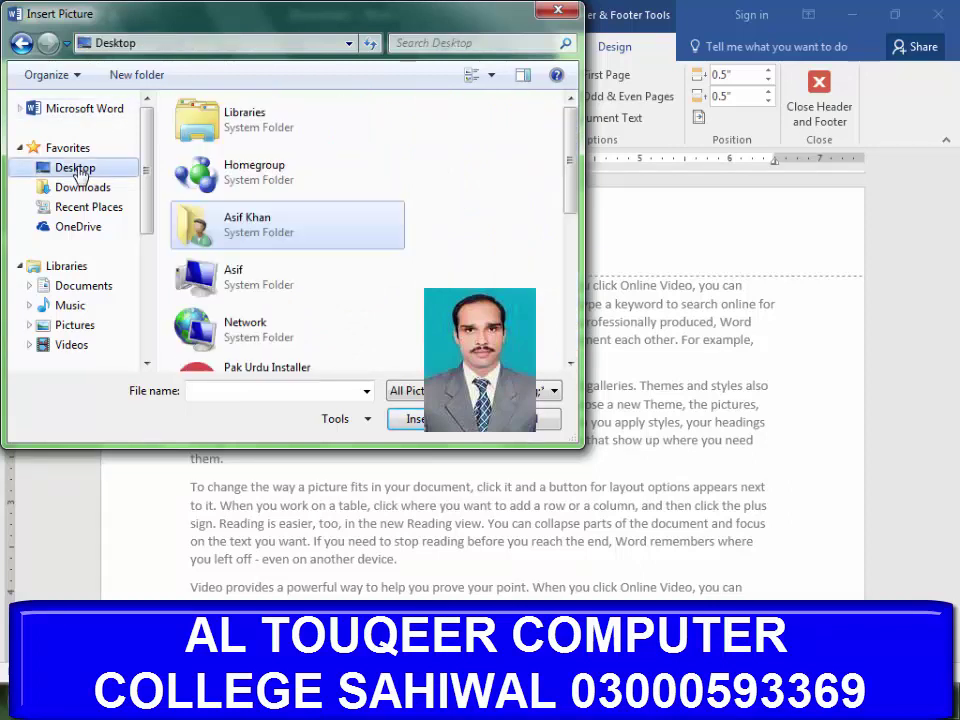
{"action": "left_click_drag", "start_coordinate": [577, 175], "coordinate": [570, 246]}
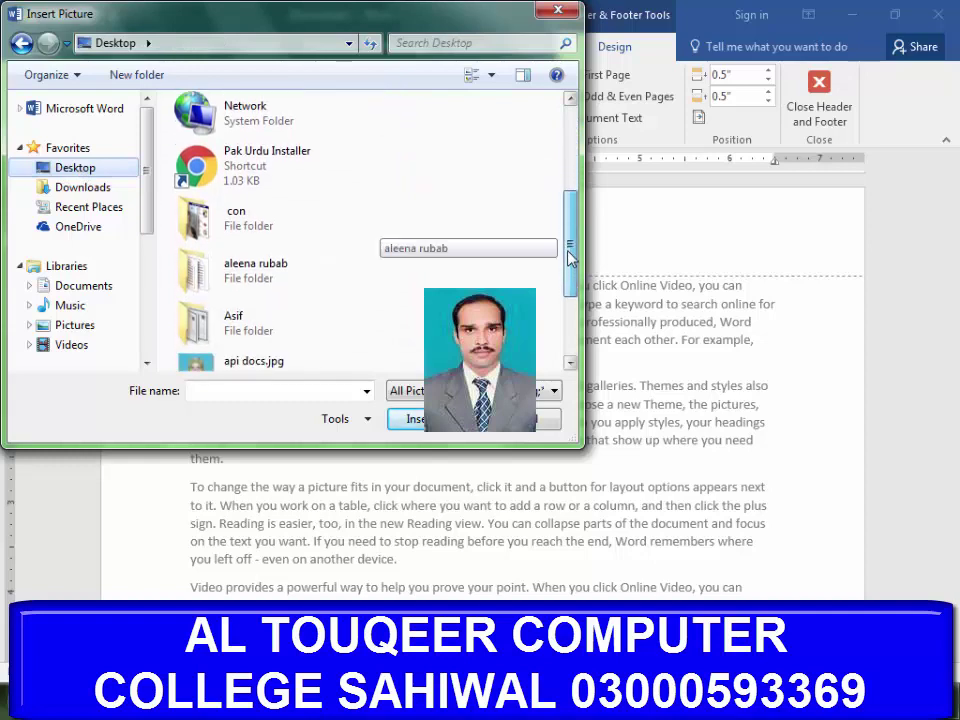
{"action": "mouse_move", "coordinate": [570, 246]}
{"action": "left_mouse_down"}
{"action": "mouse_move", "coordinate": [590, 55]}
{"action": "mouse_move", "coordinate": [572, 240]}
{"action": "mouse_move", "coordinate": [572, 160]}
{"action": "left_mouse_up"}
{"action": "left_click", "coordinate": [240, 222]}
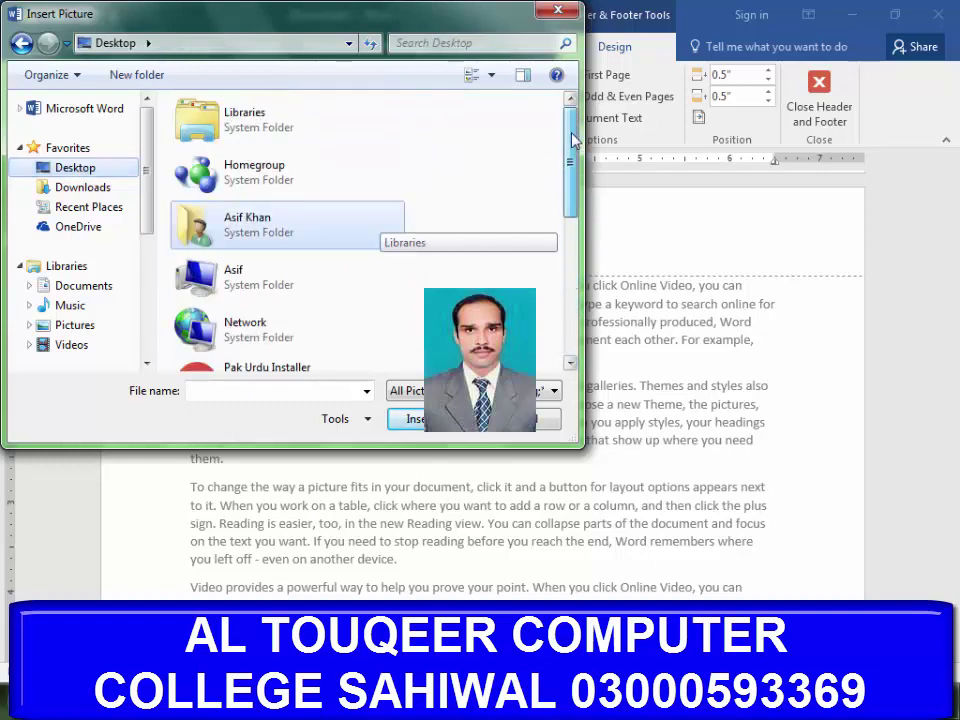
{"action": "double_click", "coordinate": [237, 222]}
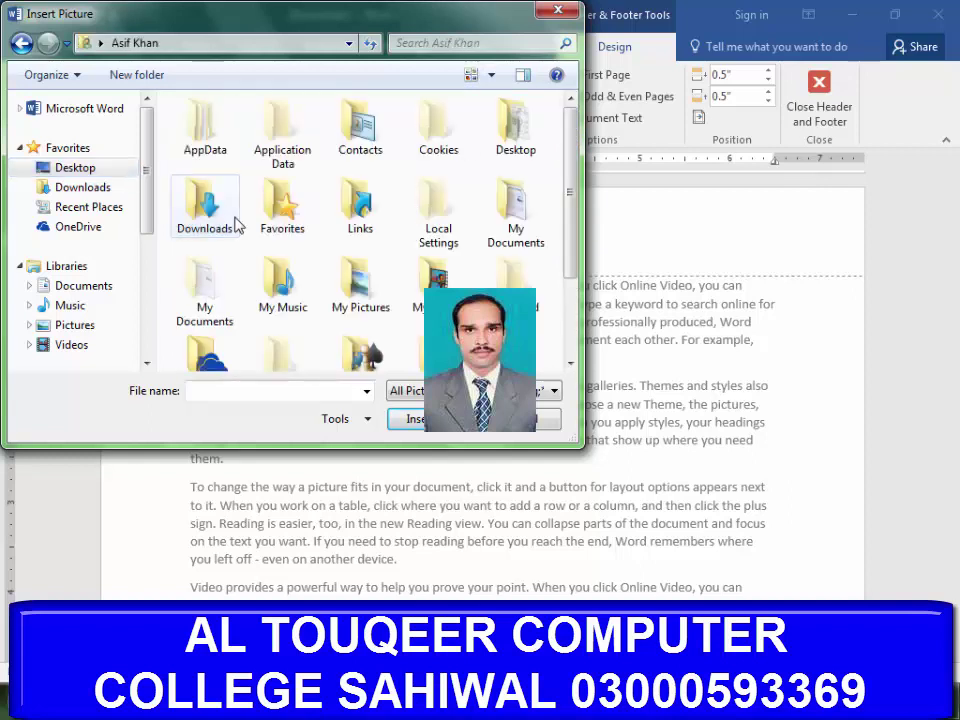
{"action": "left_click", "coordinate": [236, 221]}
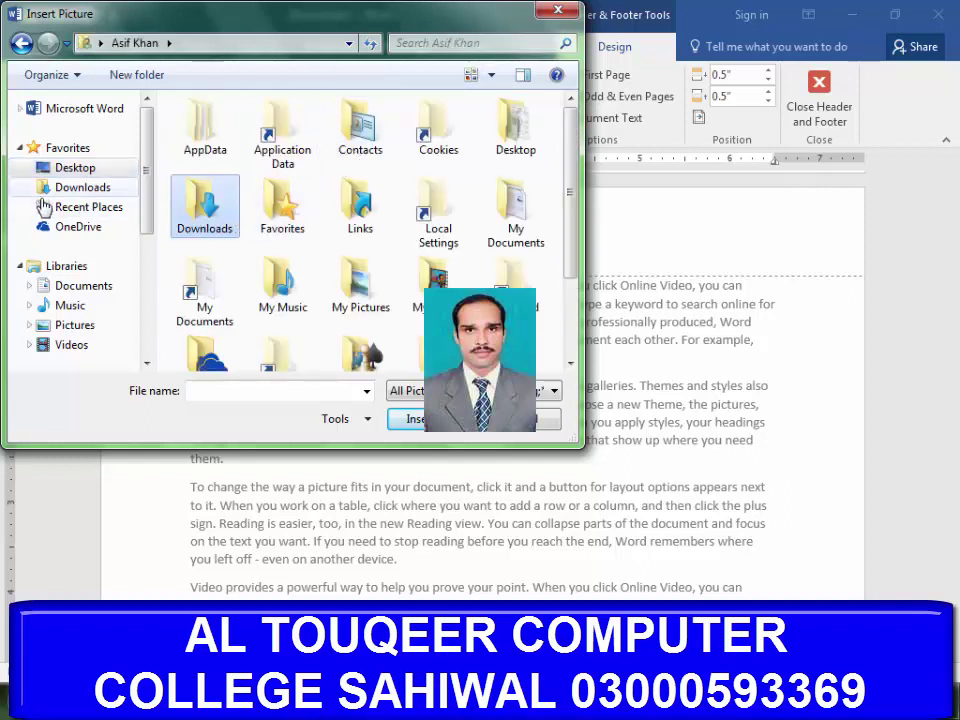
Insert the portrait JPG from the Documents library into the header
{"action": "left_click", "coordinate": [98, 285]}
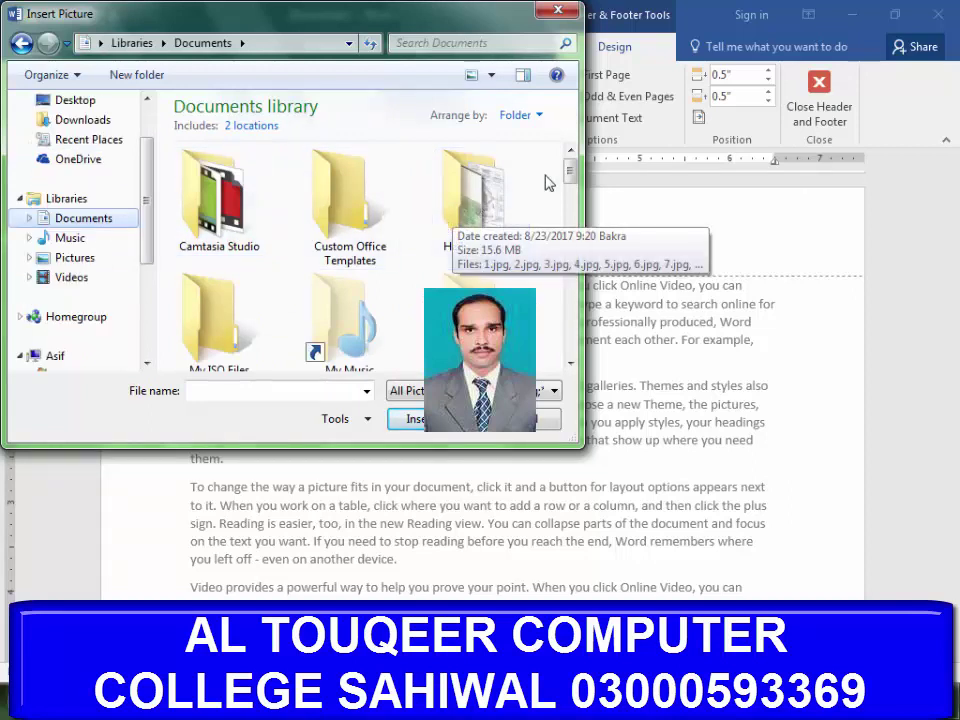
{"action": "left_click_drag", "start_coordinate": [570, 176], "coordinate": [567, 236]}
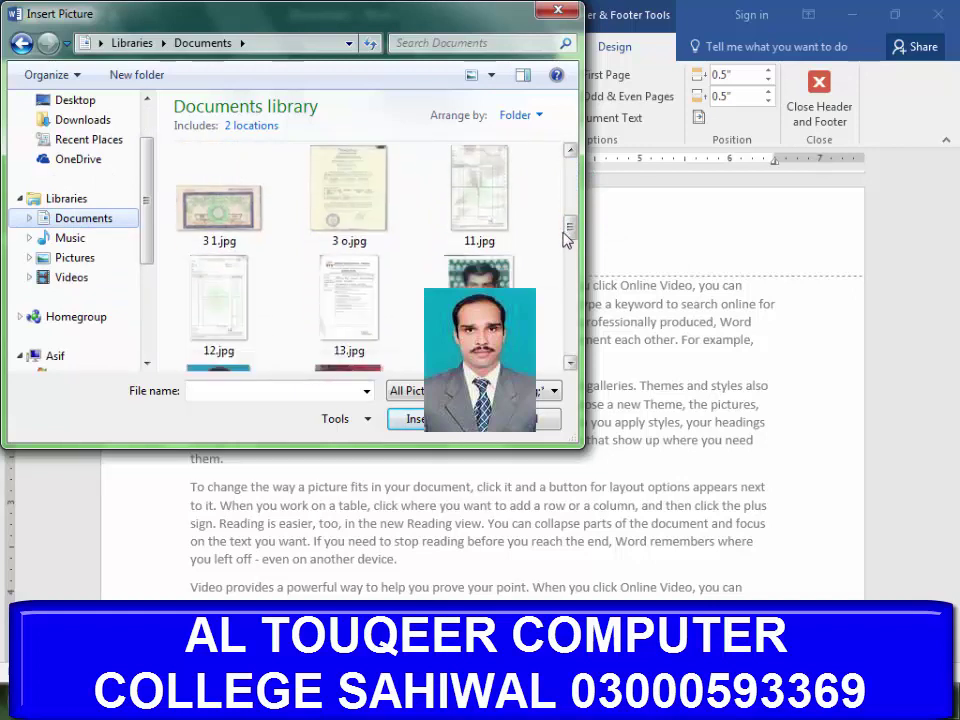
{"action": "left_click_drag", "start_coordinate": [567, 236], "coordinate": [571, 362]}
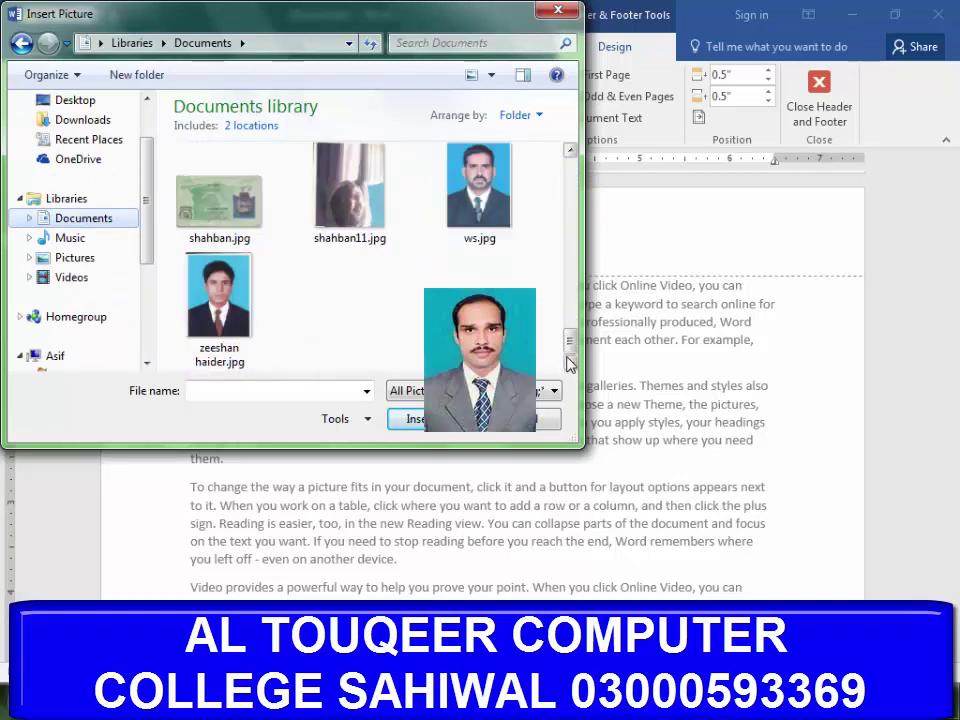
{"action": "left_click", "coordinate": [218, 295]}
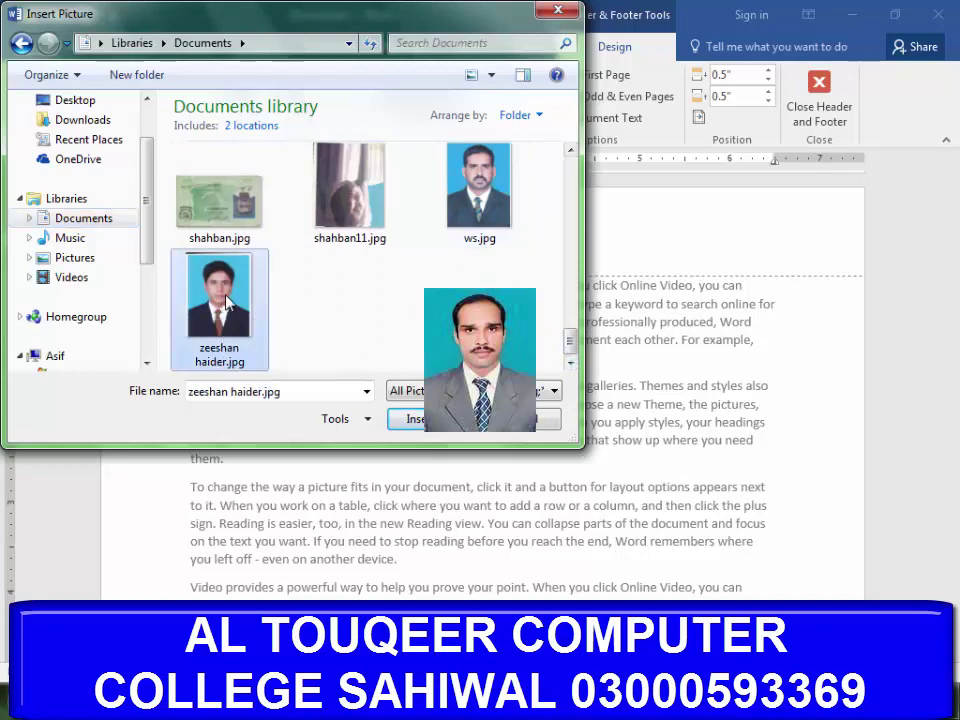
{"action": "left_click", "coordinate": [452, 421]}
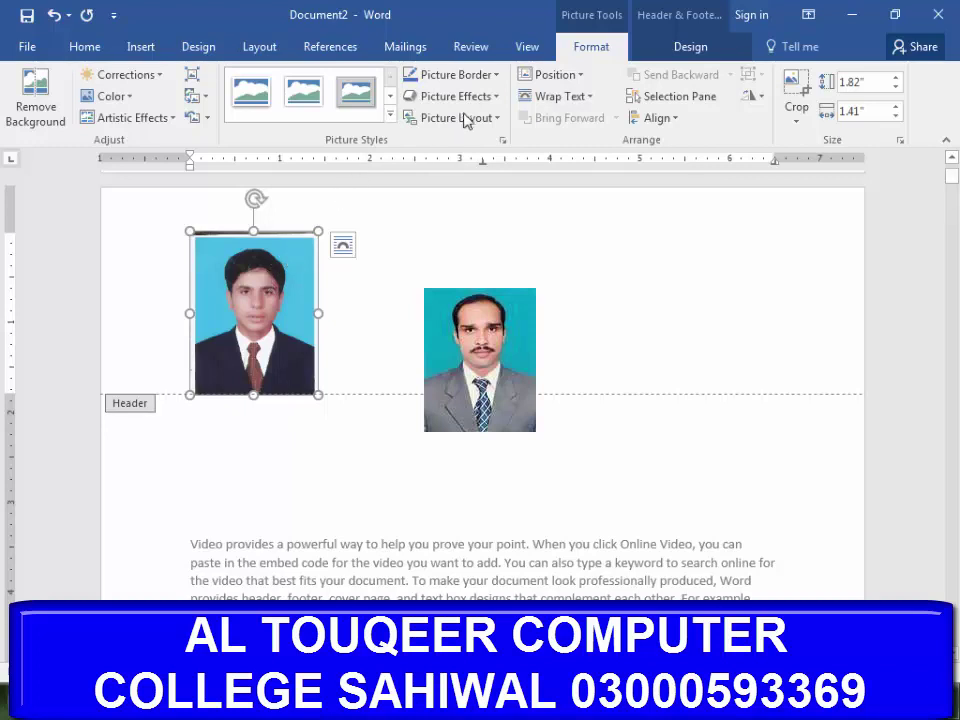
Crop the header photo inward on its right, left, bottom and top edges
{"action": "left_click", "coordinate": [796, 85]}
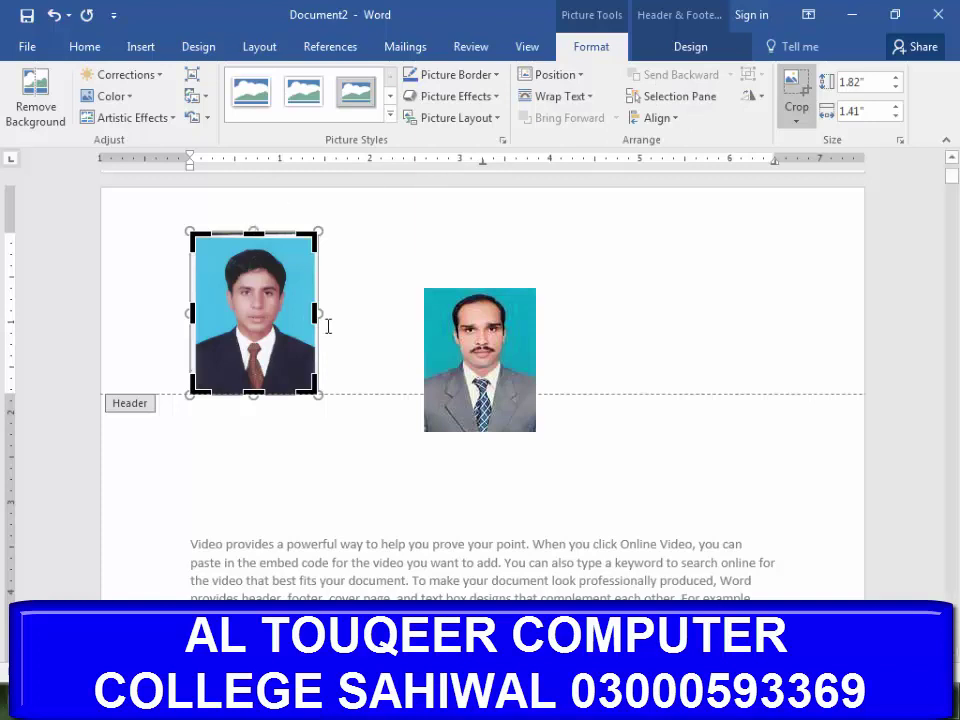
{"action": "left_click_drag", "start_coordinate": [314, 313], "coordinate": [306, 315]}
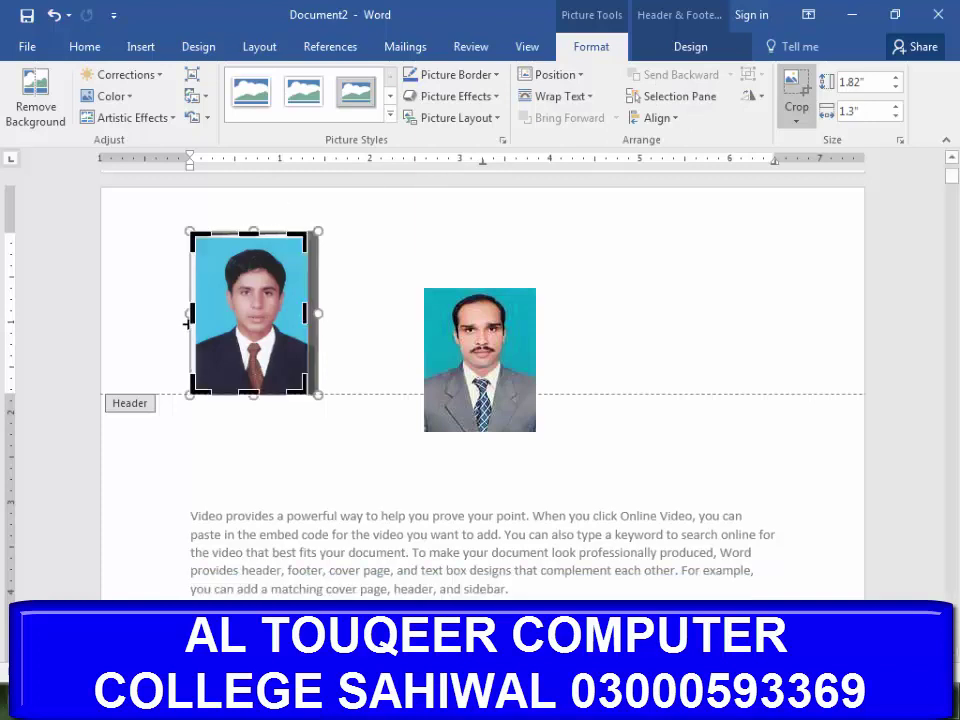
{"action": "left_click_drag", "start_coordinate": [190, 313], "coordinate": [197, 313]}
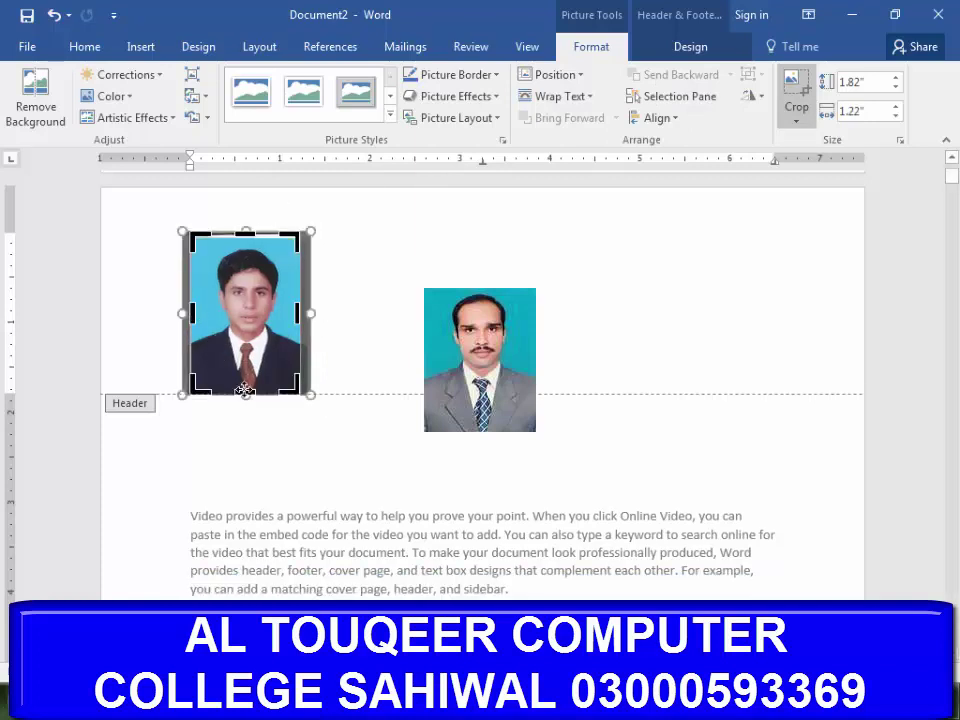
{"action": "left_click_drag", "start_coordinate": [245, 393], "coordinate": [245, 383]}
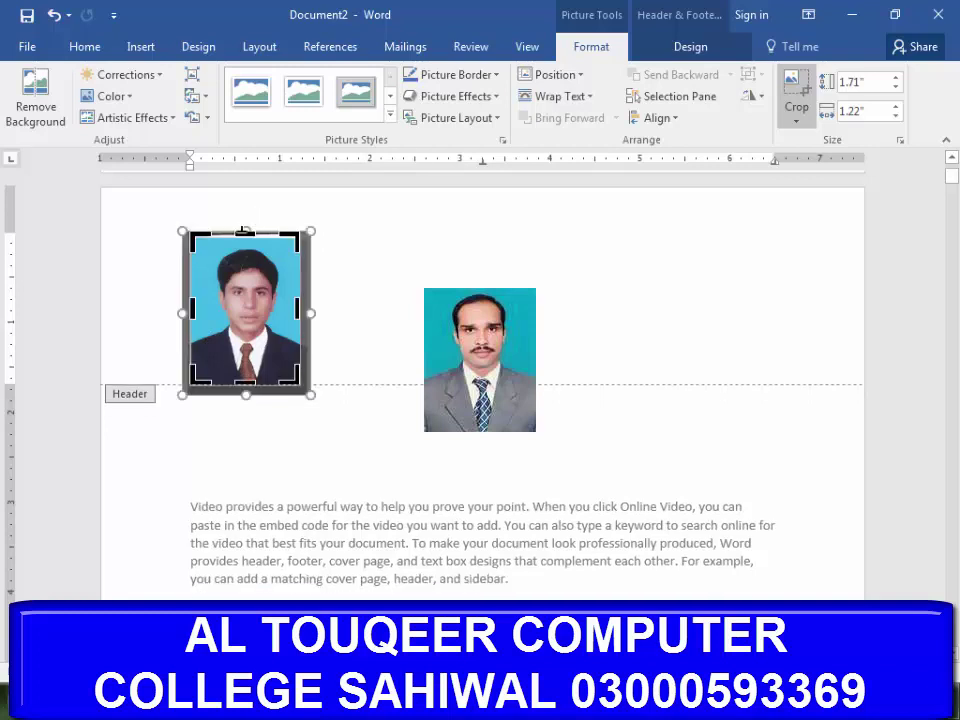
{"action": "left_click_drag", "start_coordinate": [245, 231], "coordinate": [245, 245]}
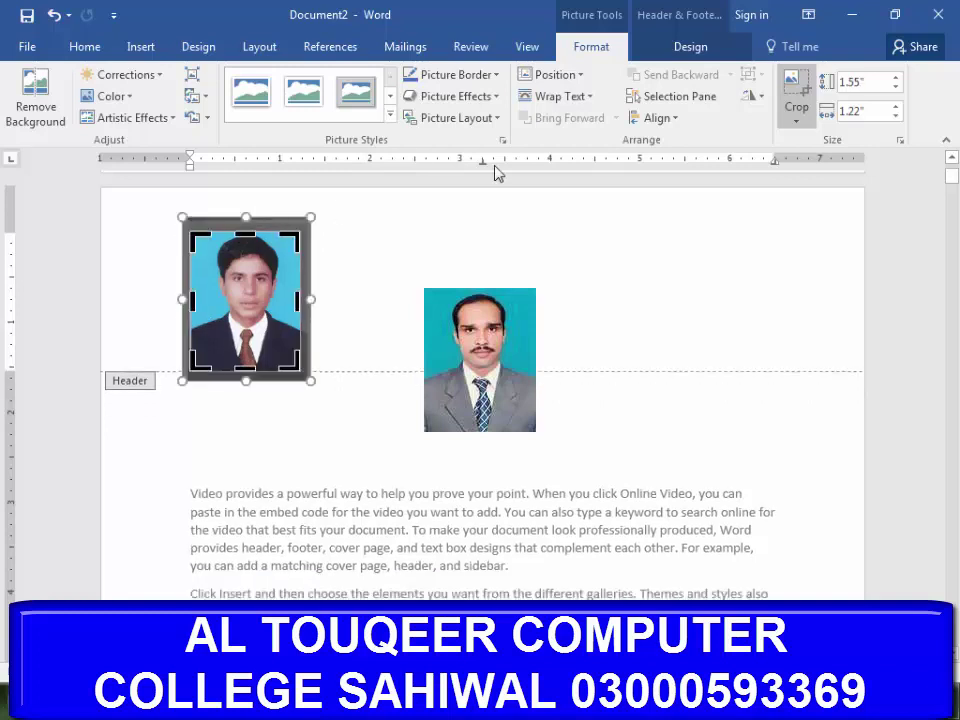
Set the photo's height to 1 inch, making it 0.79 inches wide, and finish cropping
{"action": "left_click", "coordinate": [872, 83]}
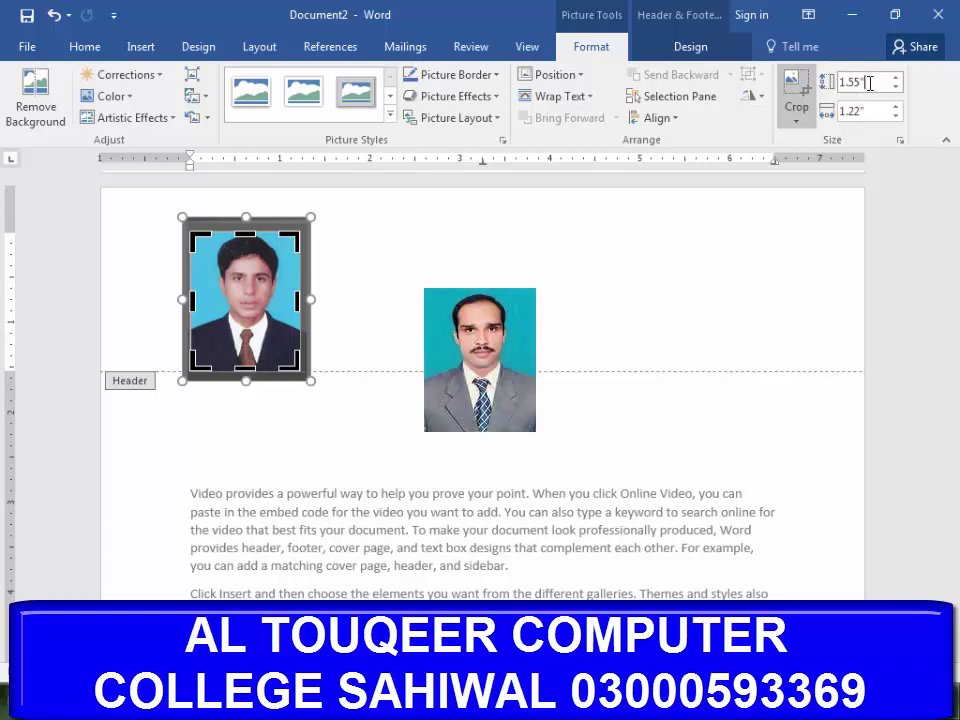
{"action": "double_click", "coordinate": [870, 83]}
{"action": "type", "text": "1"}
{"action": "key", "text": "Return"}
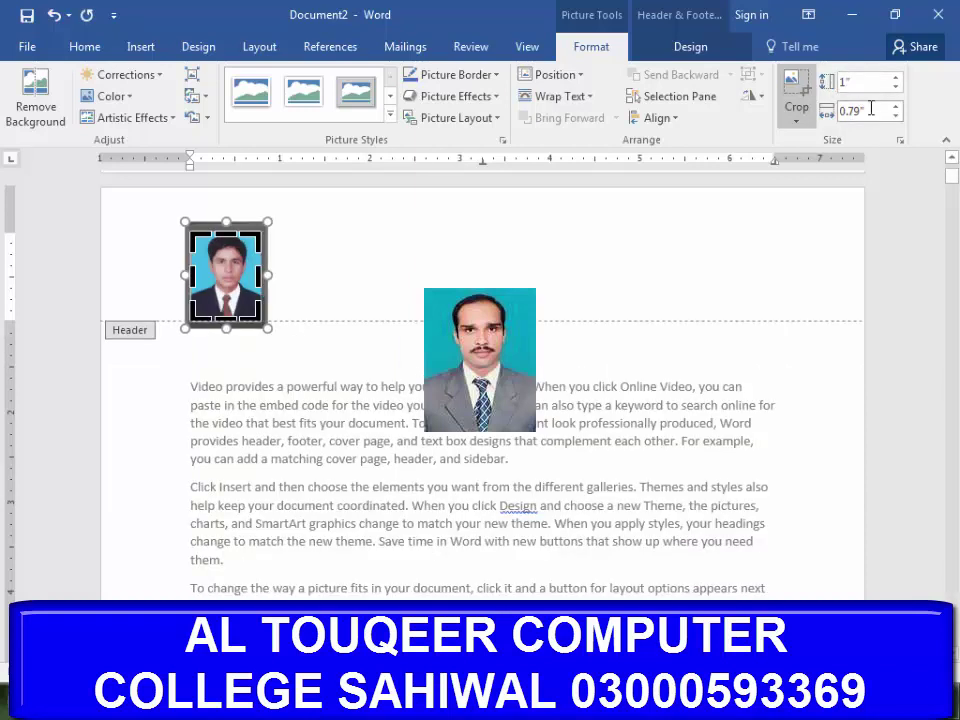
{"action": "left_click", "coordinate": [871, 109]}
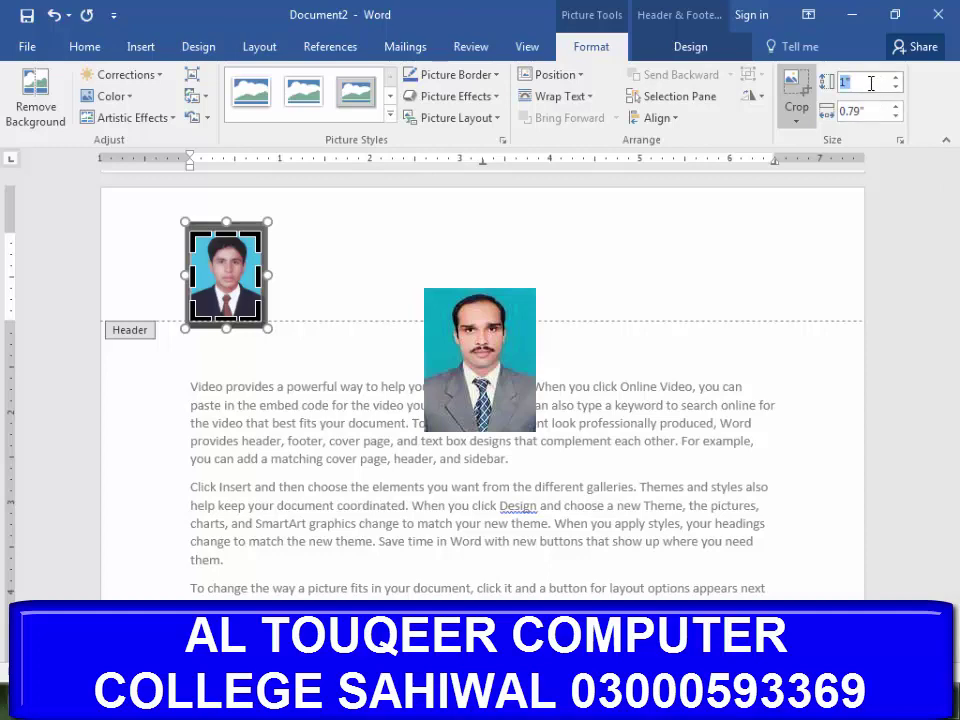
{"action": "left_click", "coordinate": [266, 304]}
{"action": "left_click", "coordinate": [218, 258]}
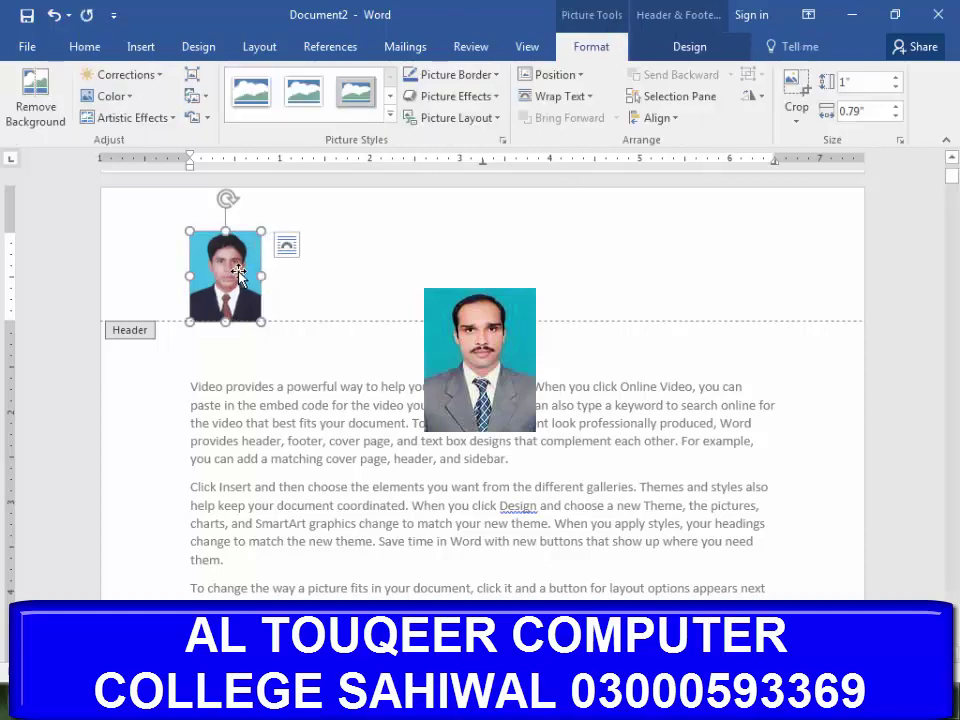
Reselect the small header photo and show its Wrap Text options
{"action": "left_click", "coordinate": [146, 223]}
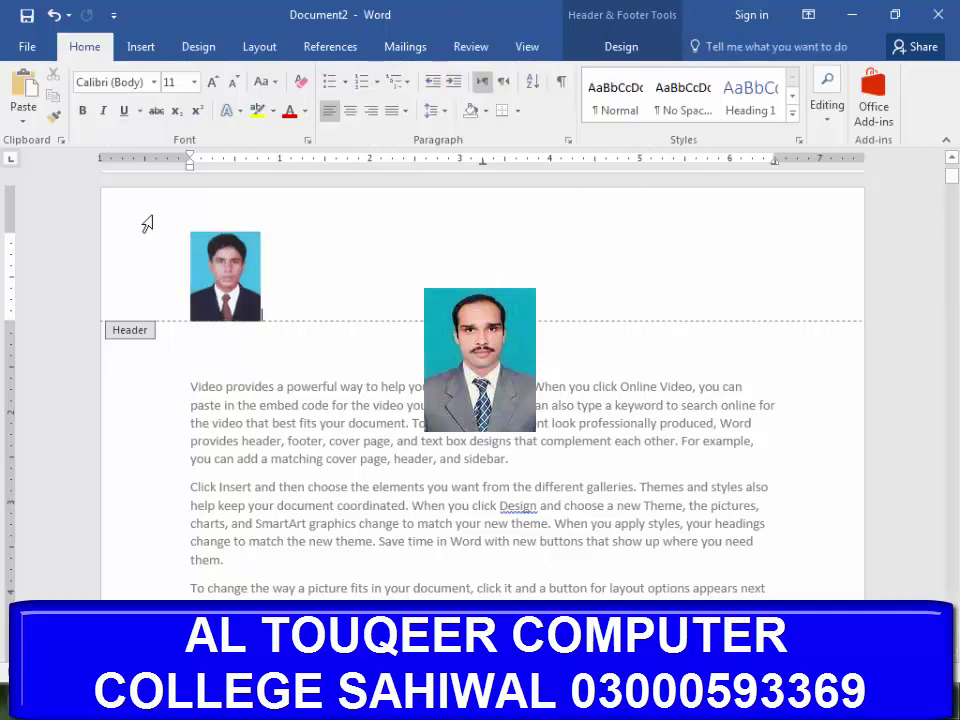
{"action": "left_click", "coordinate": [258, 272]}
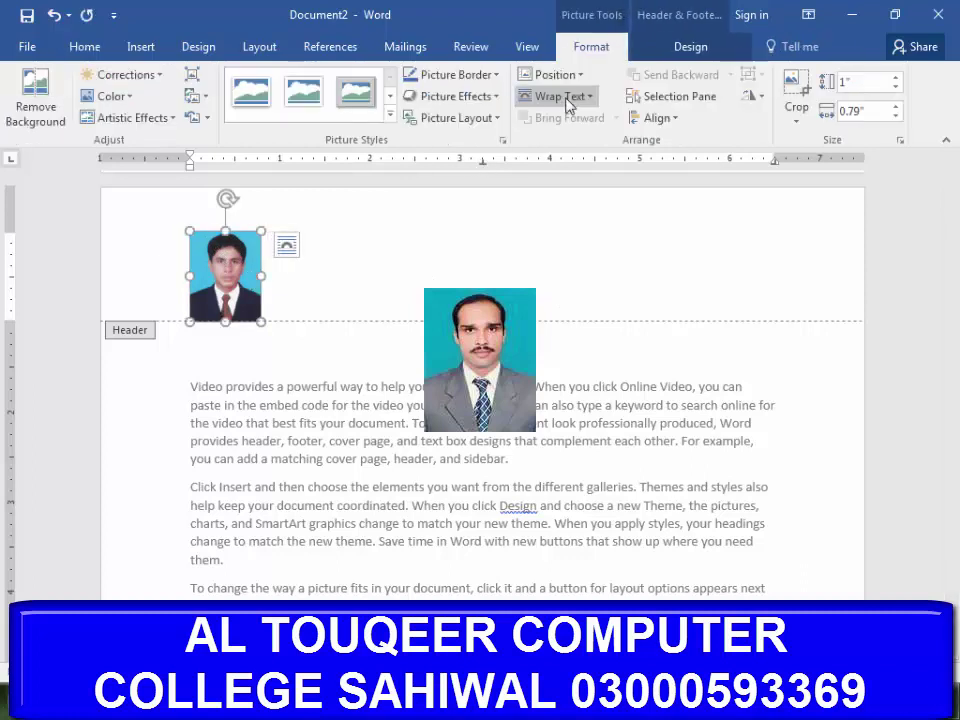
{"action": "left_click", "coordinate": [576, 104]}
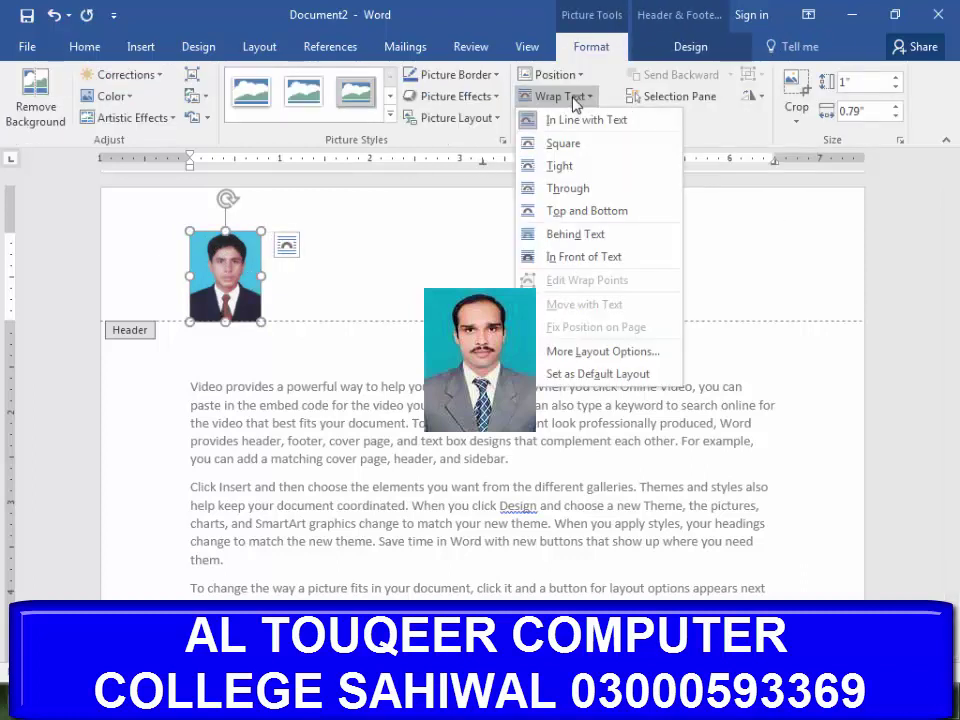
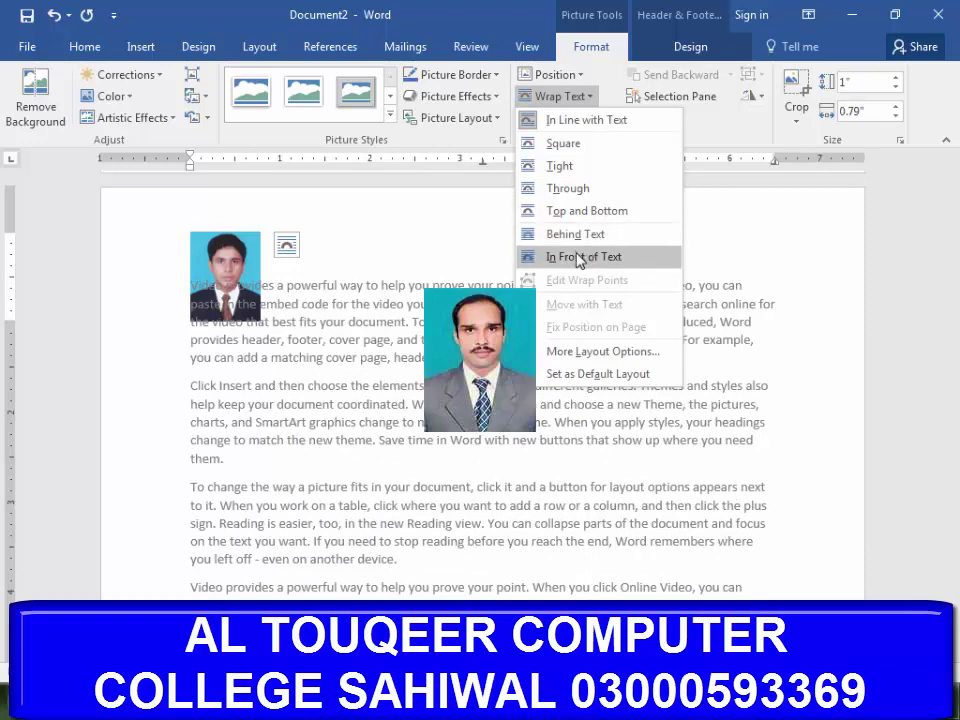
Set the small header photo to In Front of Text and drag it down into the body
{"action": "left_click", "coordinate": [579, 257]}
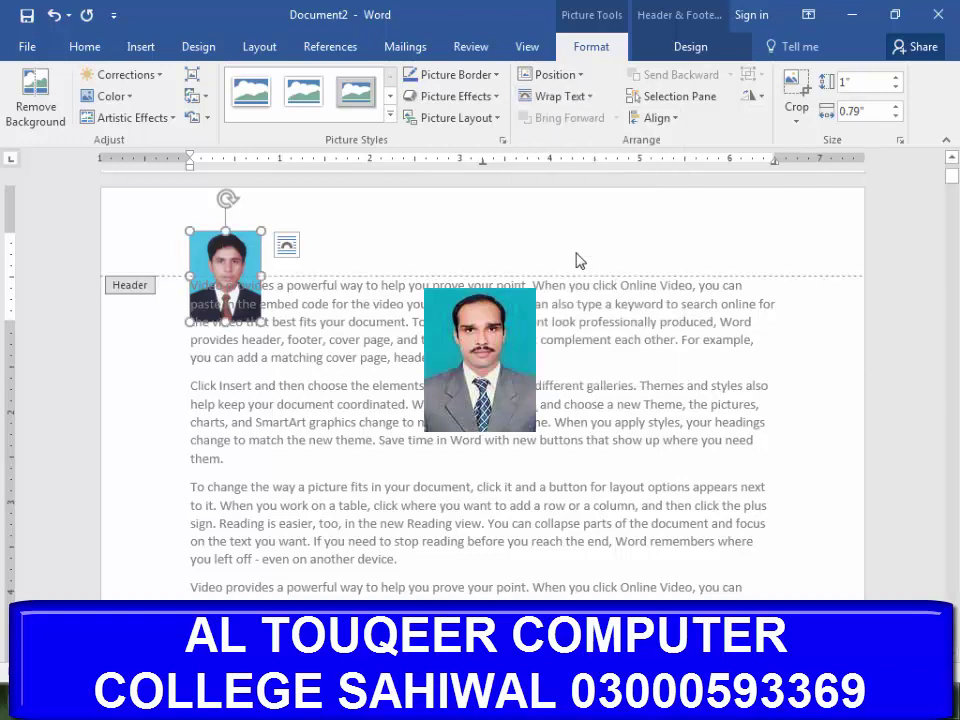
{"action": "mouse_move", "coordinate": [258, 255]}
{"action": "left_mouse_down"}
{"action": "mouse_move", "coordinate": [690, 405]}
{"action": "mouse_move", "coordinate": [697, 375]}
{"action": "mouse_move", "coordinate": [507, 262]}
{"action": "mouse_move", "coordinate": [422, 336]}
{"action": "left_mouse_up"}
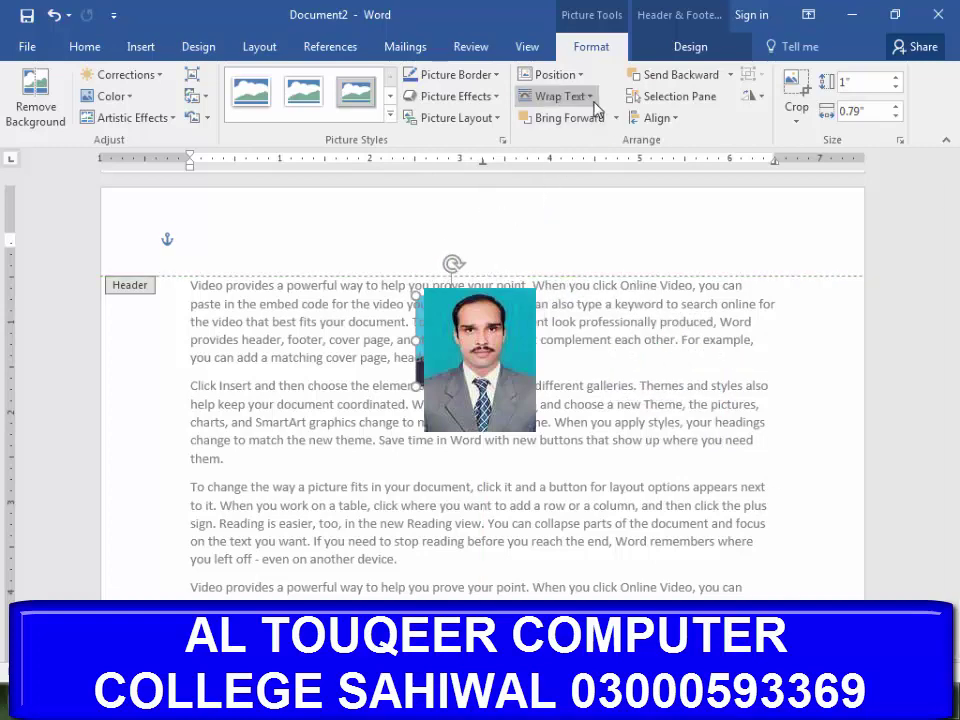
{"action": "left_click", "coordinate": [594, 100]}
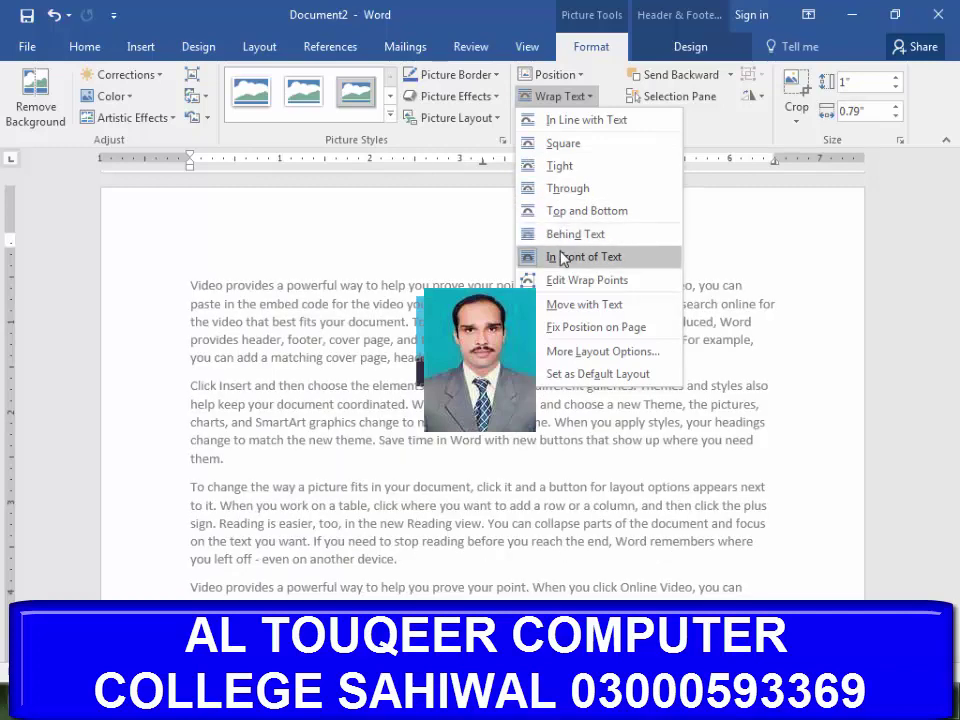
{"action": "left_click", "coordinate": [562, 259]}
{"action": "left_click", "coordinate": [561, 253]}
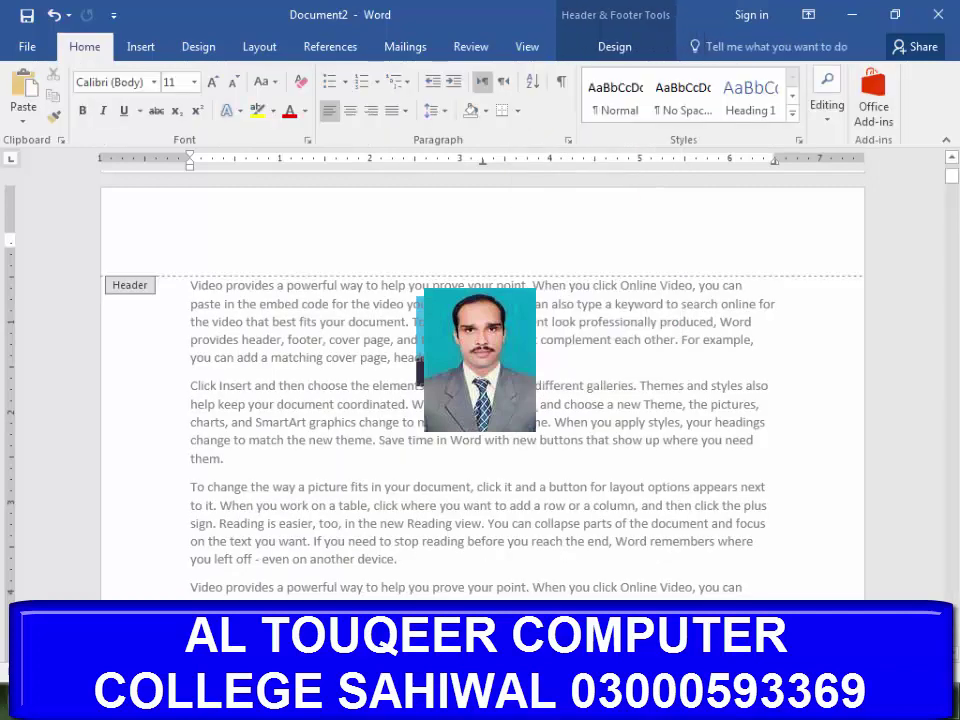
Move the small photo to the header's top-left and resize it to about 0.88" by 0.69"
{"action": "left_click_drag", "start_coordinate": [486, 357], "coordinate": [655, 335]}
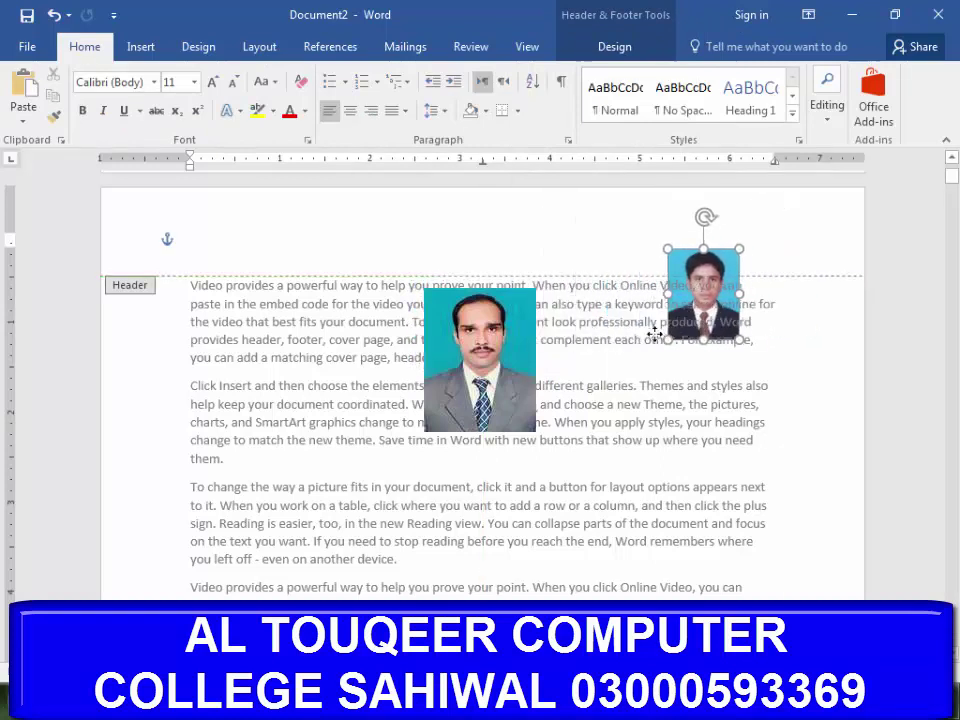
{"action": "mouse_move", "coordinate": [655, 335]}
{"action": "left_mouse_down"}
{"action": "mouse_move", "coordinate": [170, 289]}
{"action": "mouse_move", "coordinate": [266, 268]}
{"action": "left_mouse_up"}
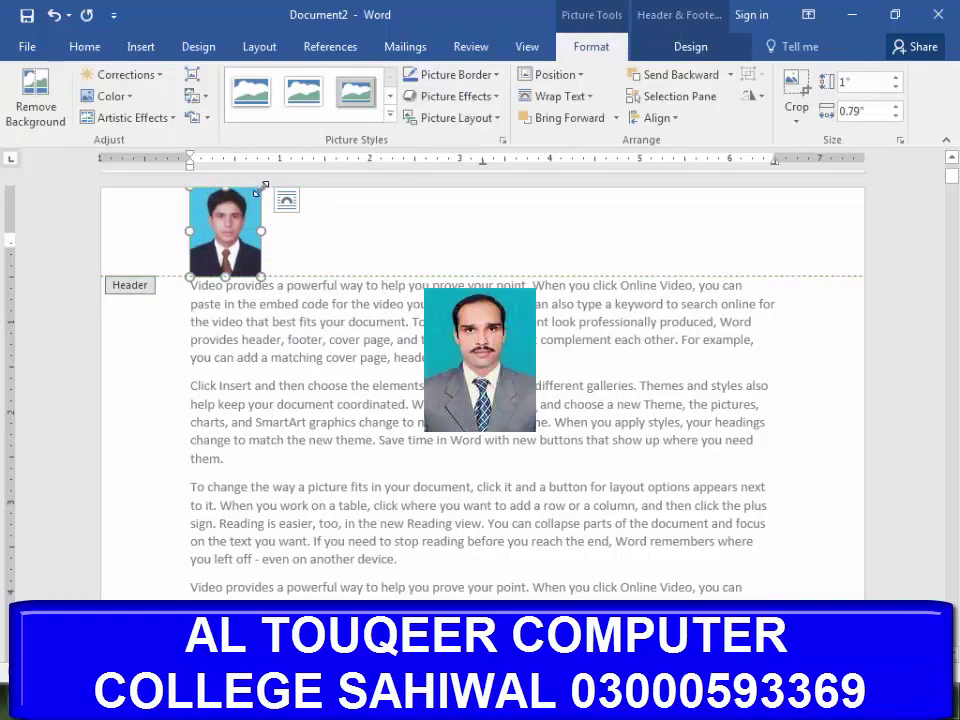
{"action": "left_click_drag", "start_coordinate": [262, 188], "coordinate": [233, 230]}
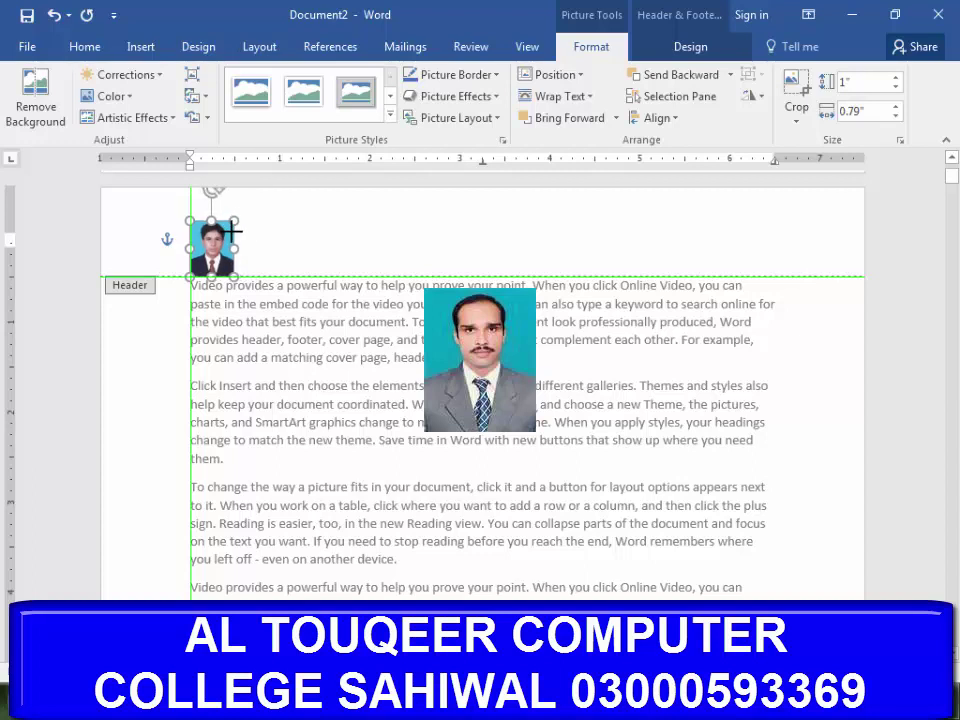
{"action": "mouse_move", "coordinate": [233, 230]}
{"action": "left_mouse_down"}
{"action": "mouse_move", "coordinate": [253, 197]}
{"action": "mouse_move", "coordinate": [223, 252]}
{"action": "left_mouse_up"}
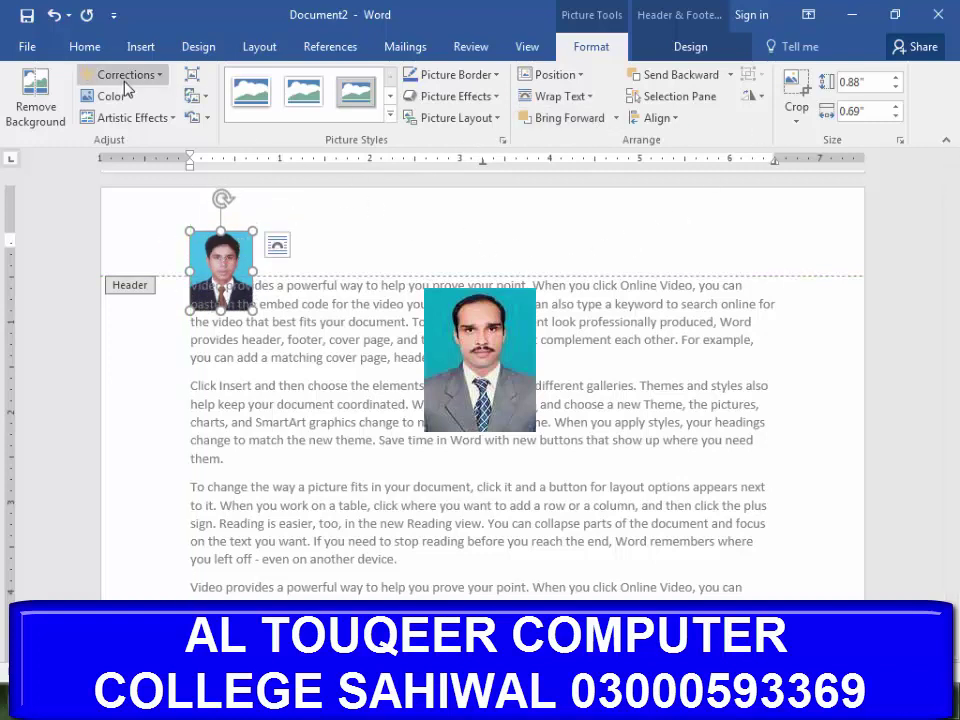
{"action": "left_click", "coordinate": [142, 50]}
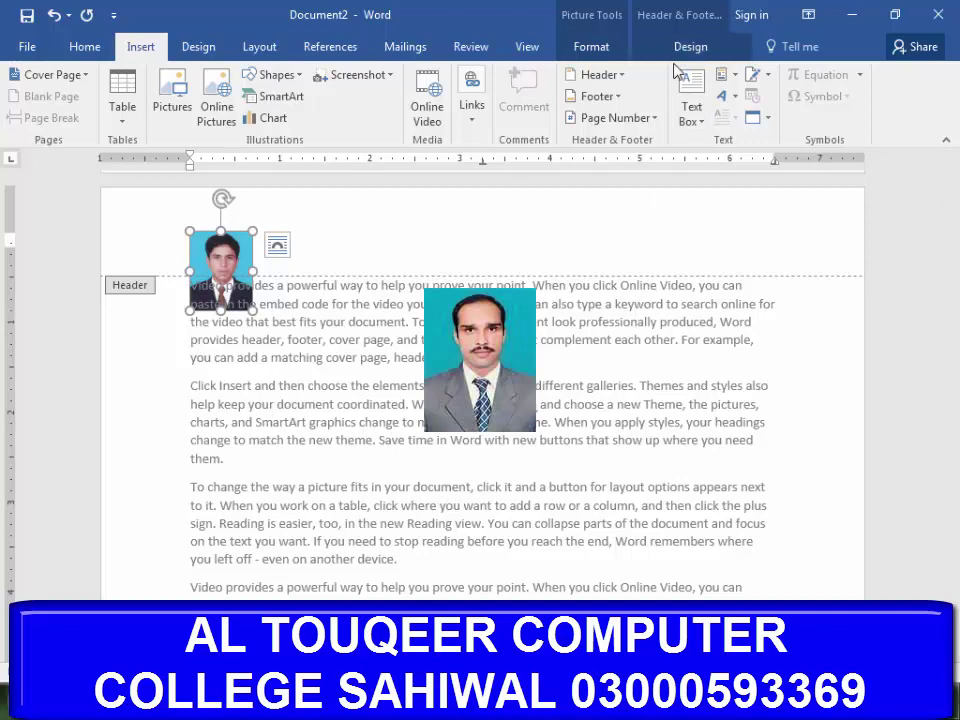
Draw a wide text box right of the header photo and fill it with green marble texture
{"action": "left_click", "coordinate": [697, 120]}
{"action": "left_click", "coordinate": [565, 518]}
{"action": "left_click_drag", "start_coordinate": [352, 212], "coordinate": [779, 254]}
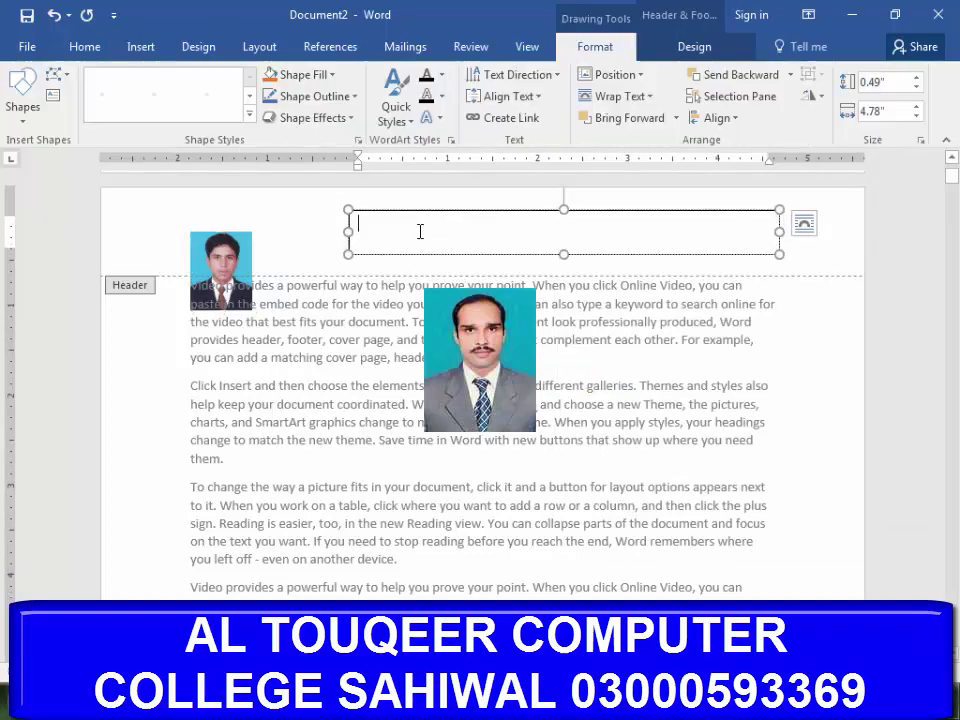
{"action": "left_click", "coordinate": [333, 78]}
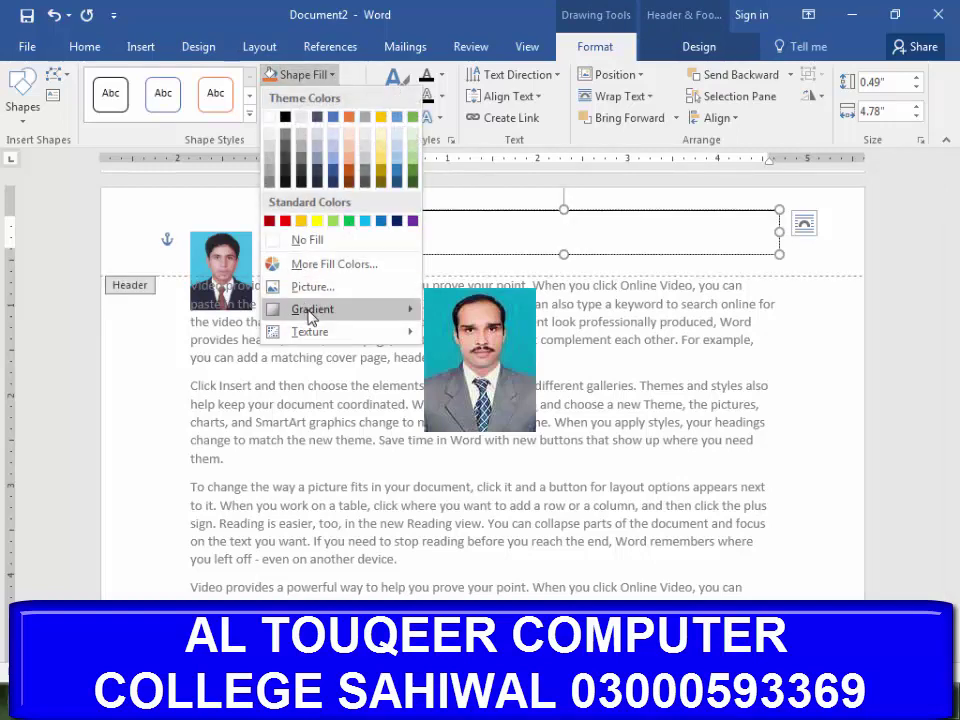
{"action": "mouse_move", "coordinate": [335, 341]}
{"action": "left_click", "coordinate": [463, 357]}
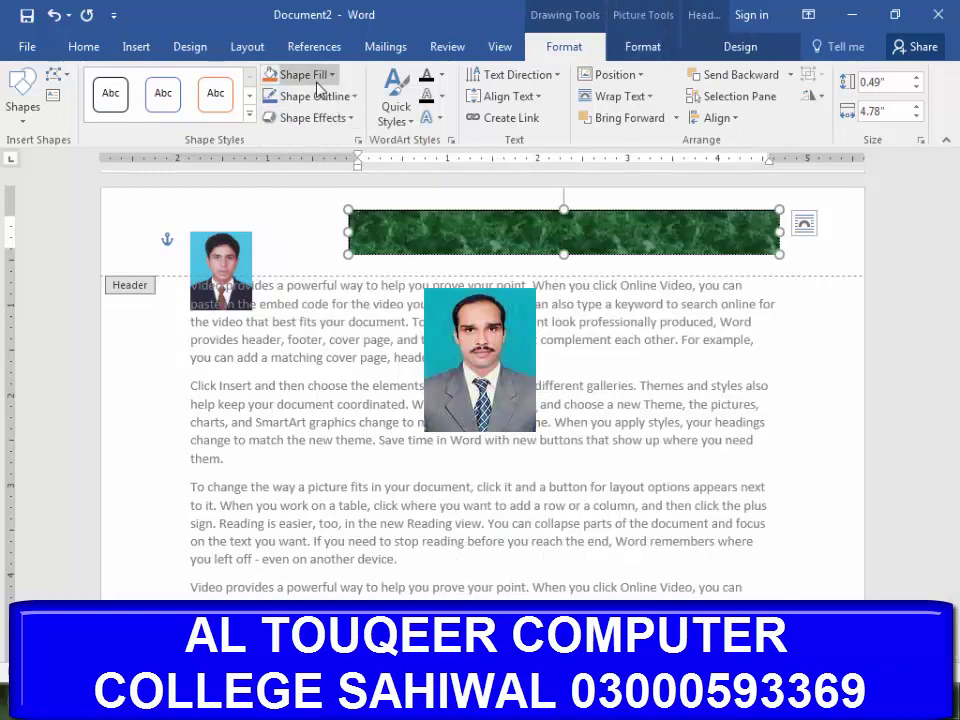
Give the marble text box a red 3 pt outline
{"action": "left_click", "coordinate": [354, 97]}
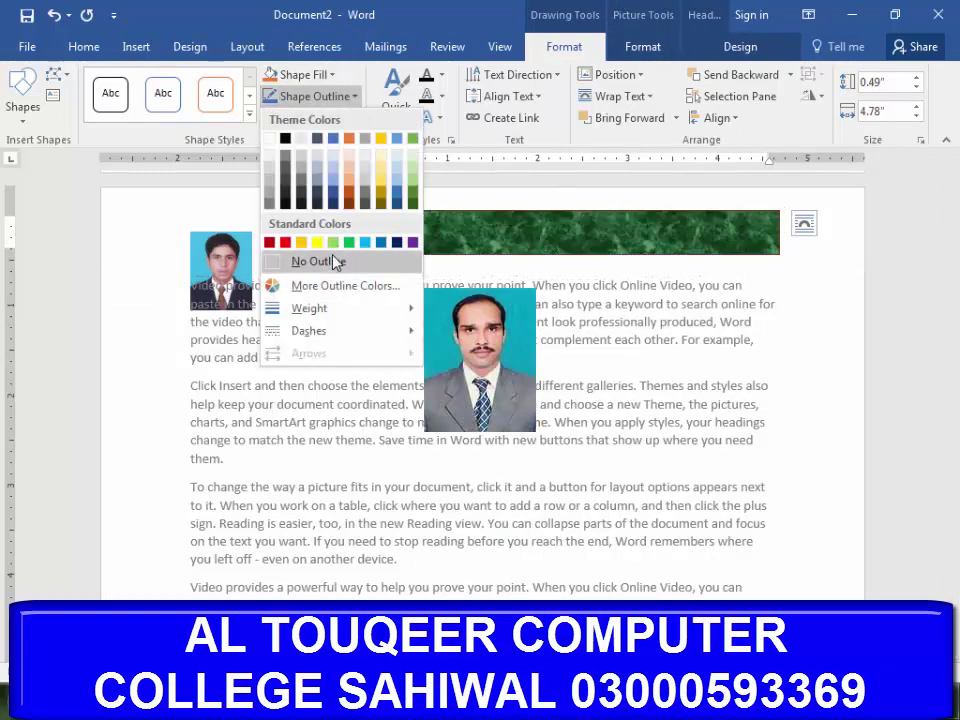
{"action": "left_click", "coordinate": [287, 244]}
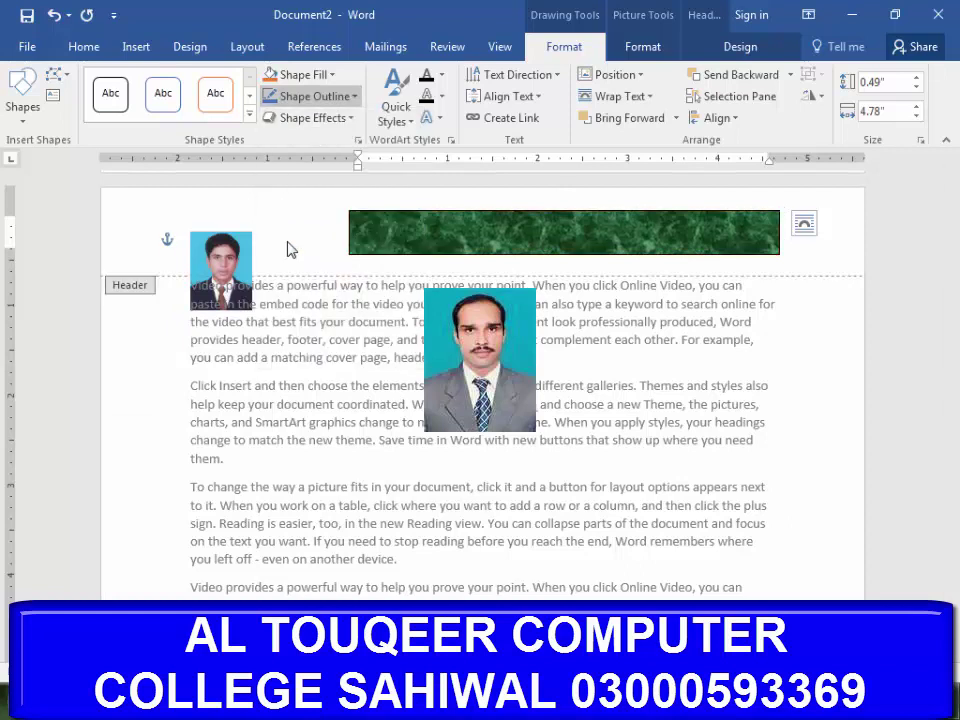
{"action": "left_click", "coordinate": [350, 97]}
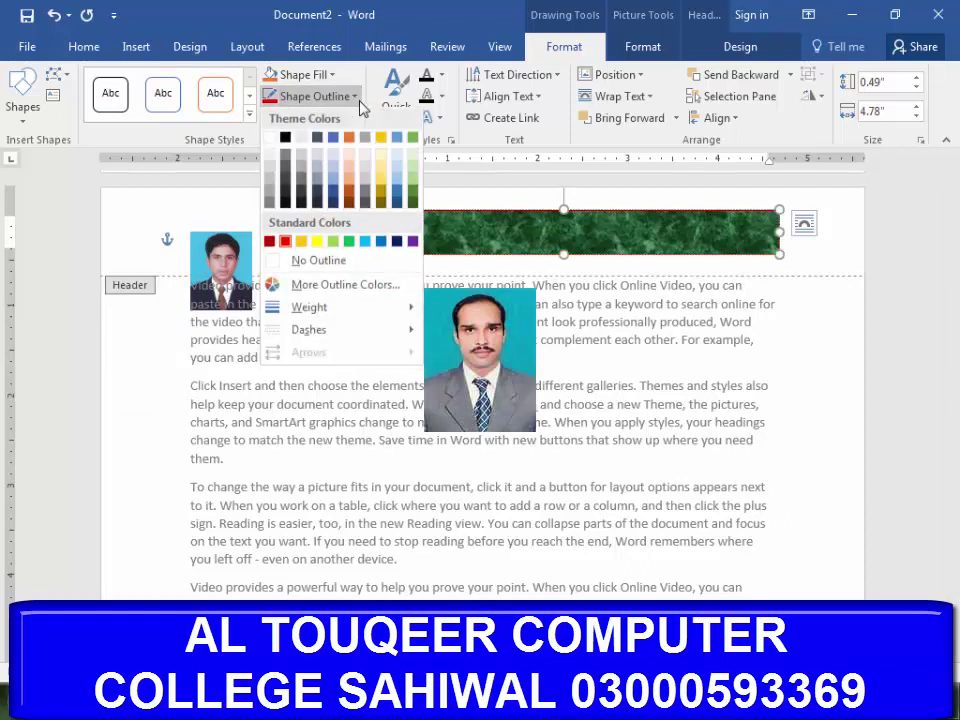
{"action": "mouse_move", "coordinate": [346, 312]}
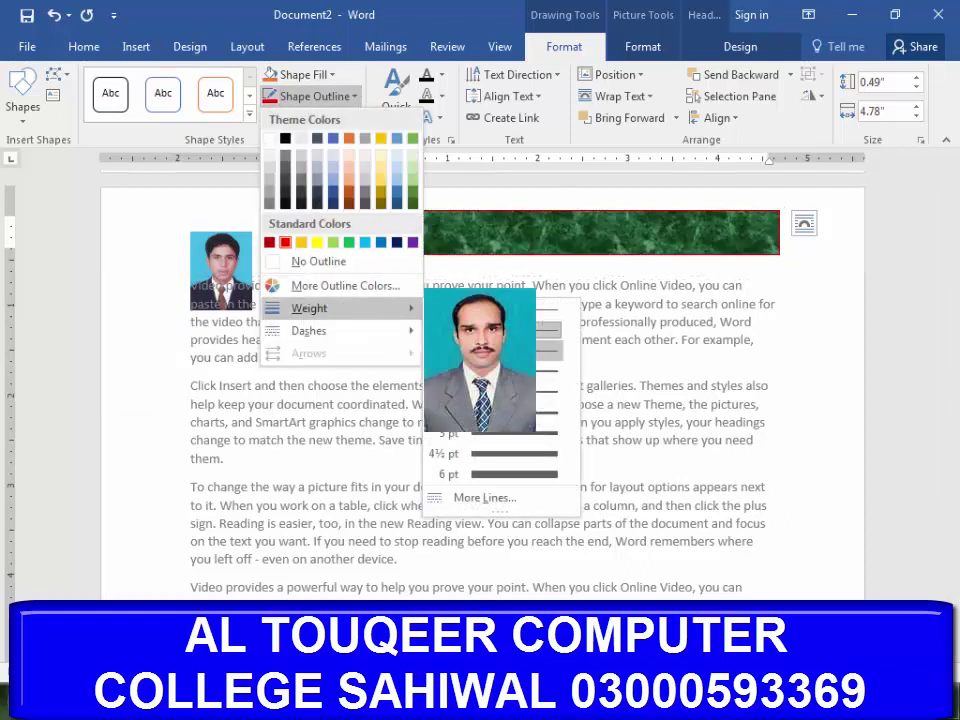
{"action": "left_click", "coordinate": [495, 438]}
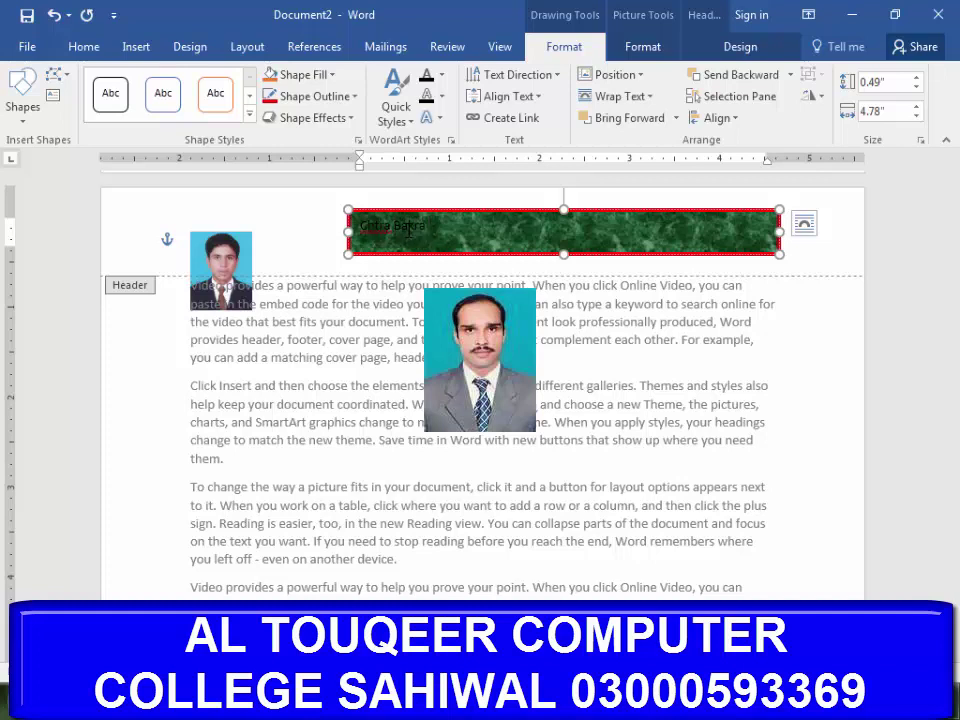
Format the CHTRA BAKRA banner text at 25 pt, white, centred and in all capitals
{"action": "key", "text": "ctrl+shift+period"}
{"action": "key", "text": "ctrl+shift+period"}
{"action": "key", "text": "ctrl+shift+period"}
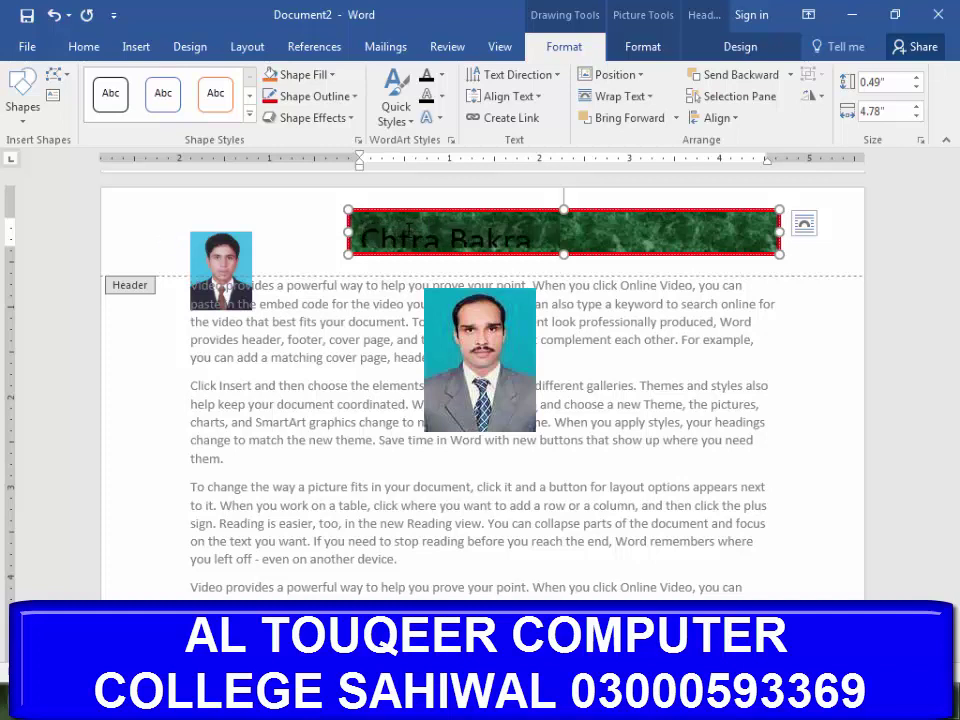
{"action": "key", "text": "ctrl+shift+comma"}
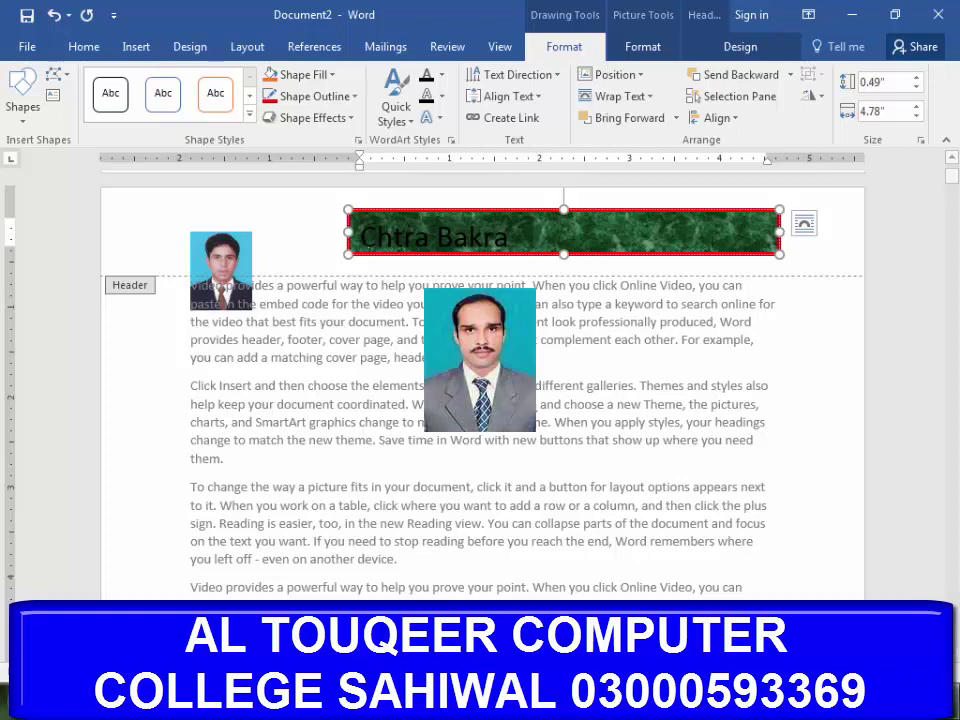
{"action": "left_click", "coordinate": [83, 44]}
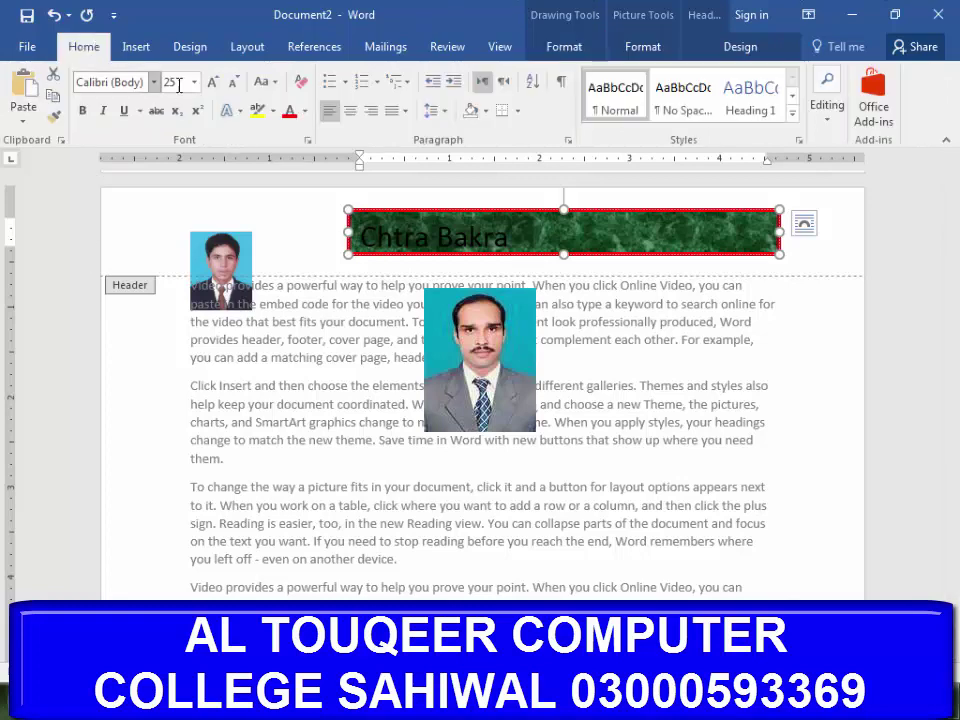
{"action": "left_click", "coordinate": [305, 113]}
{"action": "left_click", "coordinate": [289, 177]}
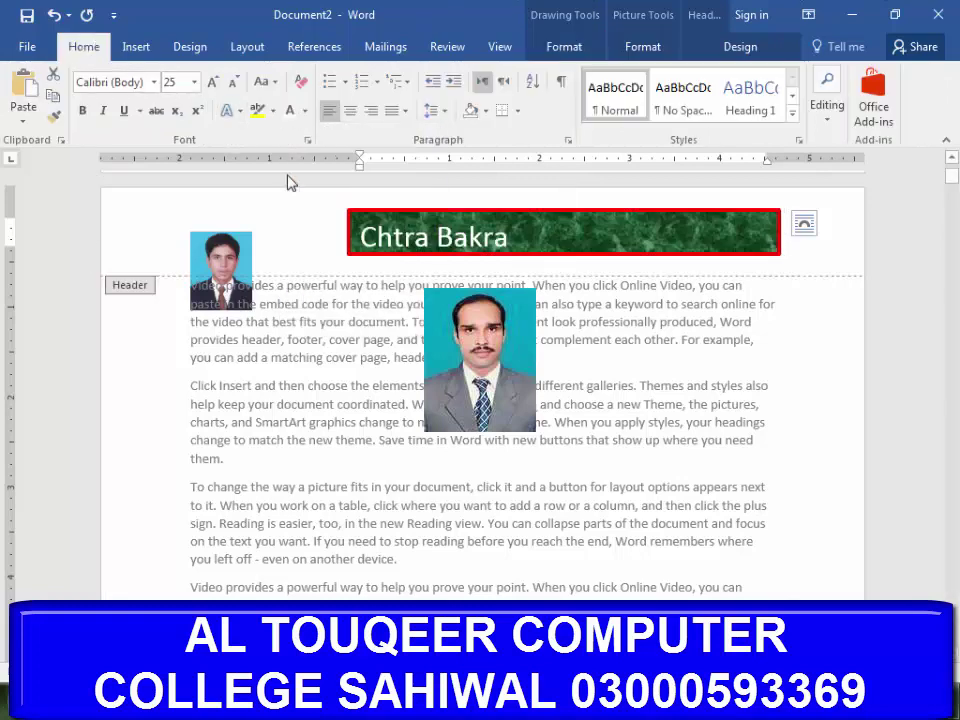
{"action": "key", "text": "ctrl+e"}
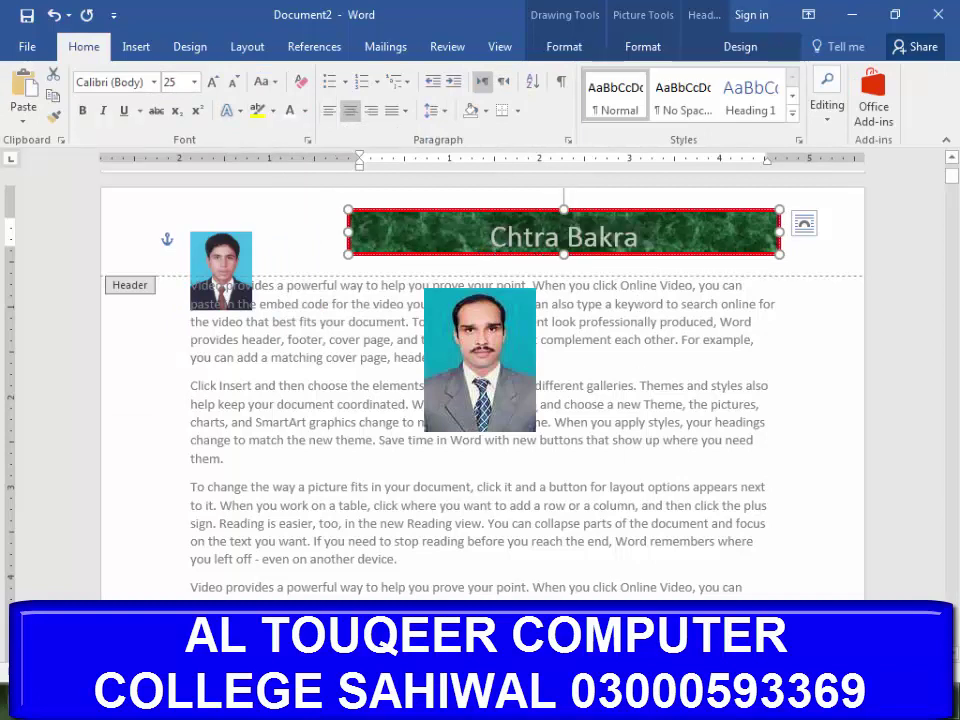
{"action": "key", "text": "ctrl+shift+a"}
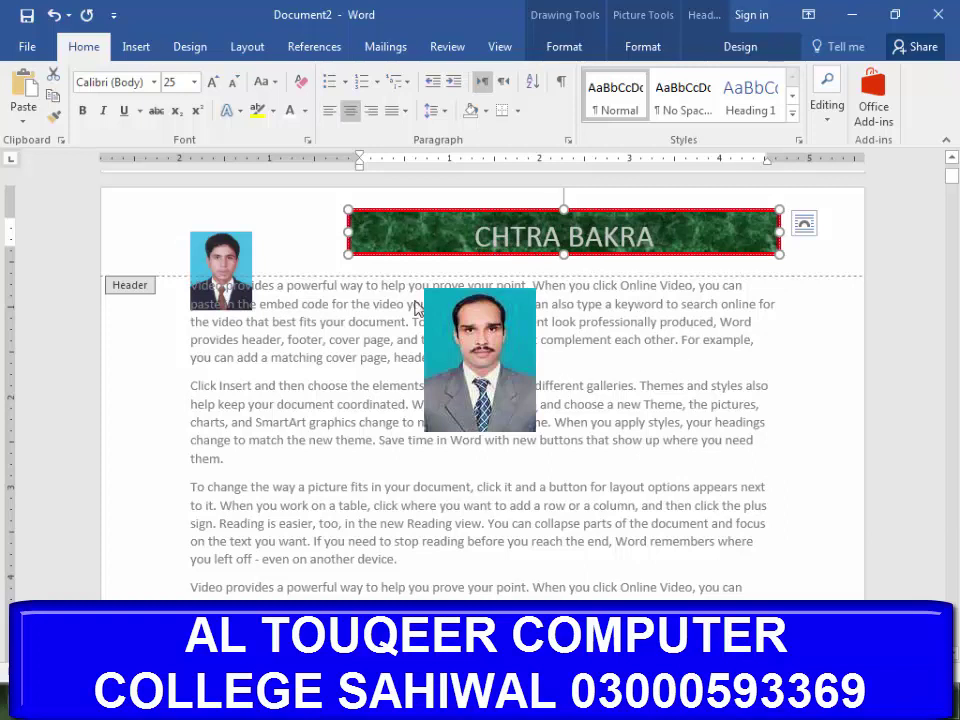
{"action": "left_click", "coordinate": [297, 244]}
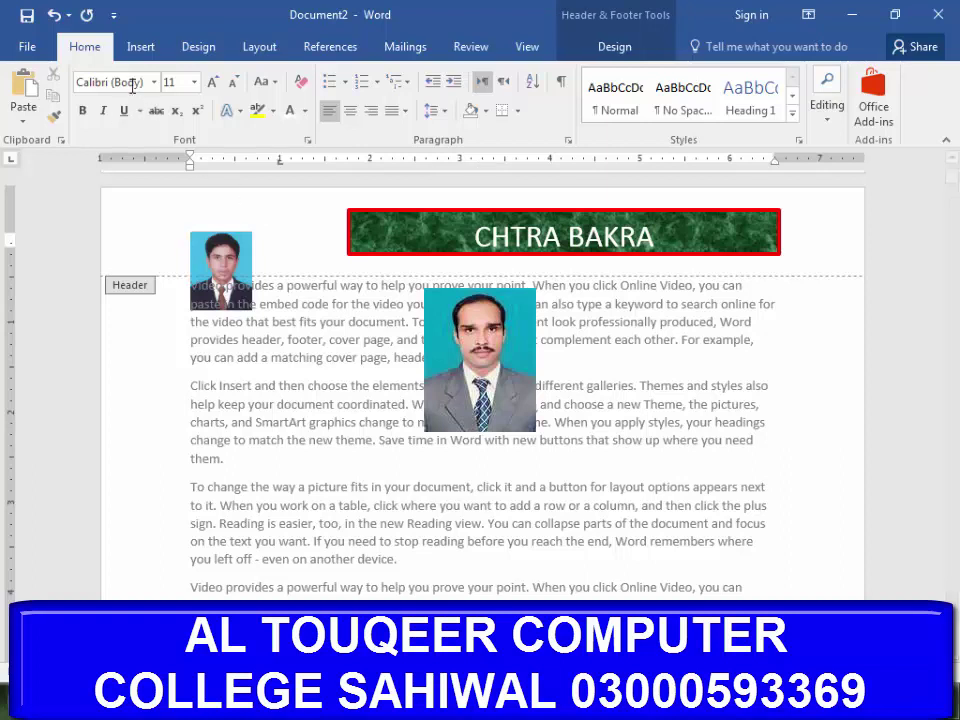
Insert the date into the header in the full weekday date format
{"action": "left_click", "coordinate": [622, 48]}
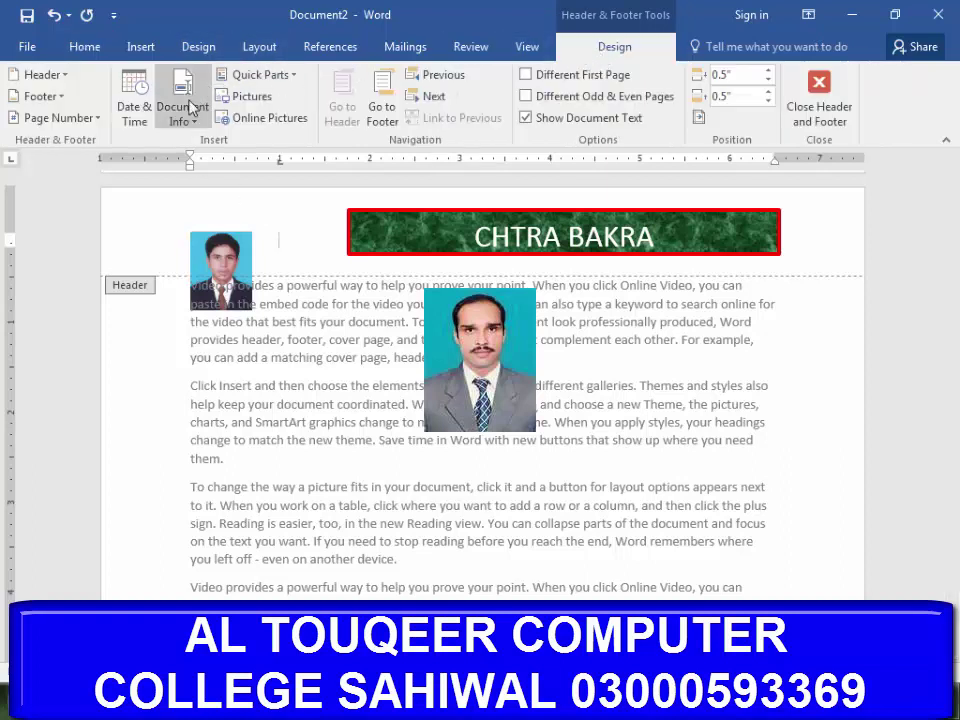
{"action": "left_click", "coordinate": [133, 108]}
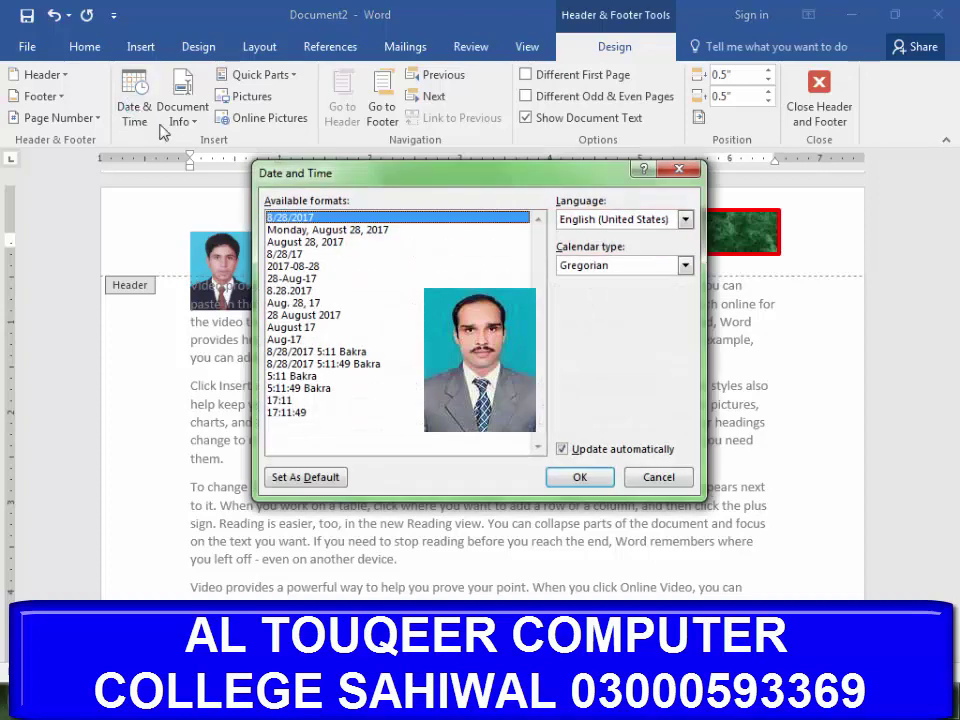
{"action": "left_click", "coordinate": [310, 230]}
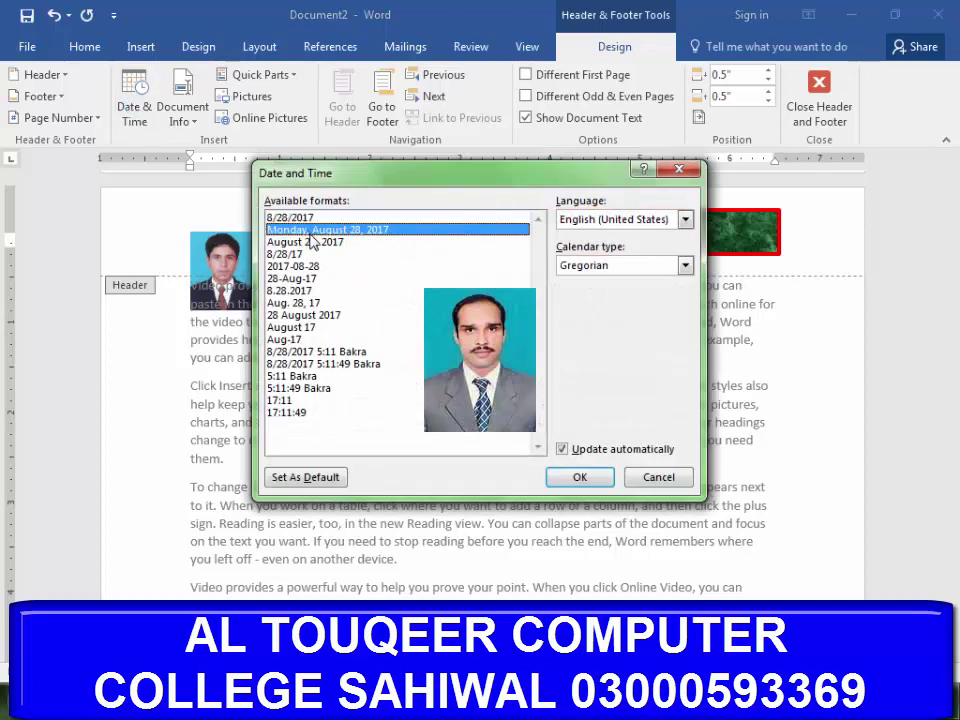
{"action": "left_click", "coordinate": [580, 477]}
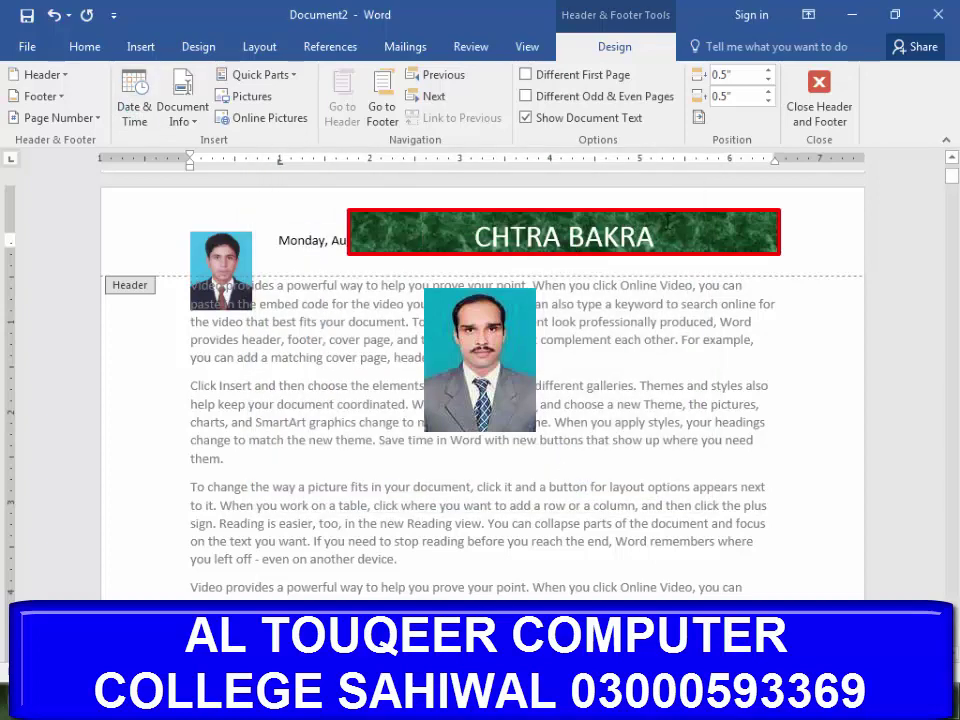
Raise the CHTRA BAKRA banner level with the date and update the date field
{"action": "mouse_move", "coordinate": [679, 217]}
{"action": "left_mouse_down"}
{"action": "mouse_move", "coordinate": [741, 253]}
{"action": "mouse_move", "coordinate": [751, 245]}
{"action": "left_mouse_up"}
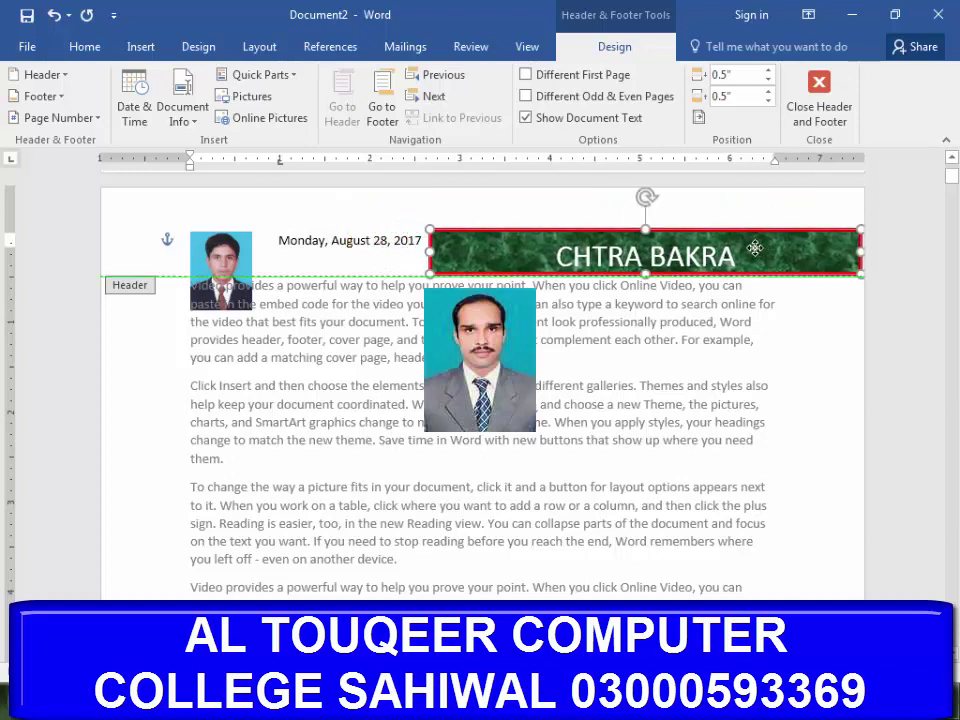
{"action": "left_click", "coordinate": [311, 240]}
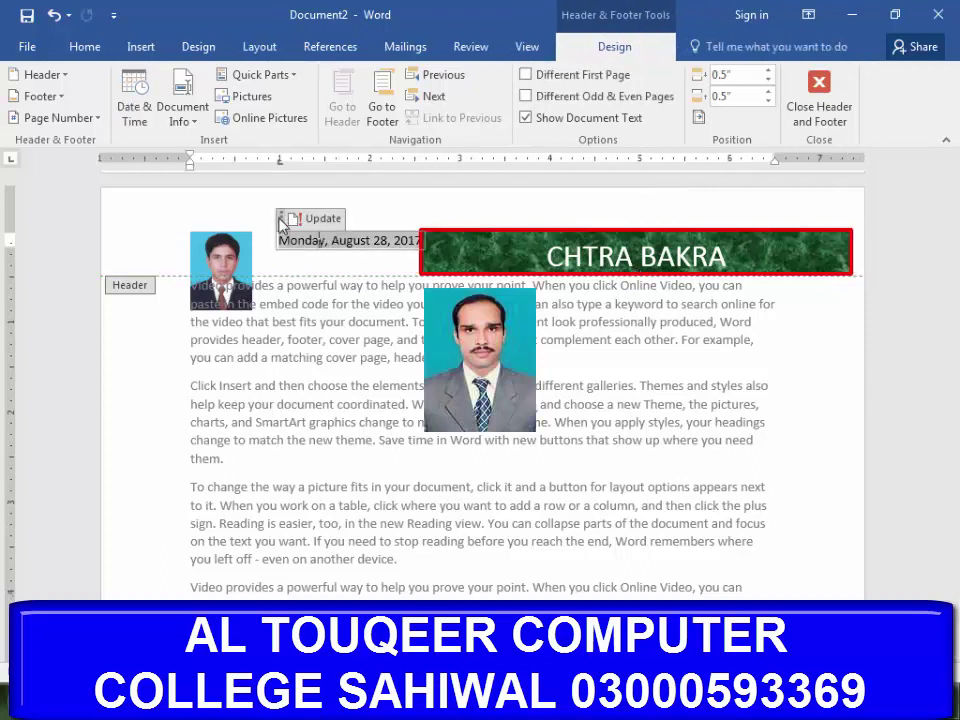
{"action": "left_click_drag", "start_coordinate": [281, 224], "coordinate": [258, 226]}
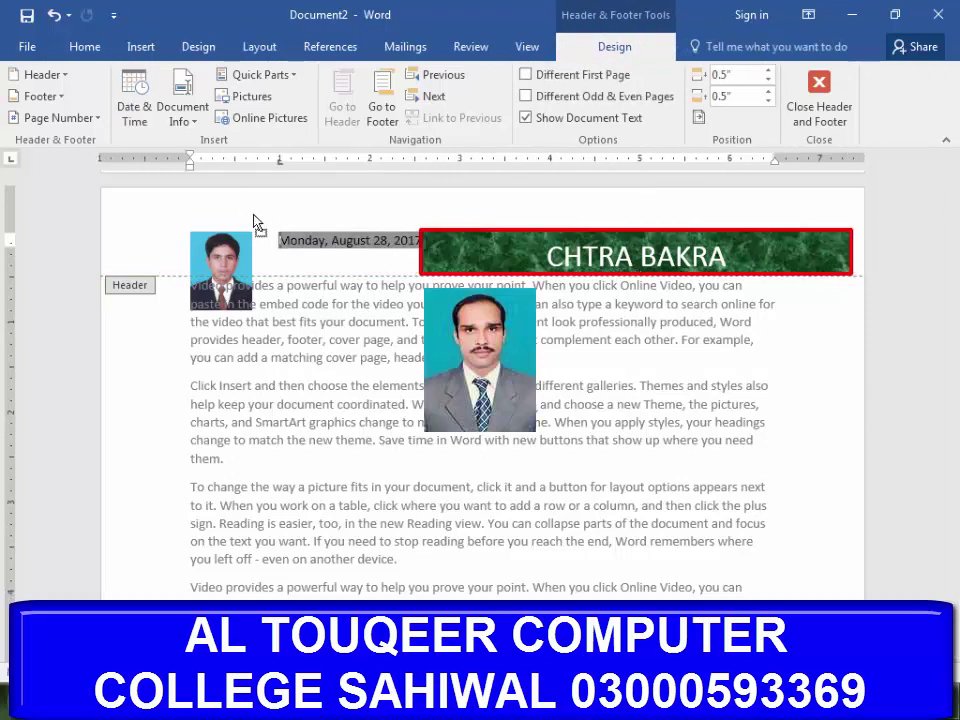
{"action": "left_click", "coordinate": [310, 241]}
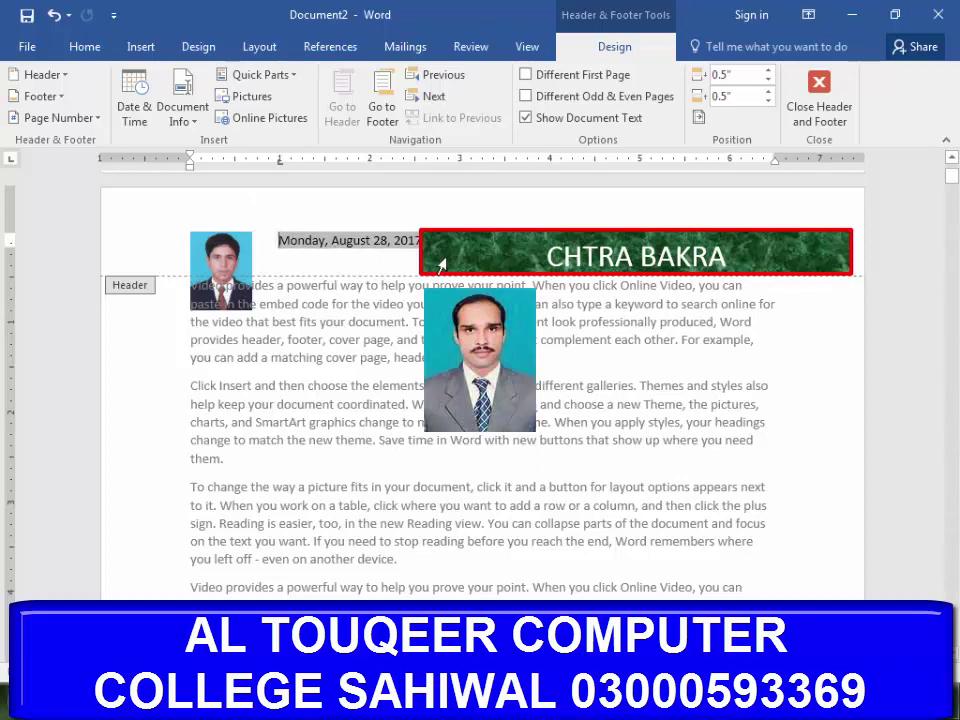
{"action": "left_click", "coordinate": [526, 248]}
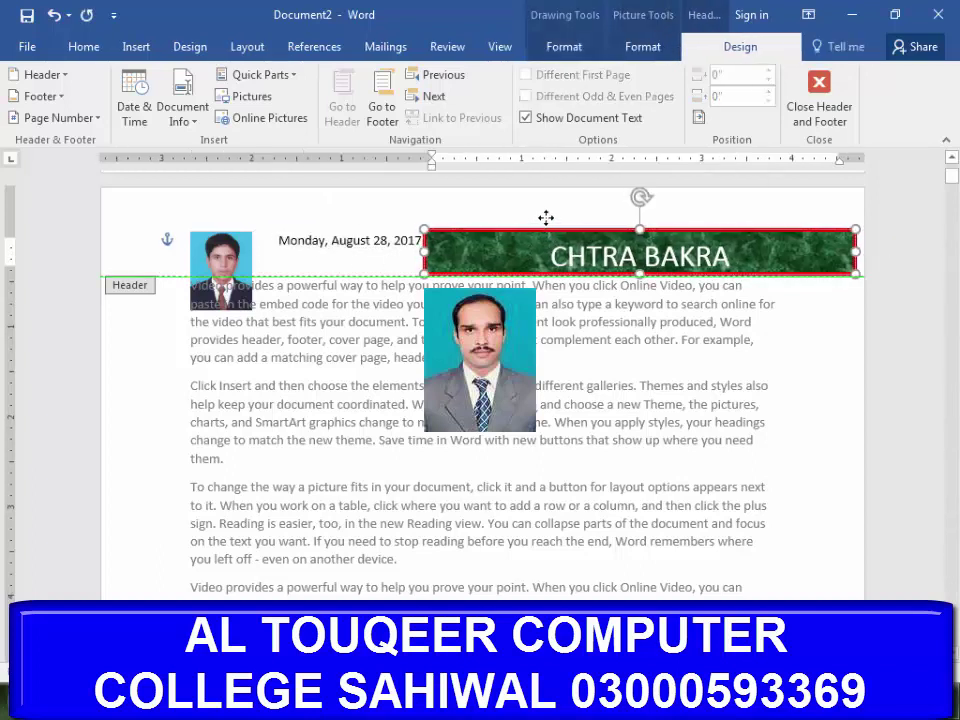
{"action": "left_click_drag", "start_coordinate": [541, 233], "coordinate": [545, 217]}
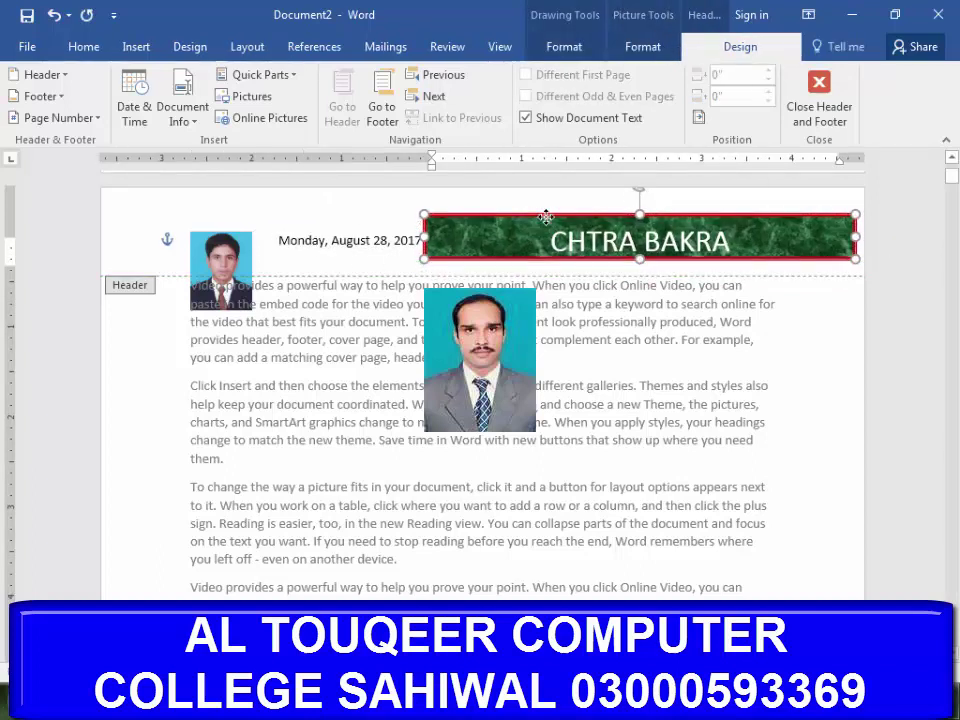
{"action": "left_click", "coordinate": [323, 240]}
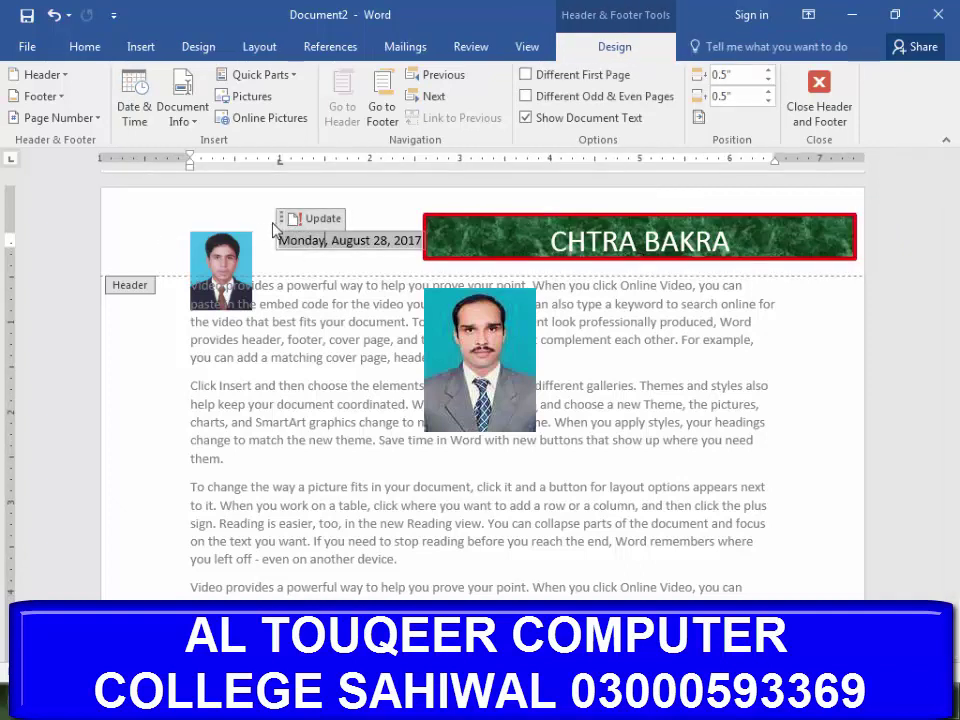
{"action": "left_click", "coordinate": [340, 228]}
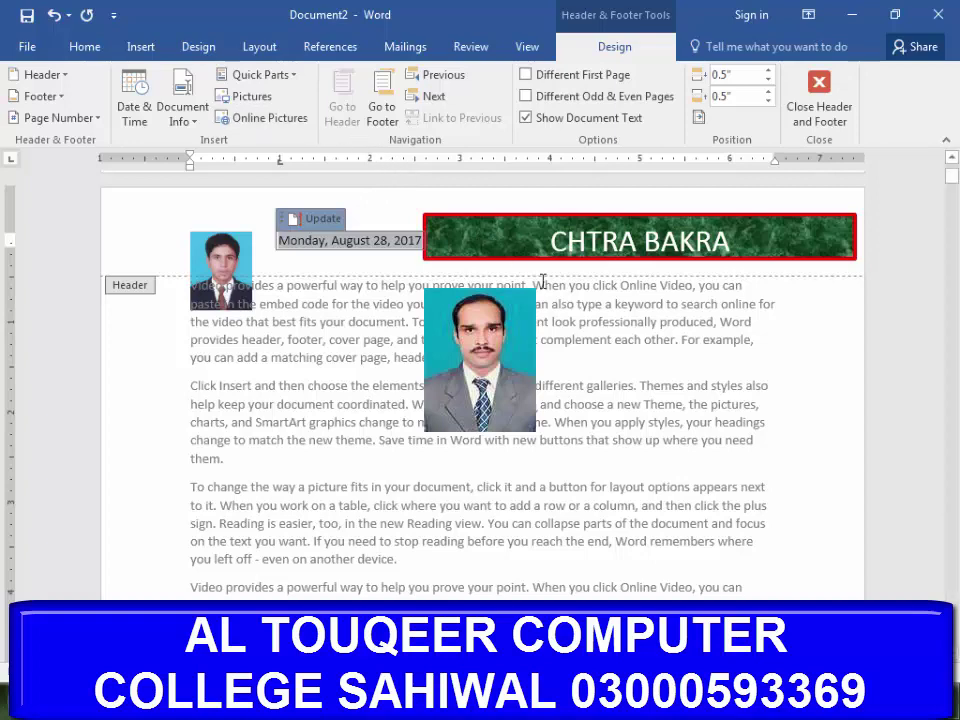
Add a Plain Number 2 page number centred at the bottom of the page
{"action": "scroll", "coordinate": [480, 570], "scroll_direction": "down", "scroll_amount": 4}
{"action": "scroll", "coordinate": [470, 500], "scroll_direction": "down", "scroll_amount": 3}
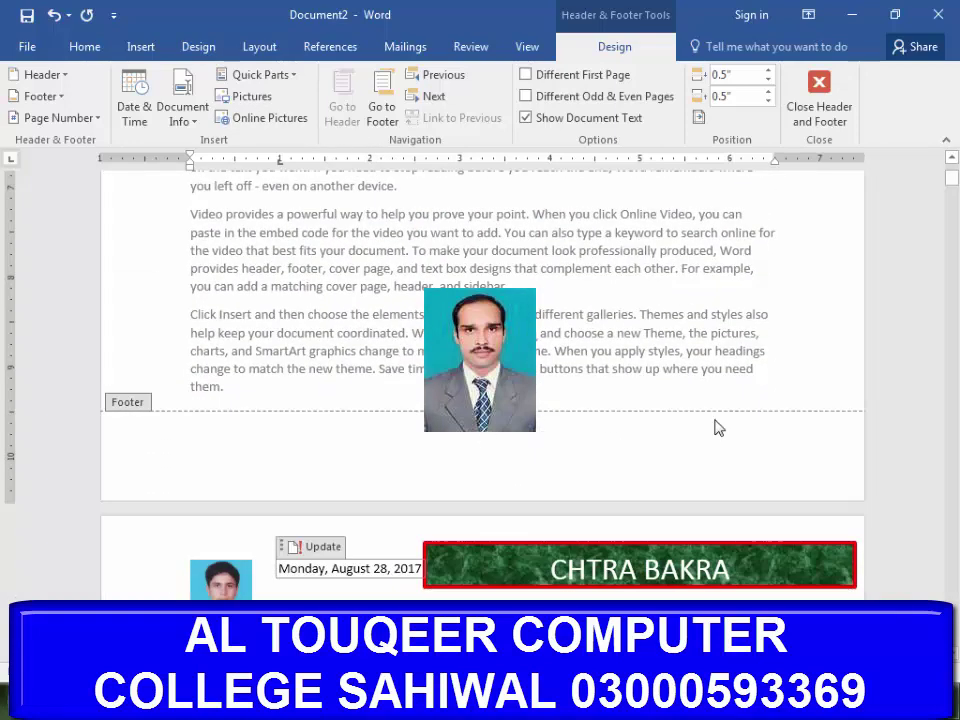
{"action": "left_click", "coordinate": [74, 117]}
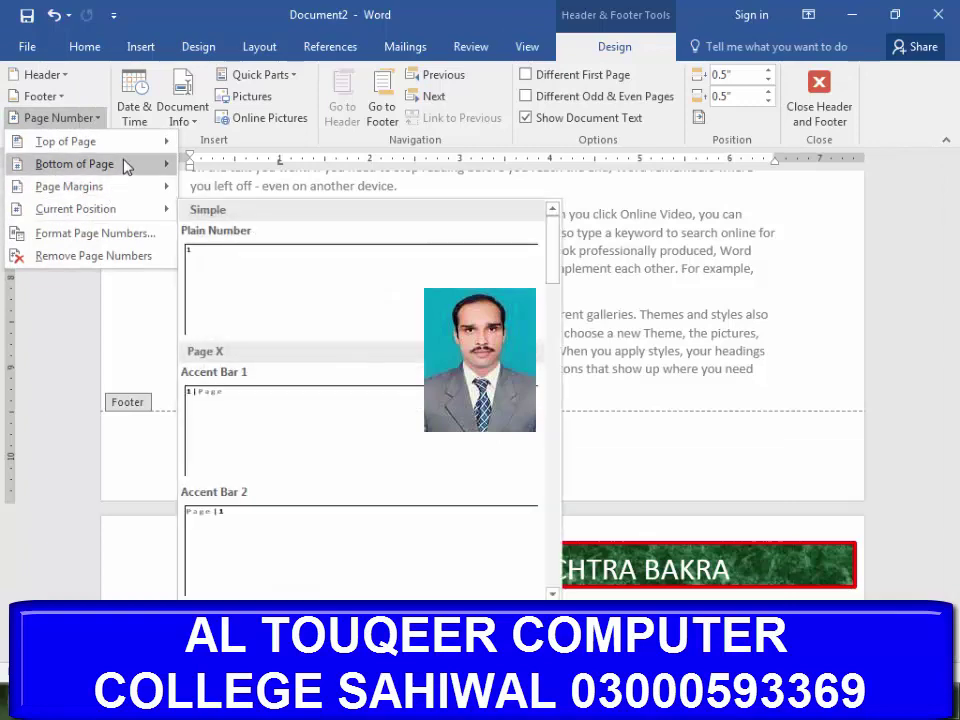
{"action": "mouse_move", "coordinate": [125, 165]}
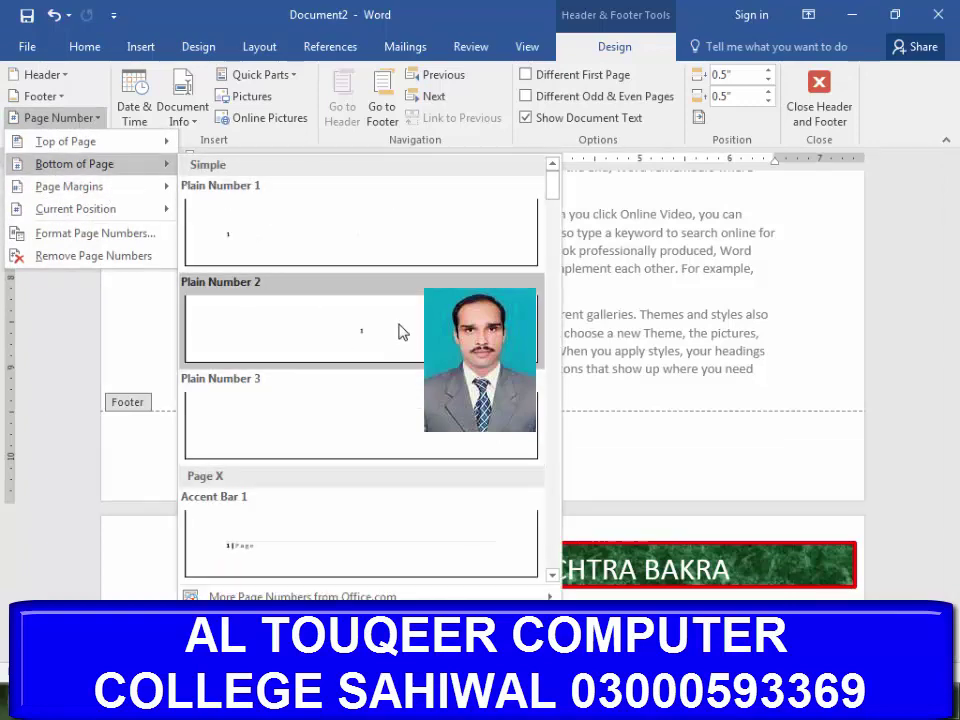
{"action": "left_click", "coordinate": [399, 332]}
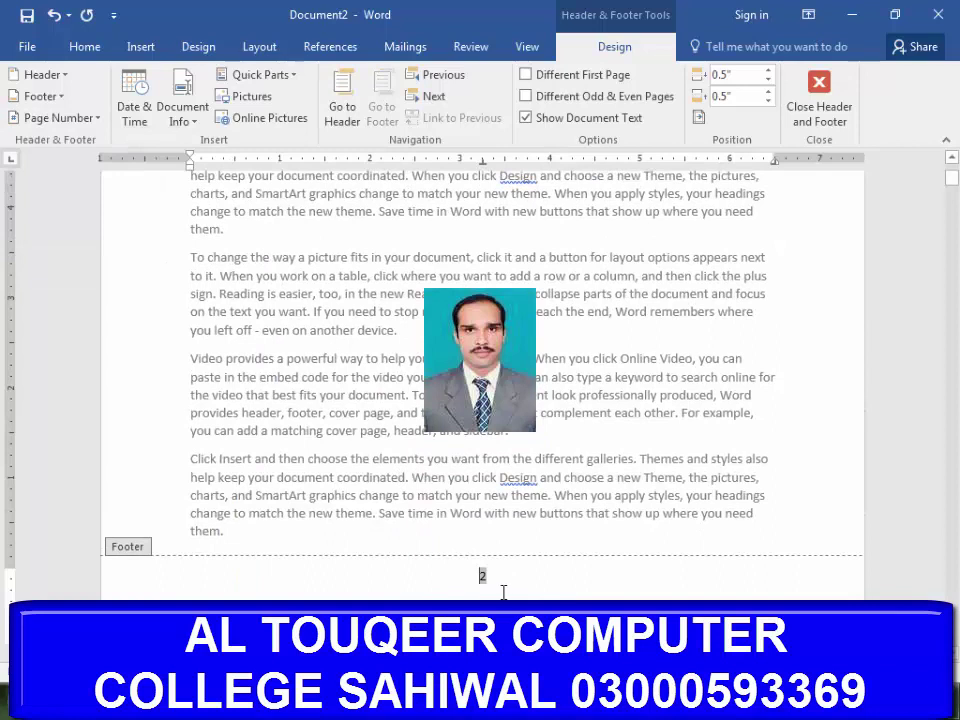
{"action": "left_click", "coordinate": [98, 120]}
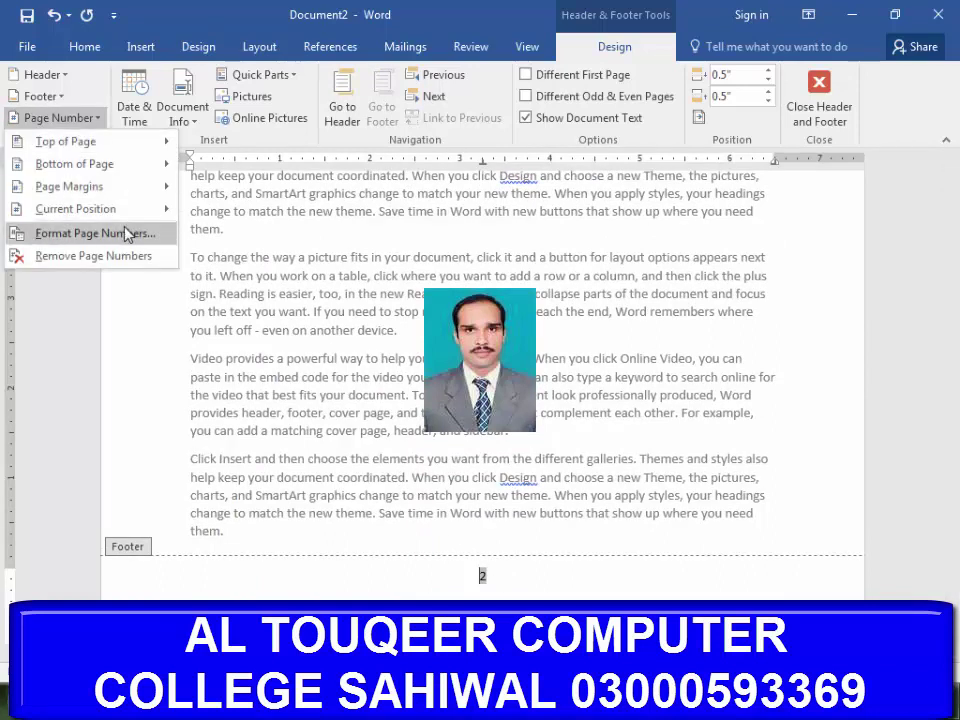
{"action": "mouse_move", "coordinate": [130, 209]}
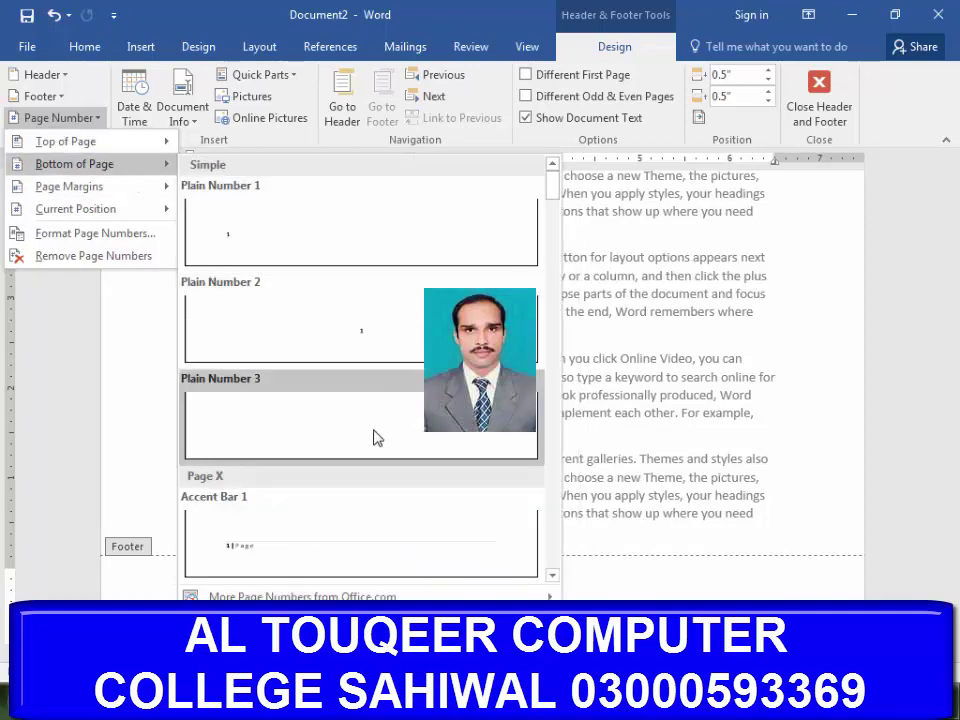
Format page numbers as i, ii, iii starting at 1, then close the header and footer
{"action": "left_click", "coordinate": [100, 233]}
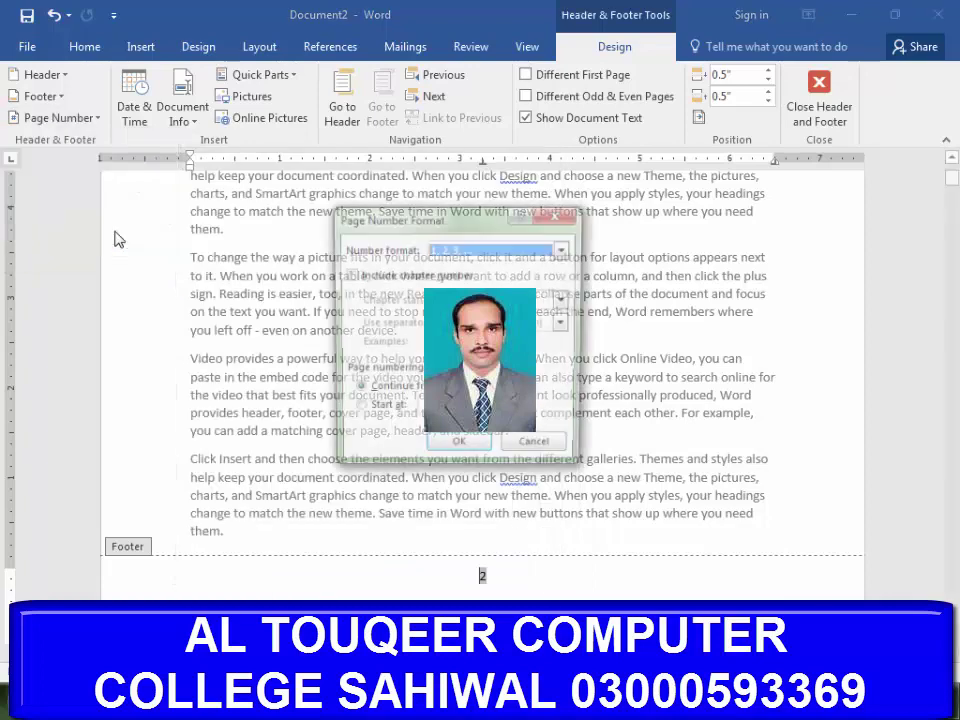
{"action": "left_click", "coordinate": [565, 250]}
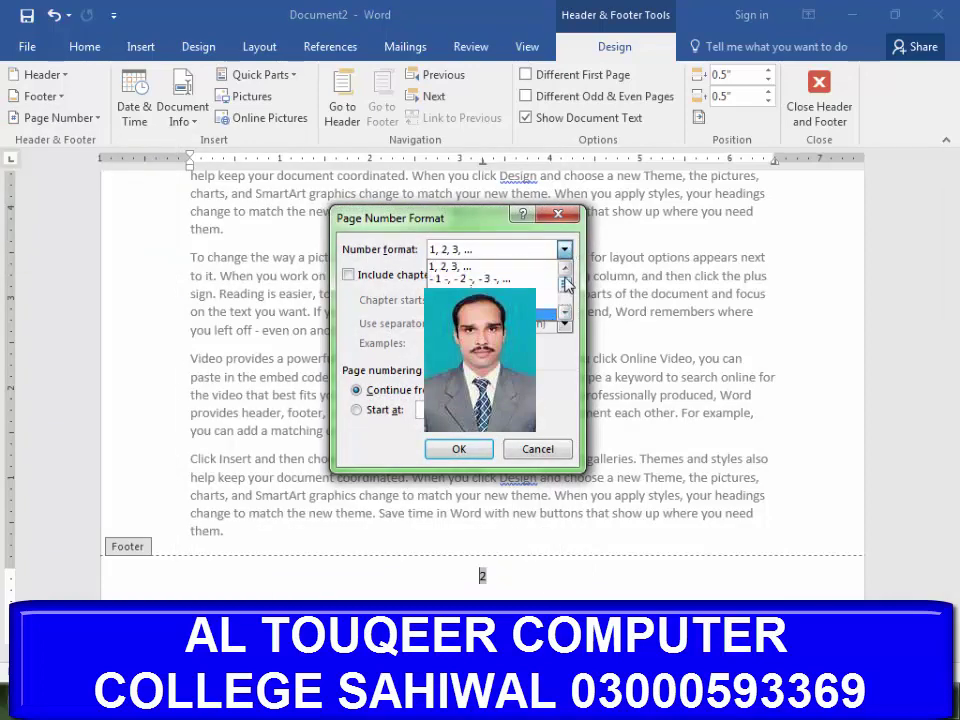
{"action": "left_click", "coordinate": [548, 313]}
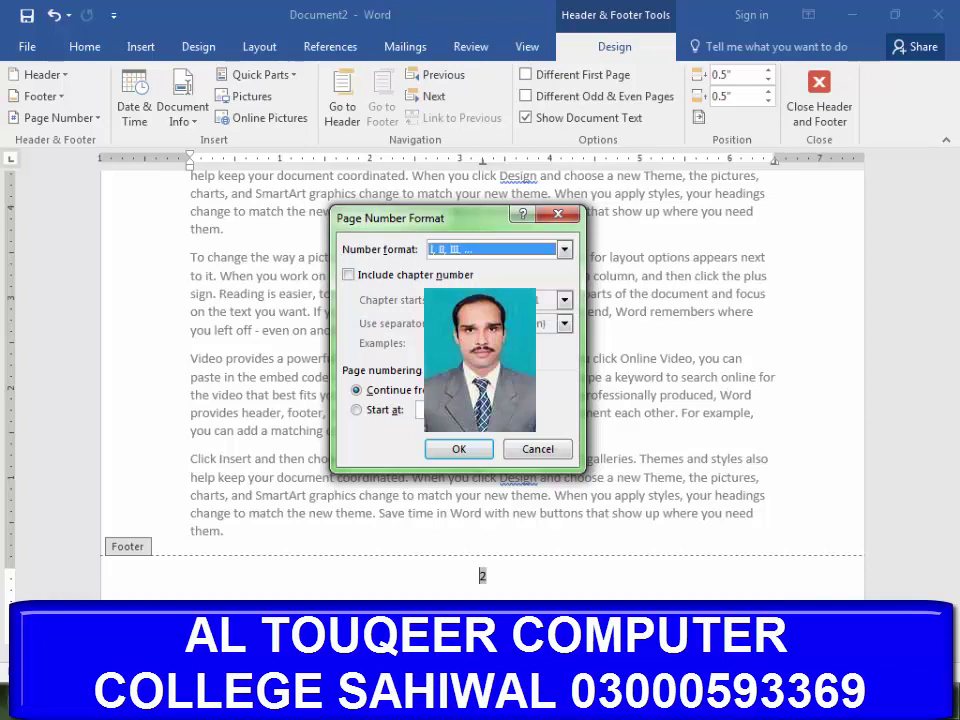
{"action": "left_click", "coordinate": [425, 409]}
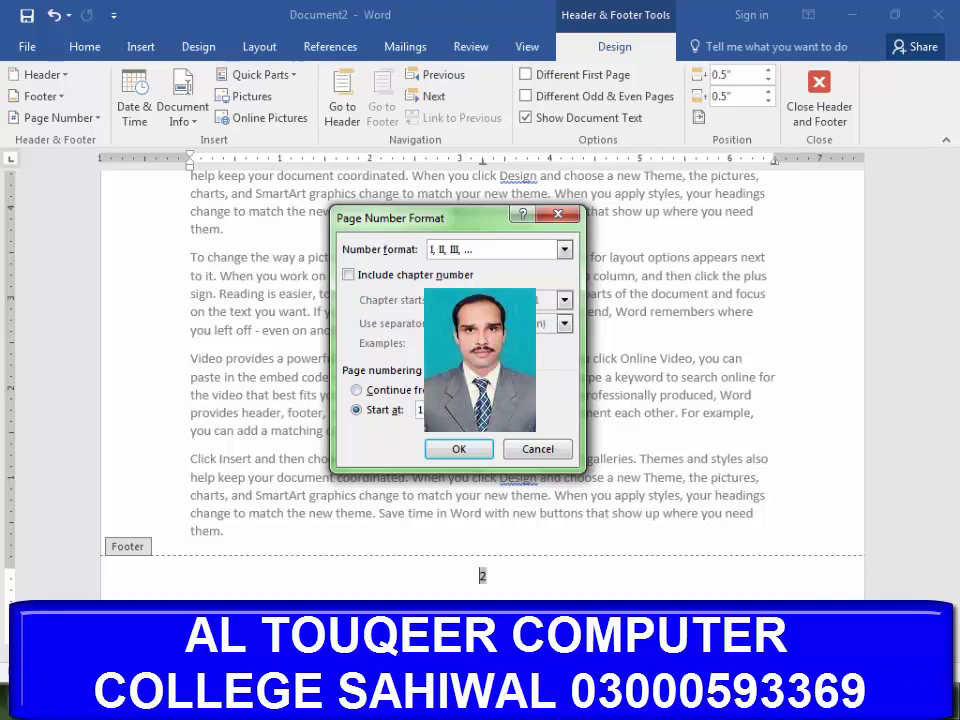
{"action": "left_click", "coordinate": [466, 448]}
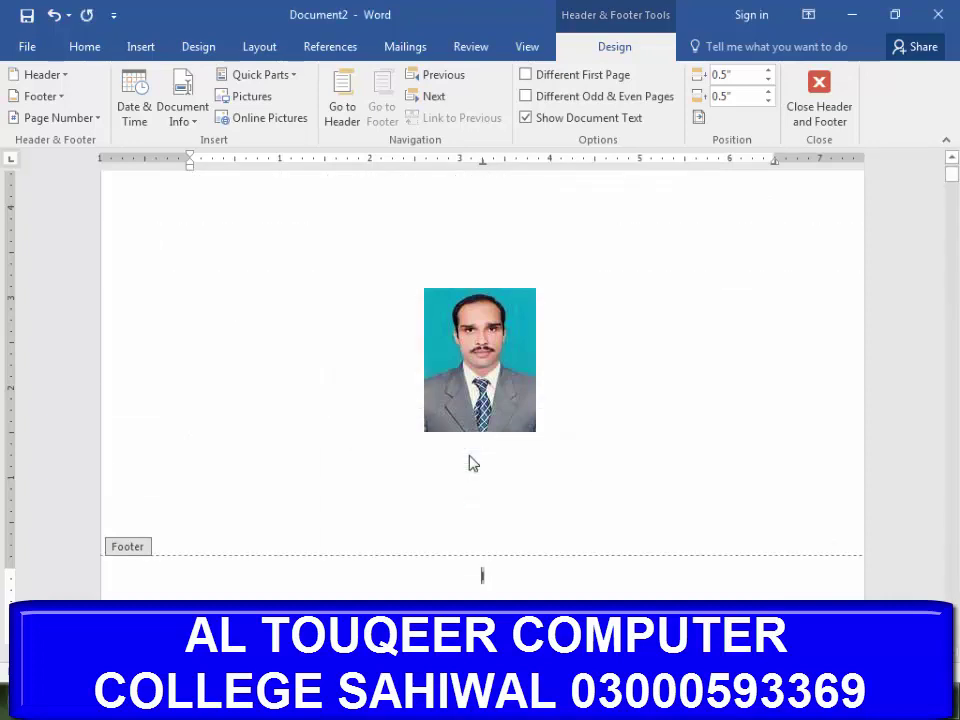
{"action": "left_click", "coordinate": [826, 96]}
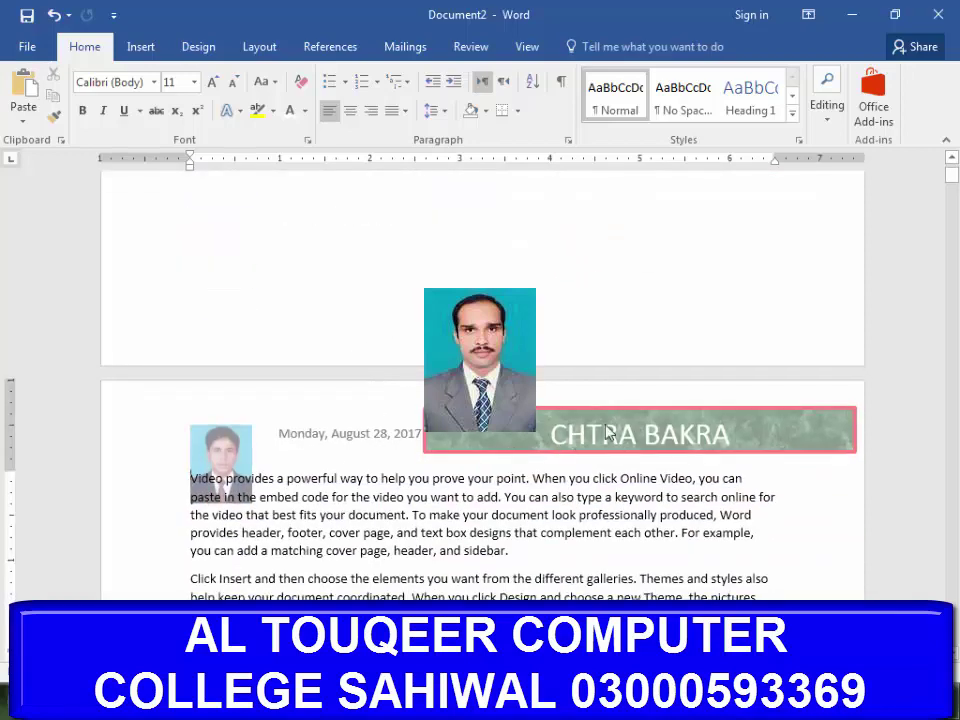
{"action": "scroll", "coordinate": [629, 415], "scroll_direction": "down", "scroll_amount": 4}
{"action": "scroll", "coordinate": [629, 415], "scroll_direction": "down", "scroll_amount": 2}
{"action": "scroll", "coordinate": [482, 444], "scroll_direction": "down", "scroll_amount": 5}
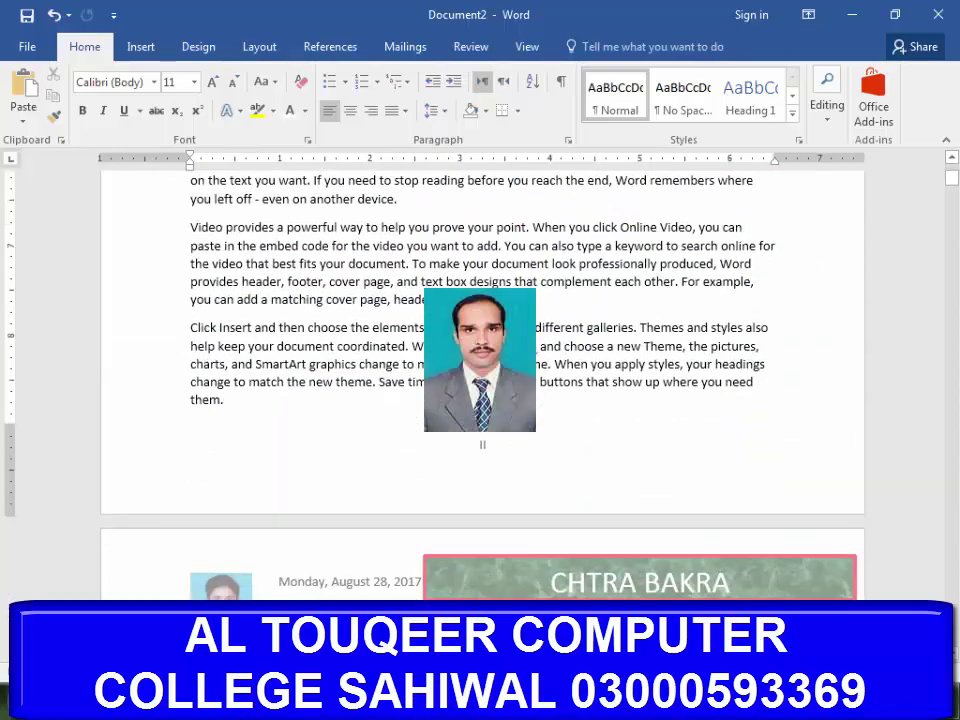
{"action": "scroll", "coordinate": [443, 546], "scroll_direction": "down", "scroll_amount": 4}
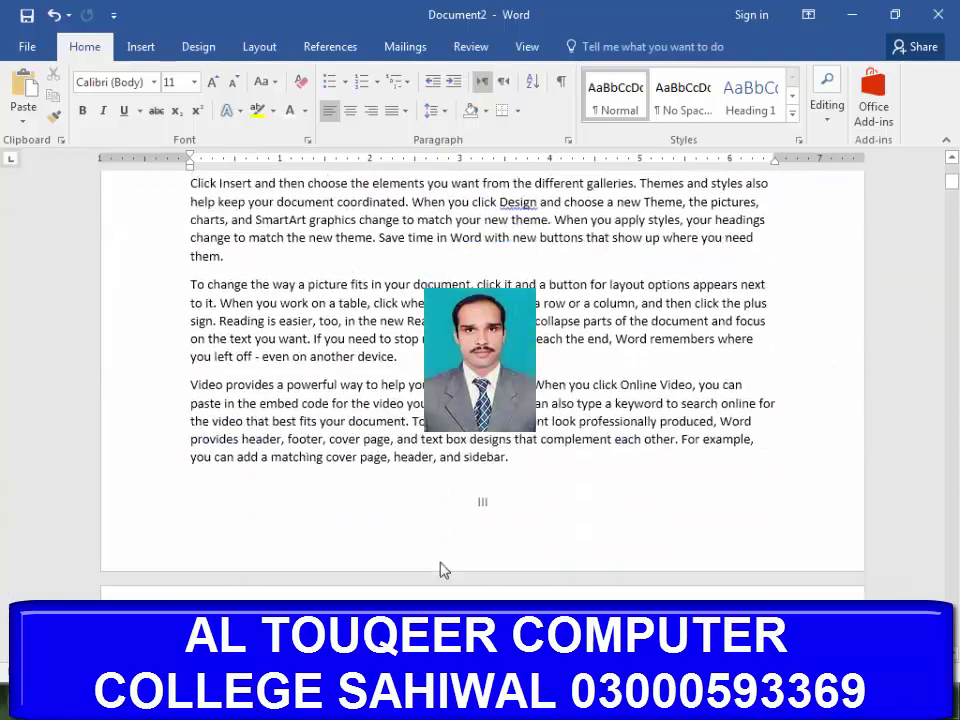
{"action": "scroll", "coordinate": [441, 563], "scroll_direction": "down", "scroll_amount": 3}
{"action": "scroll", "coordinate": [443, 566], "scroll_direction": "down", "scroll_amount": 3}
{"action": "scroll", "coordinate": [420, 500], "scroll_direction": "down", "scroll_amount": 2}
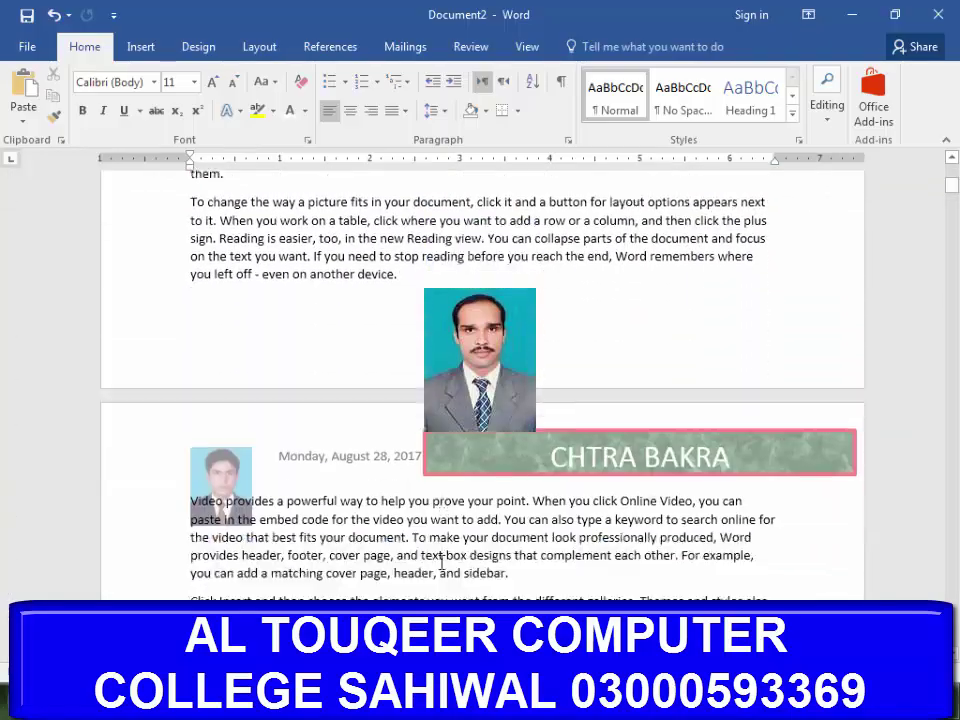
Drop the small photo at the header's left margin beside the date, then check the footer number
{"action": "double_click", "coordinate": [228, 453]}
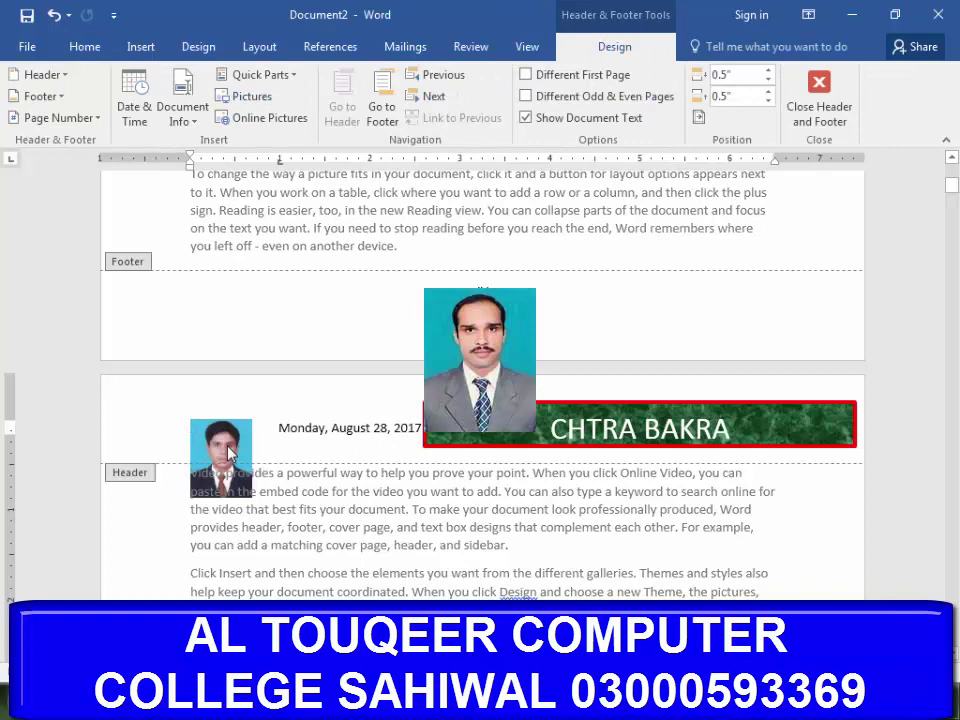
{"action": "left_click_drag", "start_coordinate": [228, 453], "coordinate": [226, 462]}
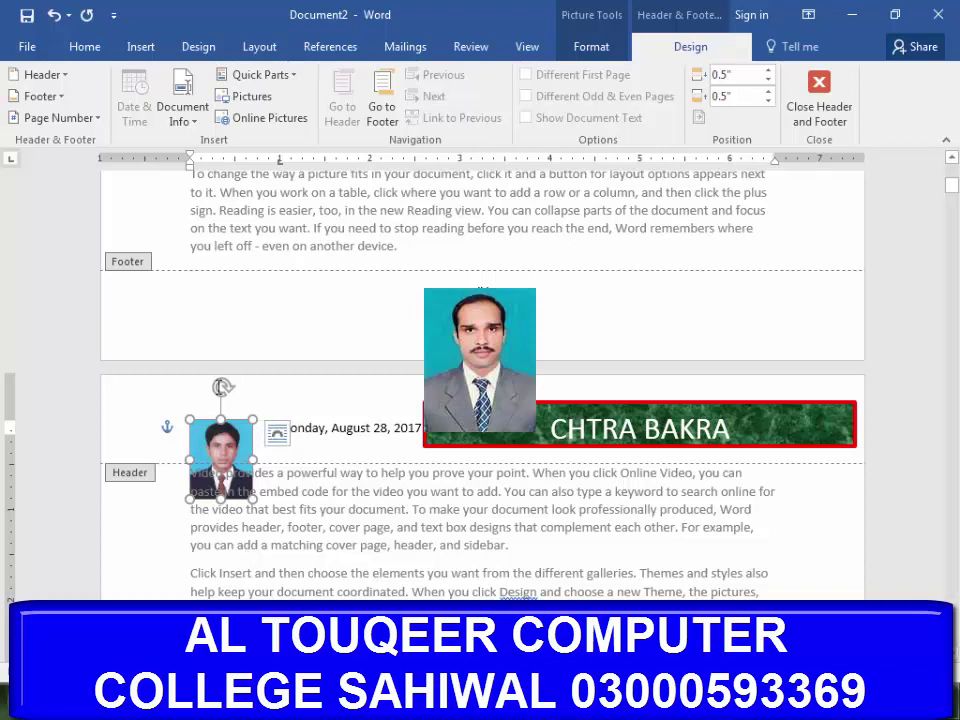
{"action": "left_click_drag", "start_coordinate": [226, 460], "coordinate": [528, 434]}
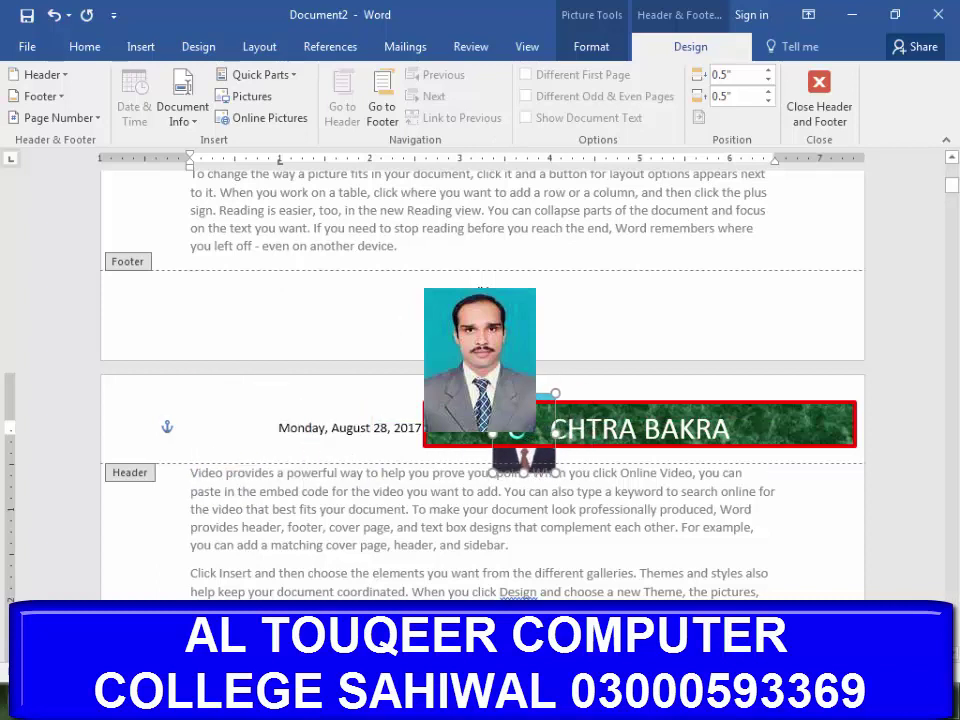
{"action": "left_click_drag", "start_coordinate": [526, 432], "coordinate": [511, 432]}
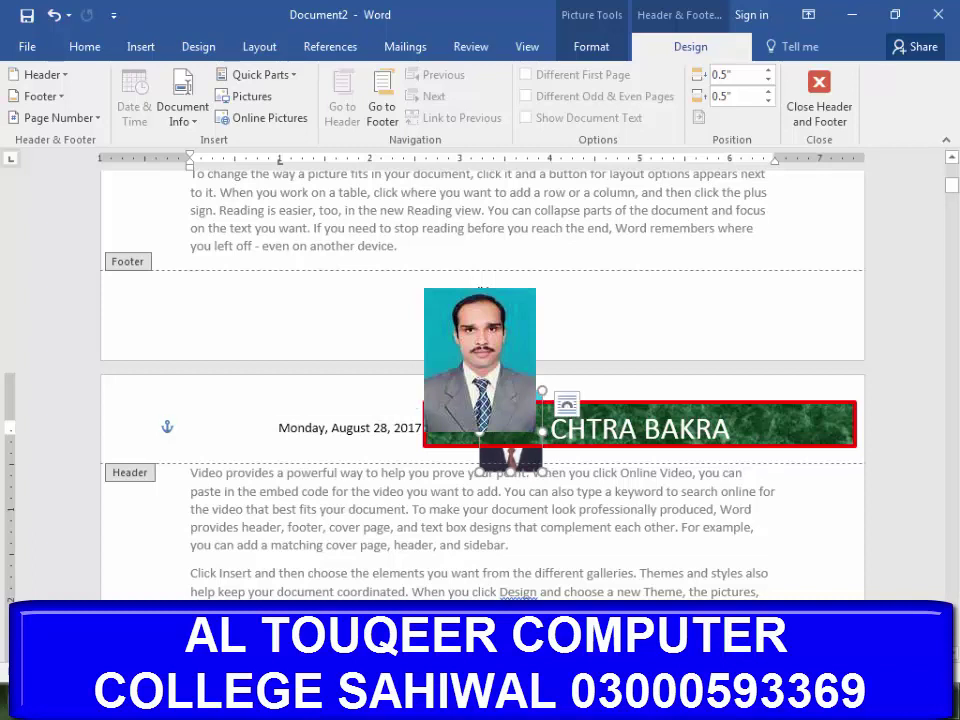
{"action": "mouse_move", "coordinate": [510, 440]}
{"action": "left_mouse_down"}
{"action": "mouse_move", "coordinate": [257, 440]}
{"action": "mouse_move", "coordinate": [445, 588]}
{"action": "mouse_move", "coordinate": [528, 582]}
{"action": "left_mouse_up"}
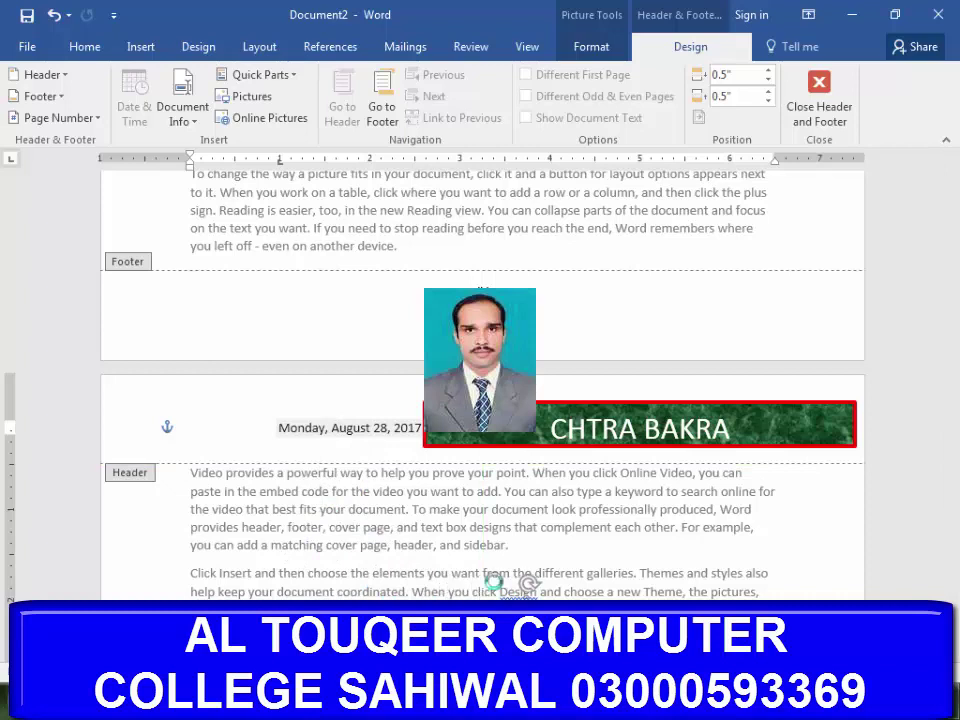
{"action": "left_click_drag", "start_coordinate": [494, 580], "coordinate": [241, 421]}
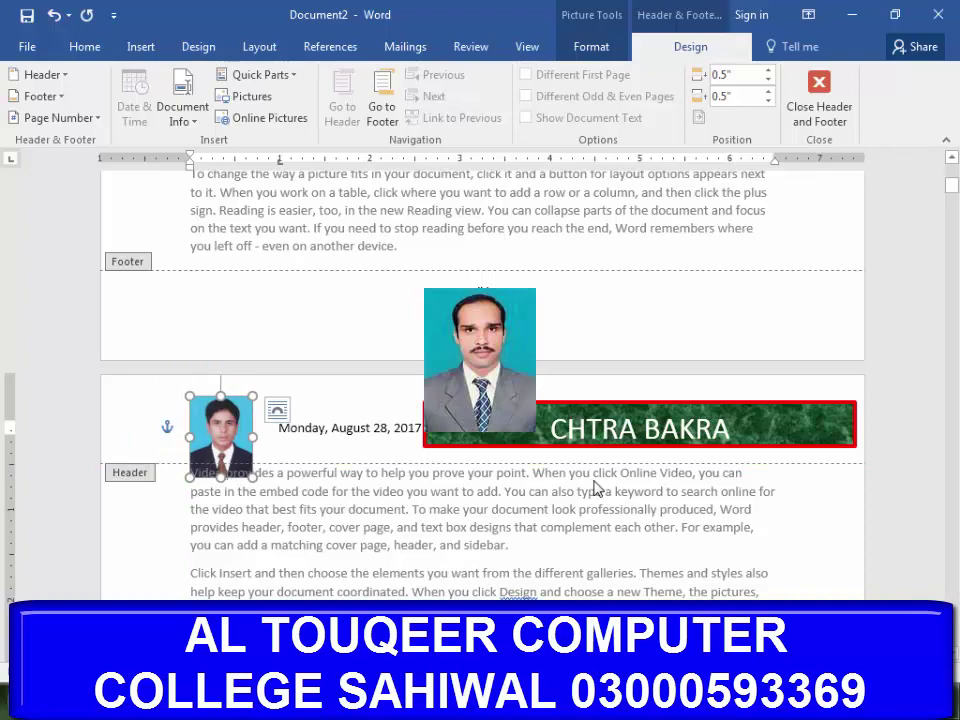
{"action": "scroll", "coordinate": [560, 490], "scroll_direction": "down", "scroll_amount": 5}
{"action": "scroll", "coordinate": [456, 488], "scroll_direction": "down", "scroll_amount": 5}
{"action": "scroll", "coordinate": [456, 488], "scroll_direction": "down", "scroll_amount": 2}
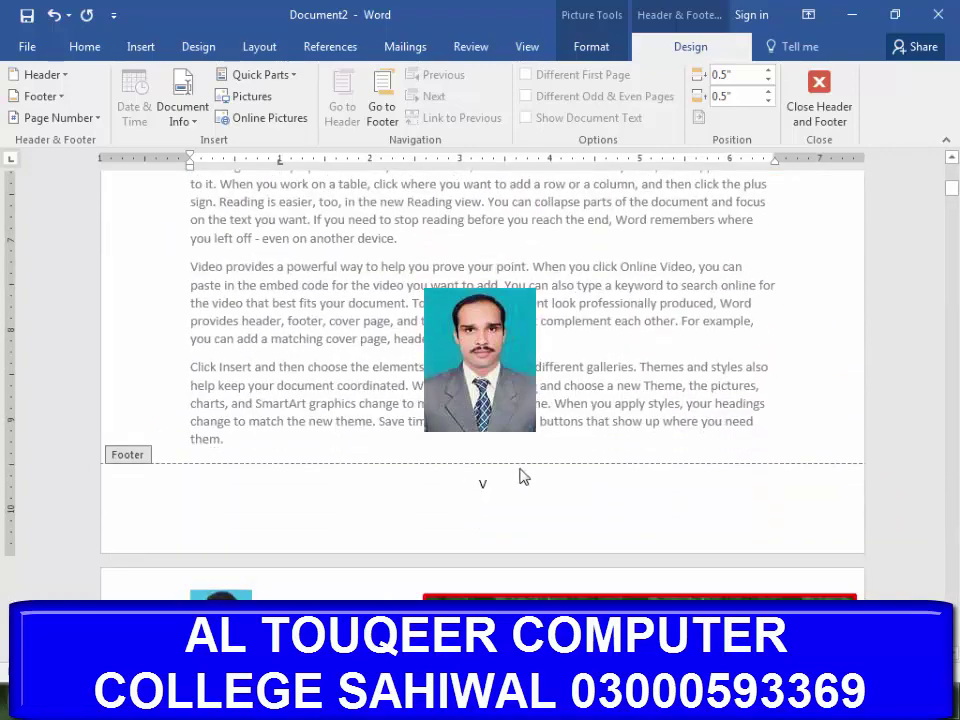
{"action": "scroll", "coordinate": [553, 466], "scroll_direction": "down", "scroll_amount": 1}
{"action": "scroll", "coordinate": [553, 466], "scroll_direction": "down", "scroll_amount": 2}
{"action": "scroll", "coordinate": [553, 470], "scroll_direction": "down", "scroll_amount": 3}
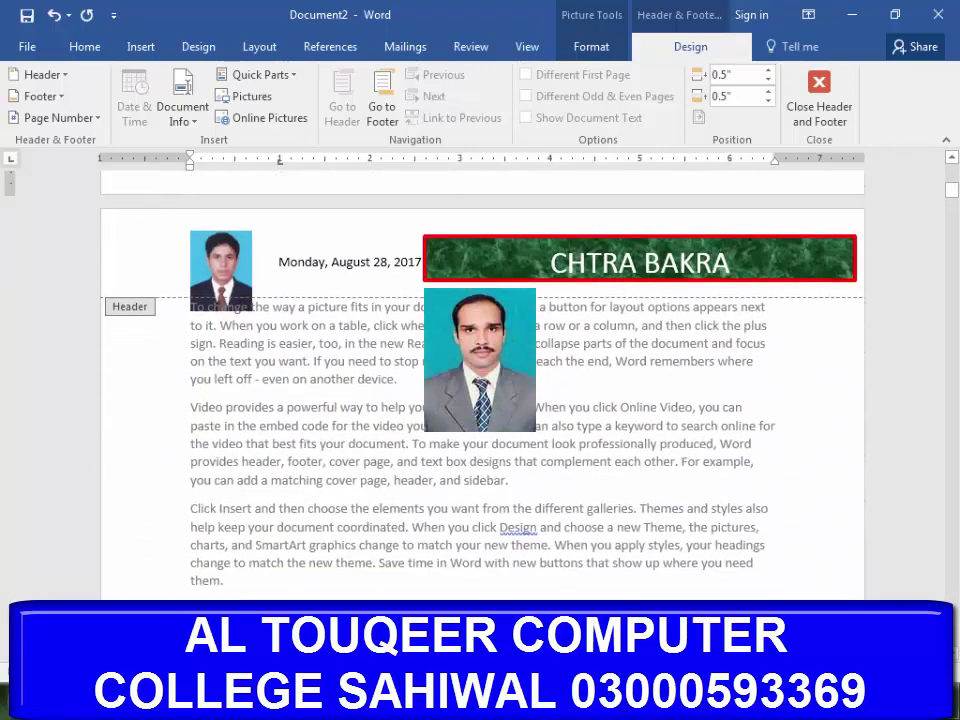
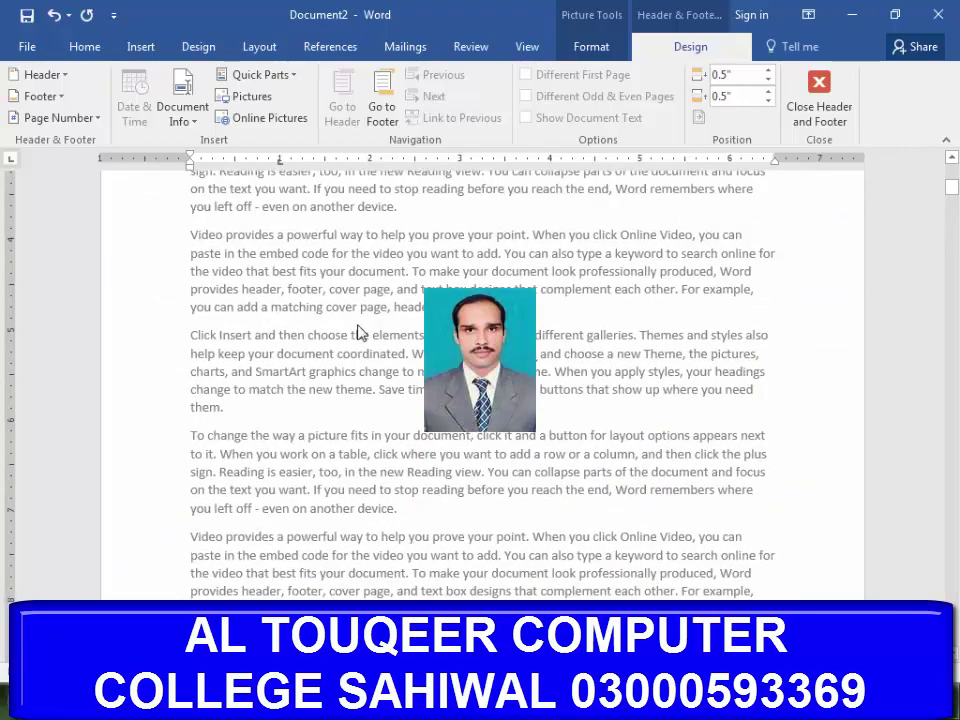
Close header and footer editing and scroll back into the body text
{"action": "left_click", "coordinate": [820, 104]}
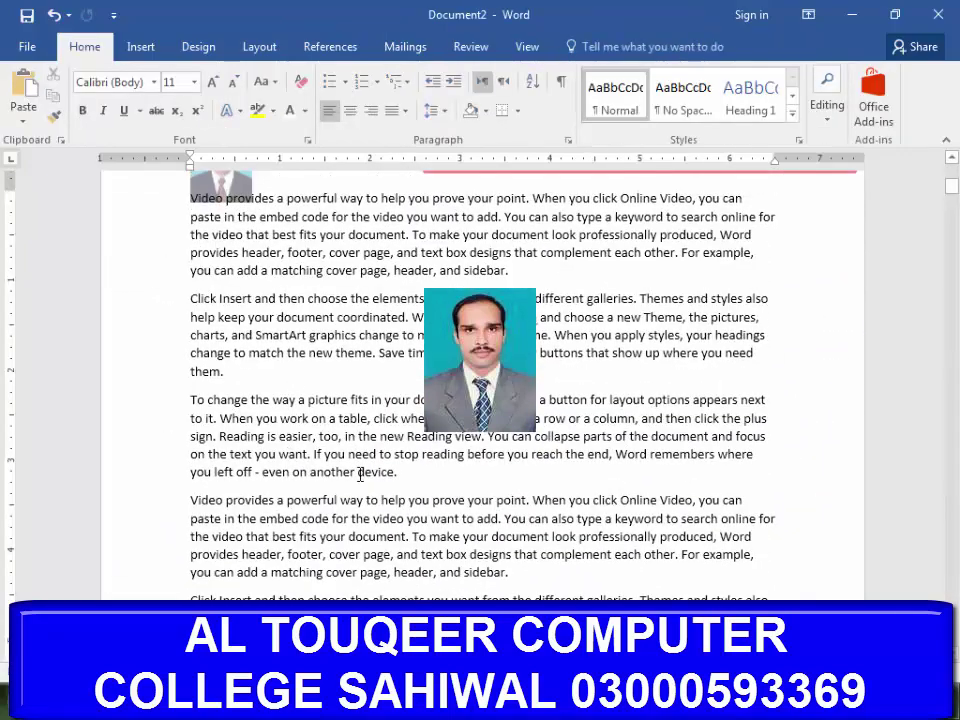
{"action": "scroll", "coordinate": [360, 478], "scroll_direction": "down", "scroll_amount": 1}
{"action": "scroll", "coordinate": [365, 486], "scroll_direction": "down", "scroll_amount": 3}
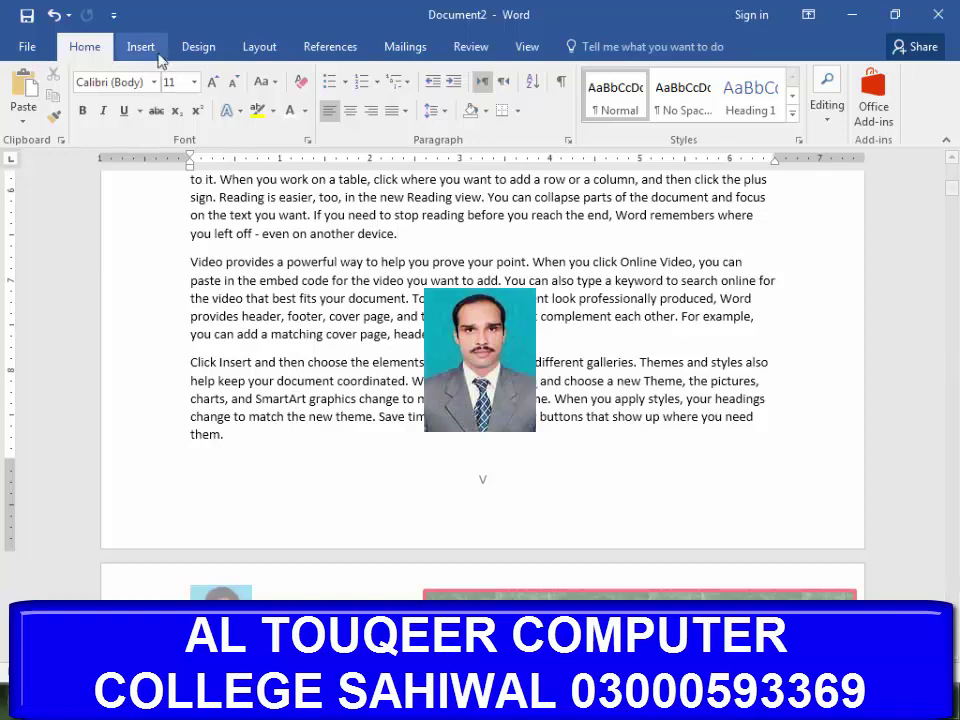
Insert a continuous section break after the paragraph ending 'even on another device'
{"action": "left_click", "coordinate": [258, 47]}
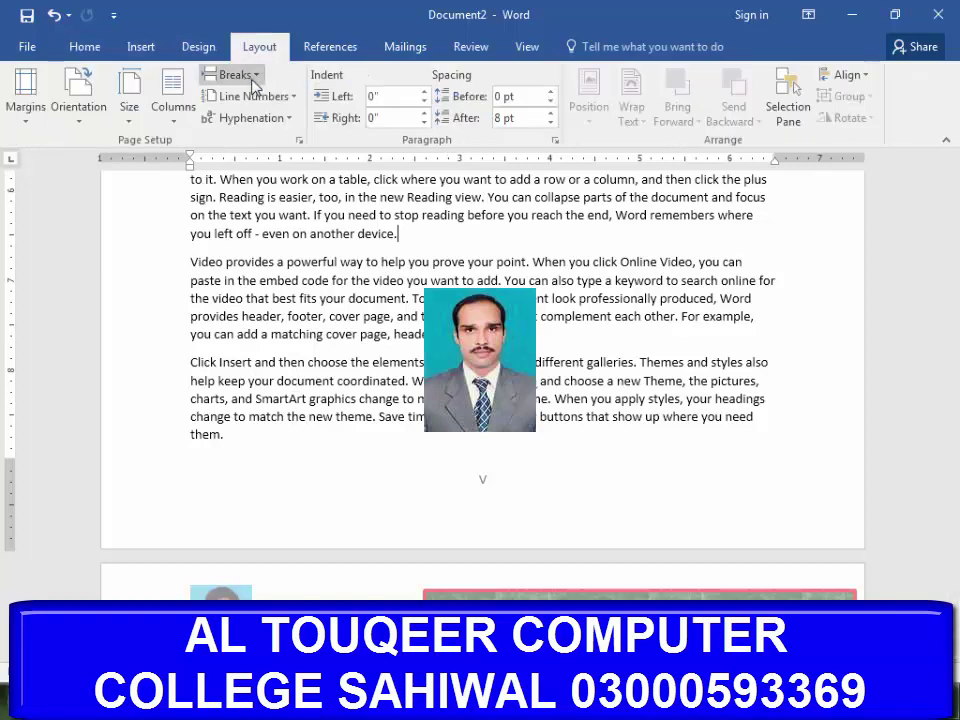
{"action": "left_click", "coordinate": [256, 75]}
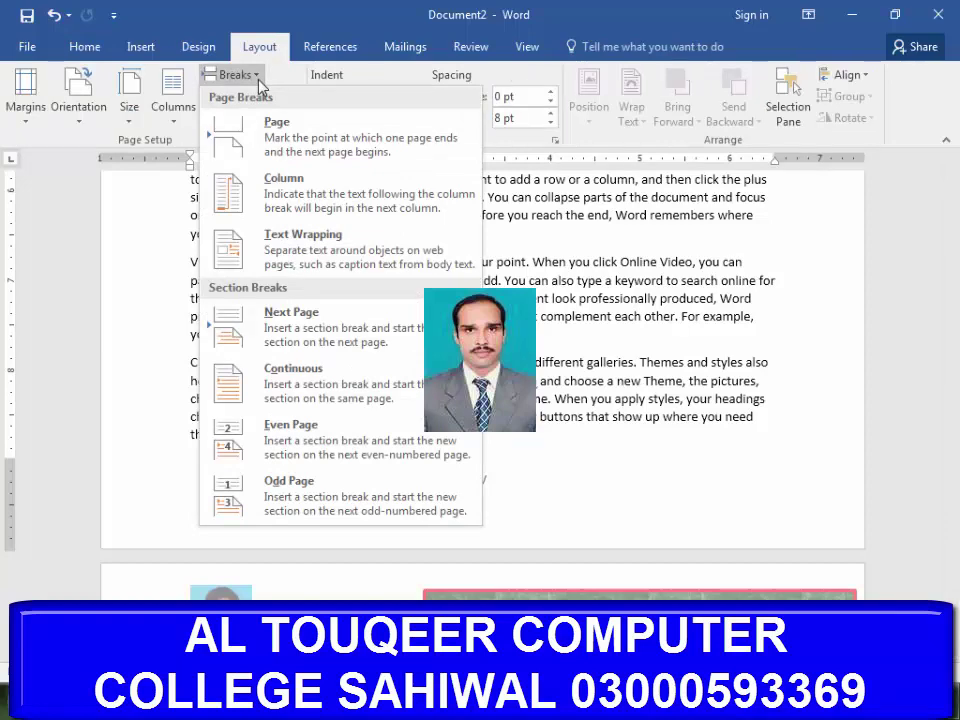
{"action": "left_click", "coordinate": [289, 380]}
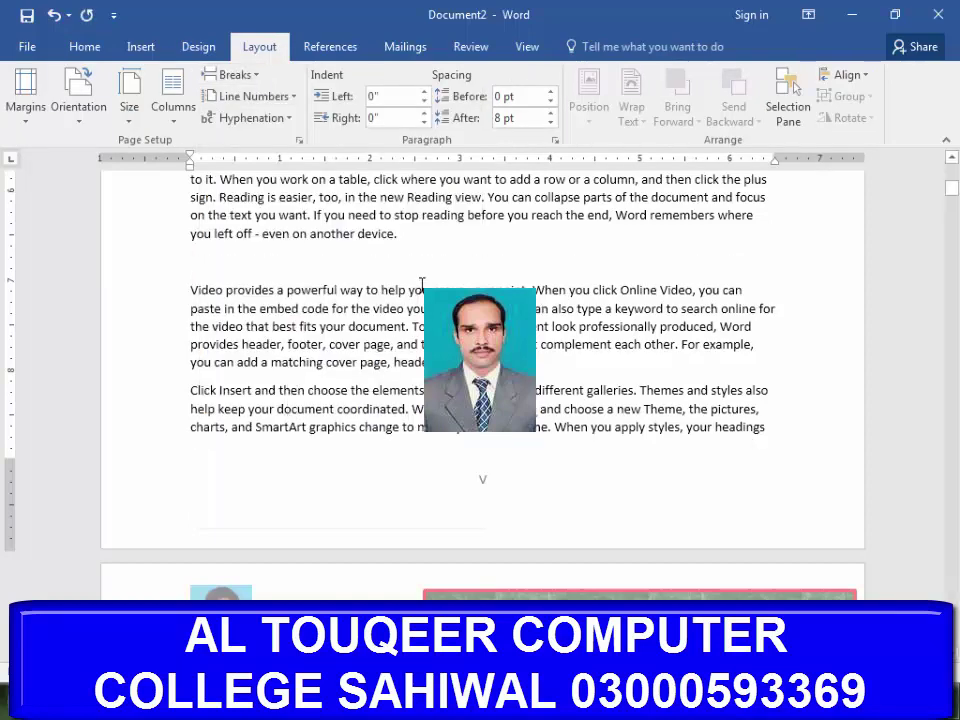
{"action": "scroll", "coordinate": [410, 300], "scroll_direction": "down", "scroll_amount": 3}
{"action": "scroll", "coordinate": [410, 340], "scroll_direction": "down", "scroll_amount": 3}
{"action": "scroll", "coordinate": [416, 400], "scroll_direction": "down", "scroll_amount": 3}
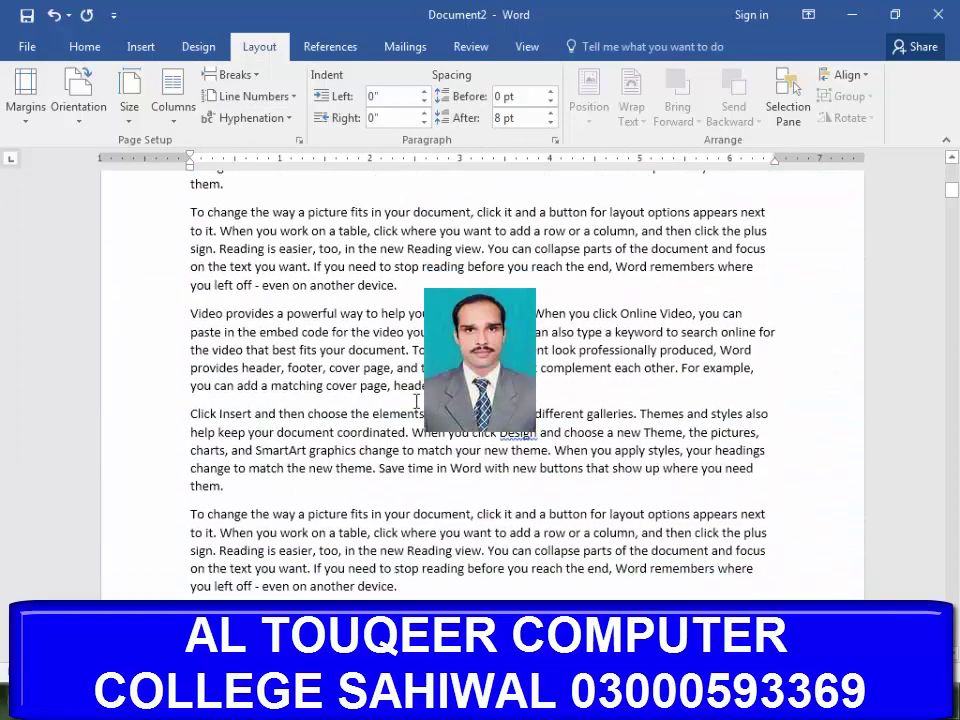
{"action": "scroll", "coordinate": [418, 440], "scroll_direction": "down", "scroll_amount": 5}
{"action": "scroll", "coordinate": [421, 461], "scroll_direction": "down", "scroll_amount": 3}
{"action": "scroll", "coordinate": [460, 475], "scroll_direction": "down", "scroll_amount": 3}
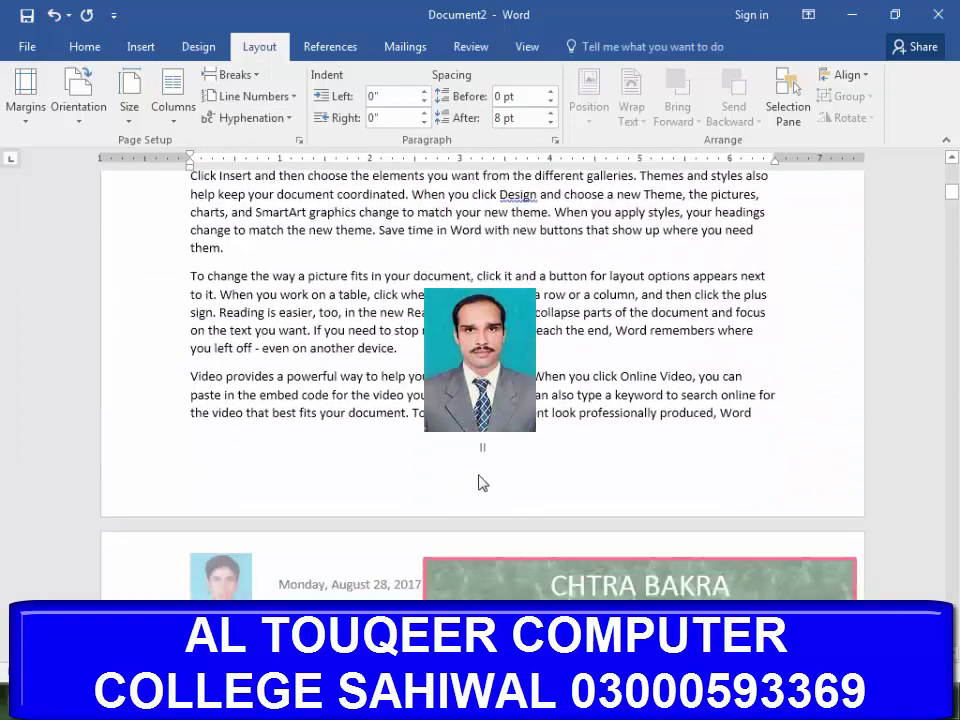
Format the Section 2 footer page numbers as 1, 2, 3, restarting at 6, then close the footer
{"action": "double_click", "coordinate": [538, 456]}
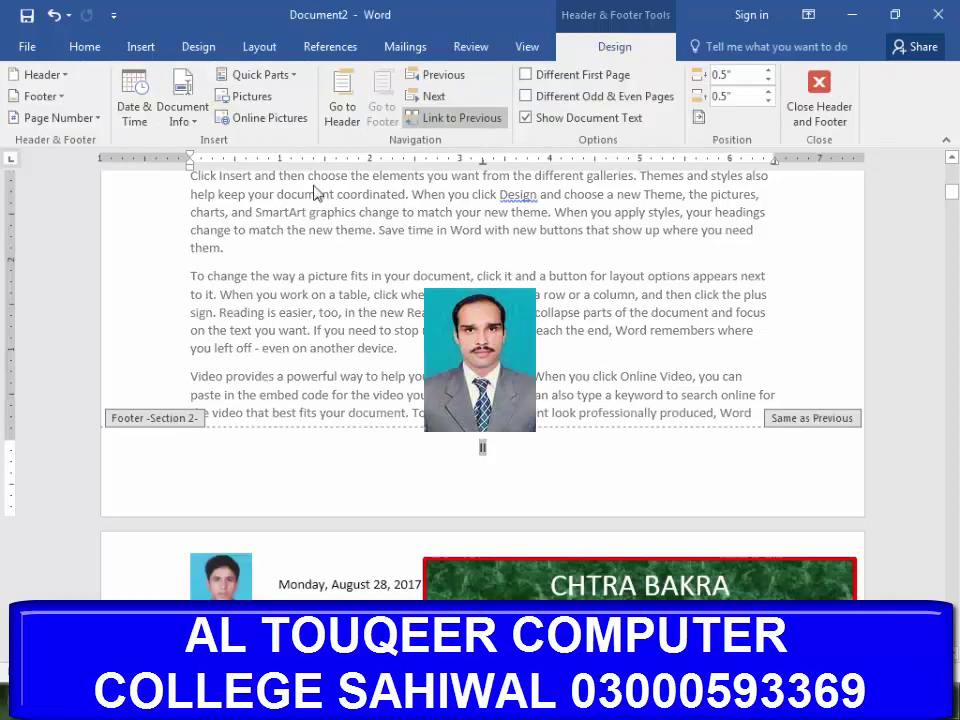
{"action": "left_click", "coordinate": [97, 120]}
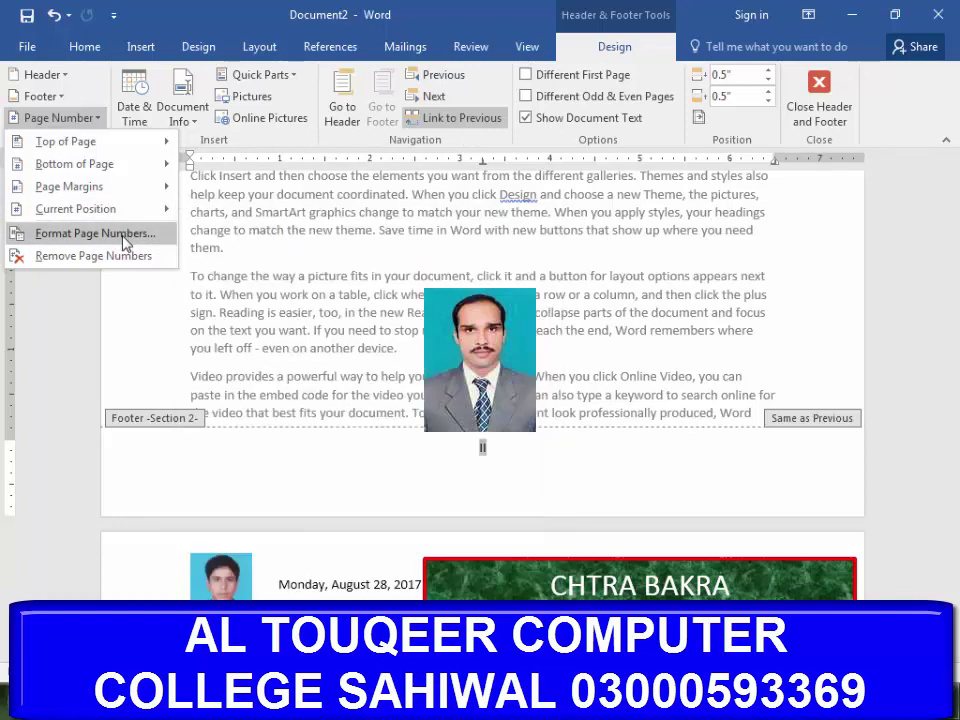
{"action": "left_click", "coordinate": [125, 235]}
{"action": "left_click", "coordinate": [565, 250]}
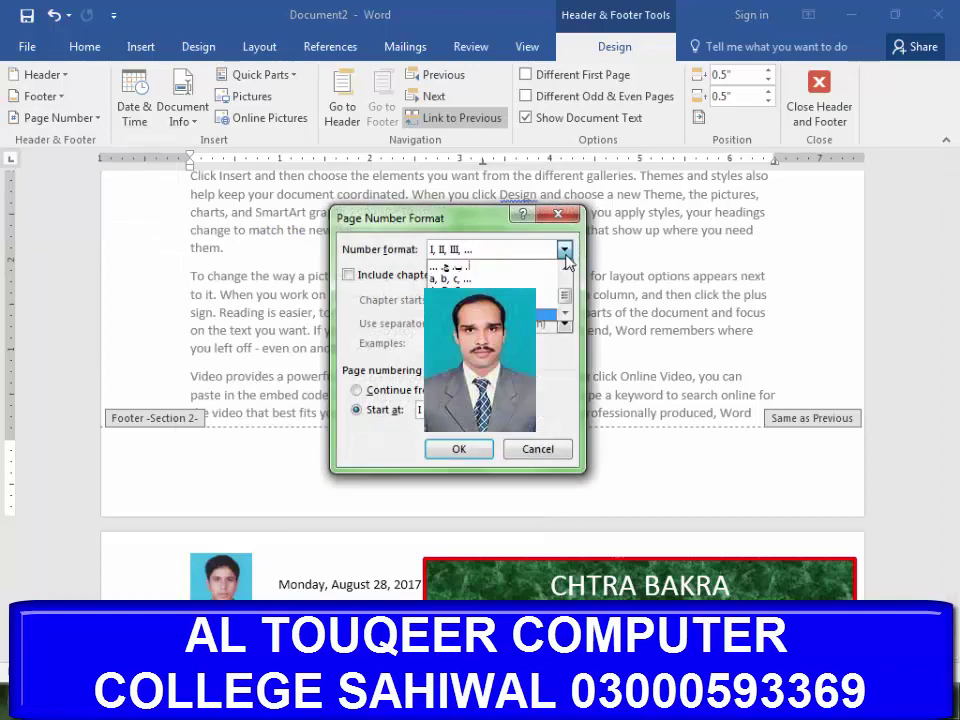
{"action": "left_click_drag", "start_coordinate": [567, 300], "coordinate": [567, 272]}
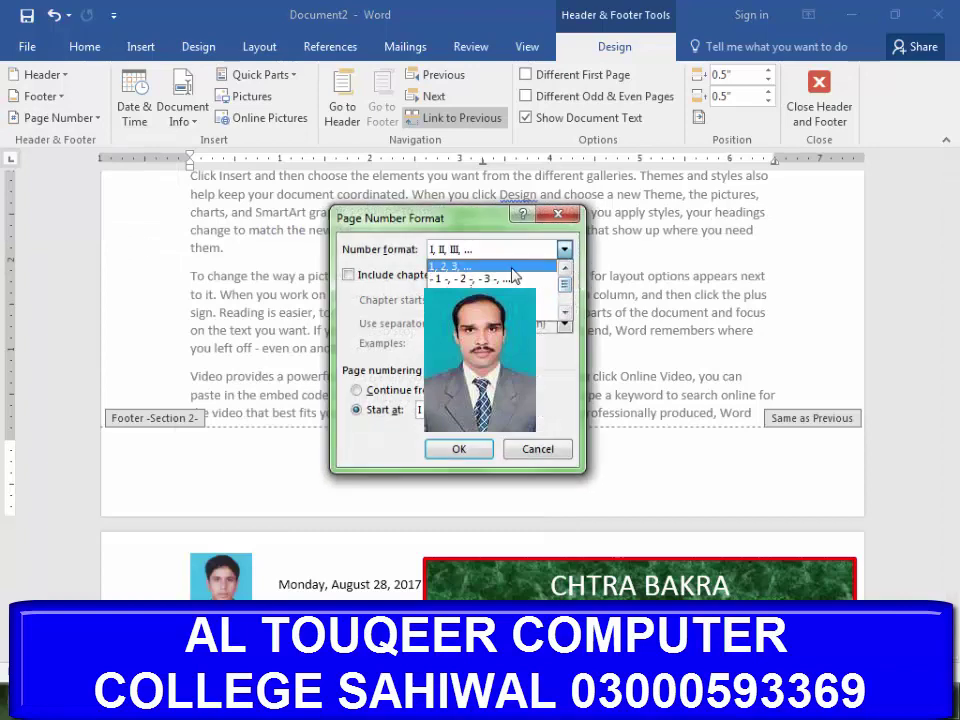
{"action": "left_click", "coordinate": [480, 264]}
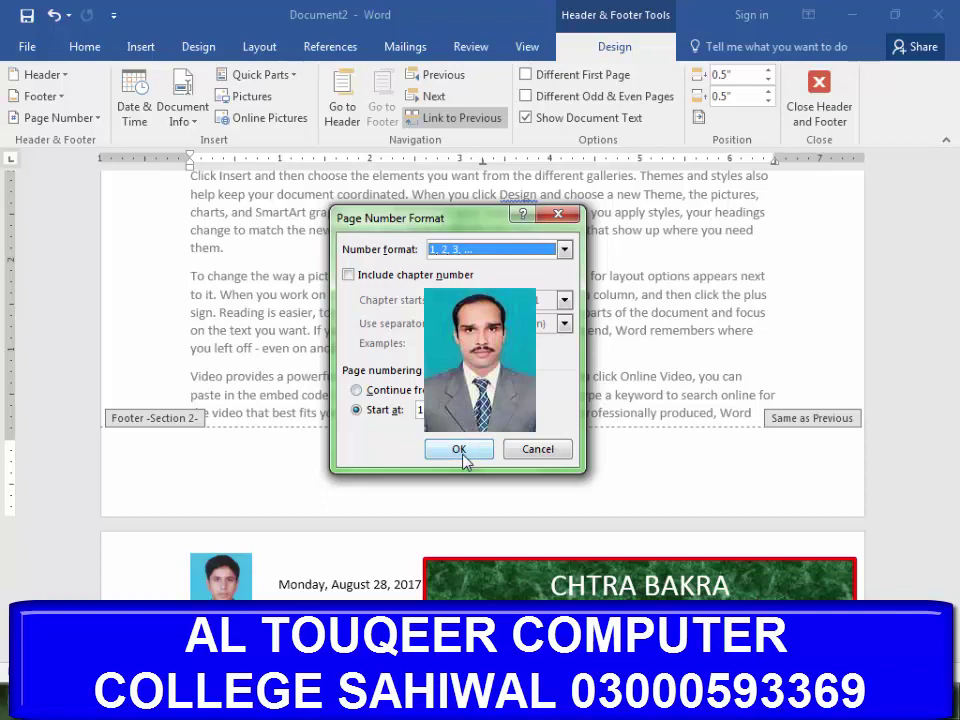
{"action": "left_click", "coordinate": [419, 411]}
{"action": "type", "text": "6"}
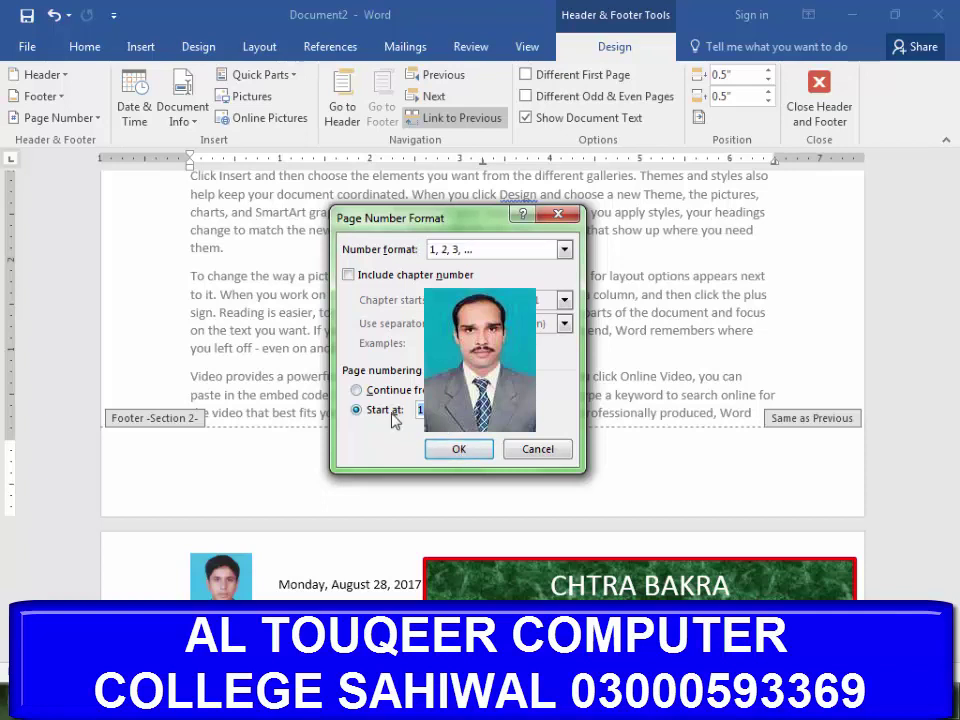
{"action": "left_click", "coordinate": [456, 451]}
{"action": "scroll", "coordinate": [456, 461], "scroll_direction": "up", "scroll_amount": 1}
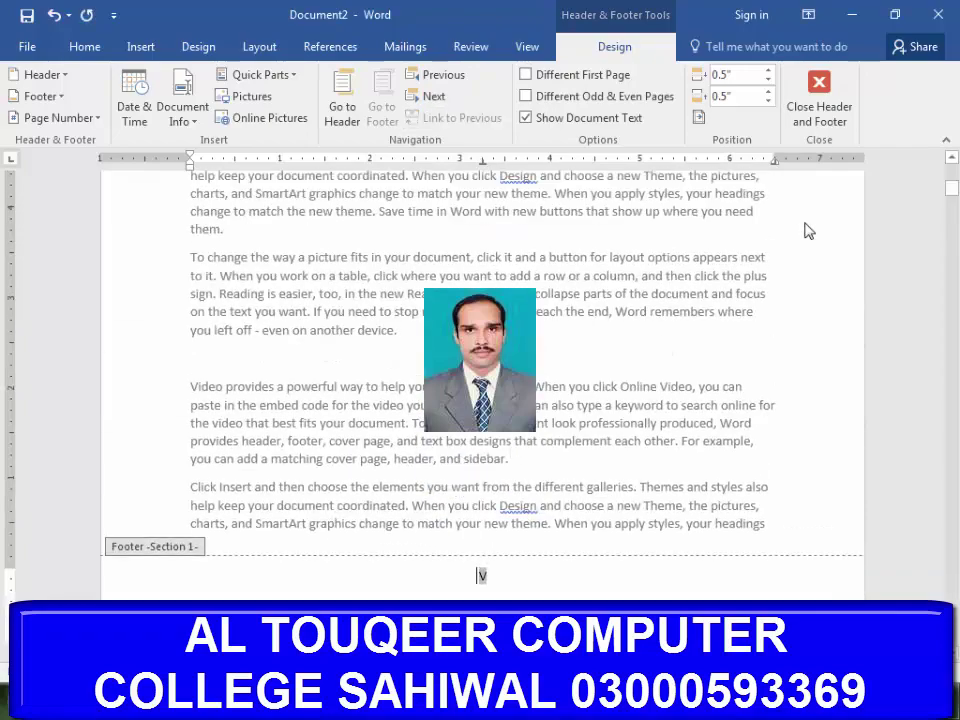
{"action": "left_click", "coordinate": [818, 96]}
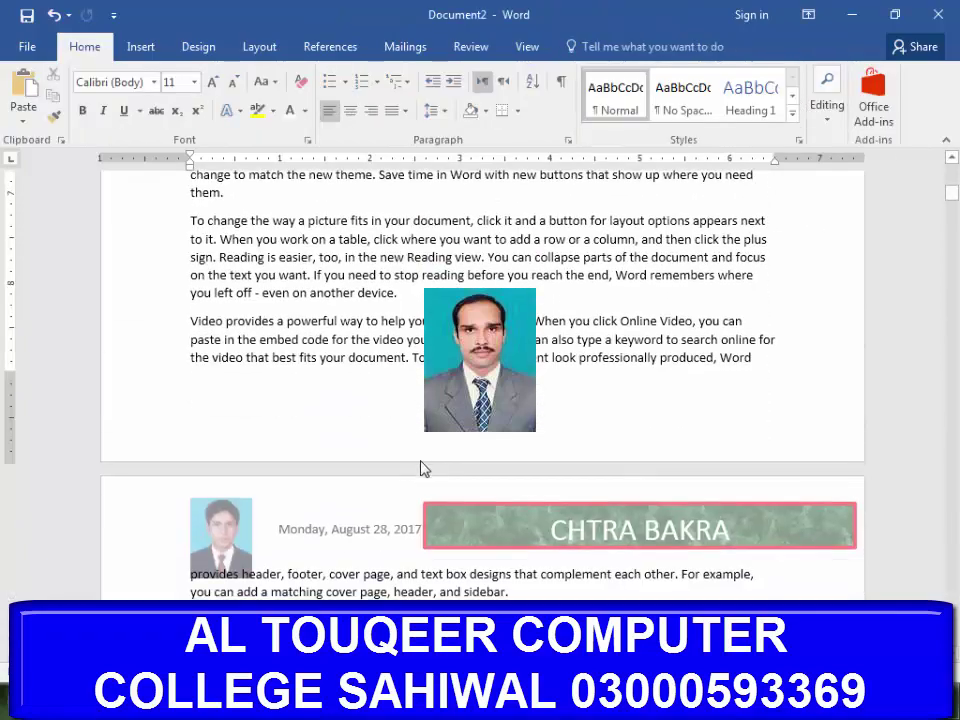
{"action": "scroll", "coordinate": [420, 468], "scroll_direction": "down", "scroll_amount": 3}
{"action": "scroll", "coordinate": [470, 440], "scroll_direction": "down", "scroll_amount": 5}
{"action": "scroll", "coordinate": [467, 443], "scroll_direction": "up", "scroll_amount": 2}
{"action": "scroll", "coordinate": [464, 446], "scroll_direction": "up", "scroll_amount": 3}
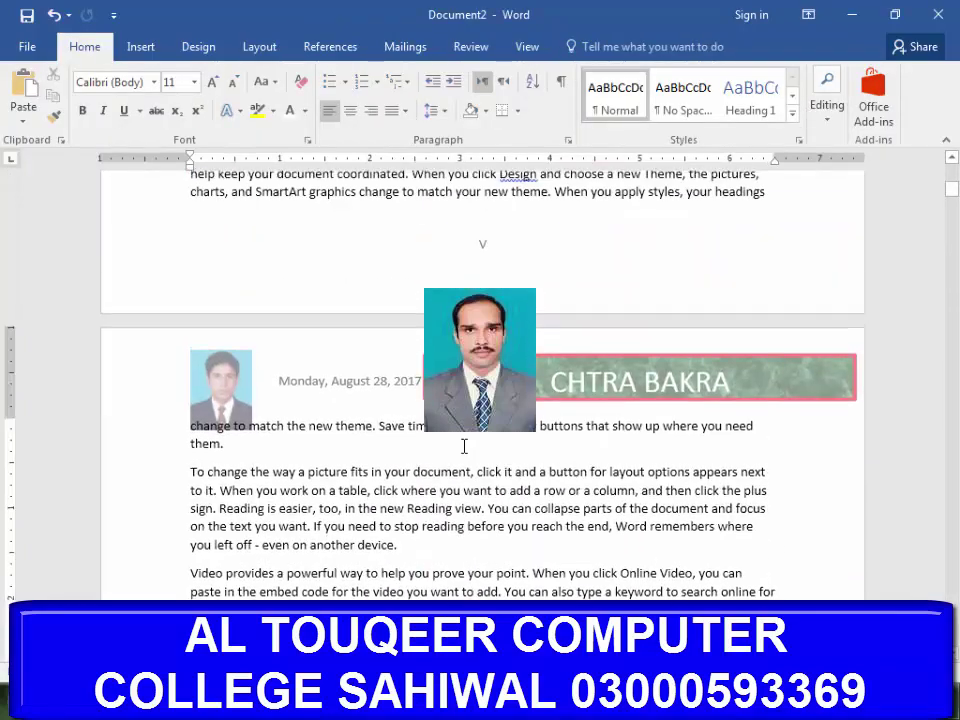
{"action": "scroll", "coordinate": [464, 446], "scroll_direction": "up", "scroll_amount": 3}
{"action": "scroll", "coordinate": [476, 436], "scroll_direction": "down", "scroll_amount": 3}
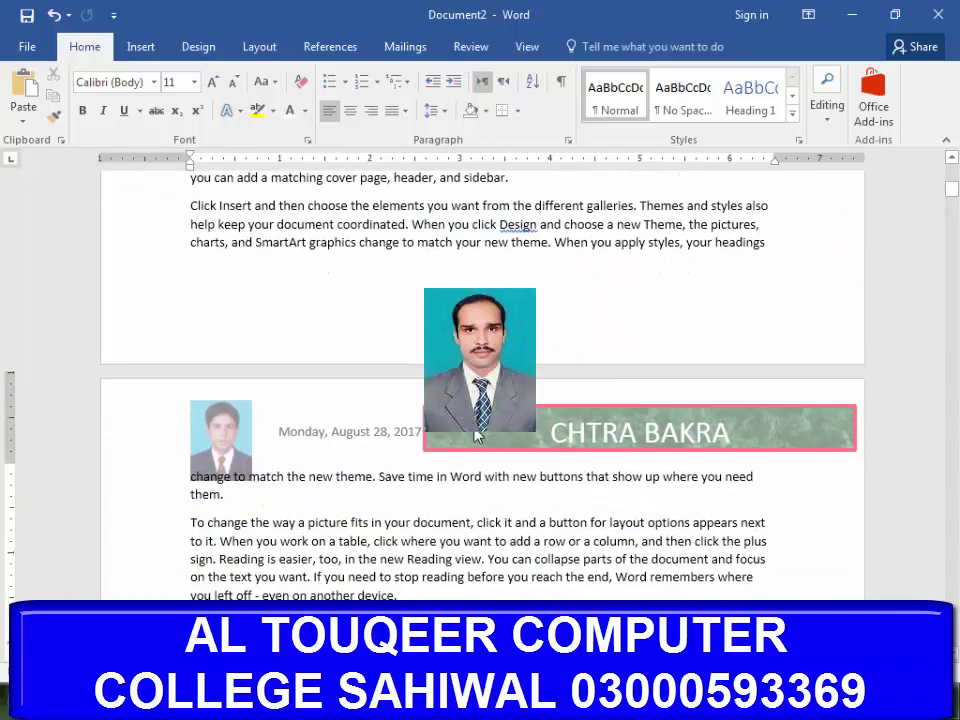
{"action": "scroll", "coordinate": [476, 436], "scroll_direction": "down", "scroll_amount": 3}
{"action": "scroll", "coordinate": [476, 436], "scroll_direction": "down", "scroll_amount": 4}
{"action": "scroll", "coordinate": [476, 436], "scroll_direction": "up", "scroll_amount": 8}
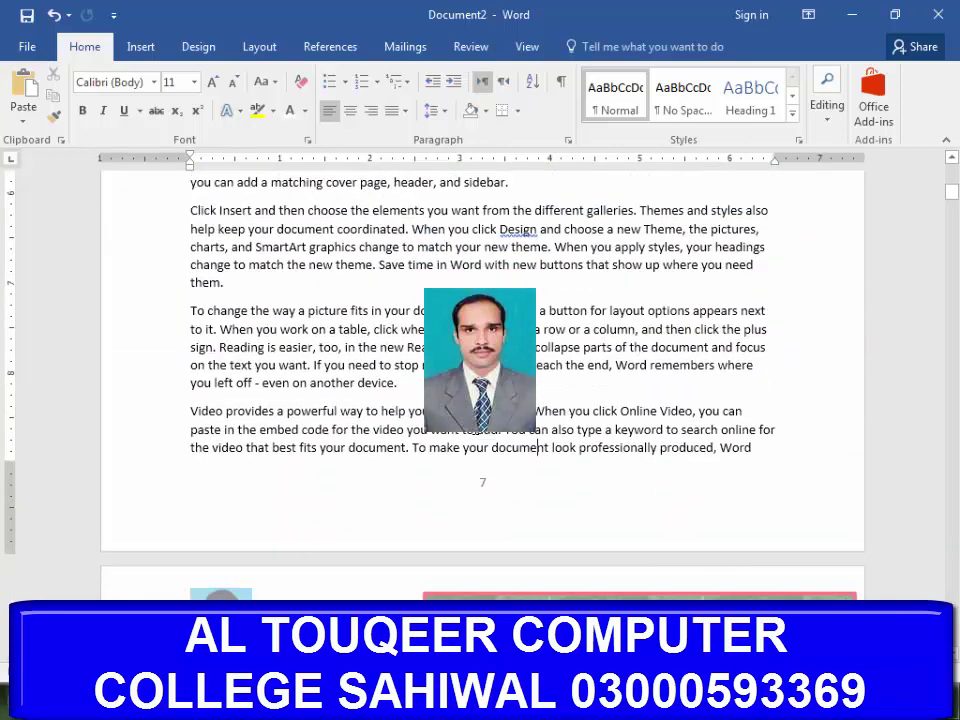
{"action": "scroll", "coordinate": [476, 436], "scroll_direction": "down", "scroll_amount": 4}
{"action": "scroll", "coordinate": [476, 436], "scroll_direction": "down", "scroll_amount": 4}
{"action": "scroll", "coordinate": [476, 436], "scroll_direction": "up", "scroll_amount": 8}
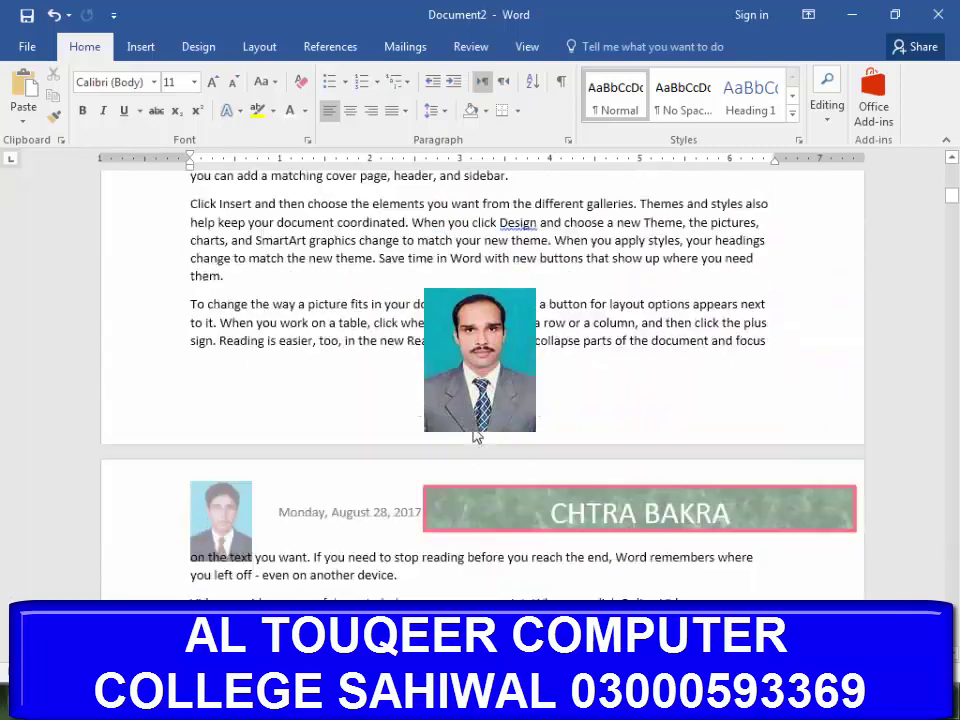
{"action": "scroll", "coordinate": [476, 436], "scroll_direction": "down", "scroll_amount": 2}
{"action": "scroll", "coordinate": [476, 436], "scroll_direction": "down", "scroll_amount": 5}
{"action": "scroll", "coordinate": [476, 436], "scroll_direction": "up", "scroll_amount": 2}
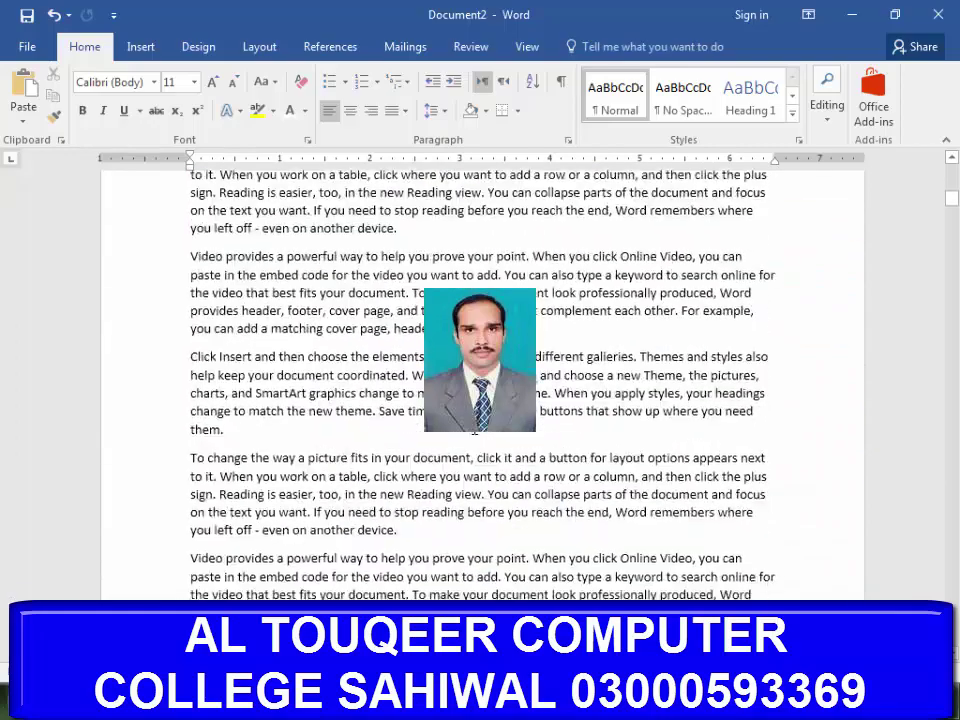
{"action": "scroll", "coordinate": [476, 436], "scroll_direction": "up", "scroll_amount": 8}
{"action": "scroll", "coordinate": [476, 436], "scroll_direction": "down", "scroll_amount": 6}
{"action": "scroll", "coordinate": [476, 436], "scroll_direction": "down", "scroll_amount": 6}
{"action": "scroll", "coordinate": [478, 434], "scroll_direction": "down", "scroll_amount": 6}
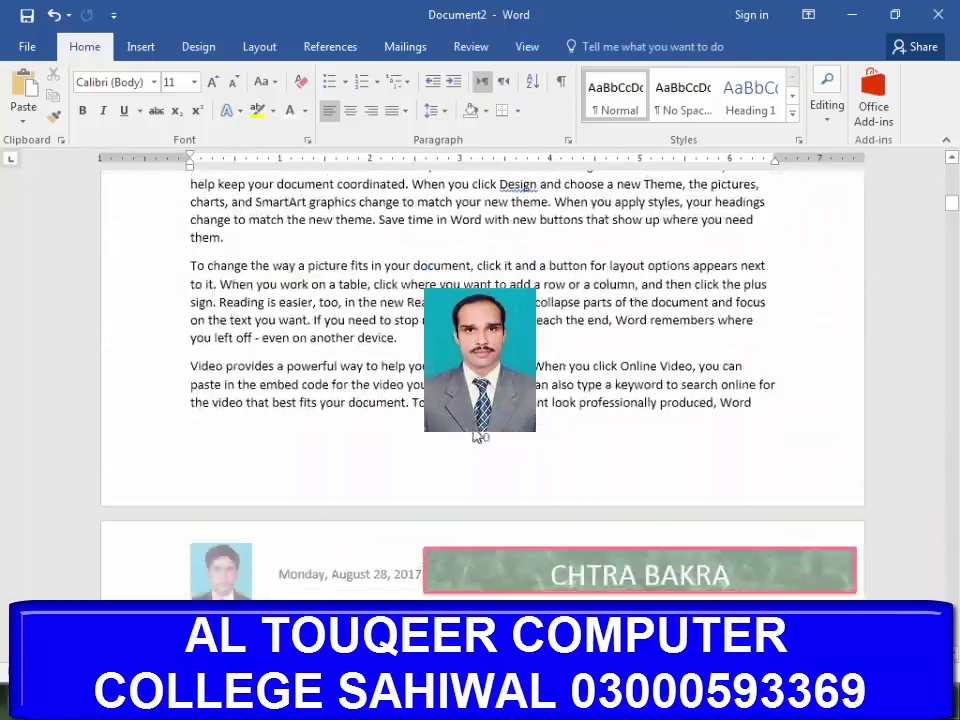
{"action": "scroll", "coordinate": [478, 434], "scroll_direction": "down", "scroll_amount": 7}
{"action": "scroll", "coordinate": [478, 434], "scroll_direction": "down", "scroll_amount": 3}
{"action": "scroll", "coordinate": [478, 434], "scroll_direction": "up", "scroll_amount": 20}
{"action": "scroll", "coordinate": [470, 436], "scroll_direction": "down", "scroll_amount": 6}
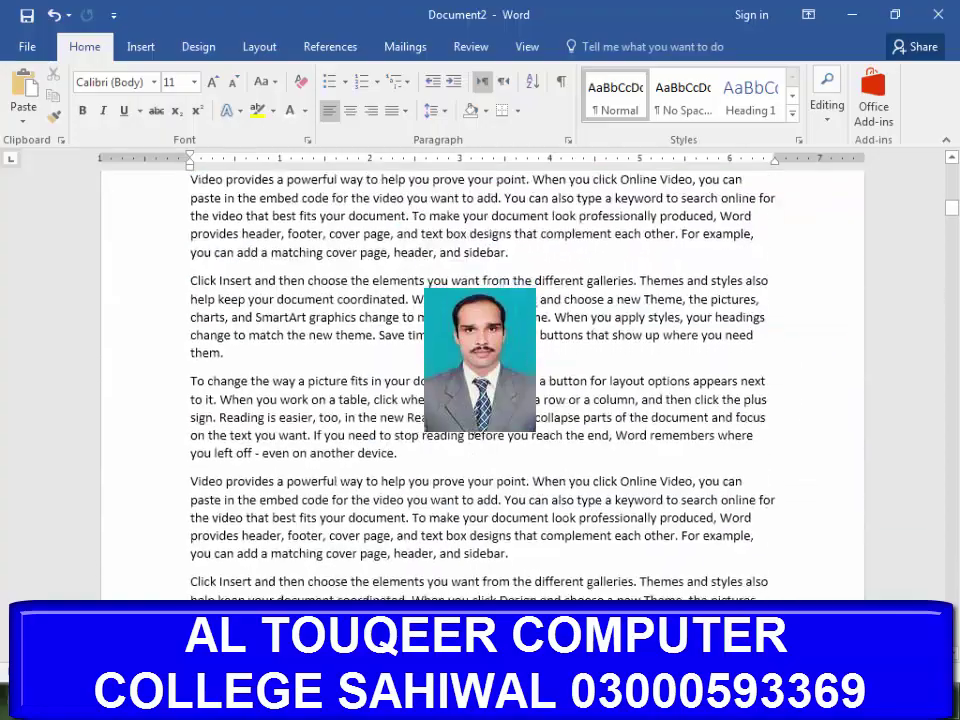
{"action": "scroll", "coordinate": [470, 436], "scroll_direction": "down", "scroll_amount": 4}
{"action": "scroll", "coordinate": [470, 436], "scroll_direction": "down", "scroll_amount": 3}
{"action": "scroll", "coordinate": [472, 432], "scroll_direction": "up", "scroll_amount": 2}
{"action": "scroll", "coordinate": [472, 432], "scroll_direction": "down", "scroll_amount": 6}
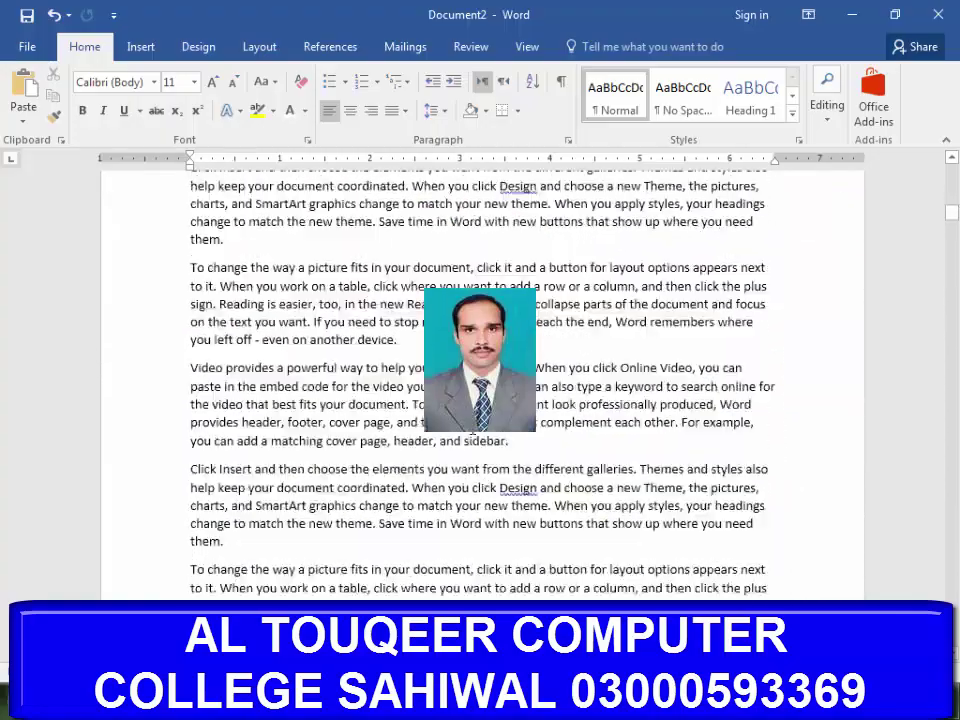
{"action": "scroll", "coordinate": [470, 436], "scroll_direction": "down", "scroll_amount": 5}
{"action": "scroll", "coordinate": [450, 439], "scroll_direction": "down", "scroll_amount": 6}
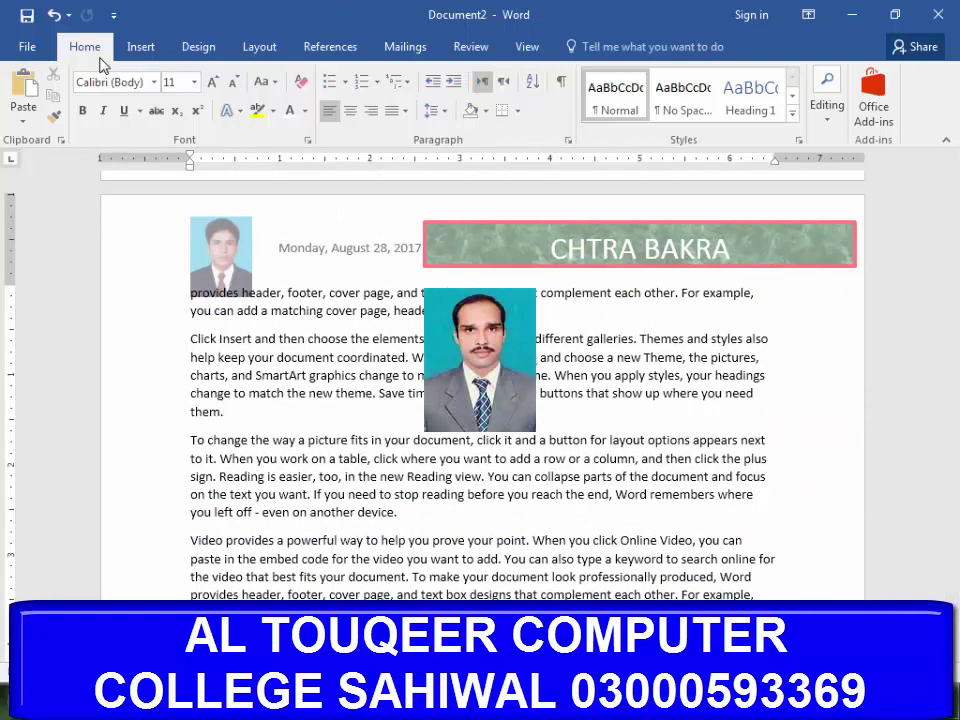
Give the pages a thick 3 pt double-line box border
{"action": "left_click", "coordinate": [208, 47]}
{"action": "left_click", "coordinate": [873, 100]}
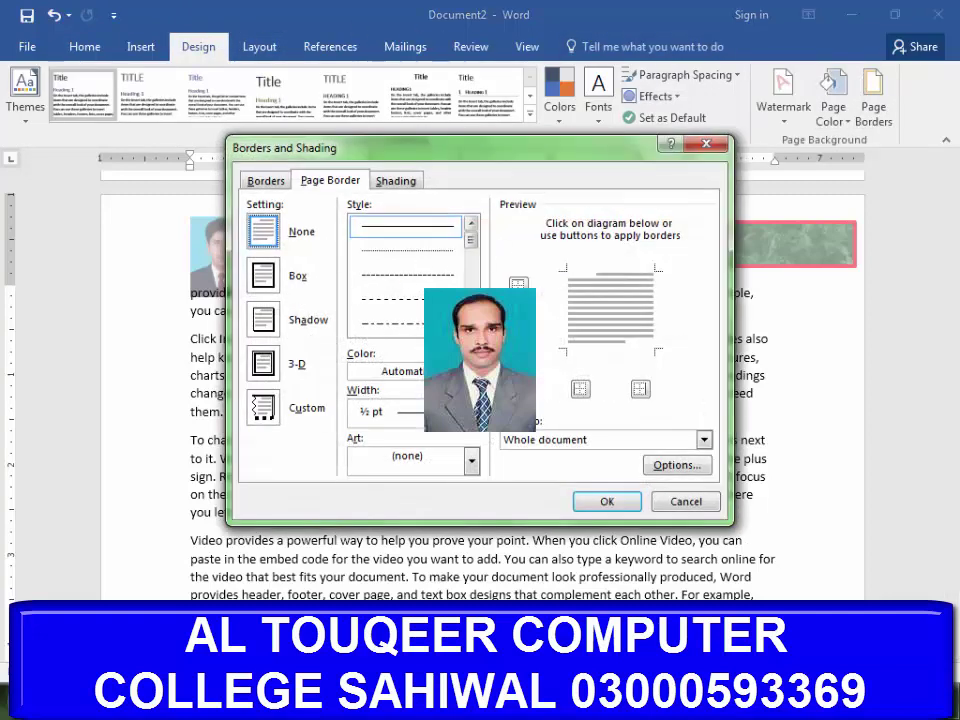
{"action": "scroll", "coordinate": [420, 300], "scroll_direction": "down", "scroll_amount": 4}
{"action": "left_click", "coordinate": [418, 302]}
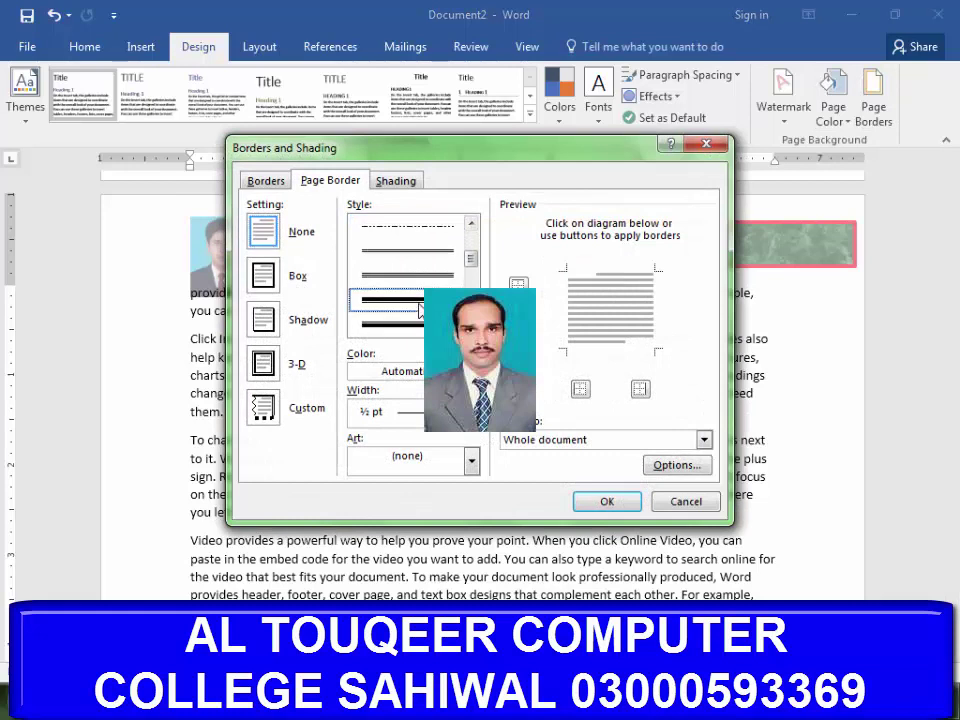
{"action": "left_click", "coordinate": [420, 310]}
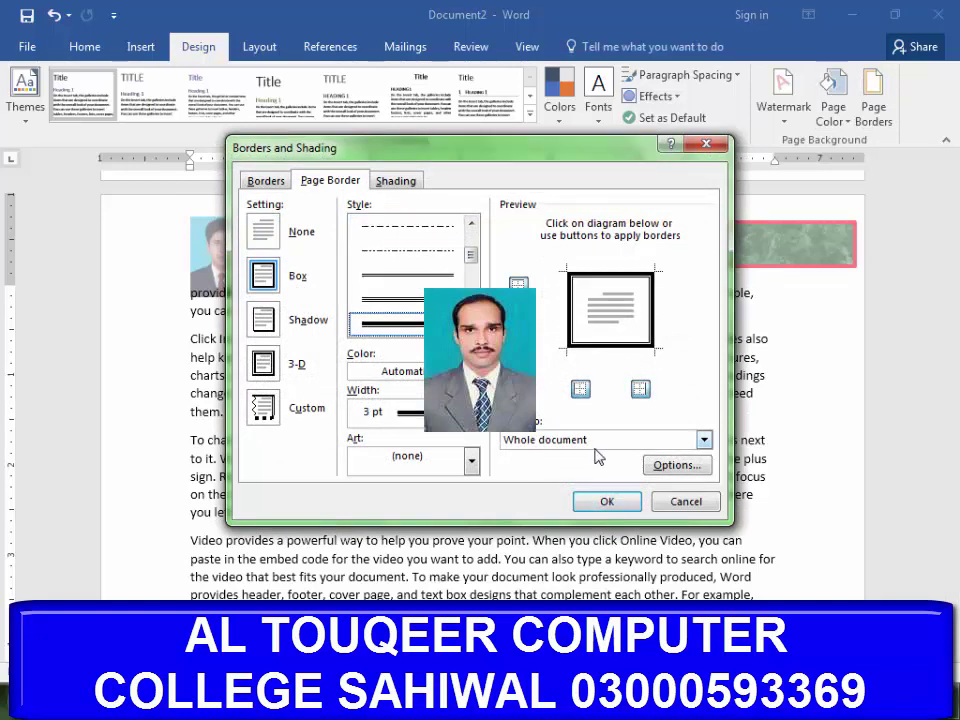
{"action": "left_click", "coordinate": [609, 502]}
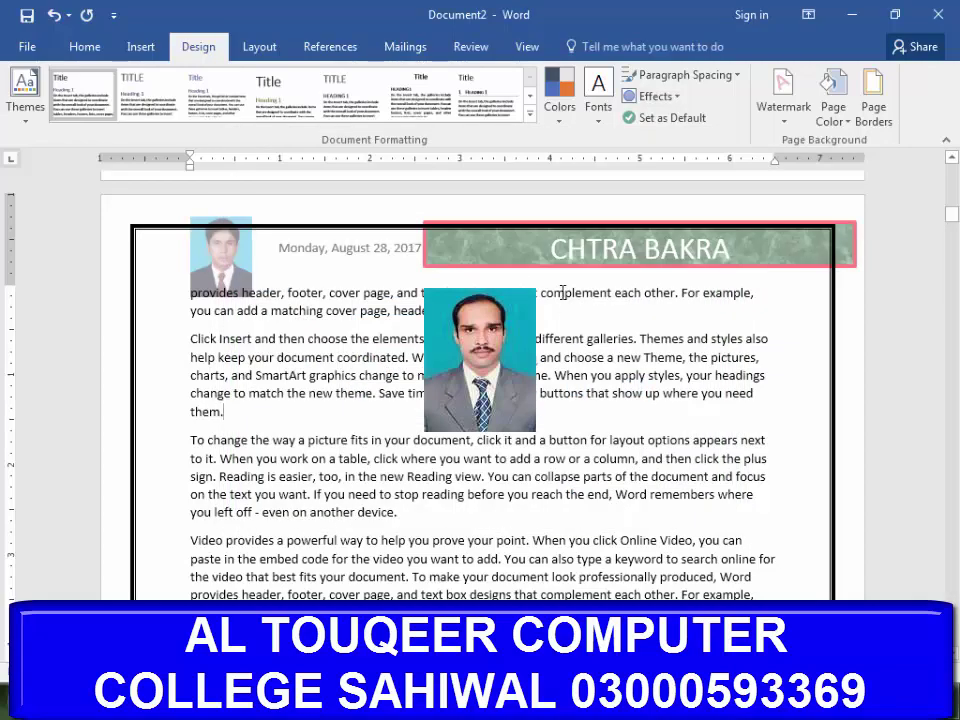
Paste more copies of the body paragraphs further down the document
{"action": "scroll", "coordinate": [769, 280], "scroll_direction": "down", "scroll_amount": 5}
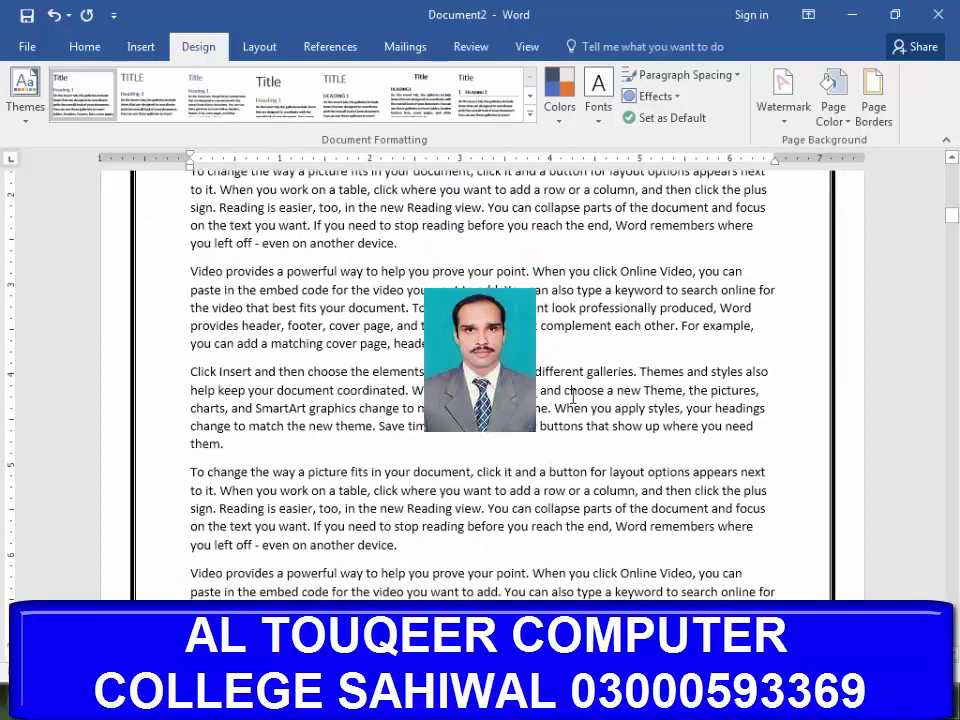
{"action": "scroll", "coordinate": [700, 320], "scroll_direction": "down", "scroll_amount": 5}
{"action": "scroll", "coordinate": [567, 401], "scroll_direction": "down", "scroll_amount": 5}
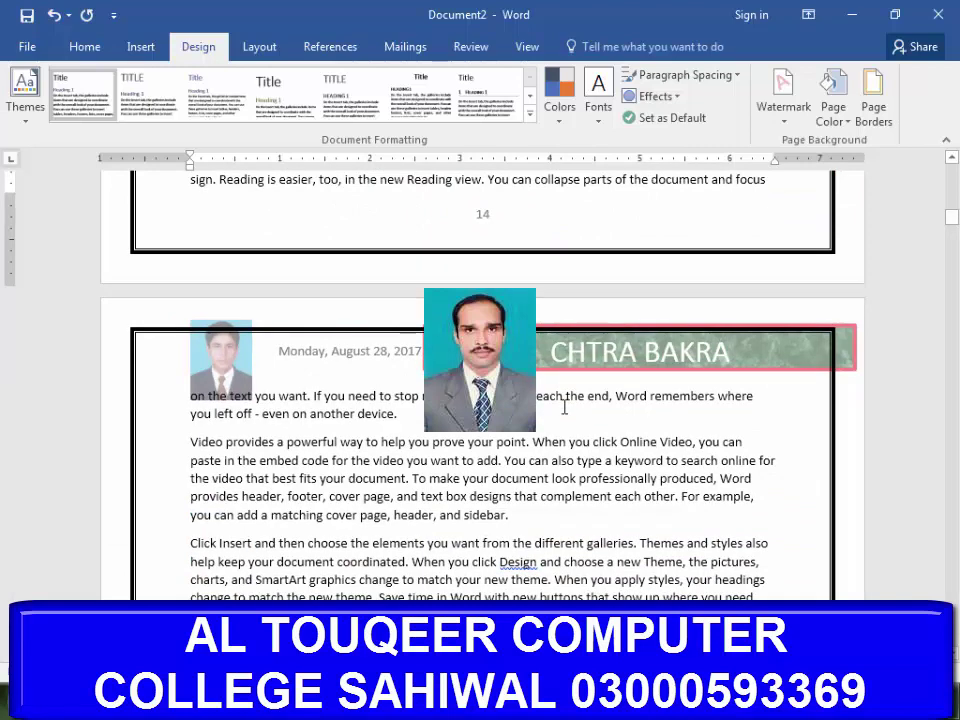
{"action": "scroll", "coordinate": [564, 407], "scroll_direction": "down", "scroll_amount": 2}
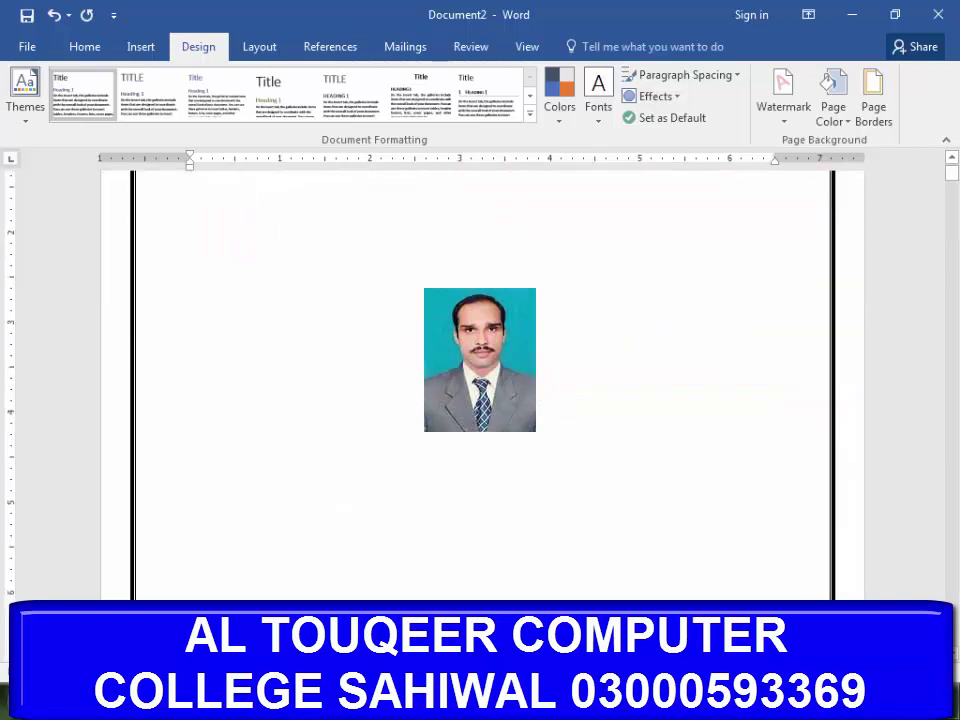
{"action": "scroll", "coordinate": [469, 447], "scroll_direction": "down", "scroll_amount": 10}
{"action": "key", "text": "ctrl+v"}
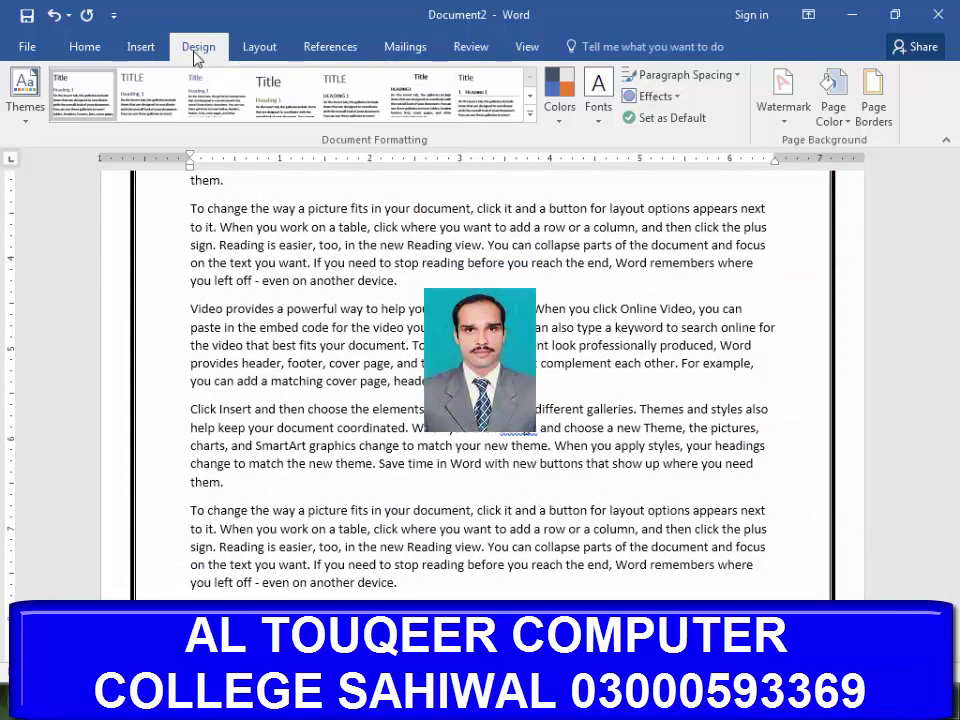
Apply a 31 pt red apples art page border to this section only
{"action": "left_click", "coordinate": [871, 112]}
{"action": "left_click", "coordinate": [471, 462]}
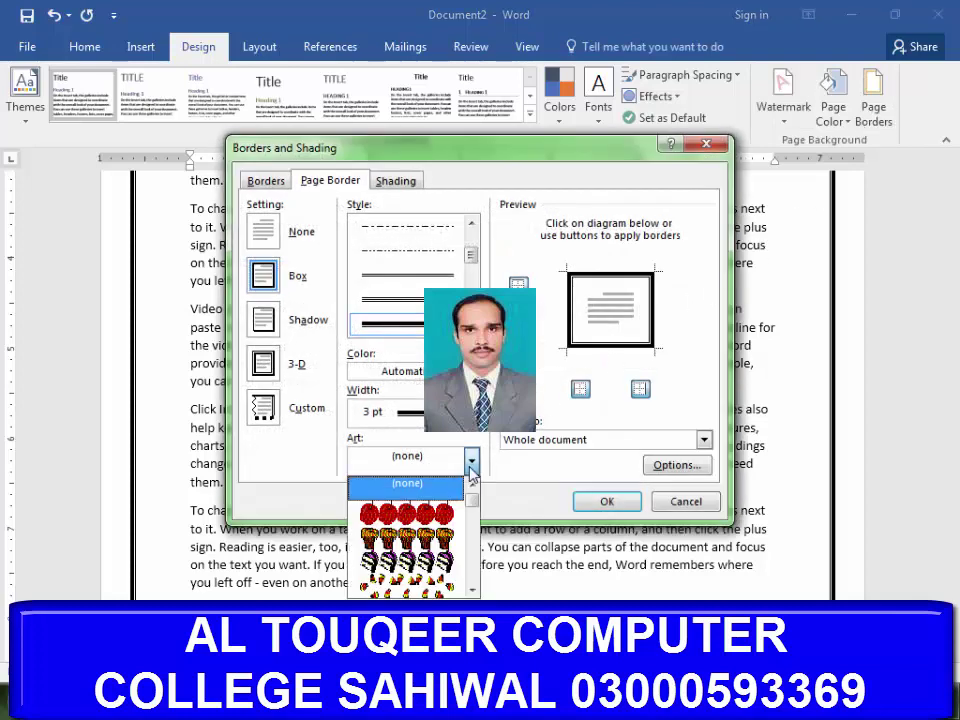
{"action": "left_click", "coordinate": [434, 518]}
{"action": "left_click", "coordinate": [697, 440]}
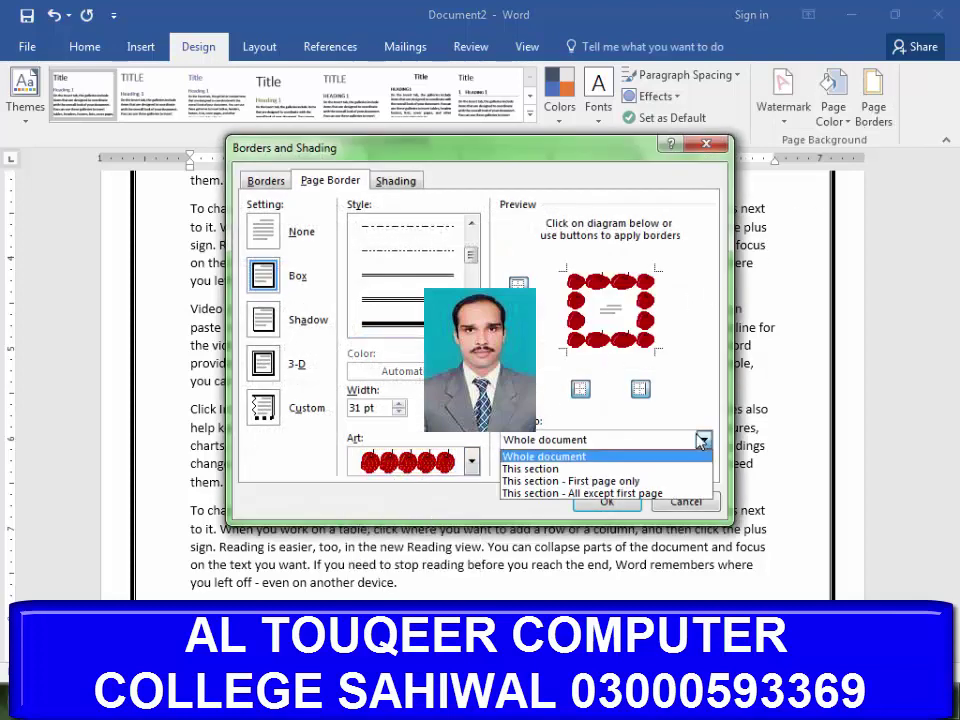
{"action": "left_click", "coordinate": [566, 466]}
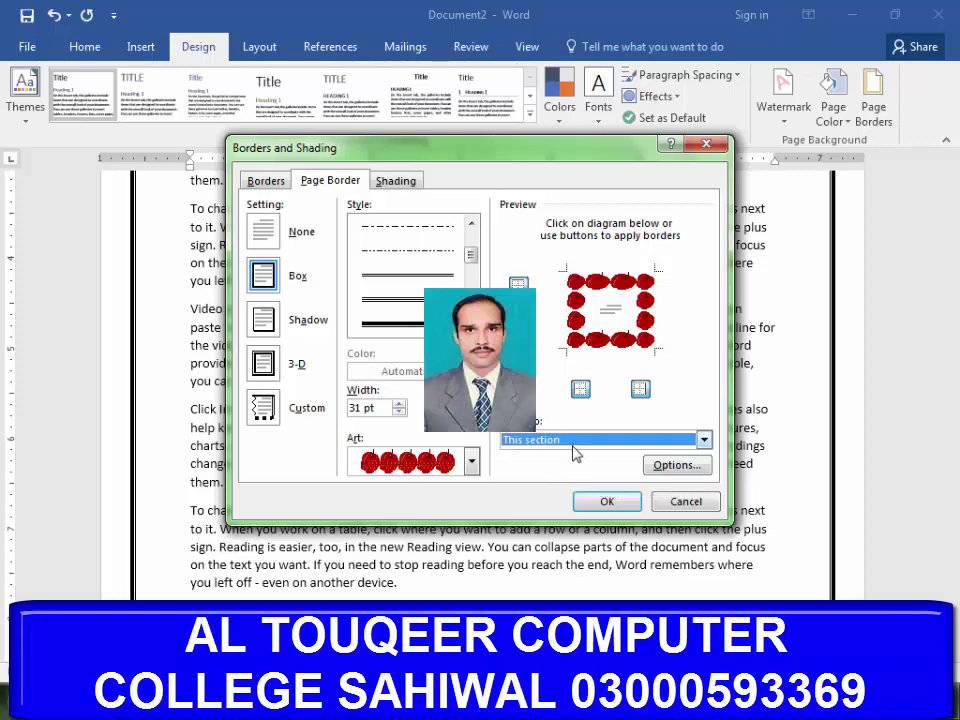
{"action": "left_click", "coordinate": [606, 500]}
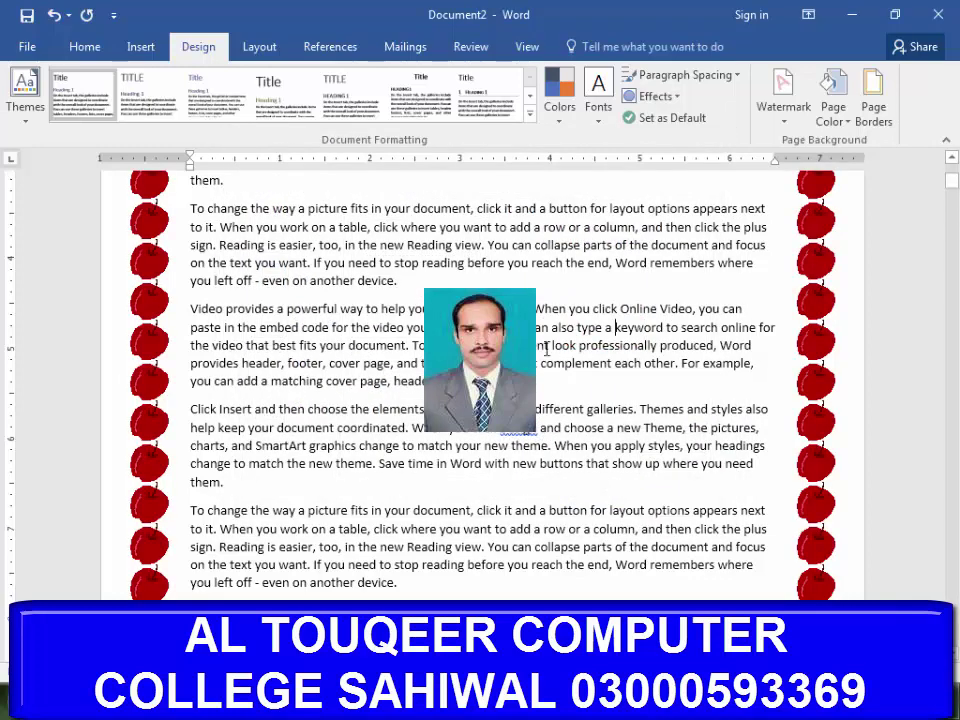
{"action": "scroll", "coordinate": [549, 375], "scroll_direction": "down", "scroll_amount": 5}
{"action": "scroll", "coordinate": [549, 375], "scroll_direction": "down", "scroll_amount": 10}
{"action": "scroll", "coordinate": [549, 375], "scroll_direction": "down", "scroll_amount": 10}
{"action": "scroll", "coordinate": [548, 378], "scroll_direction": "down", "scroll_amount": 10}
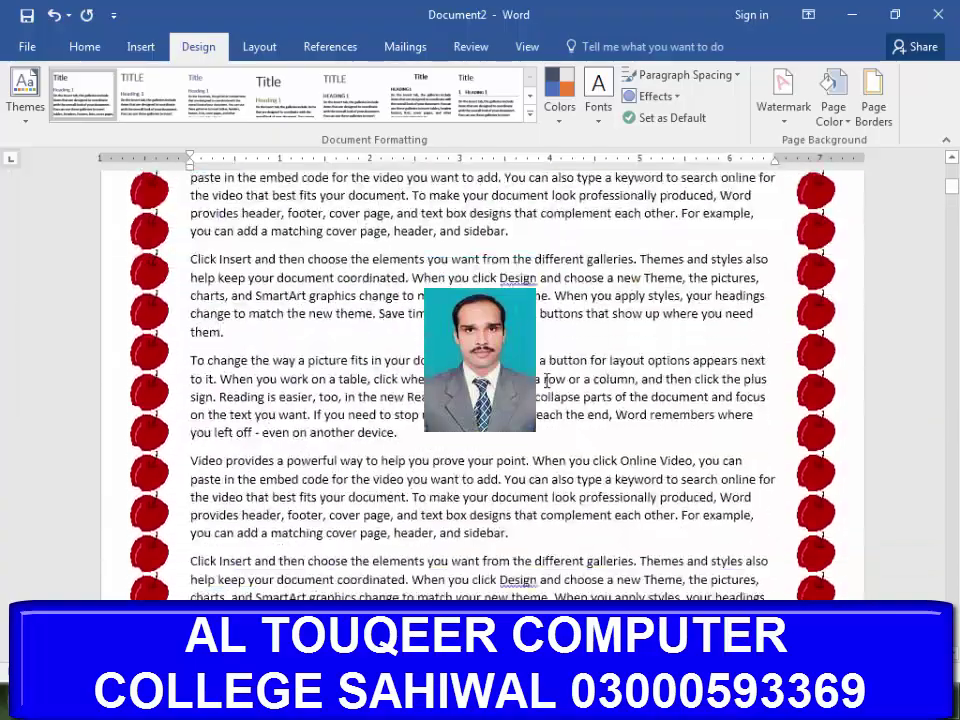
{"action": "scroll", "coordinate": [546, 381], "scroll_direction": "down", "scroll_amount": 10}
{"action": "scroll", "coordinate": [546, 381], "scroll_direction": "down", "scroll_amount": 10}
{"action": "scroll", "coordinate": [546, 381], "scroll_direction": "down", "scroll_amount": 10}
{"action": "scroll", "coordinate": [546, 381], "scroll_direction": "down", "scroll_amount": 10}
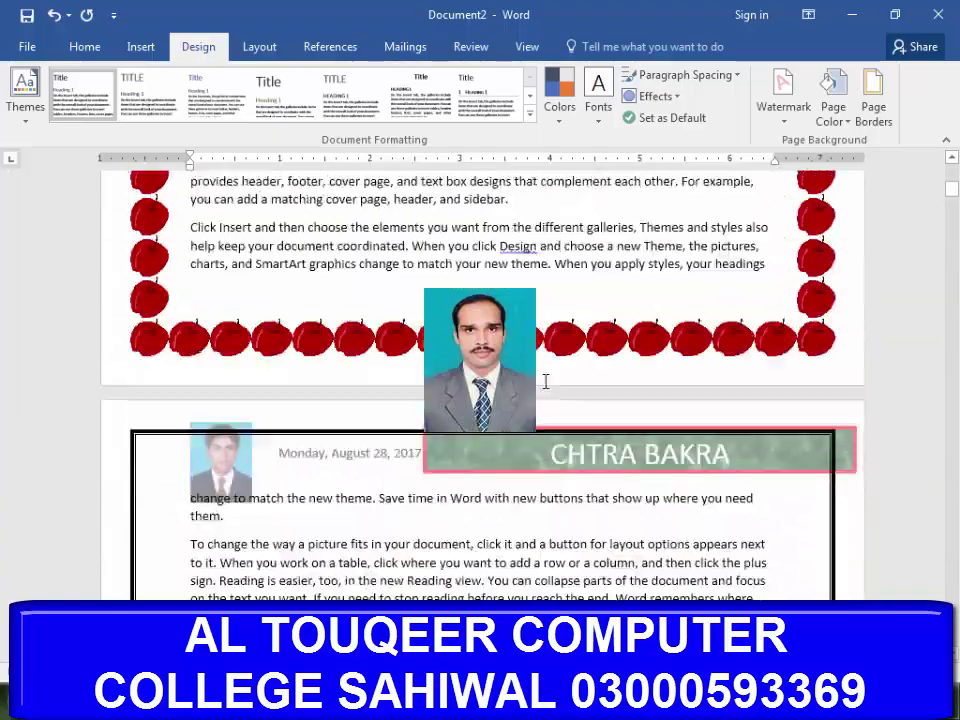
{"action": "scroll", "coordinate": [546, 381], "scroll_direction": "down", "scroll_amount": 10}
{"action": "scroll", "coordinate": [546, 381], "scroll_direction": "down", "scroll_amount": 5}
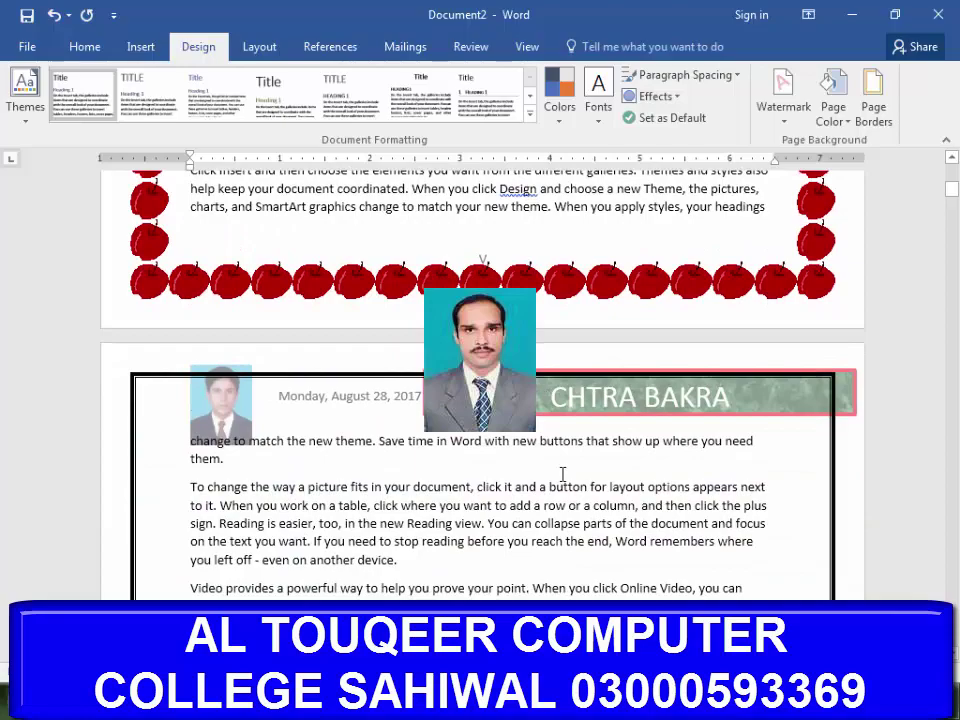
{"action": "scroll", "coordinate": [563, 471], "scroll_direction": "down", "scroll_amount": 2}
{"action": "scroll", "coordinate": [563, 471], "scroll_direction": "down", "scroll_amount": 3}
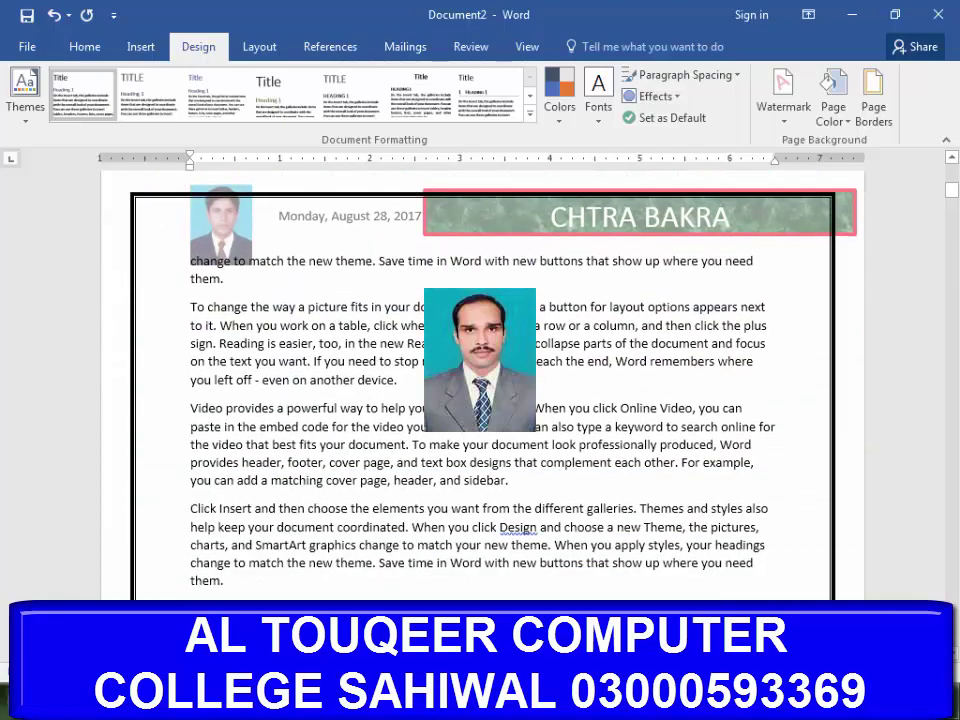
{"action": "scroll", "coordinate": [480, 400], "scroll_direction": "down", "scroll_amount": 5}
{"action": "scroll", "coordinate": [480, 400], "scroll_direction": "down", "scroll_amount": 5}
{"action": "scroll", "coordinate": [480, 400], "scroll_direction": "down", "scroll_amount": 5}
{"action": "scroll", "coordinate": [480, 400], "scroll_direction": "down", "scroll_amount": 5}
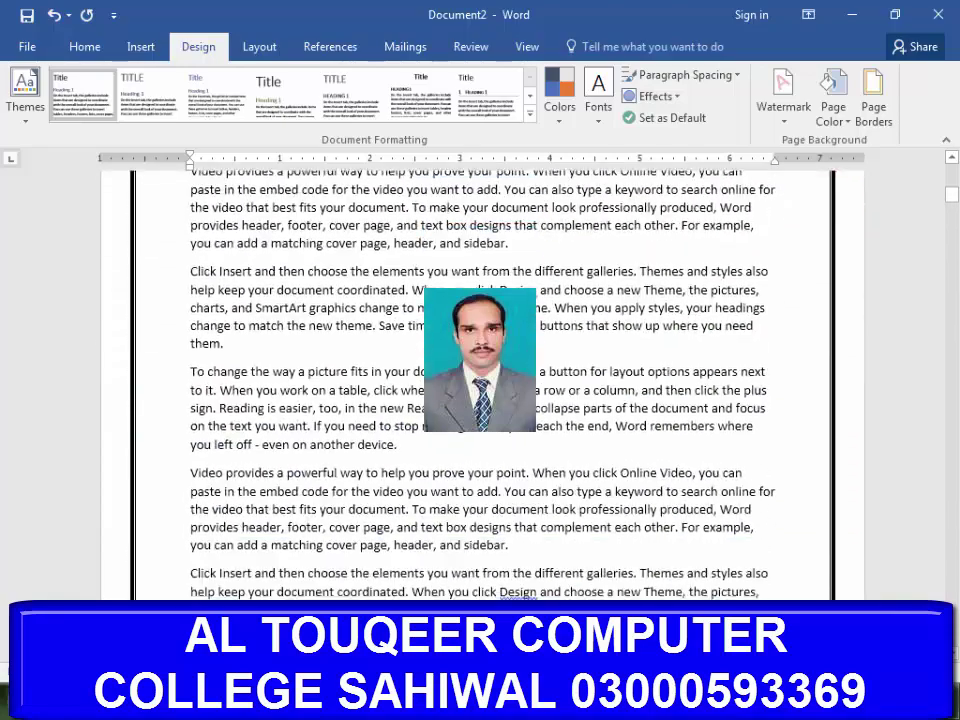
{"action": "scroll", "coordinate": [480, 400], "scroll_direction": "down", "scroll_amount": 5}
{"action": "scroll", "coordinate": [480, 400], "scroll_direction": "down", "scroll_amount": 5}
{"action": "scroll", "coordinate": [480, 400], "scroll_direction": "down", "scroll_amount": 5}
{"action": "scroll", "coordinate": [480, 400], "scroll_direction": "down", "scroll_amount": 5}
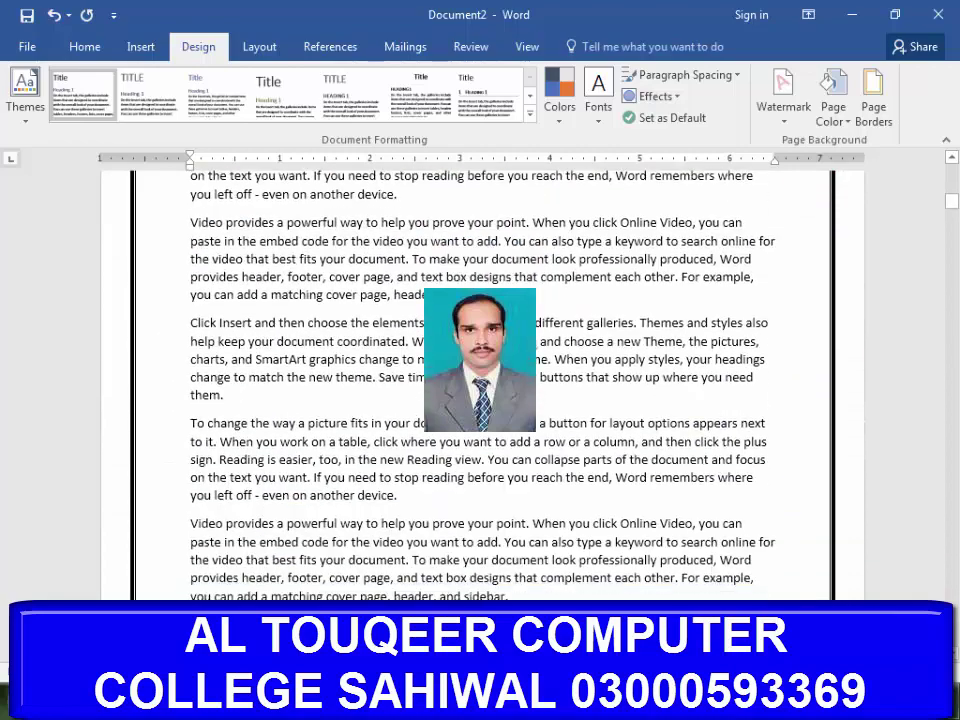
{"action": "scroll", "coordinate": [480, 400], "scroll_direction": "down", "scroll_amount": 1}
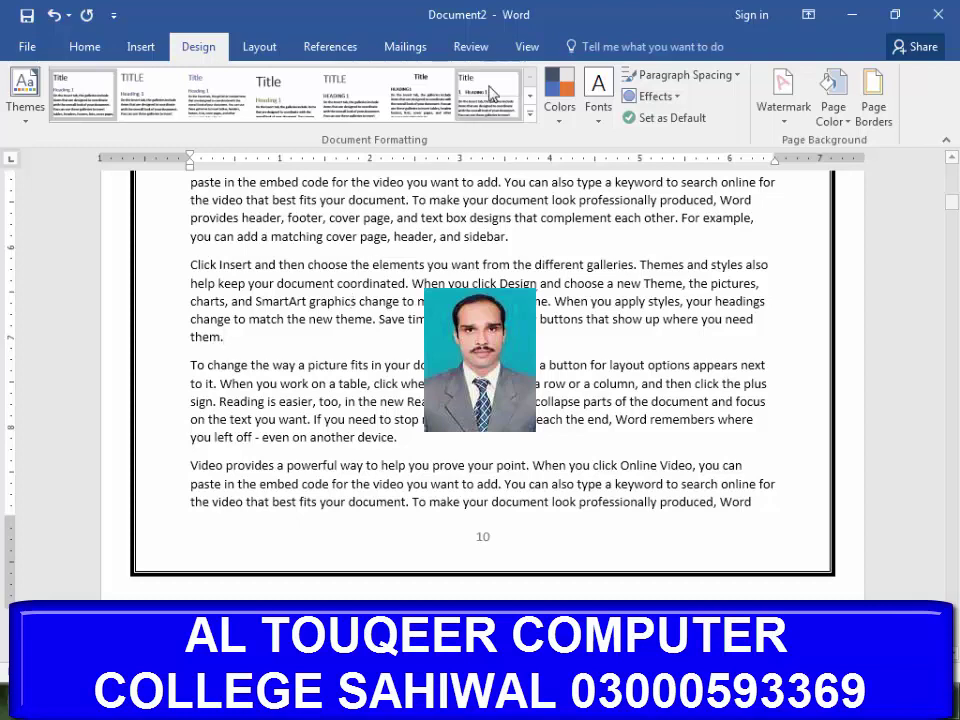
Insert a continuous section break at the insertion point
{"action": "left_click", "coordinate": [259, 47]}
{"action": "left_click", "coordinate": [252, 76]}
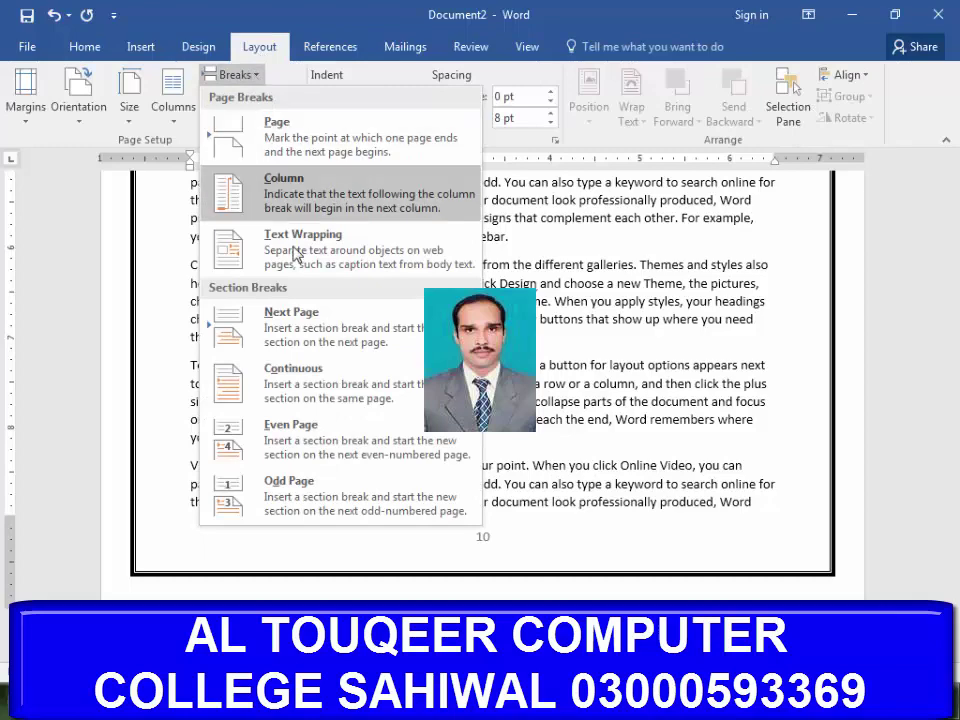
{"action": "left_click", "coordinate": [318, 374]}
{"action": "scroll", "coordinate": [320, 369], "scroll_direction": "down", "scroll_amount": 5}
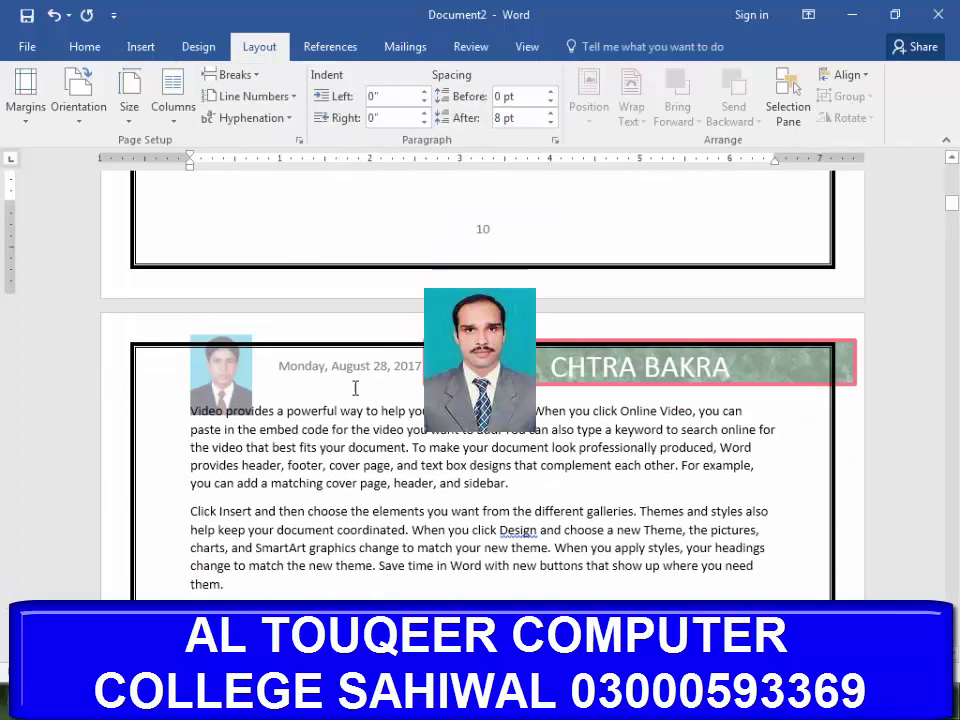
{"action": "scroll", "coordinate": [320, 369], "scroll_direction": "down", "scroll_amount": 5}
Switch the following section's orientation to landscape
{"action": "double_click", "coordinate": [352, 390]}
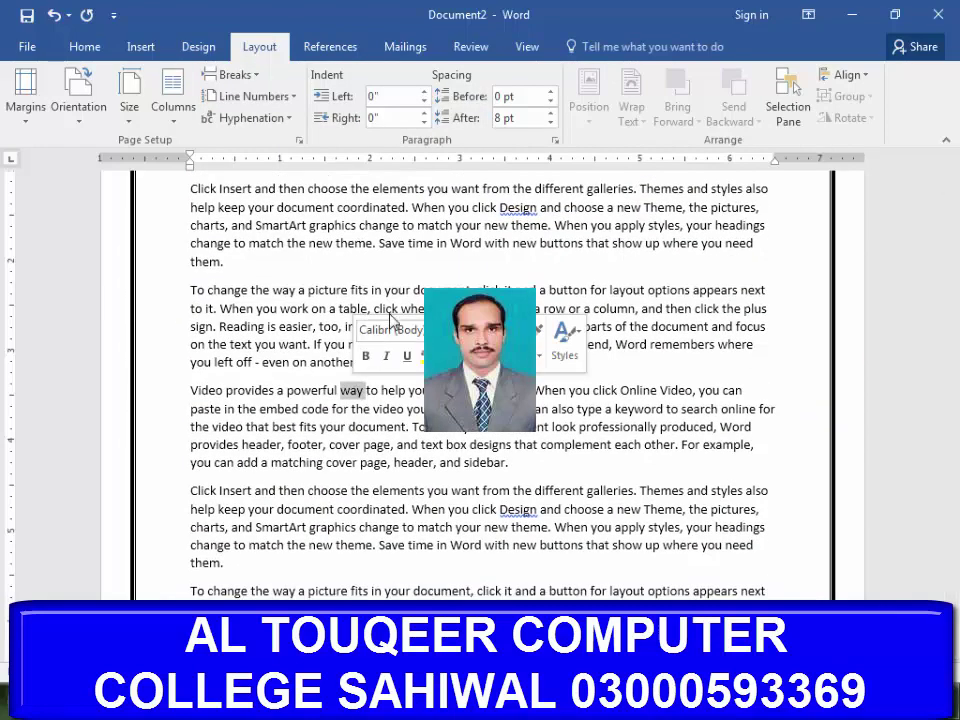
{"action": "left_click", "coordinate": [364, 290]}
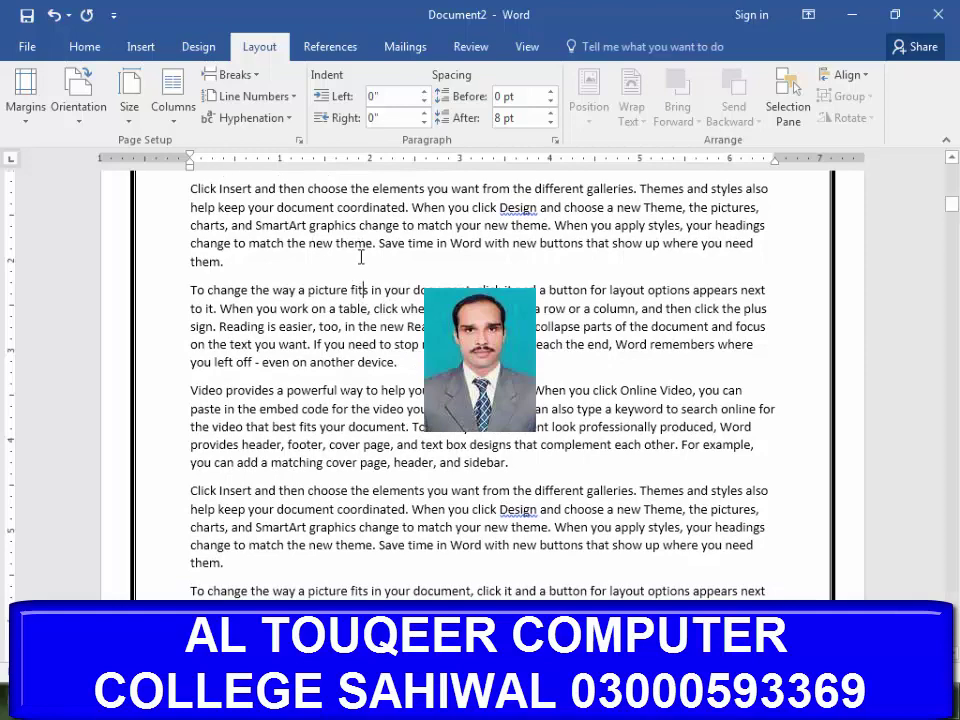
{"action": "left_click", "coordinate": [95, 127]}
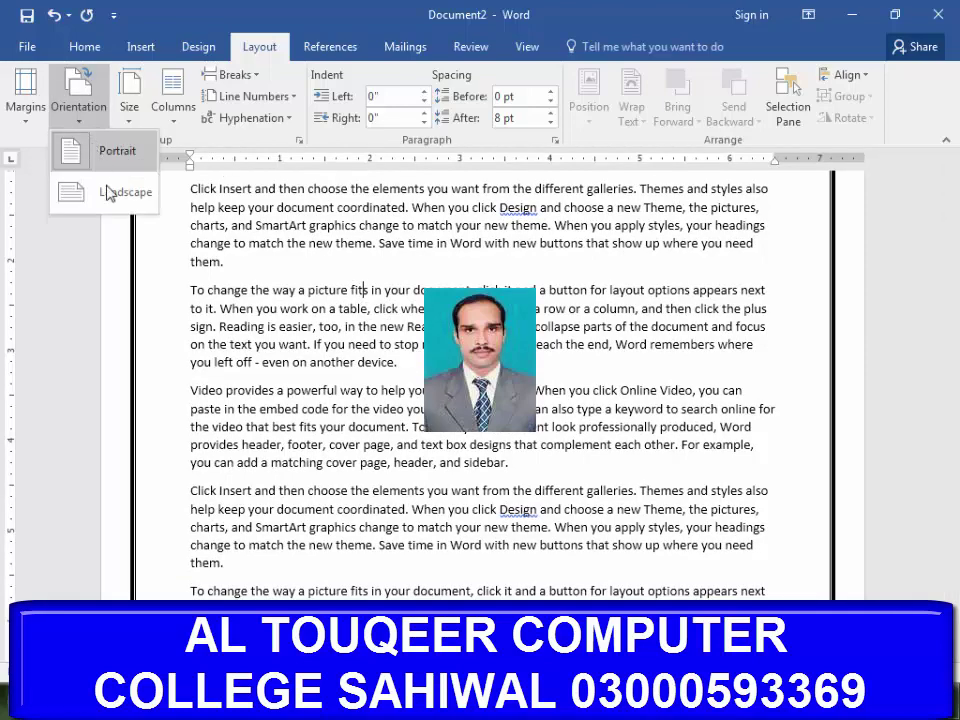
{"action": "left_click", "coordinate": [111, 192]}
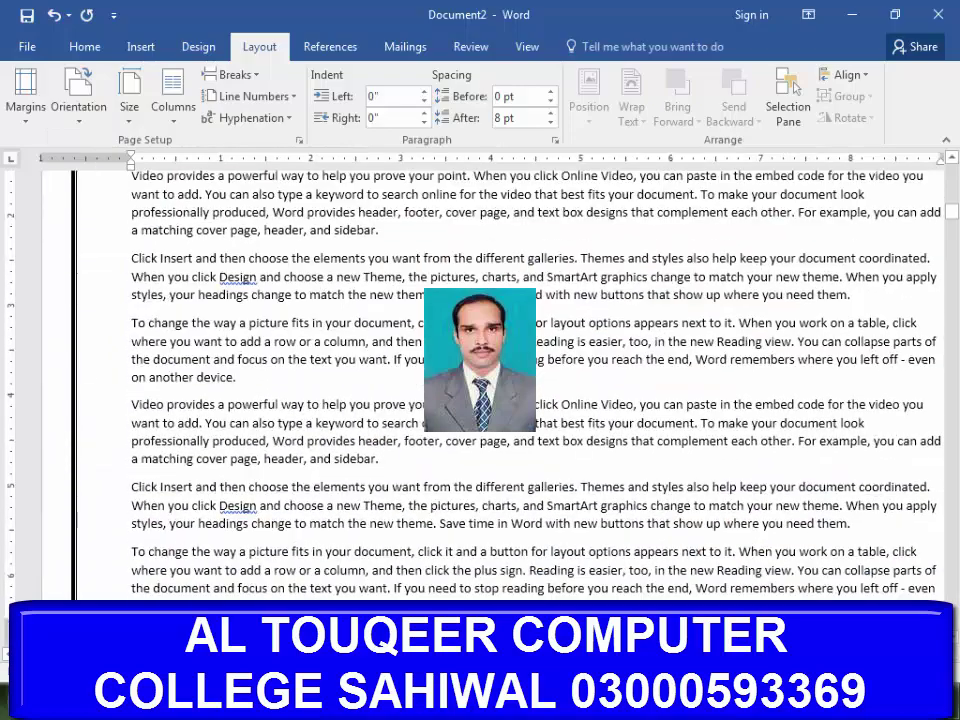
{"action": "scroll", "coordinate": [570, 352], "scroll_direction": "down", "scroll_amount": 10}
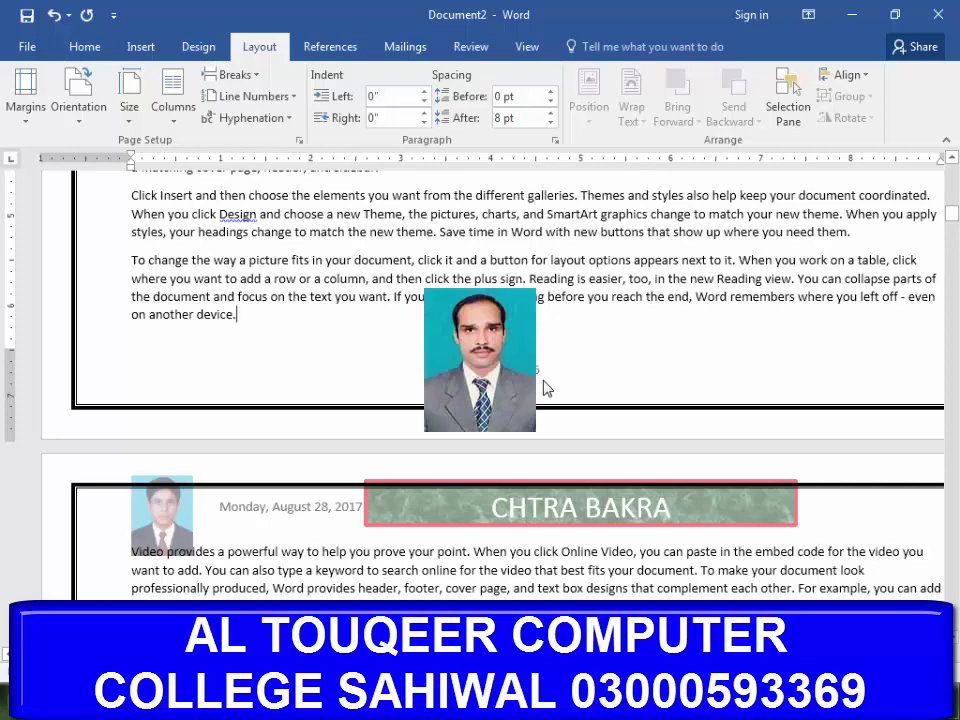
Restart the Section 3 footer page numbering at a set start number, then close the footer
{"action": "double_click", "coordinate": [546, 388]}
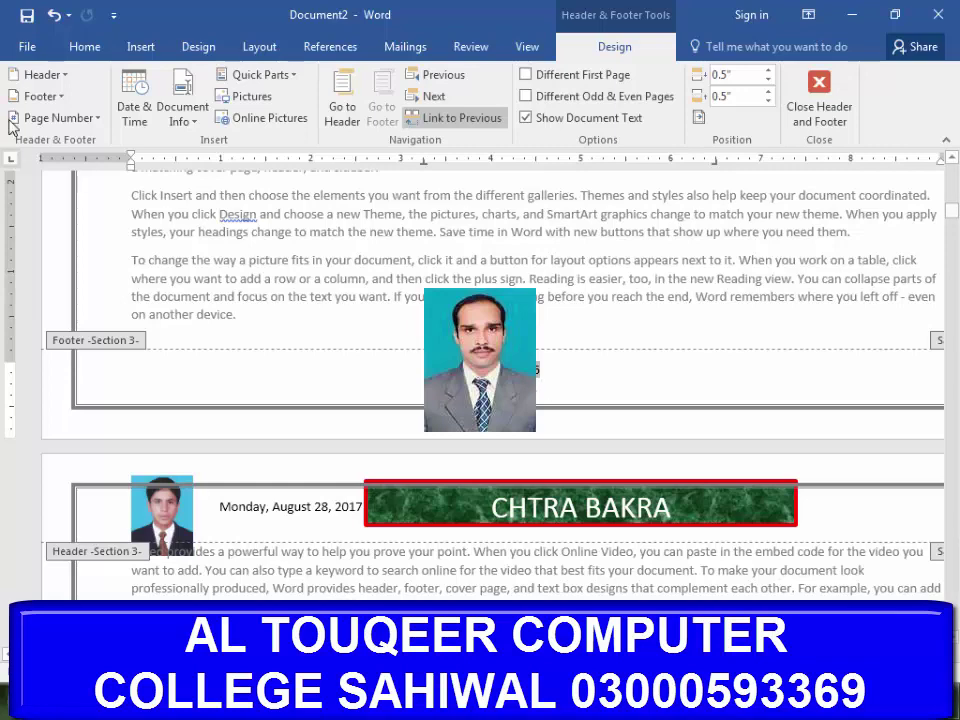
{"action": "left_click", "coordinate": [72, 124]}
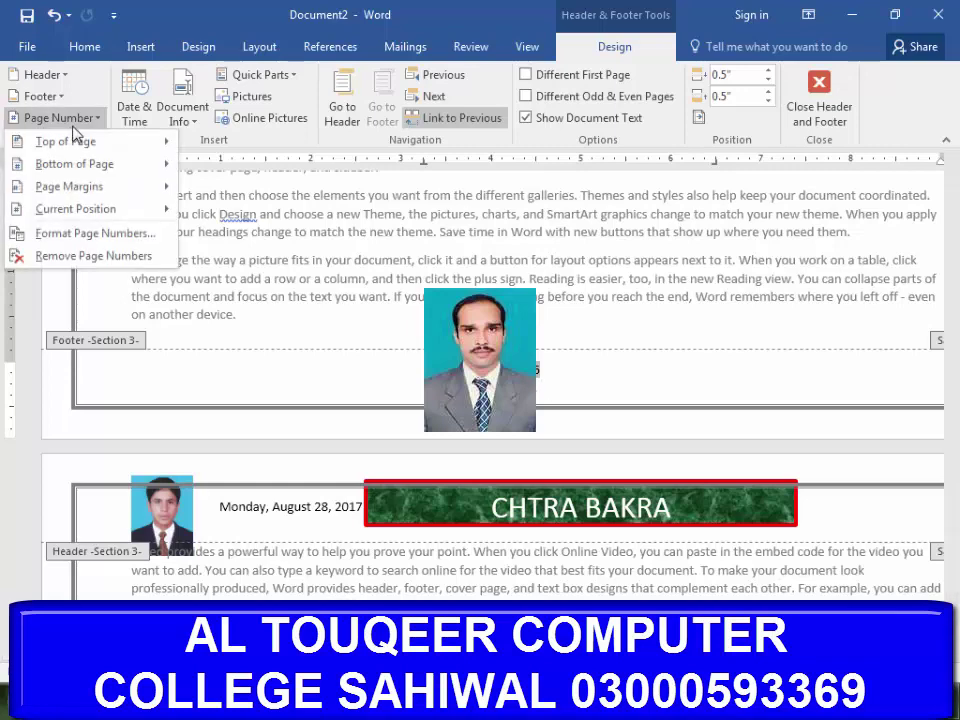
{"action": "left_click", "coordinate": [80, 232]}
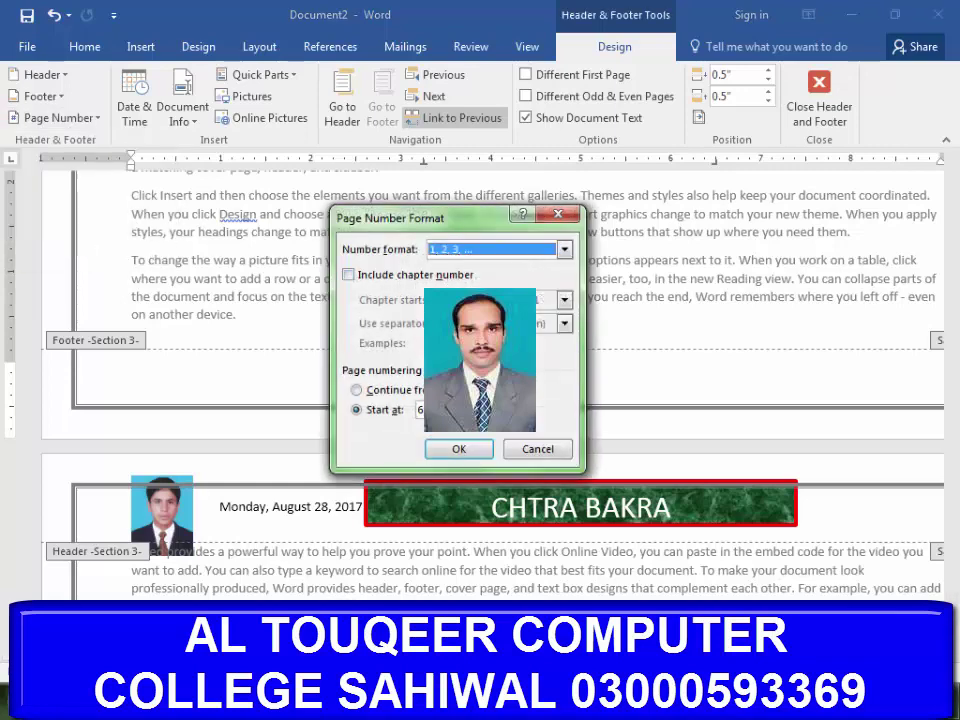
{"action": "left_click", "coordinate": [360, 408]}
{"action": "type", "text": "5"}
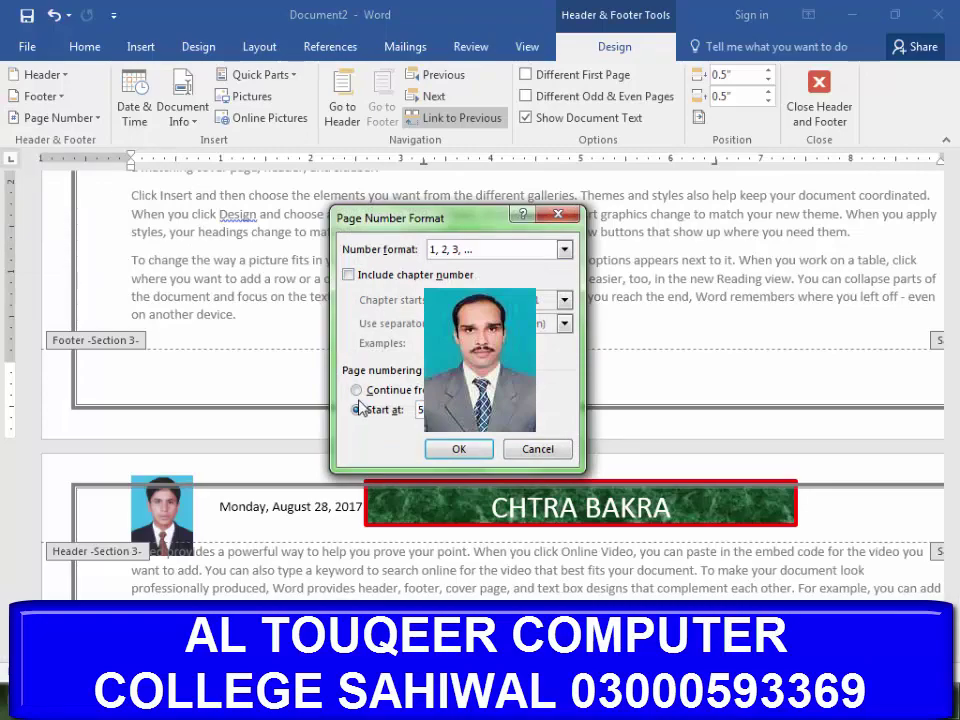
{"action": "left_click", "coordinate": [456, 449]}
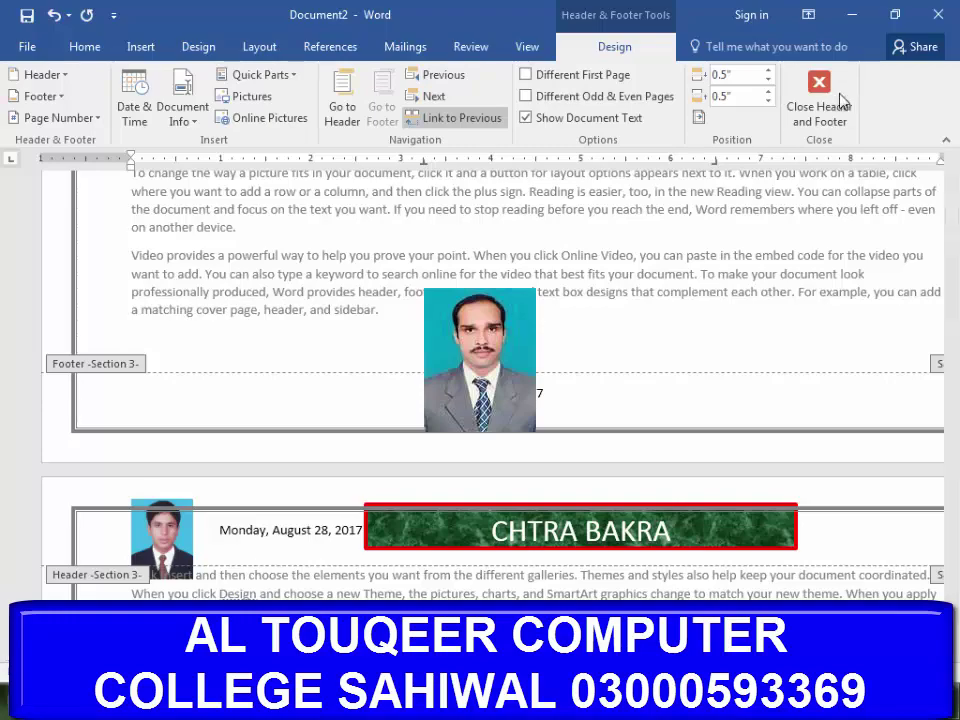
{"action": "left_click", "coordinate": [840, 100]}
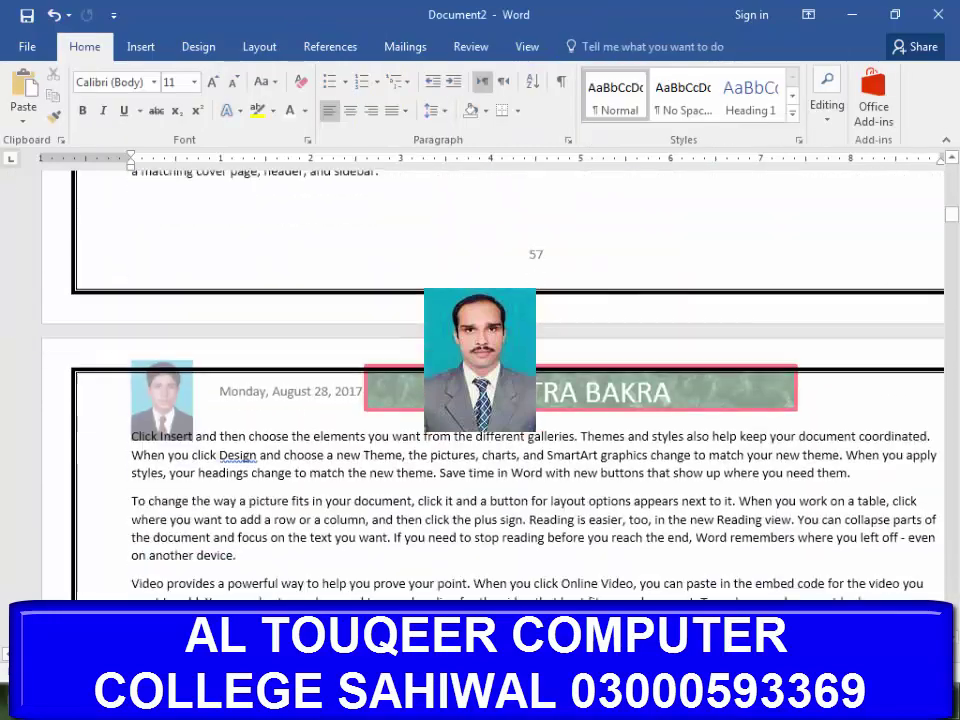
Insert a continuous section break before the 'Video provides' paragraph
{"action": "scroll", "coordinate": [448, 283], "scroll_direction": "up", "scroll_amount": 4}
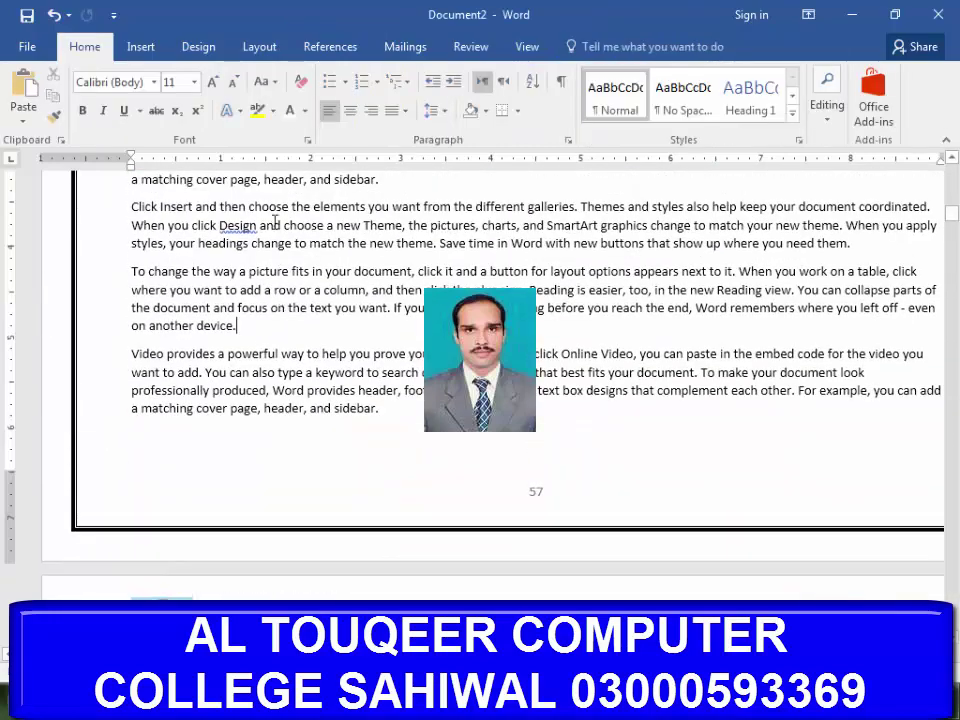
{"action": "left_click", "coordinate": [261, 50]}
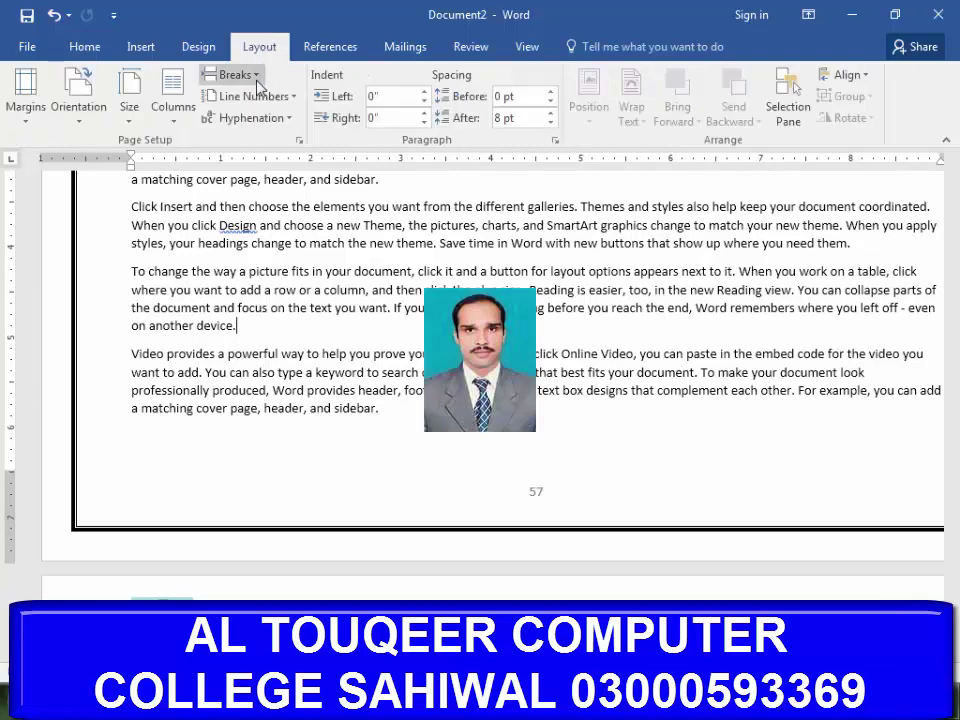
{"action": "left_click", "coordinate": [238, 76]}
{"action": "left_click", "coordinate": [327, 378]}
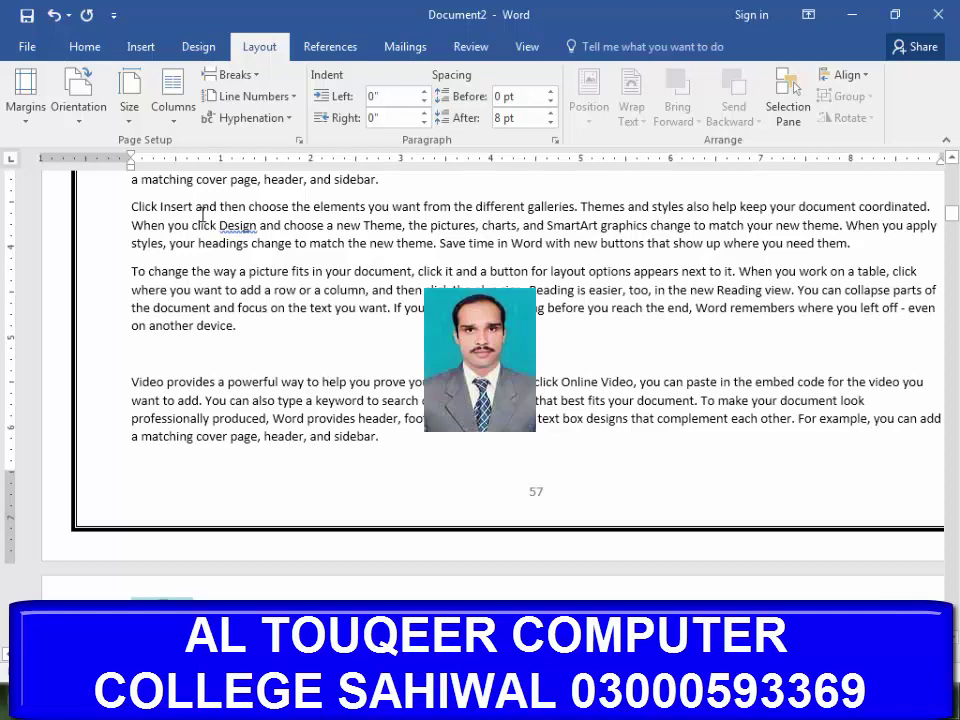
Set the new section's orientation to portrait
{"action": "left_click", "coordinate": [129, 108]}
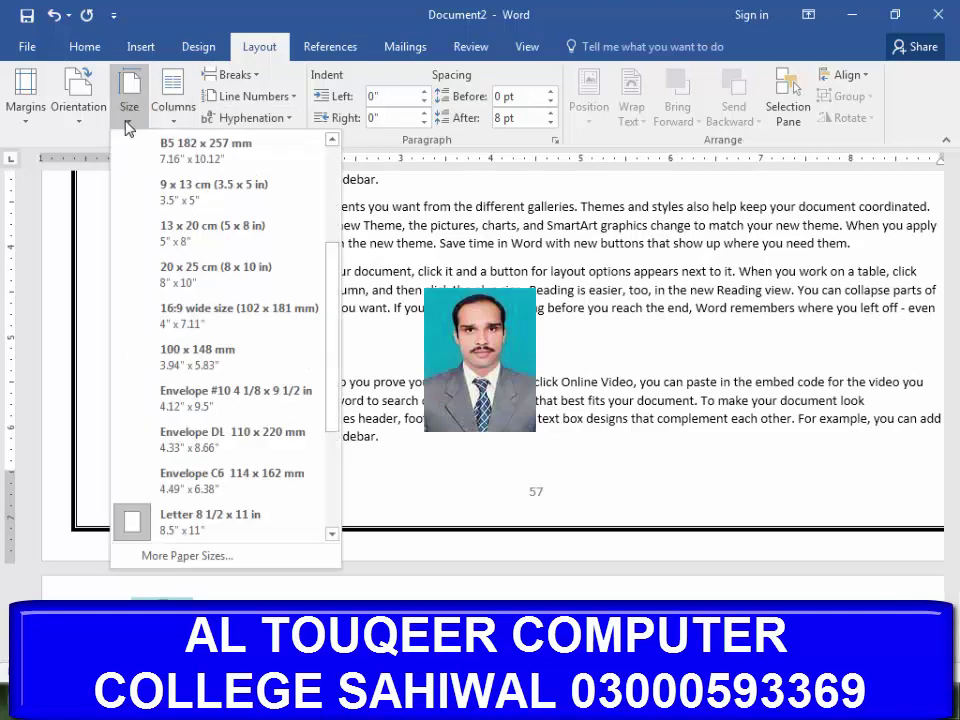
{"action": "left_click", "coordinate": [78, 108]}
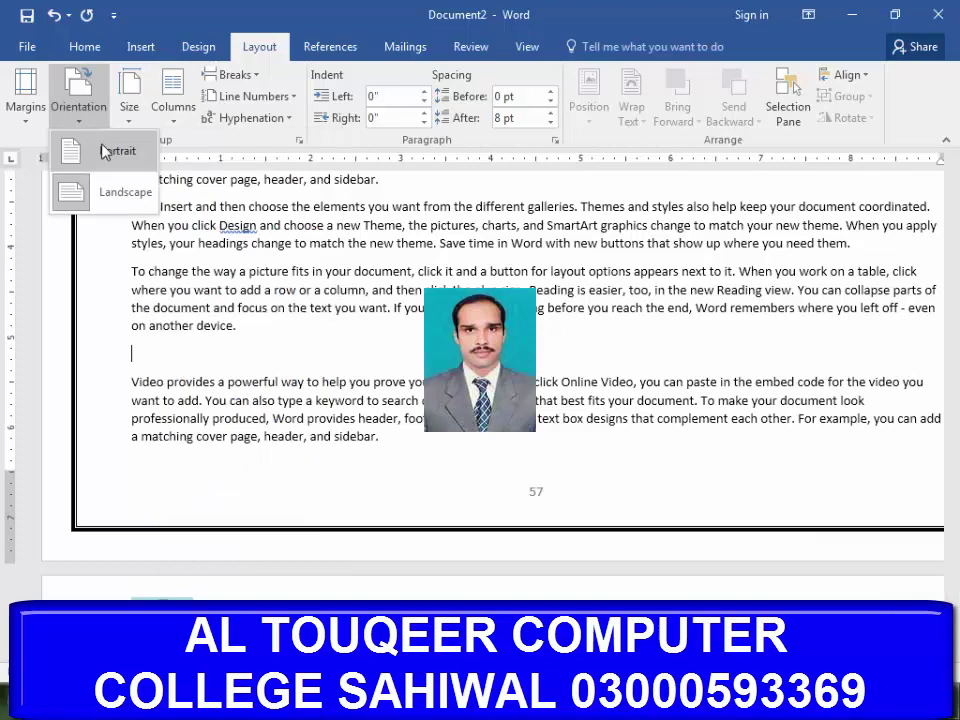
{"action": "left_click", "coordinate": [104, 150]}
{"action": "scroll", "coordinate": [216, 163], "scroll_direction": "down", "scroll_amount": 1}
{"action": "scroll", "coordinate": [380, 400], "scroll_direction": "down", "scroll_amount": 4}
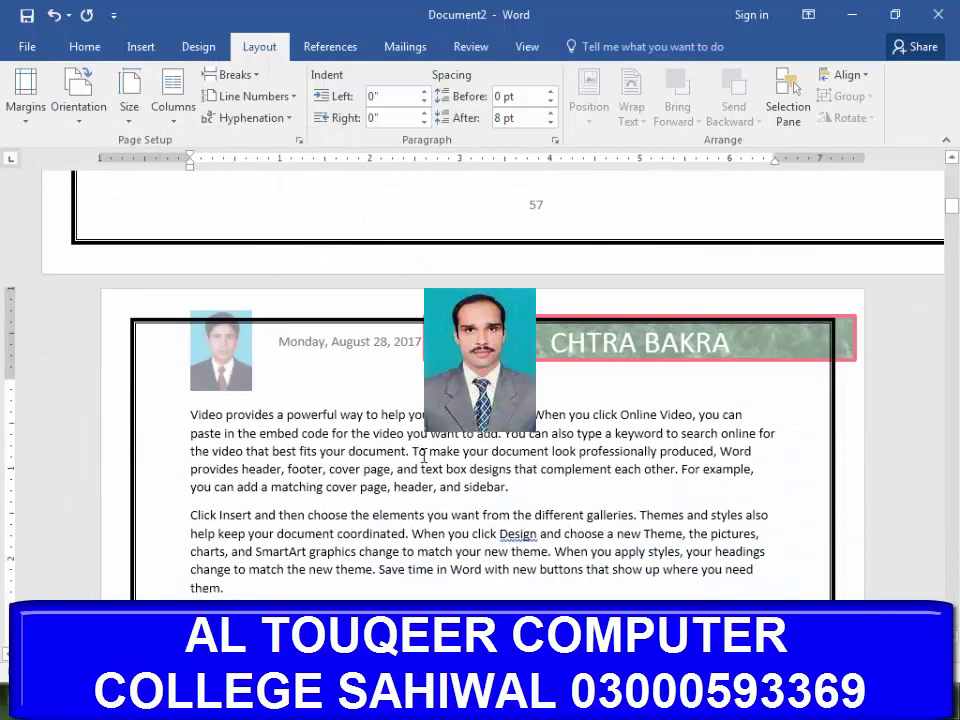
{"action": "scroll", "coordinate": [436, 444], "scroll_direction": "up", "scroll_amount": 4}
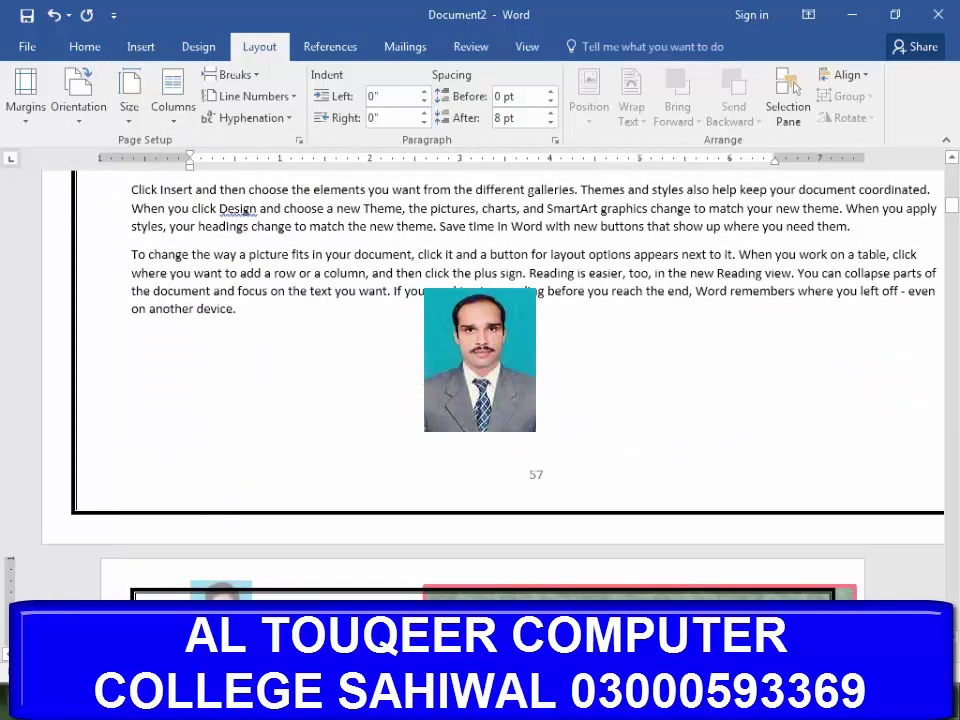
{"action": "scroll", "coordinate": [432, 497], "scroll_direction": "down", "scroll_amount": 5}
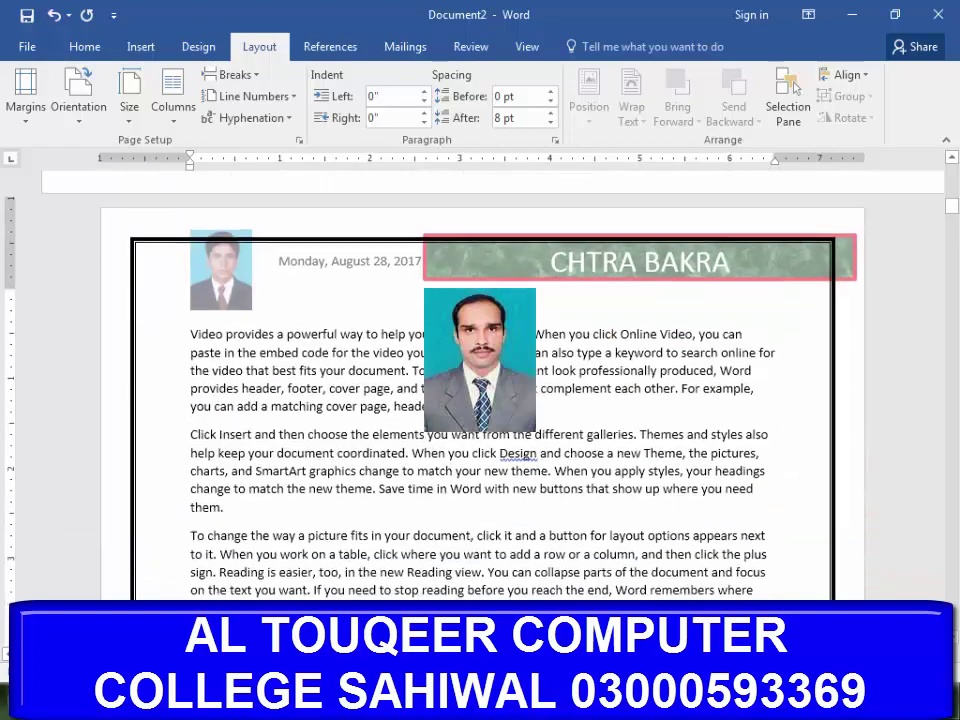
{"action": "scroll", "coordinate": [321, 375], "scroll_direction": "up", "scroll_amount": 3}
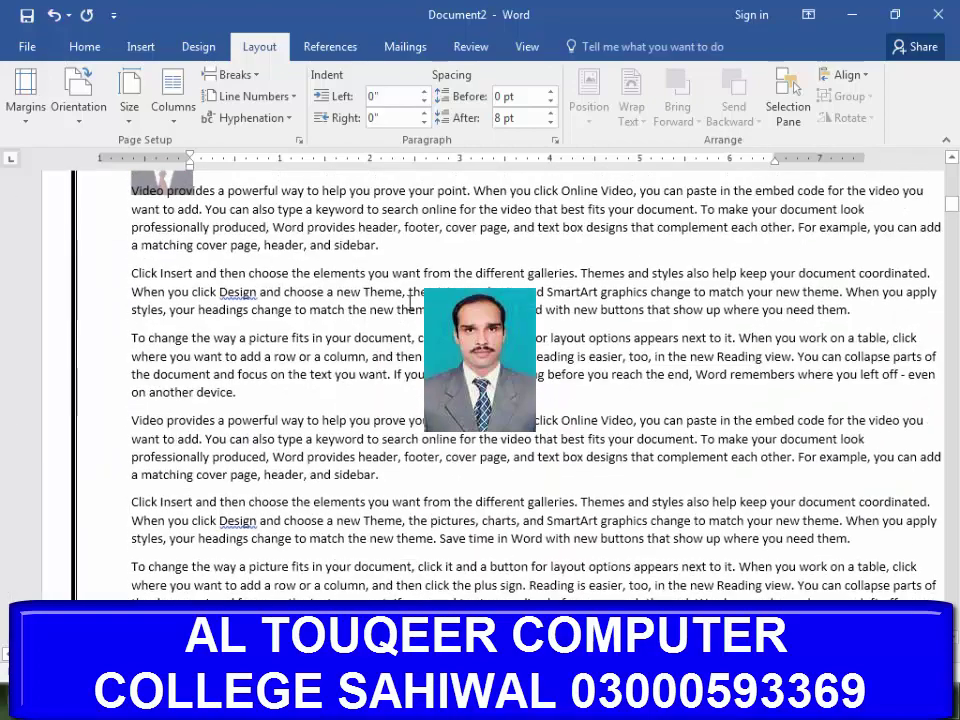
{"action": "scroll", "coordinate": [415, 378], "scroll_direction": "up", "scroll_amount": 3}
{"action": "scroll", "coordinate": [415, 378], "scroll_direction": "up", "scroll_amount": 4}
{"action": "scroll", "coordinate": [420, 365], "scroll_direction": "up", "scroll_amount": 4}
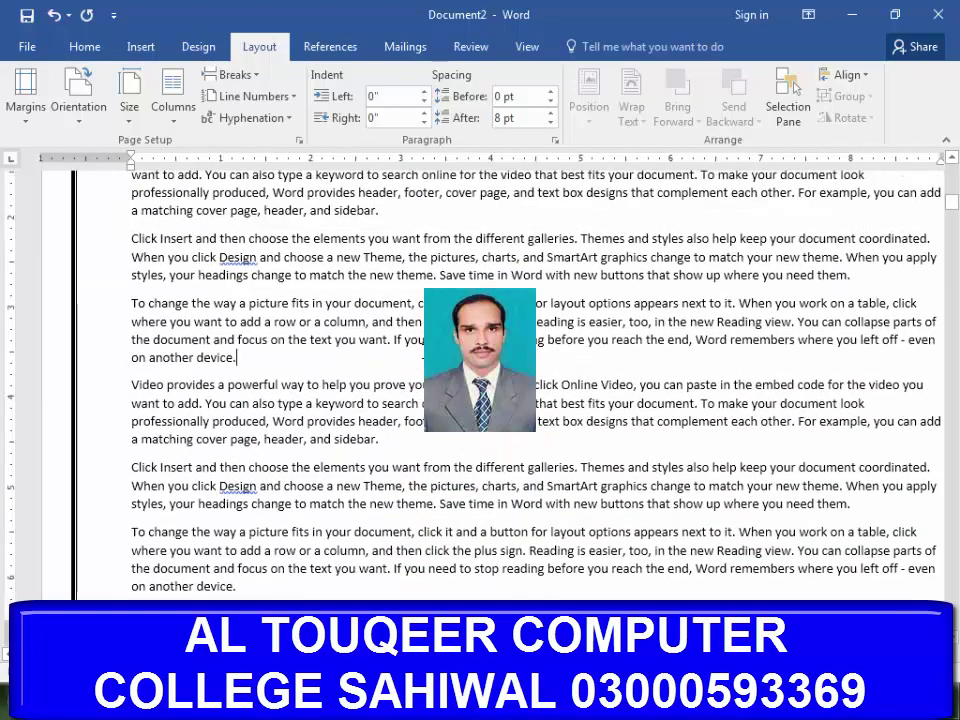
Change the portrait section's paper size to Legal 8 1/2 x 14 in
{"action": "left_click", "coordinate": [129, 104]}
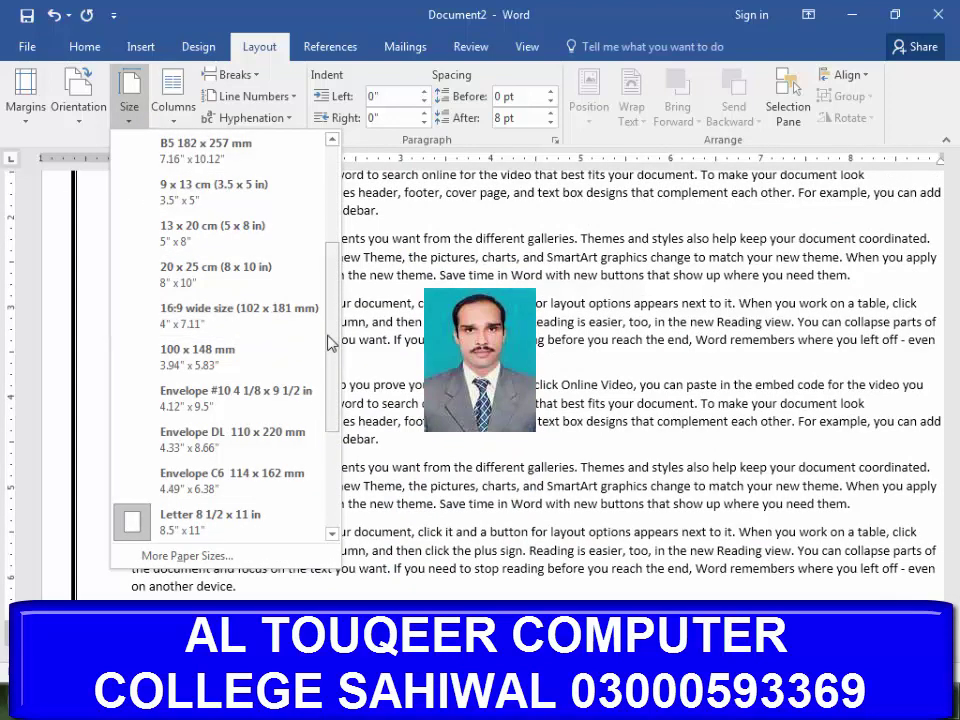
{"action": "mouse_move", "coordinate": [332, 343]}
{"action": "left_mouse_down"}
{"action": "mouse_move", "coordinate": [338, 225]}
{"action": "mouse_move", "coordinate": [349, 373]}
{"action": "left_mouse_up"}
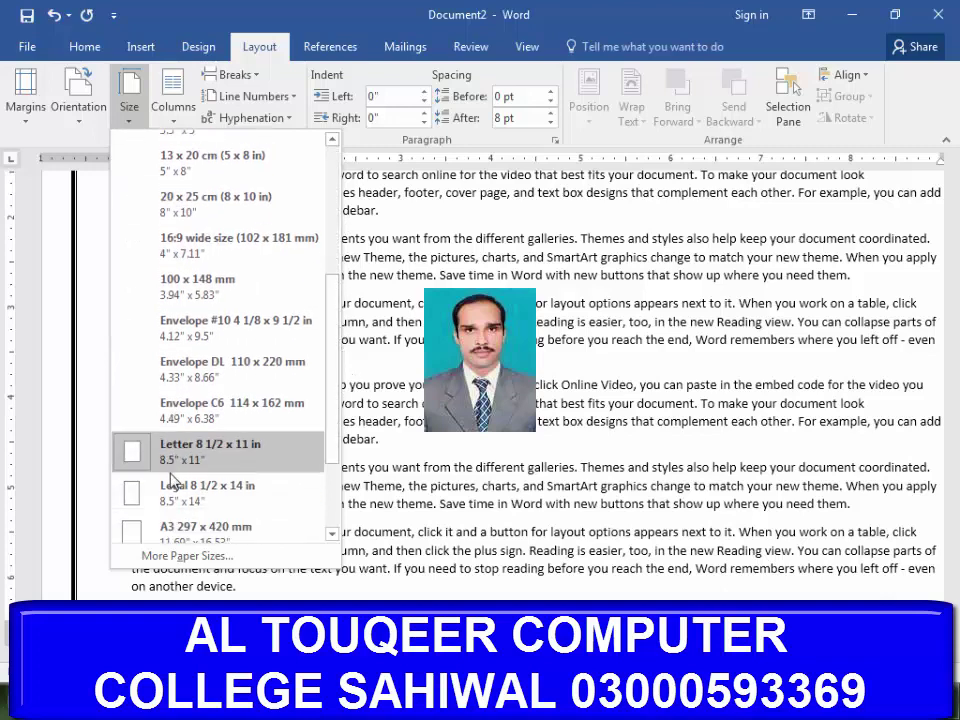
{"action": "left_click", "coordinate": [168, 487]}
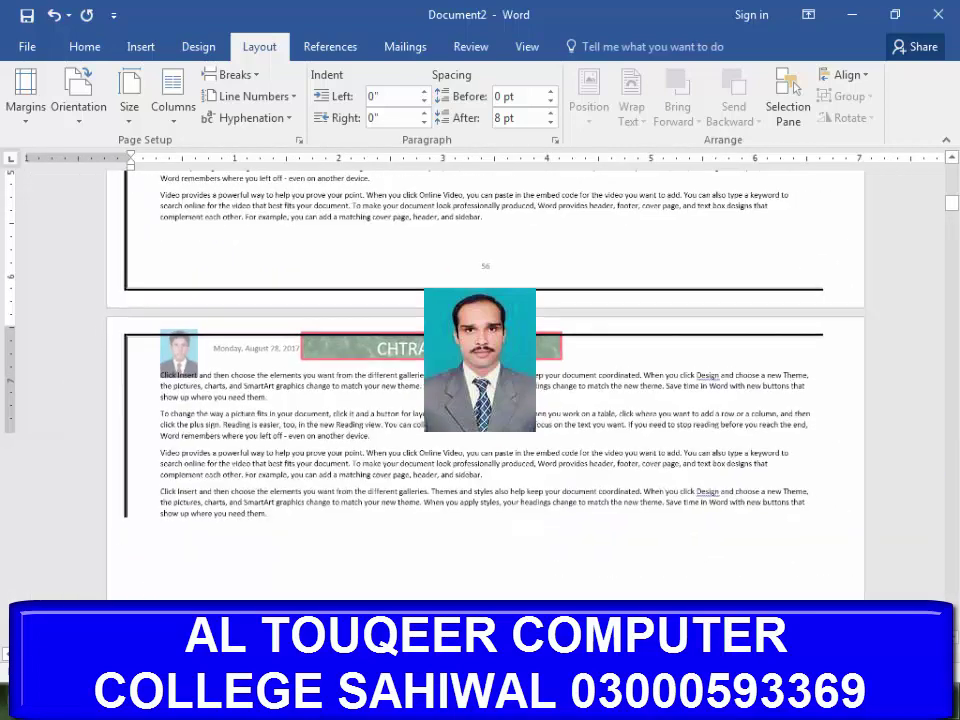
{"action": "scroll", "coordinate": [563, 467], "scroll_direction": "down", "scroll_amount": 2, "text": "ctrl"}
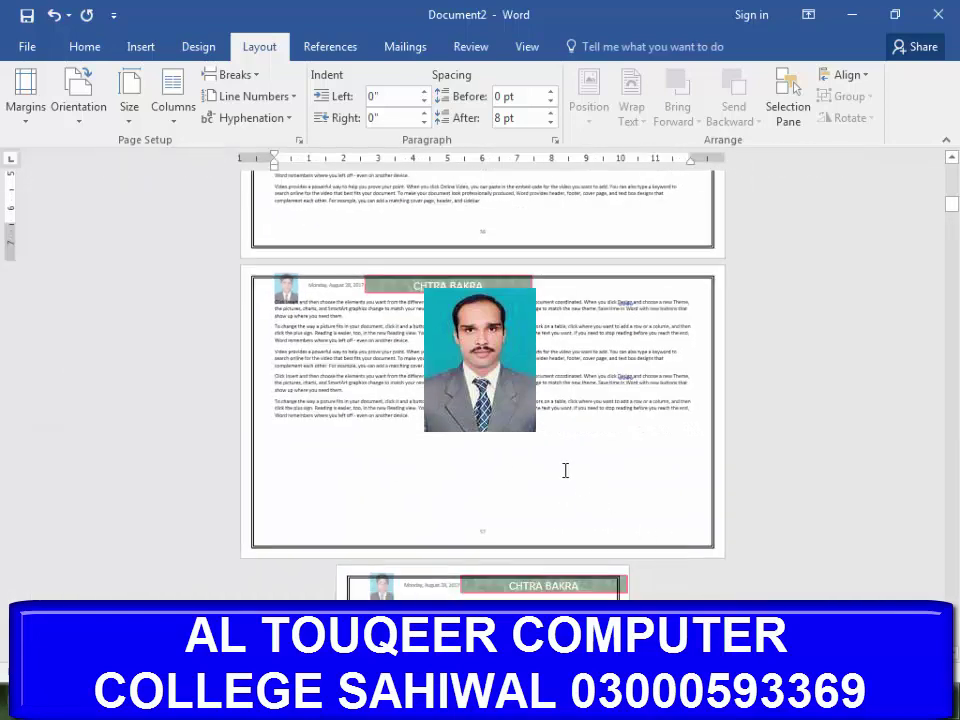
{"action": "scroll", "coordinate": [563, 467], "scroll_direction": "down", "scroll_amount": 1}
{"action": "scroll", "coordinate": [563, 467], "scroll_direction": "down", "scroll_amount": 1}
{"action": "scroll", "coordinate": [514, 437], "scroll_direction": "down", "scroll_amount": 3}
{"action": "scroll", "coordinate": [514, 437], "scroll_direction": "down", "scroll_amount": 2}
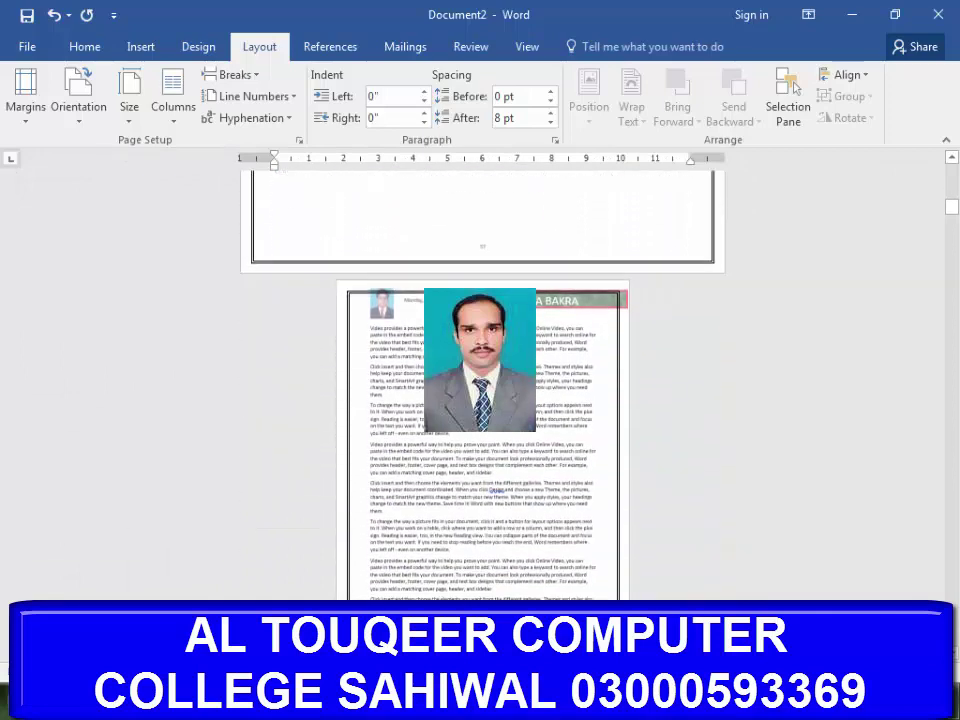
{"action": "scroll", "coordinate": [514, 437], "scroll_direction": "down", "scroll_amount": 1}
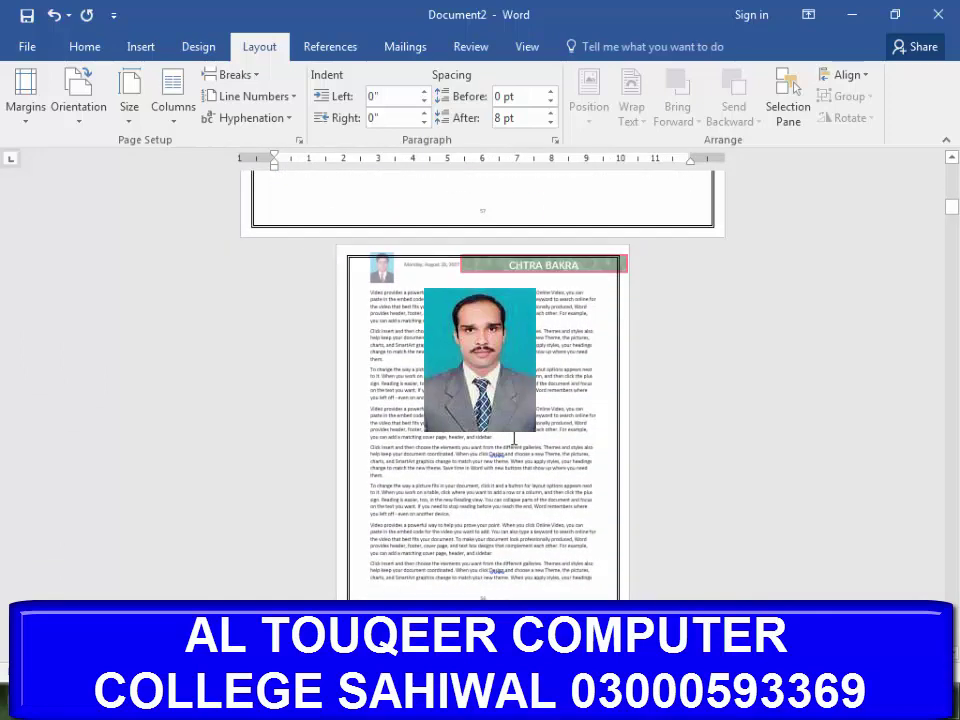
Check the paper sizes of page 2 and the previous page without changing them
{"action": "left_click", "coordinate": [514, 437]}
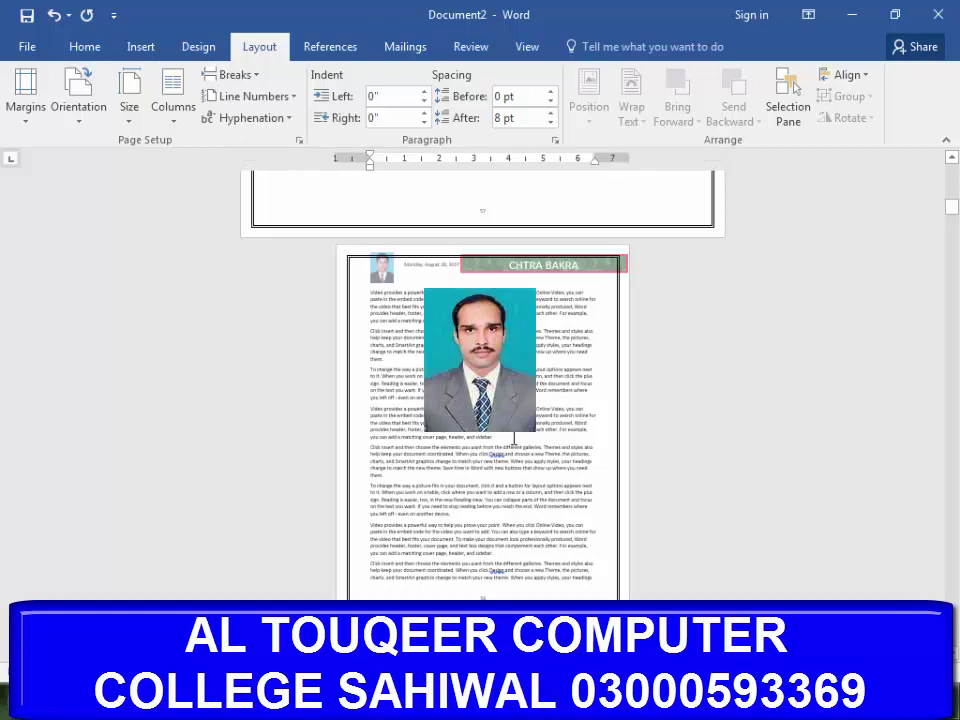
{"action": "left_click", "coordinate": [130, 115]}
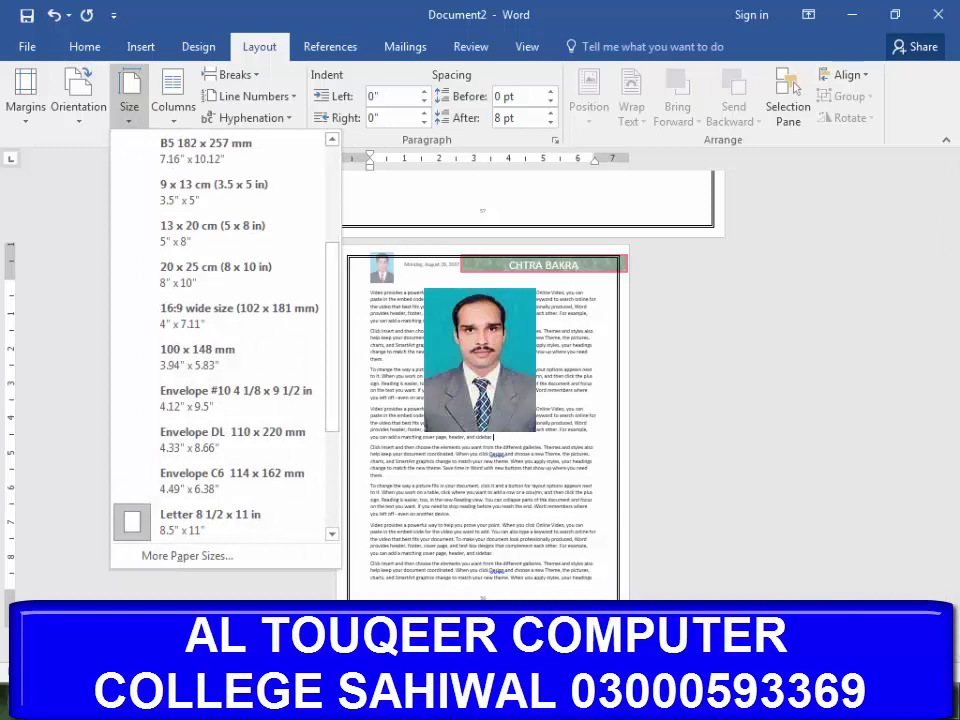
{"action": "key", "text": "Escape"}
{"action": "scroll", "coordinate": [456, 216], "scroll_direction": "up", "scroll_amount": 2}
{"action": "left_click", "coordinate": [445, 265]}
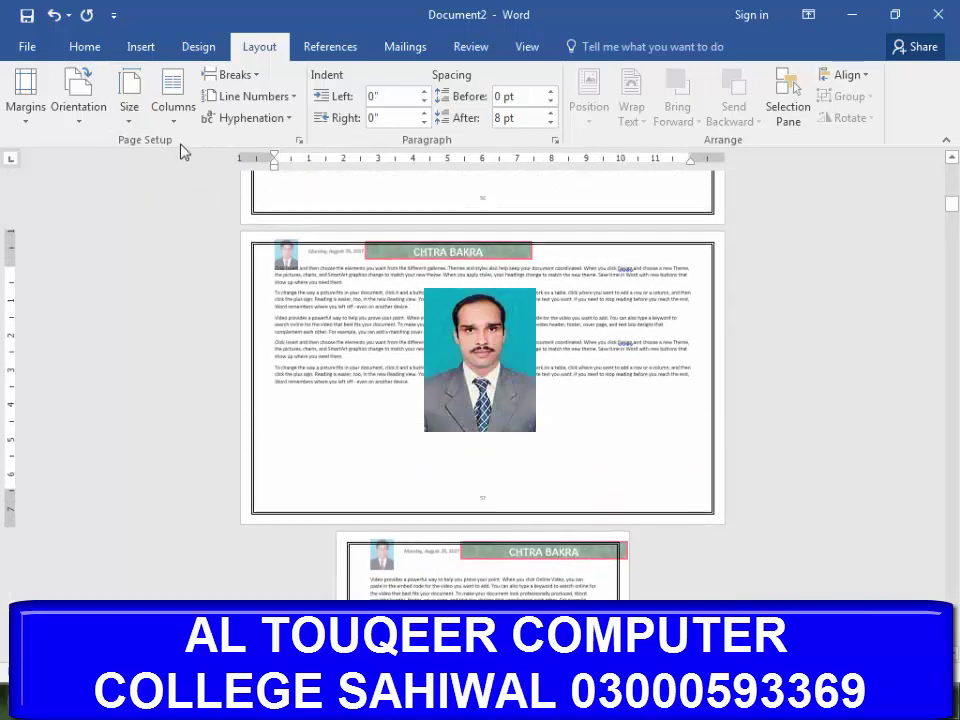
{"action": "left_click", "coordinate": [135, 120]}
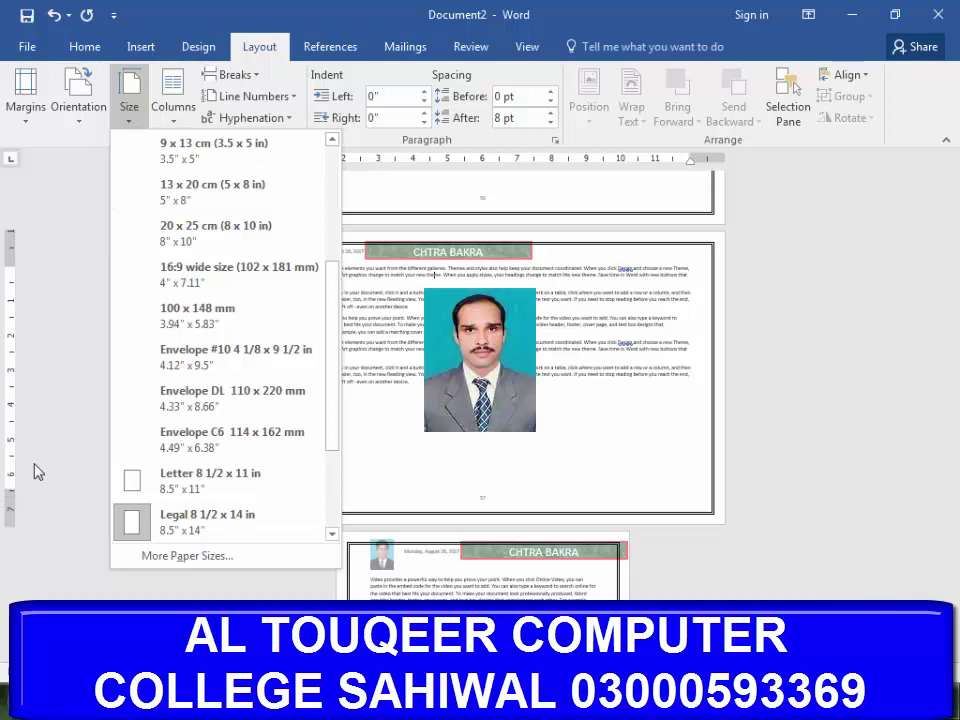
{"action": "left_click", "coordinate": [638, 410]}
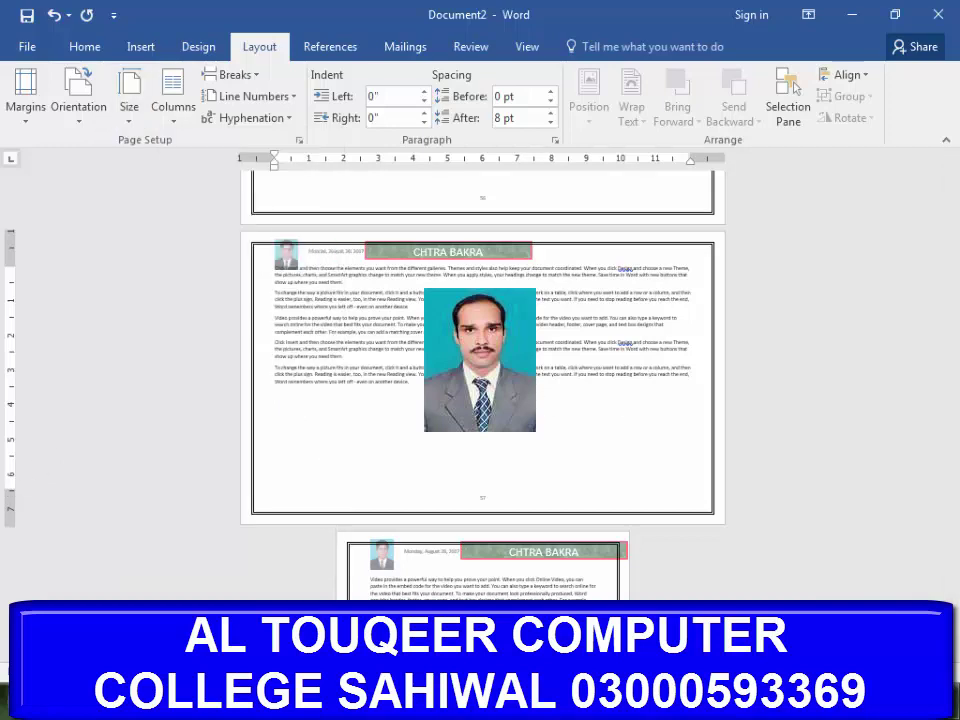